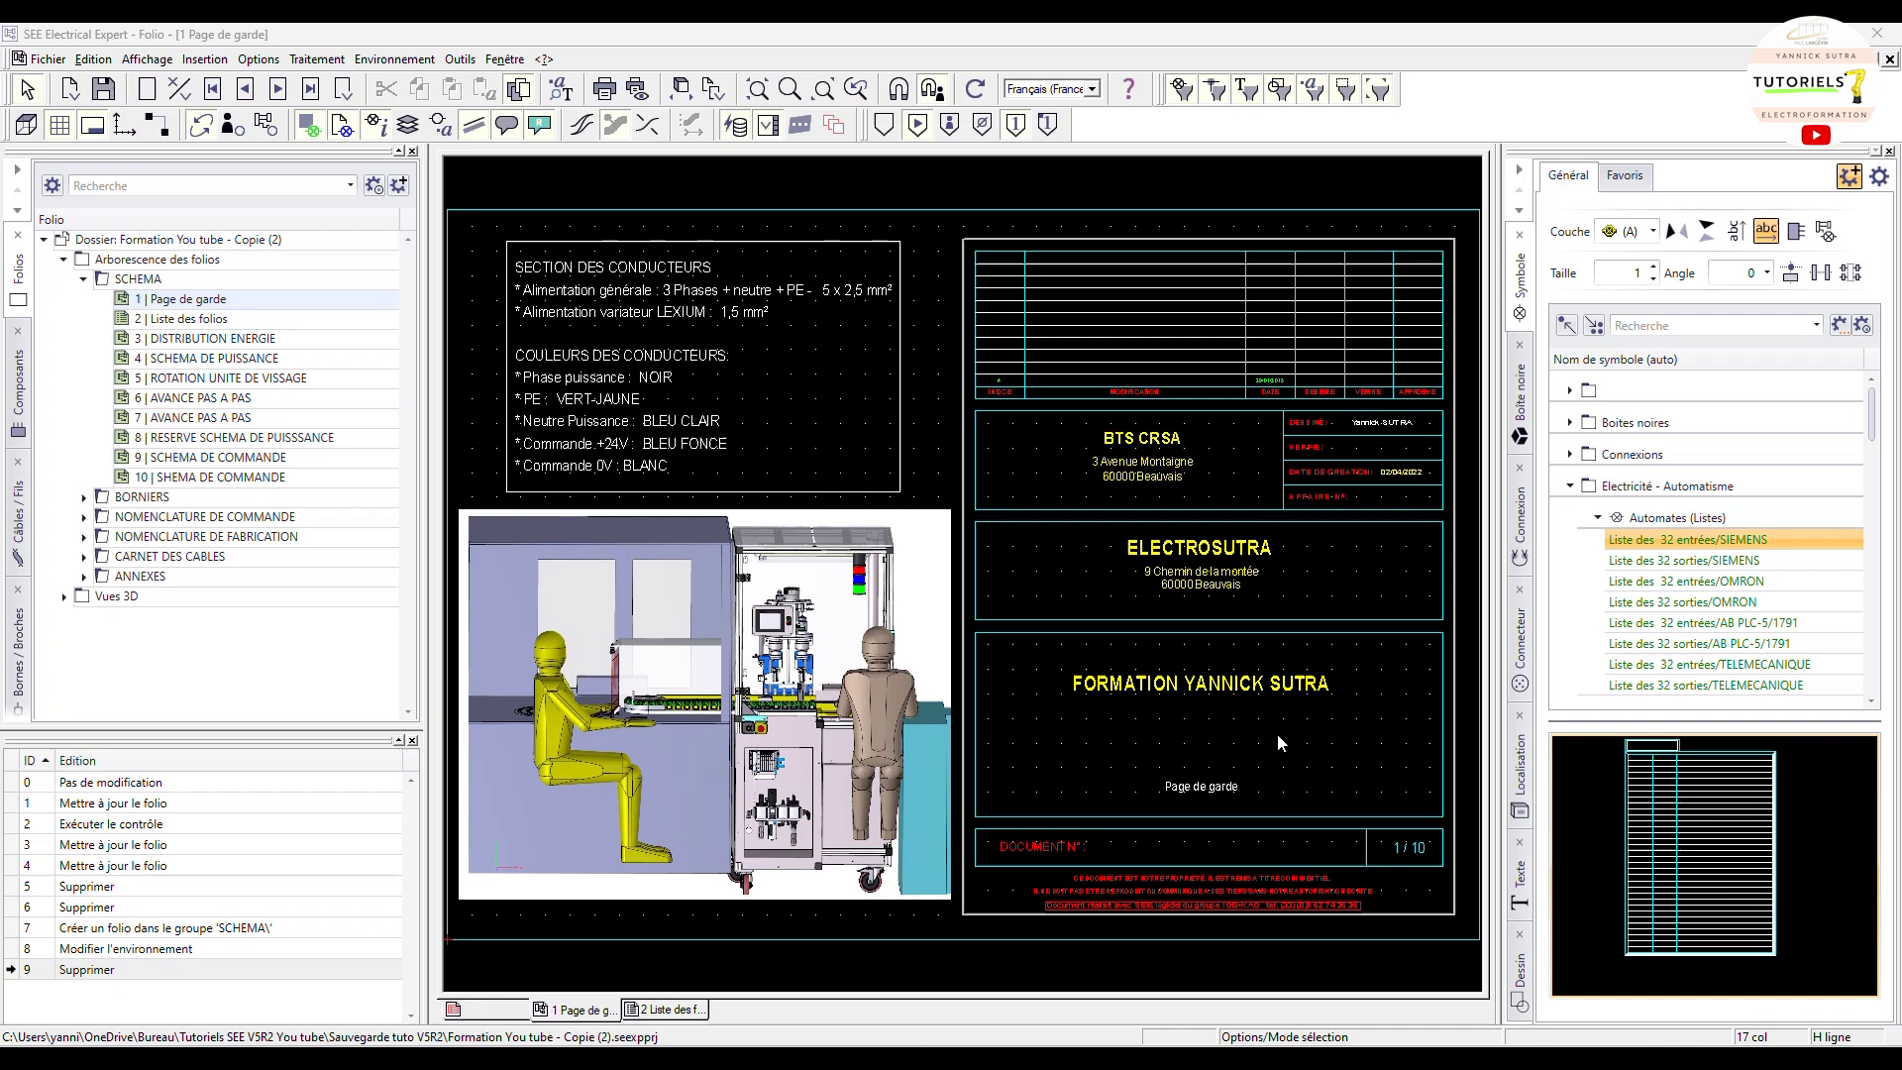
Step: Create schematic folio 11 in the SCHEMA group, titled MODULE DE SECURITE, with location ARM01
right_click(147, 278)
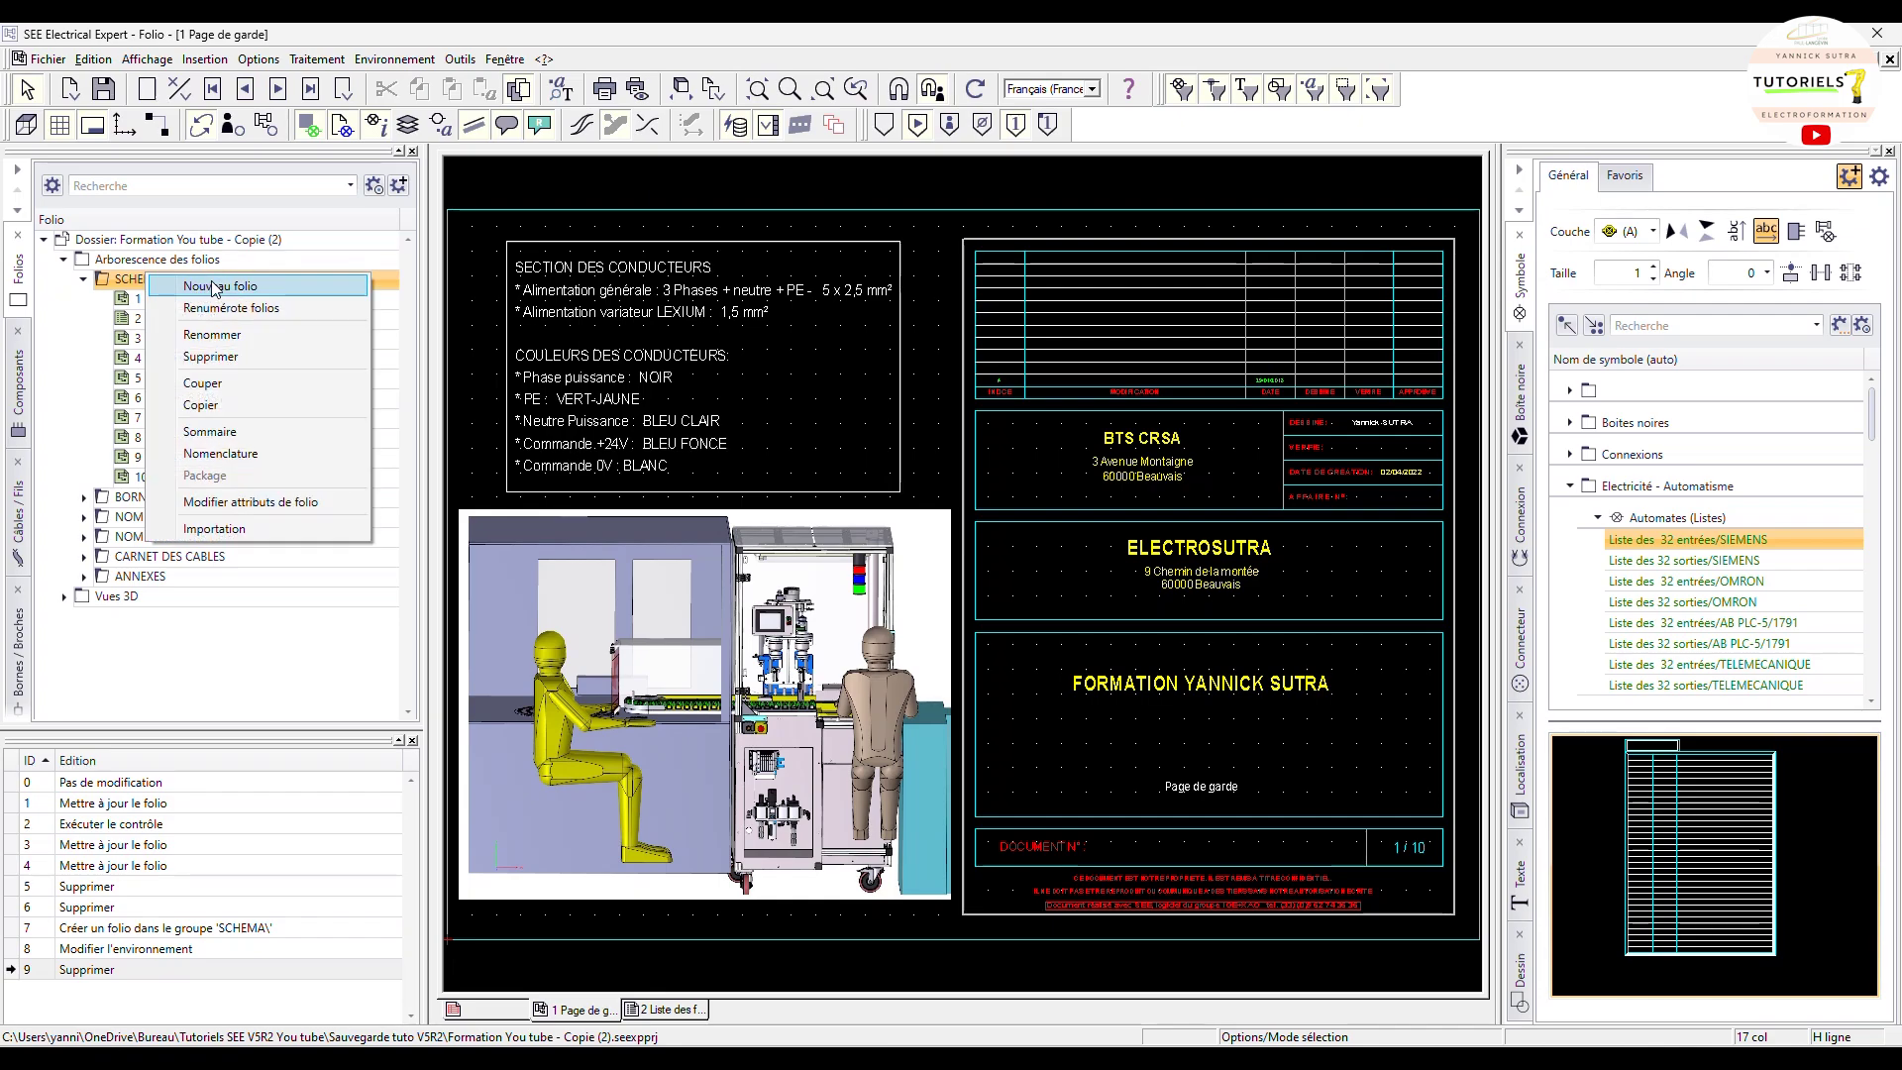
click(214, 286)
click(862, 528)
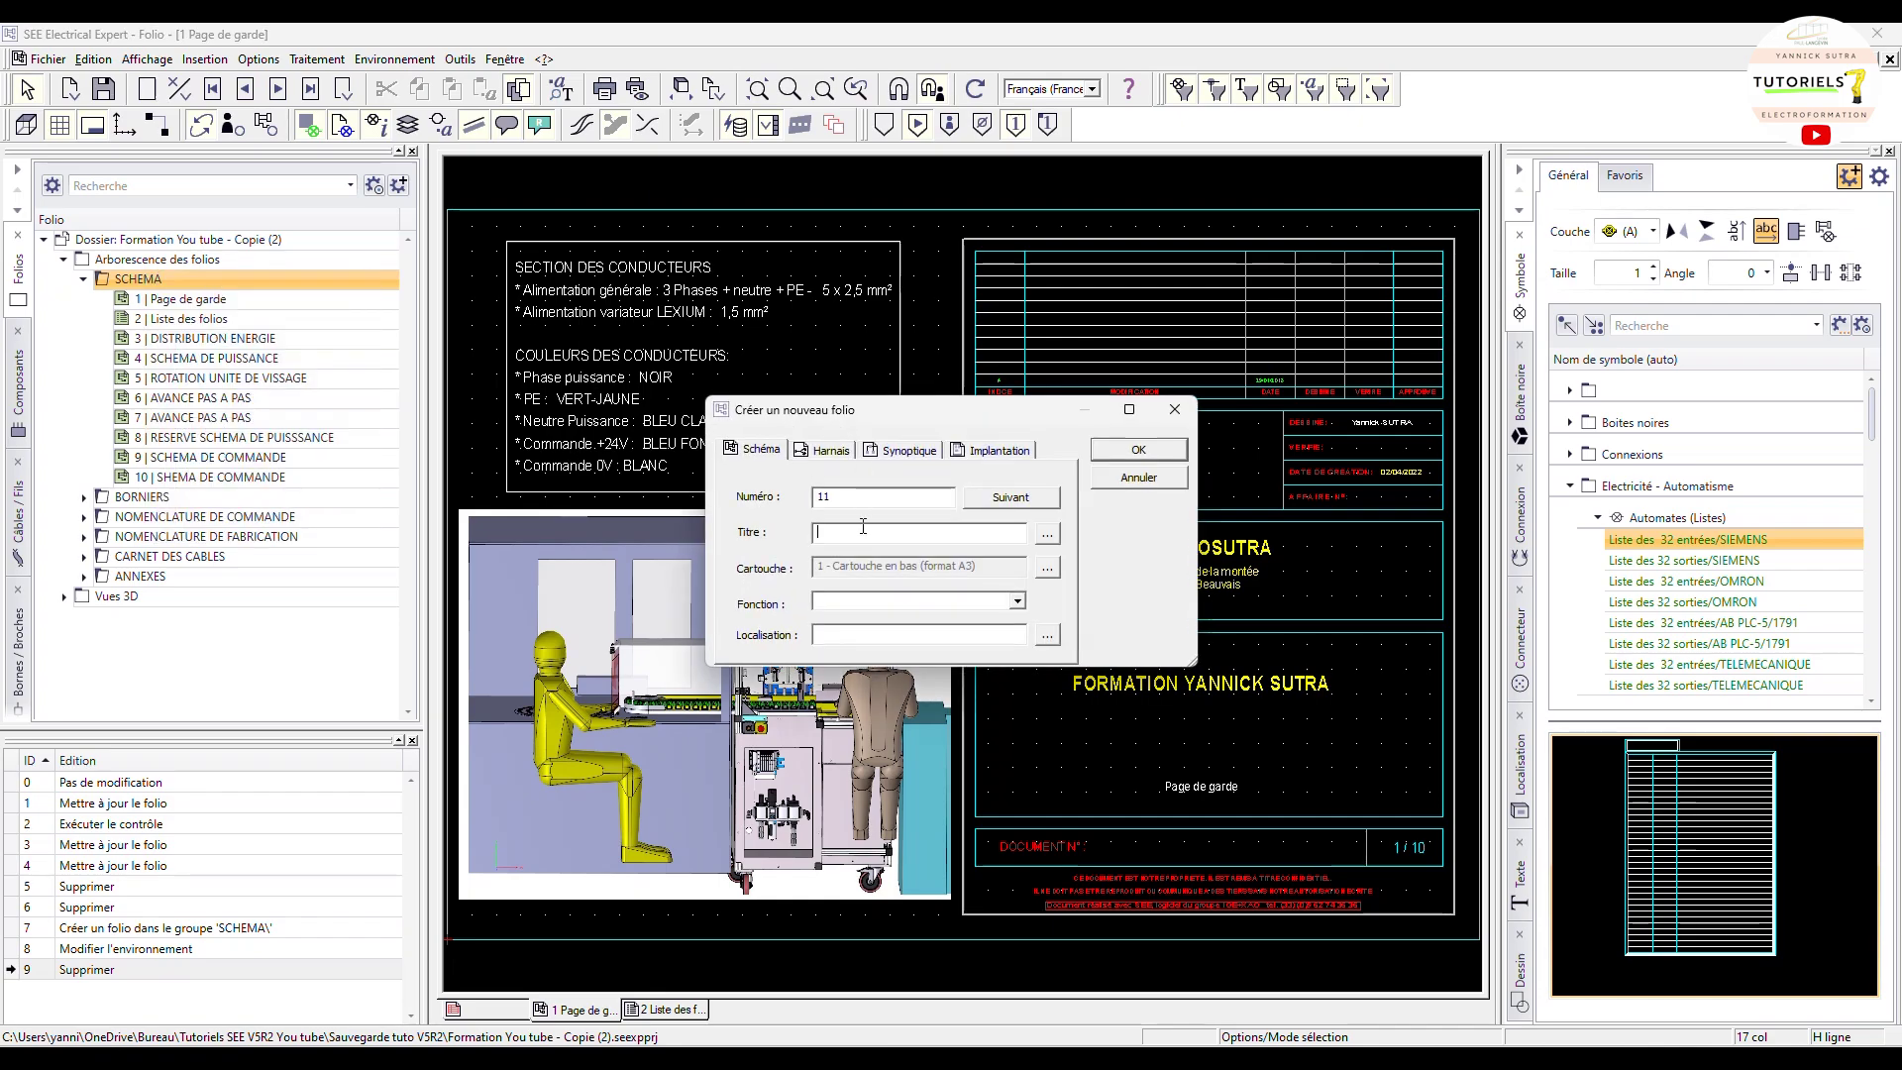
text(MODULE DE SECURITE)
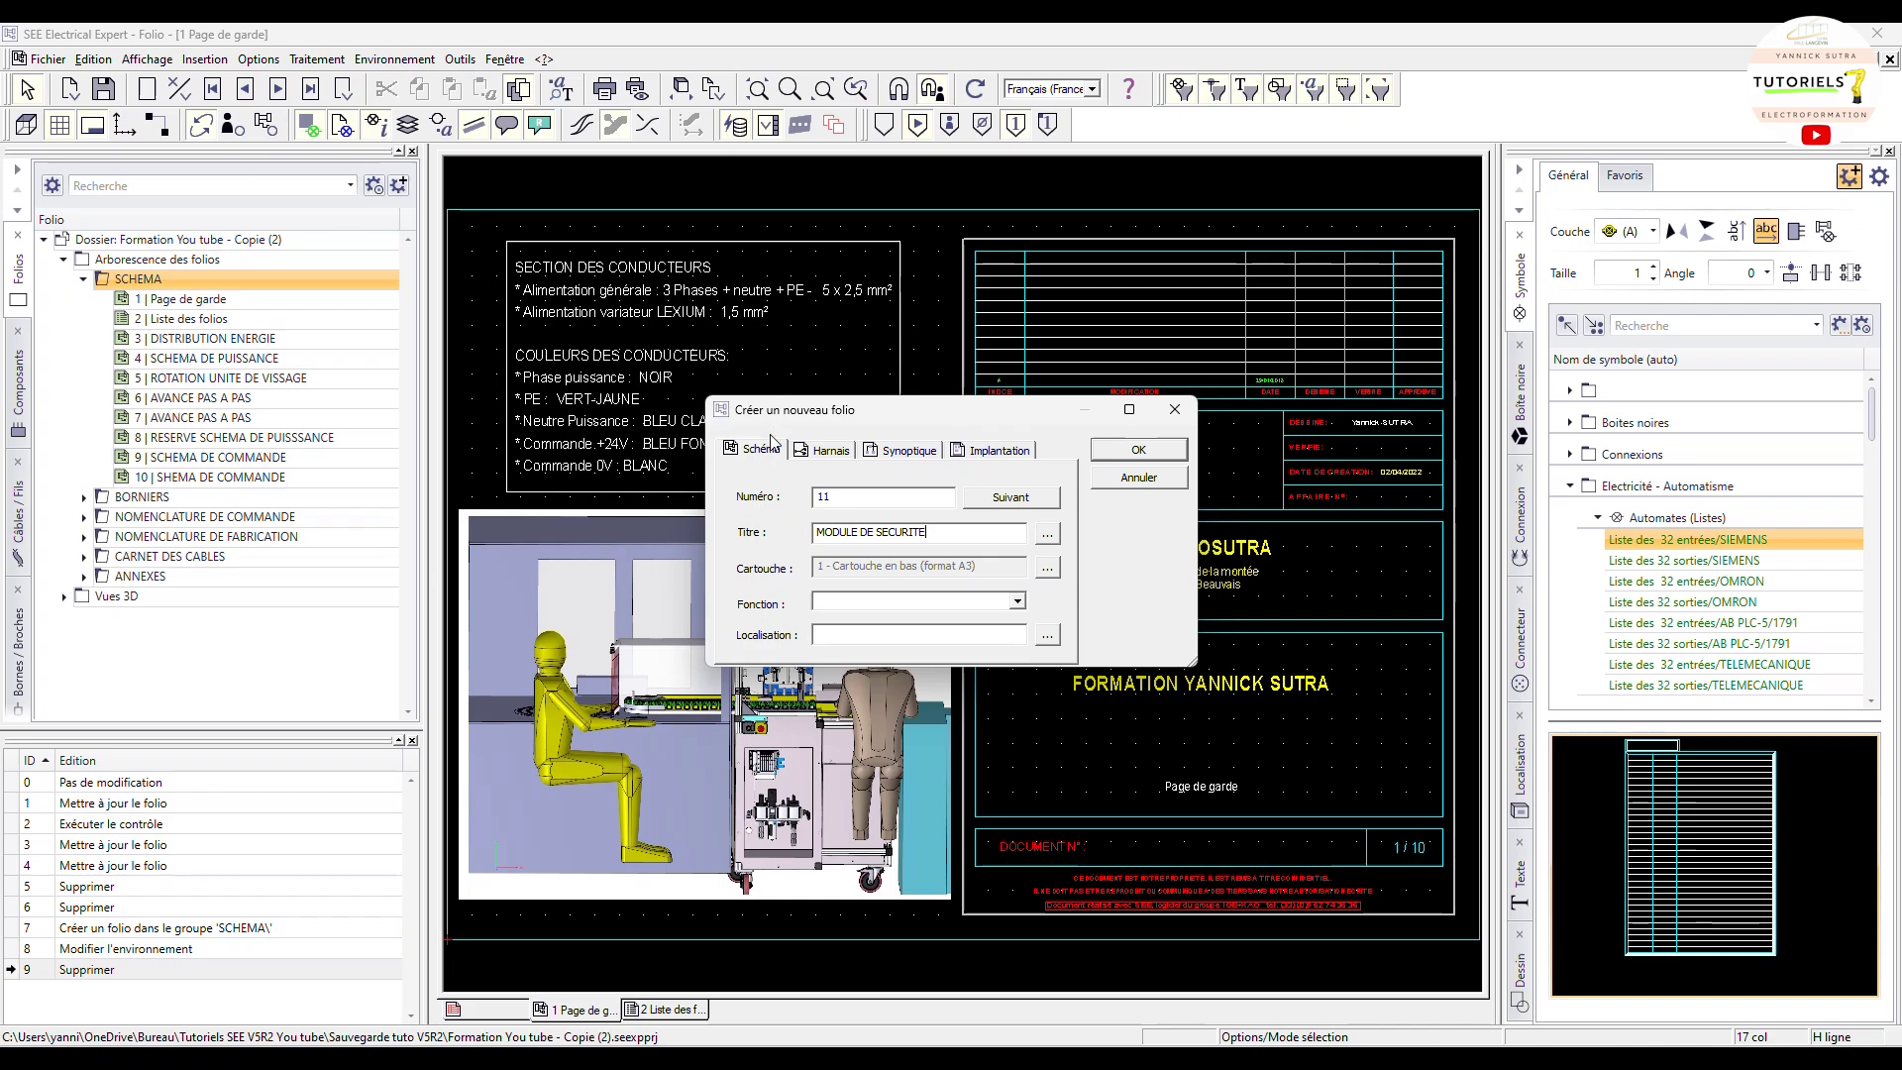
click(1046, 636)
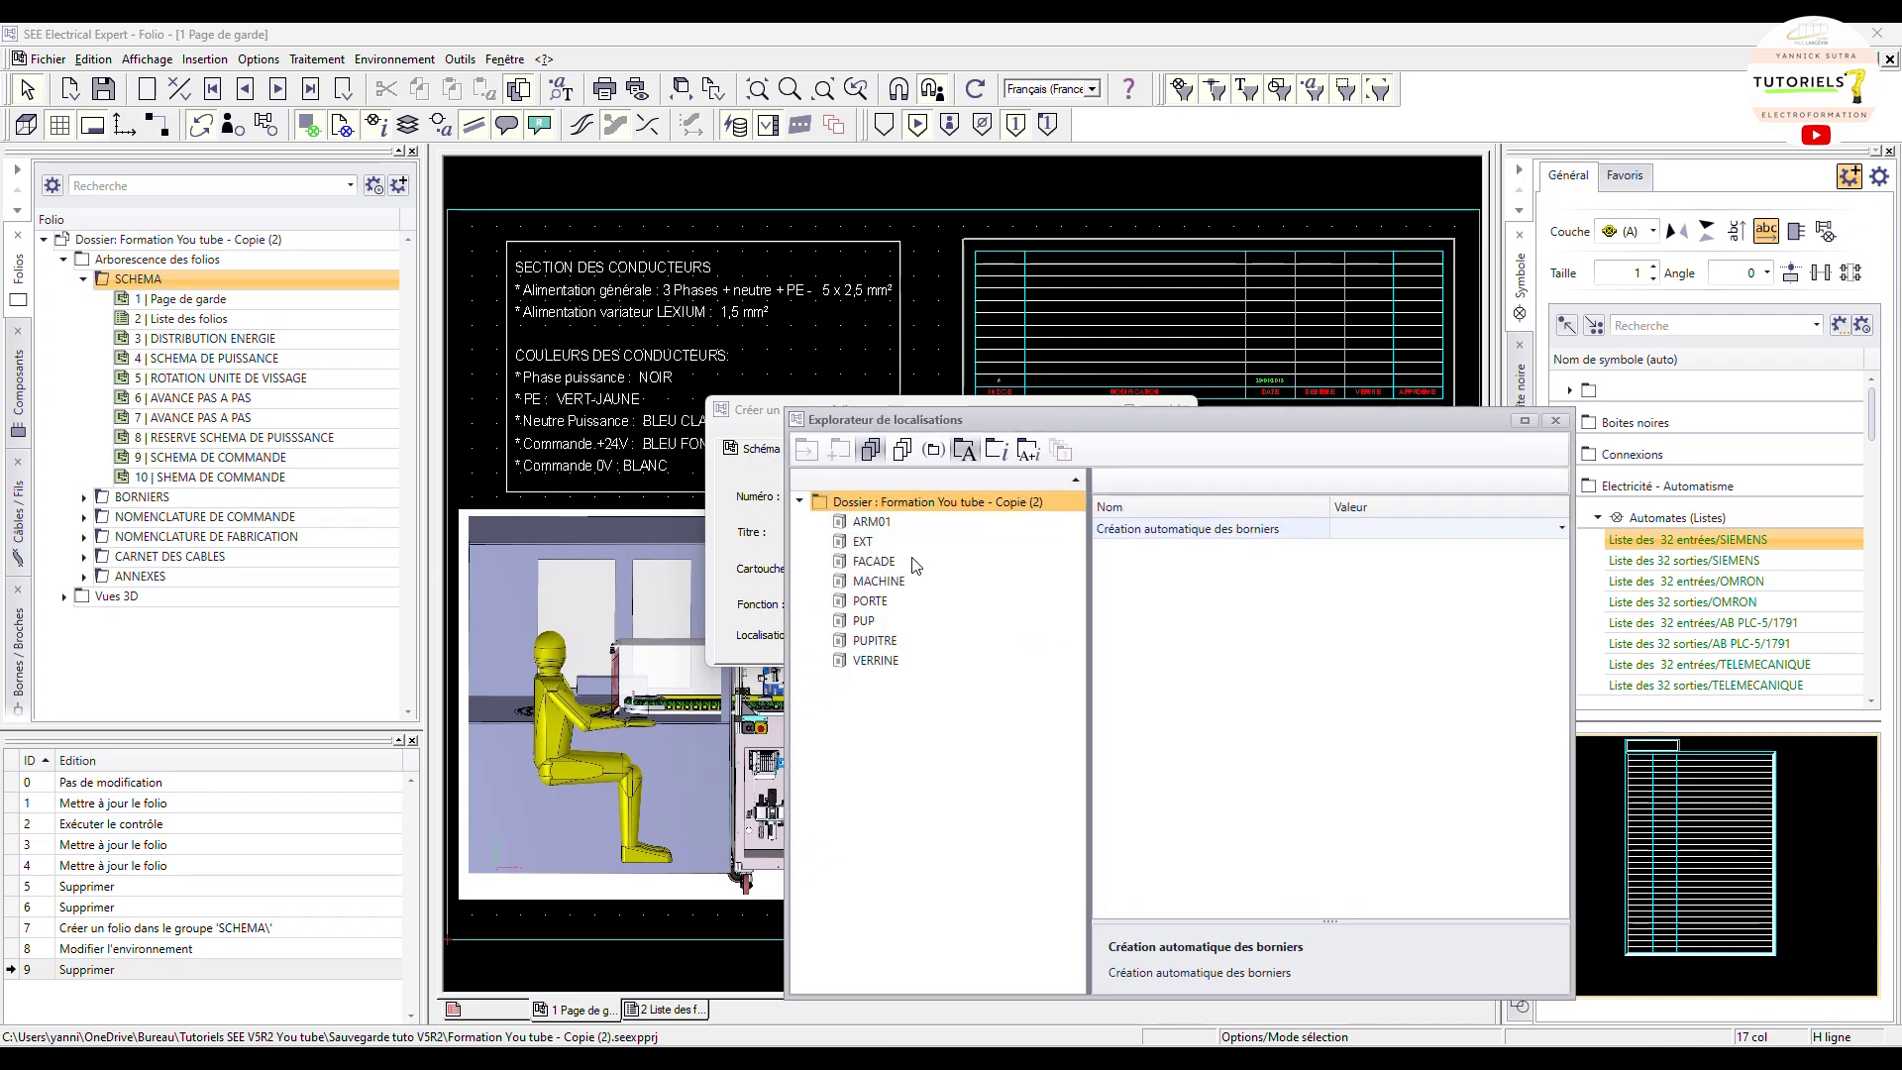
double_click(877, 524)
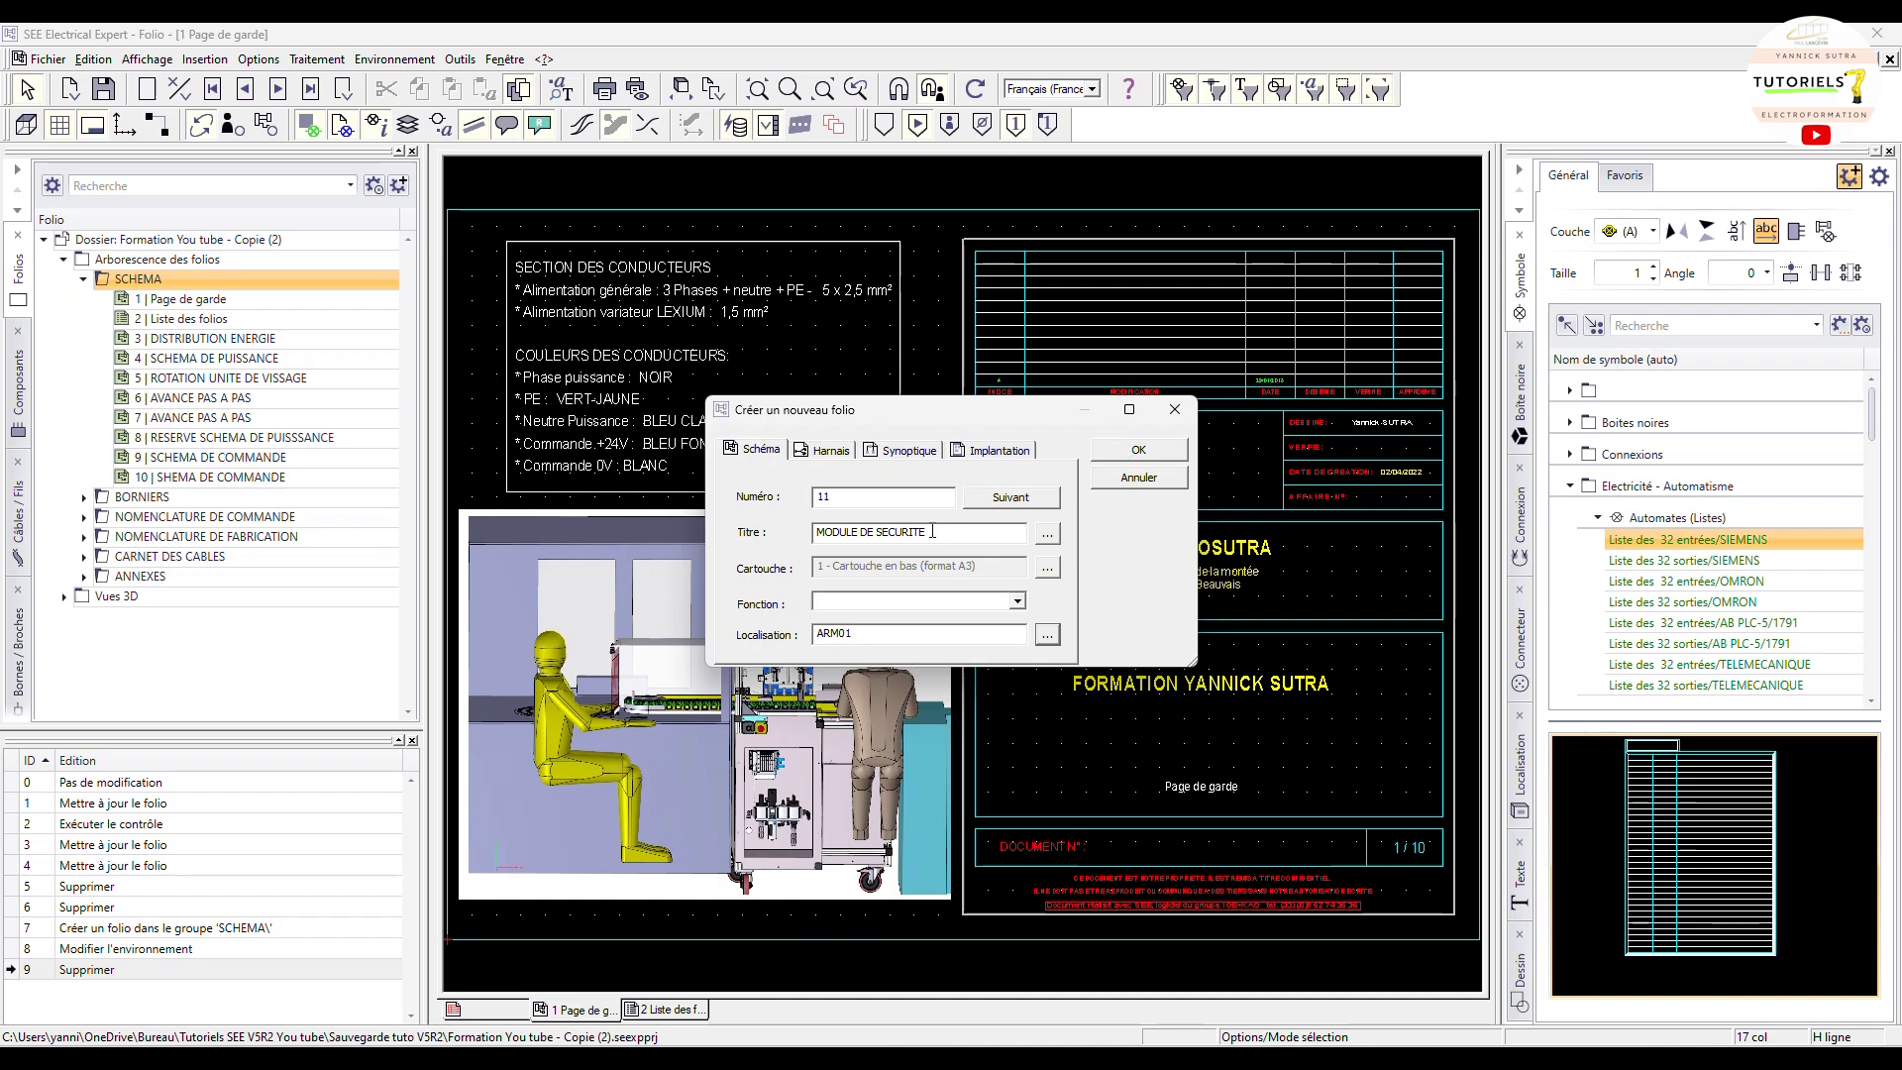
click(1139, 451)
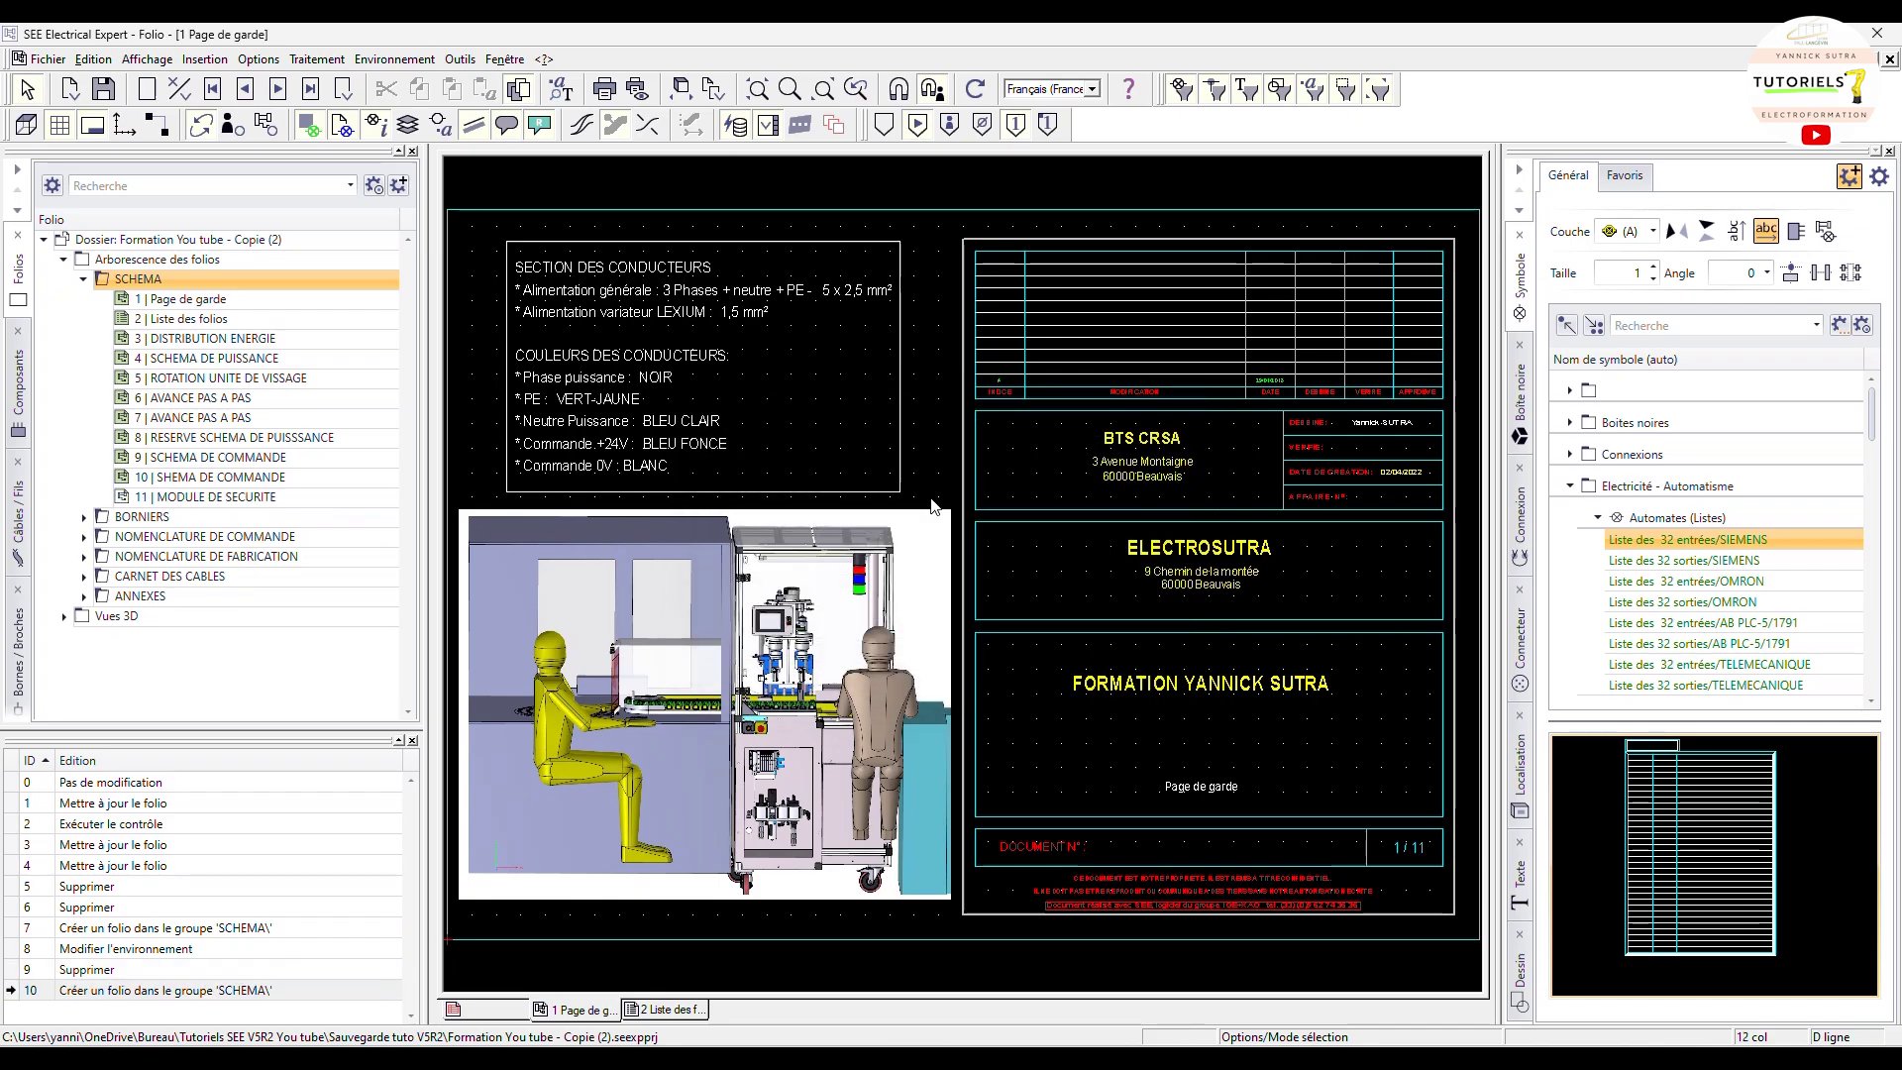
Step: Open the MODULE DE SECURITE folio and collapse the Electricité - Automatisme category of the symbol library
double_click(246, 498)
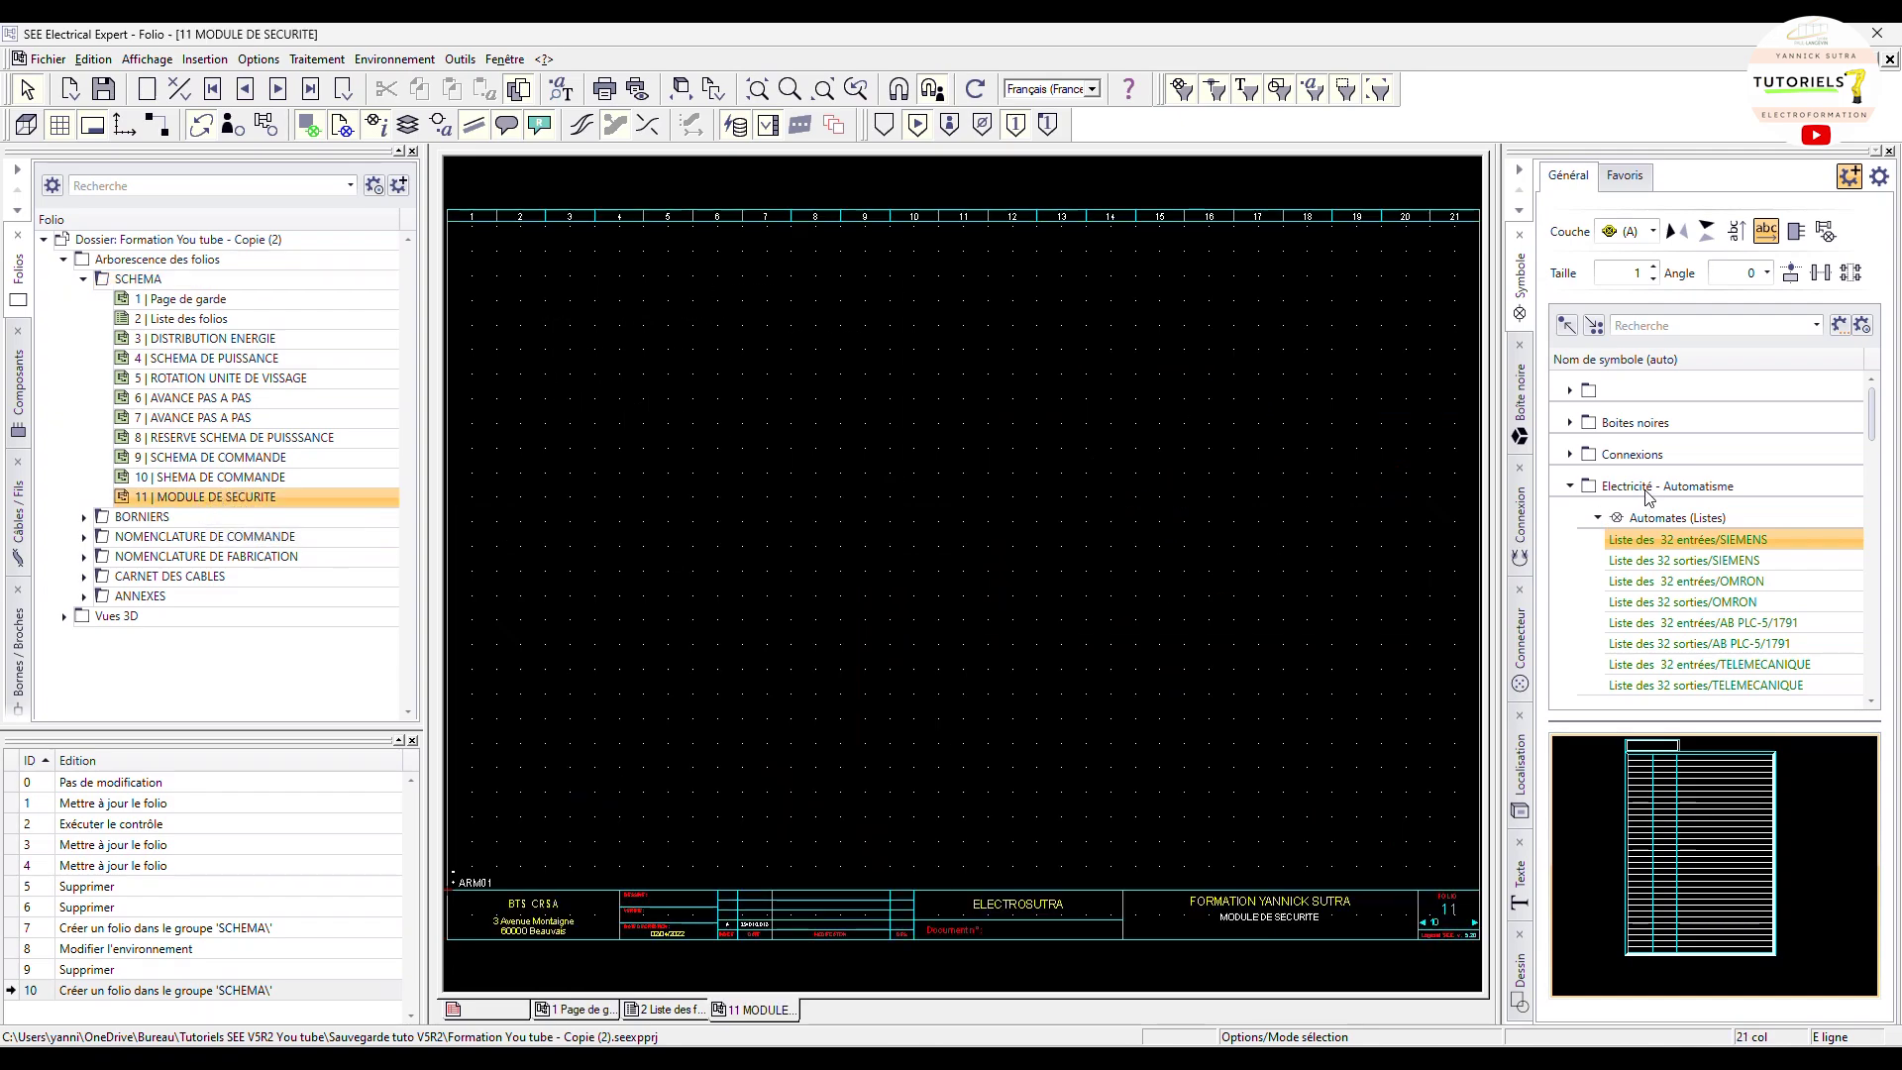
double_click(1588, 487)
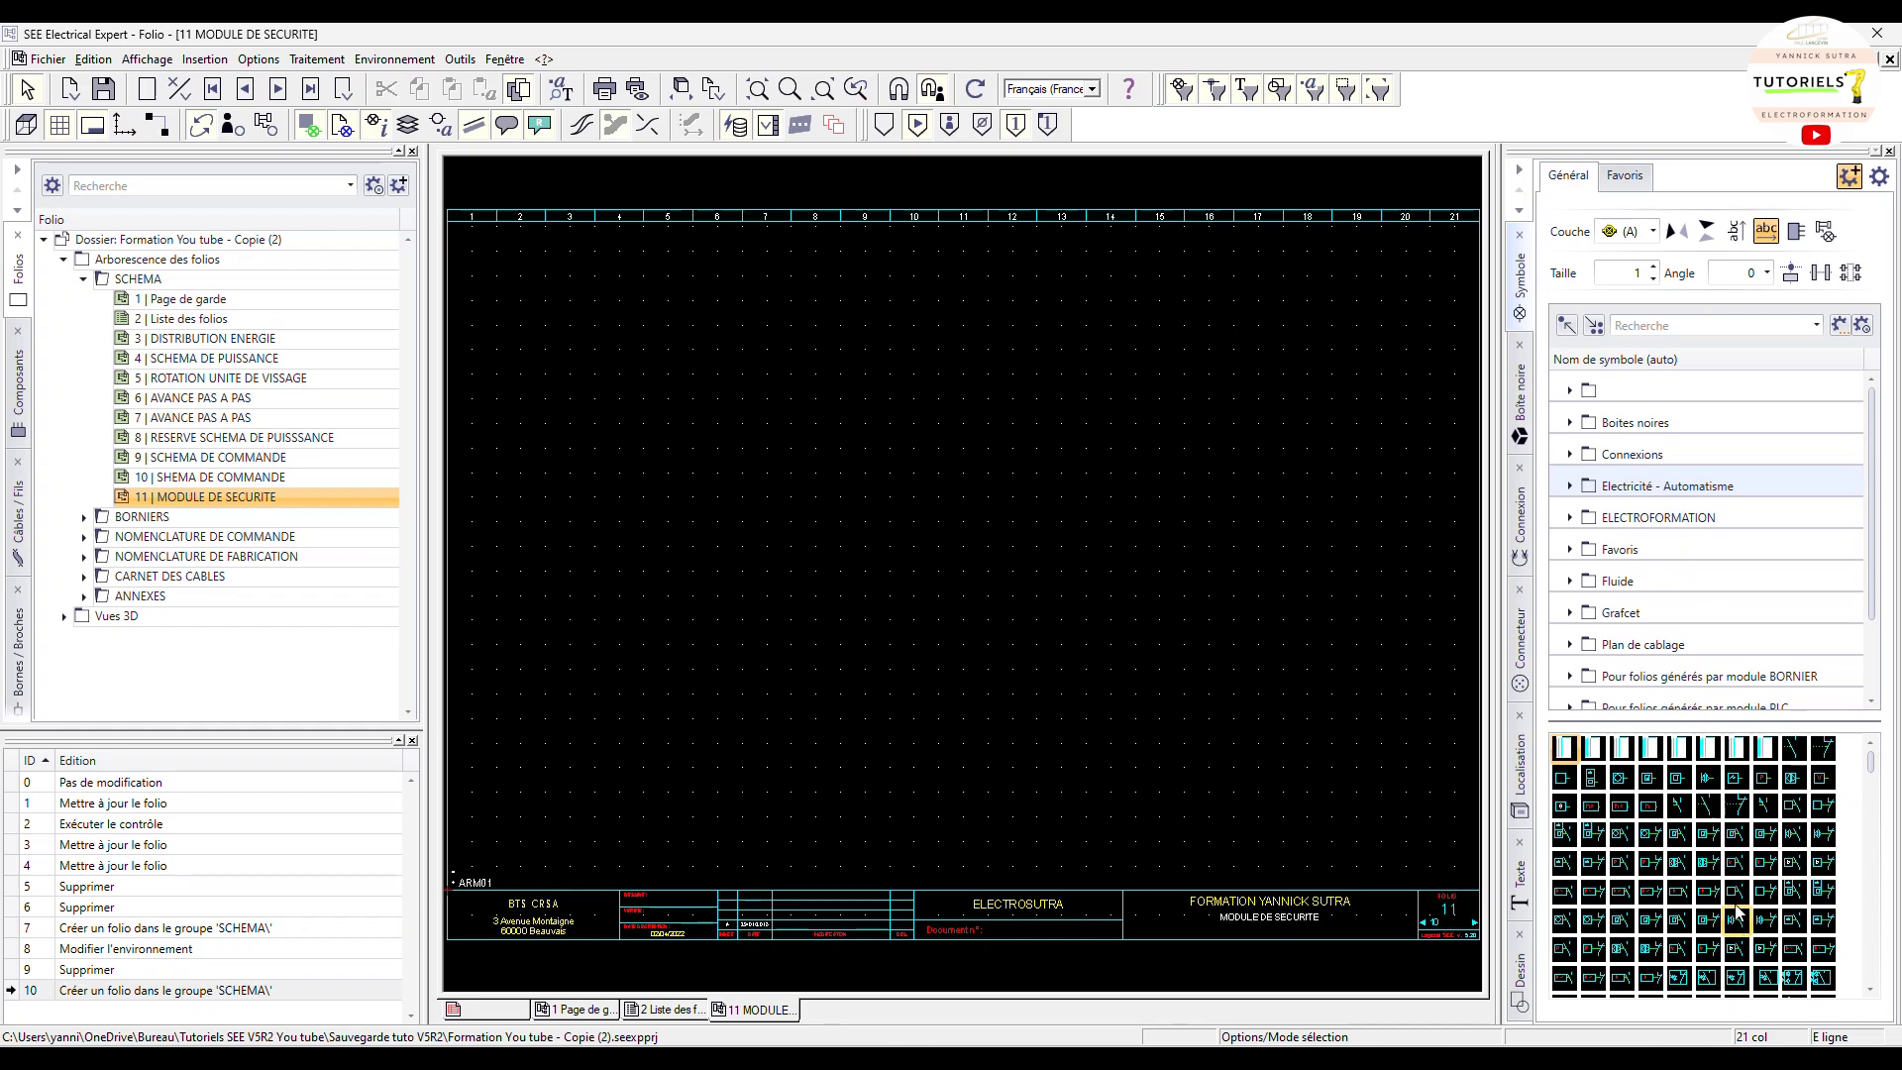
mouse_move(1736, 904)
mouse_move(1645, 845)
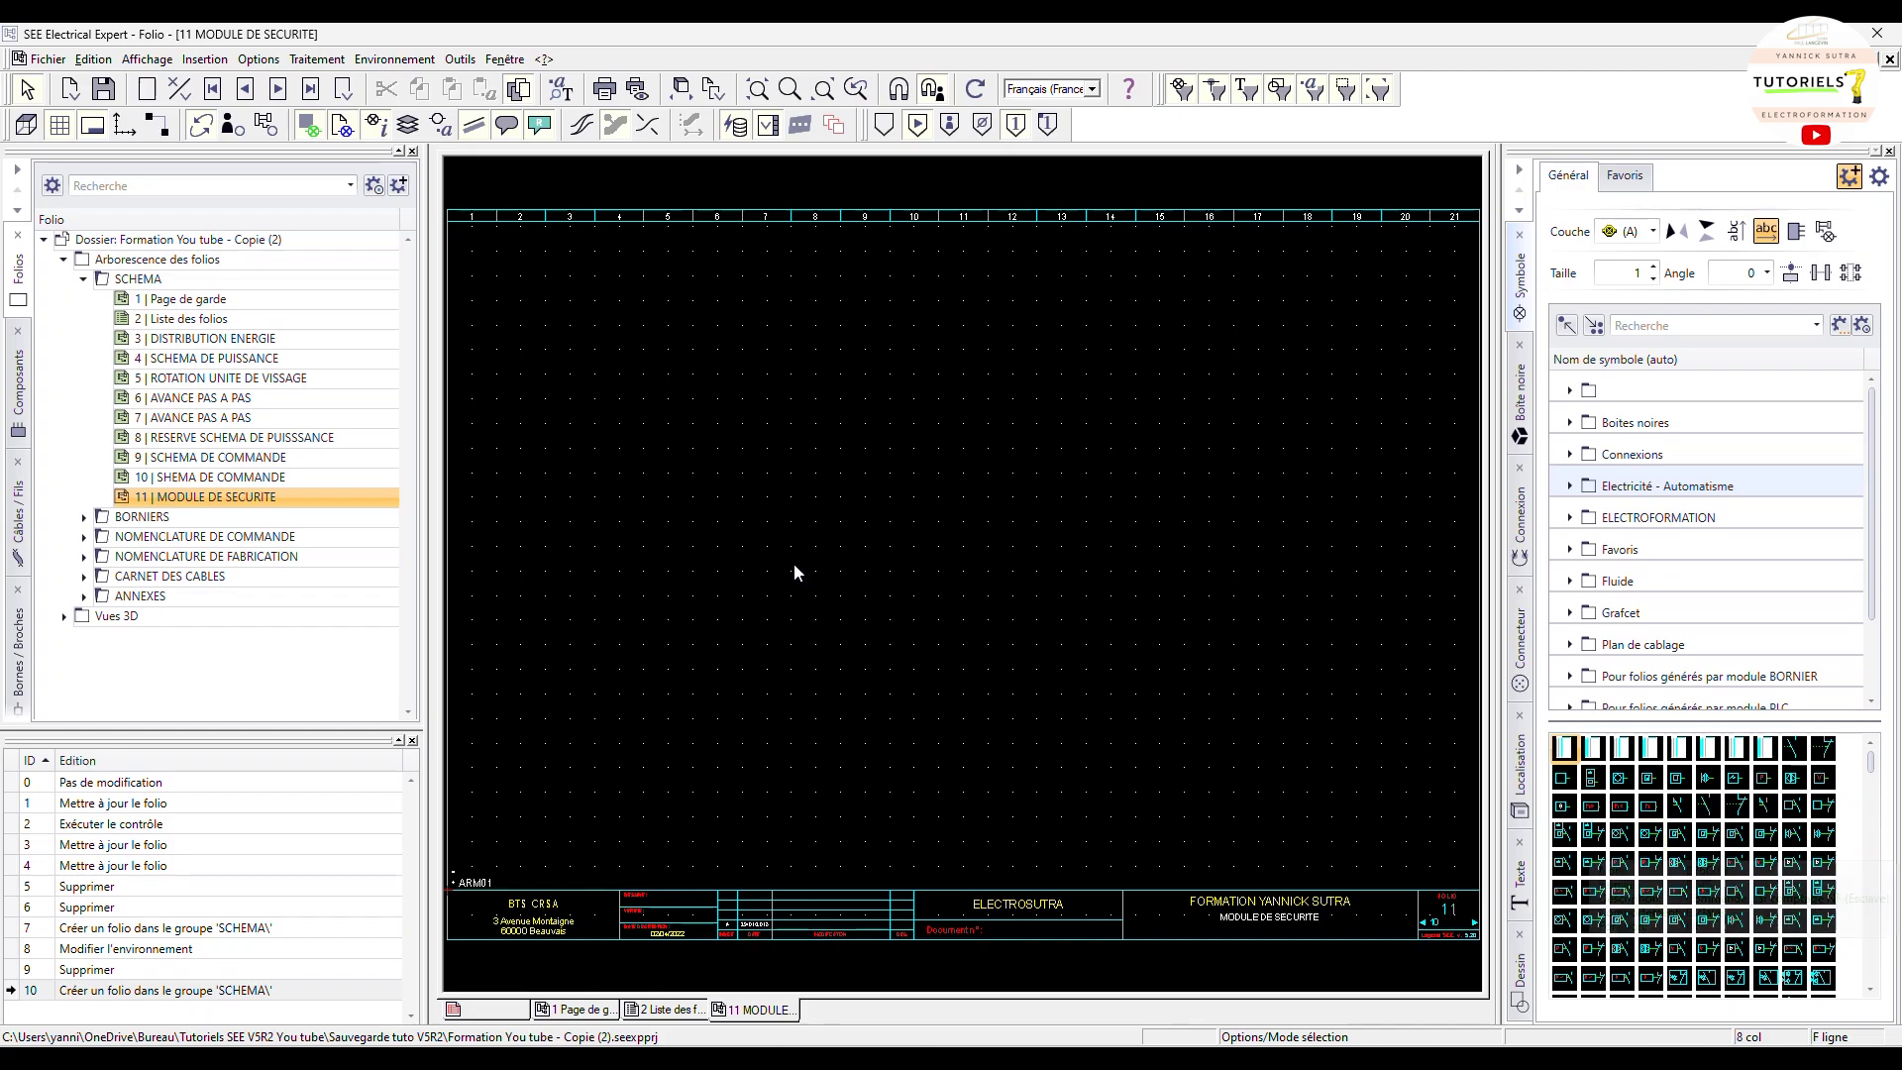
Step: Start a material insertion and assign the Modules de sécurité class to the equipment, searching the class list for "mod"
click(205, 60)
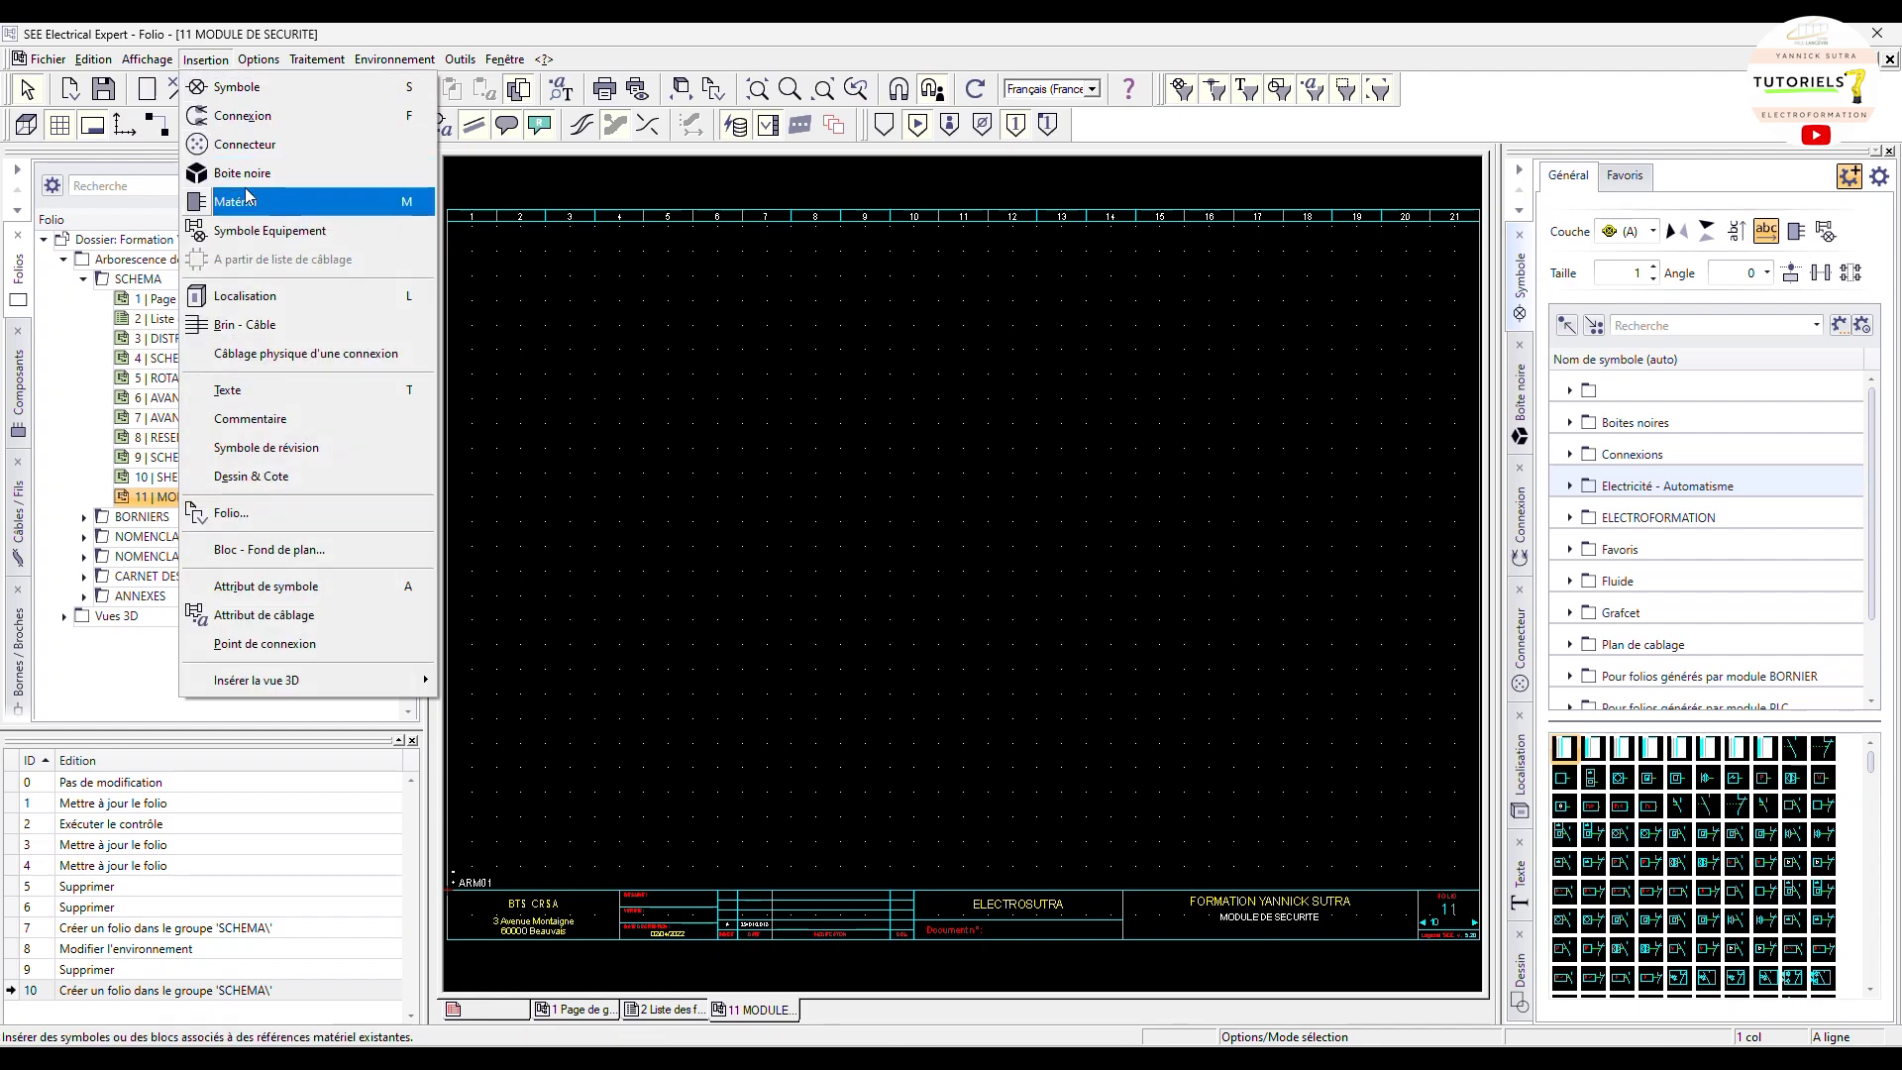
click(951, 391)
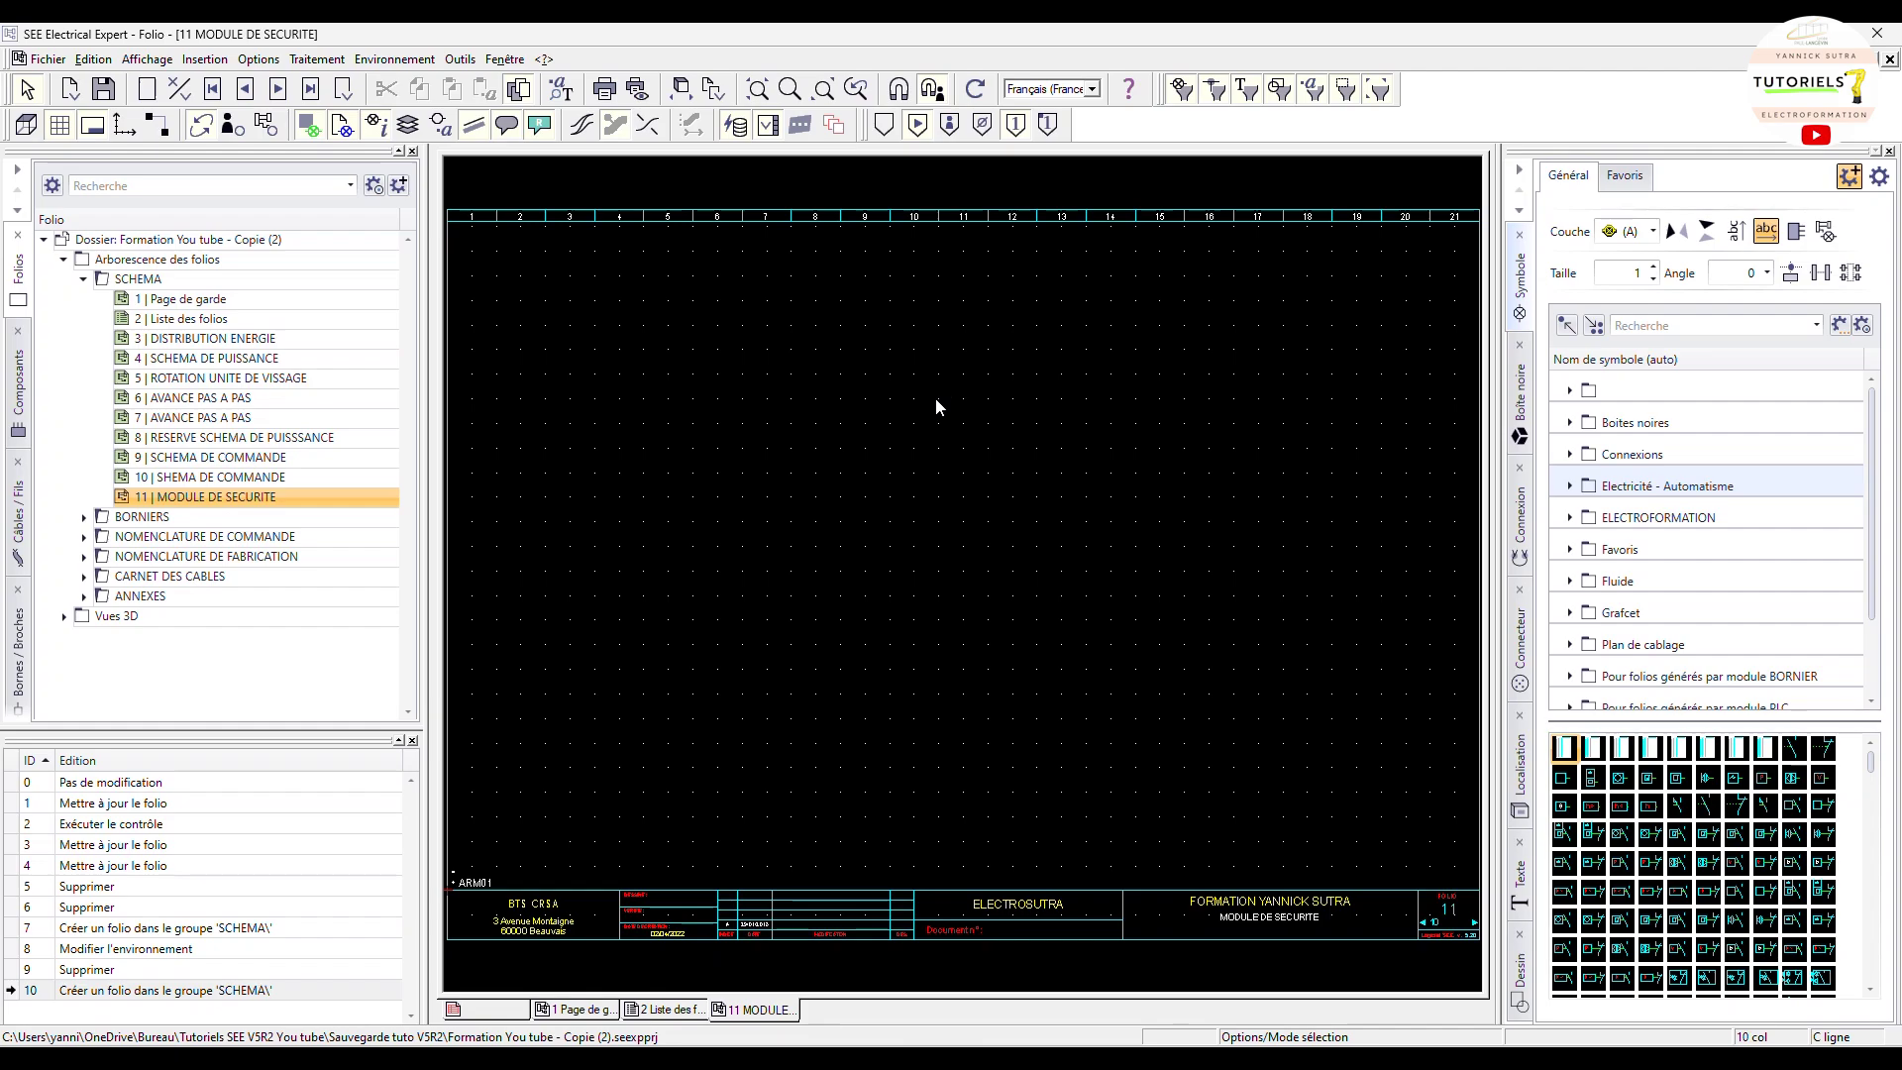
click(1794, 238)
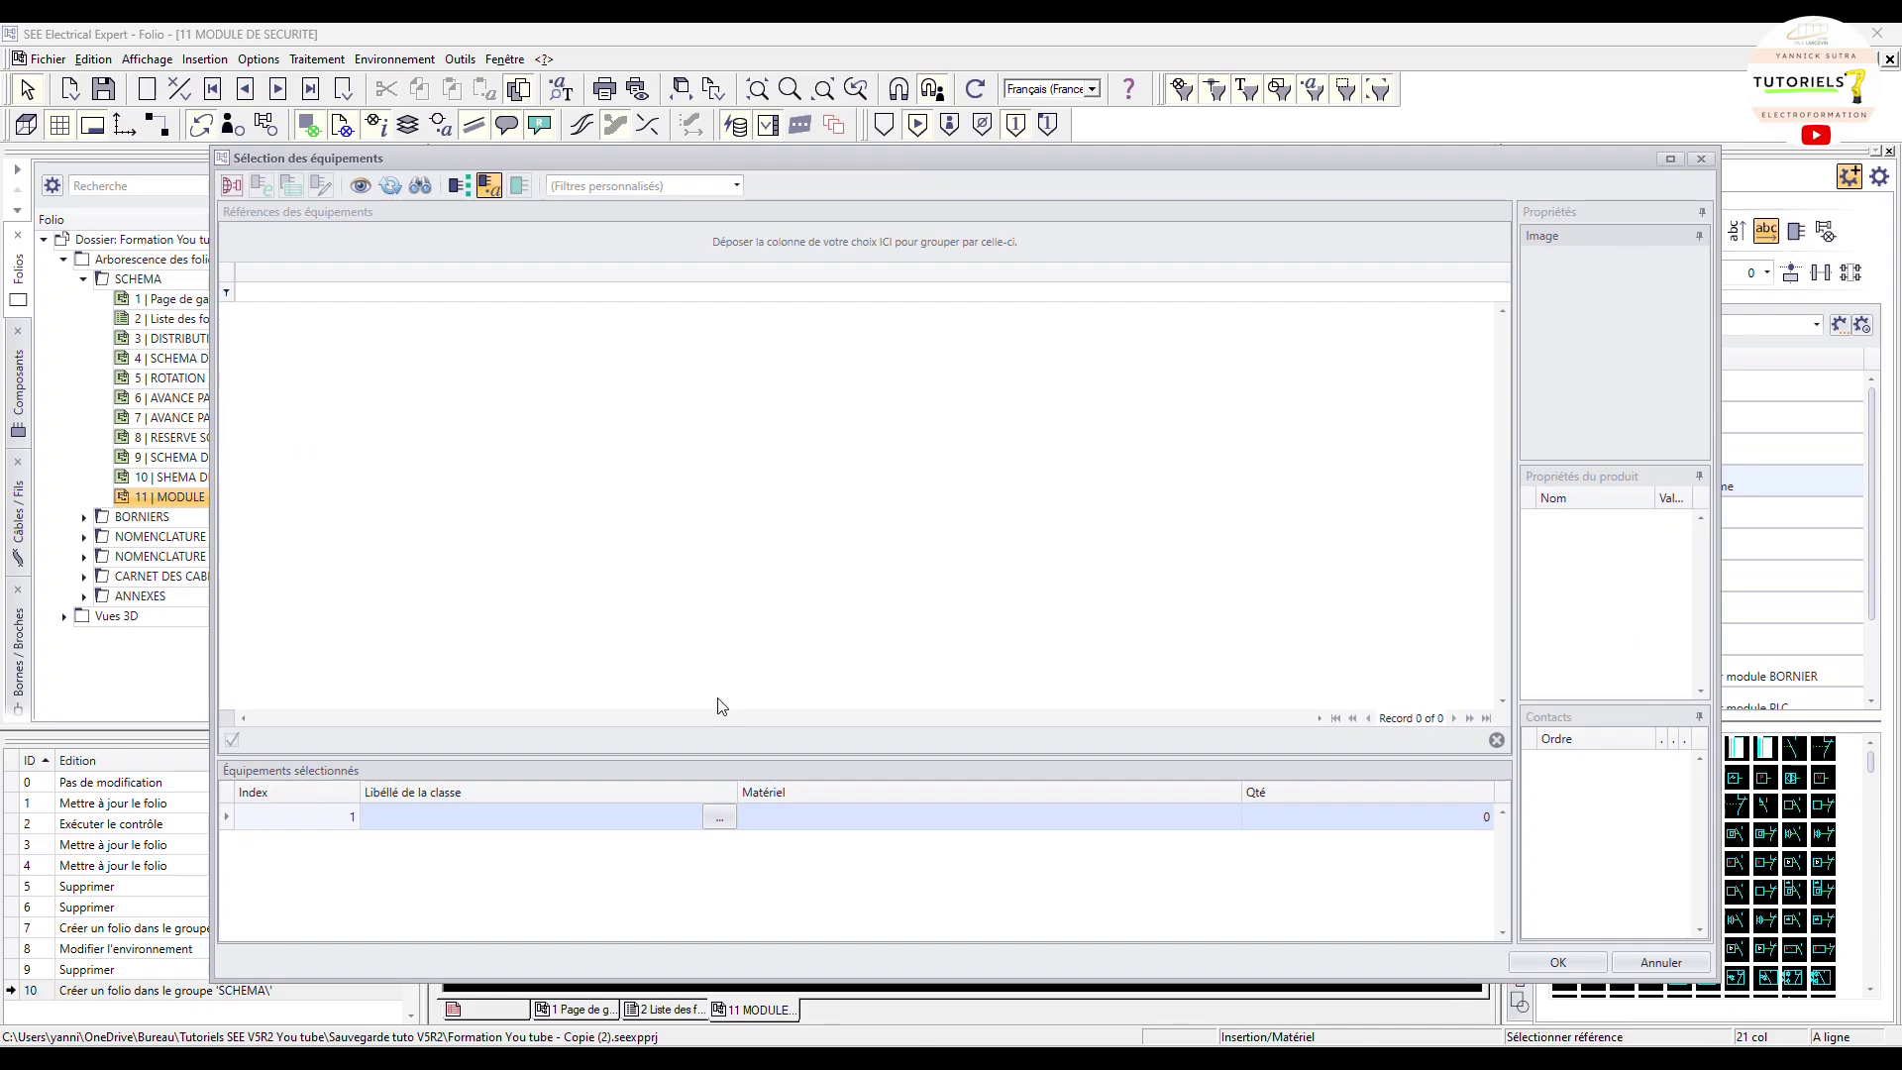
click(719, 818)
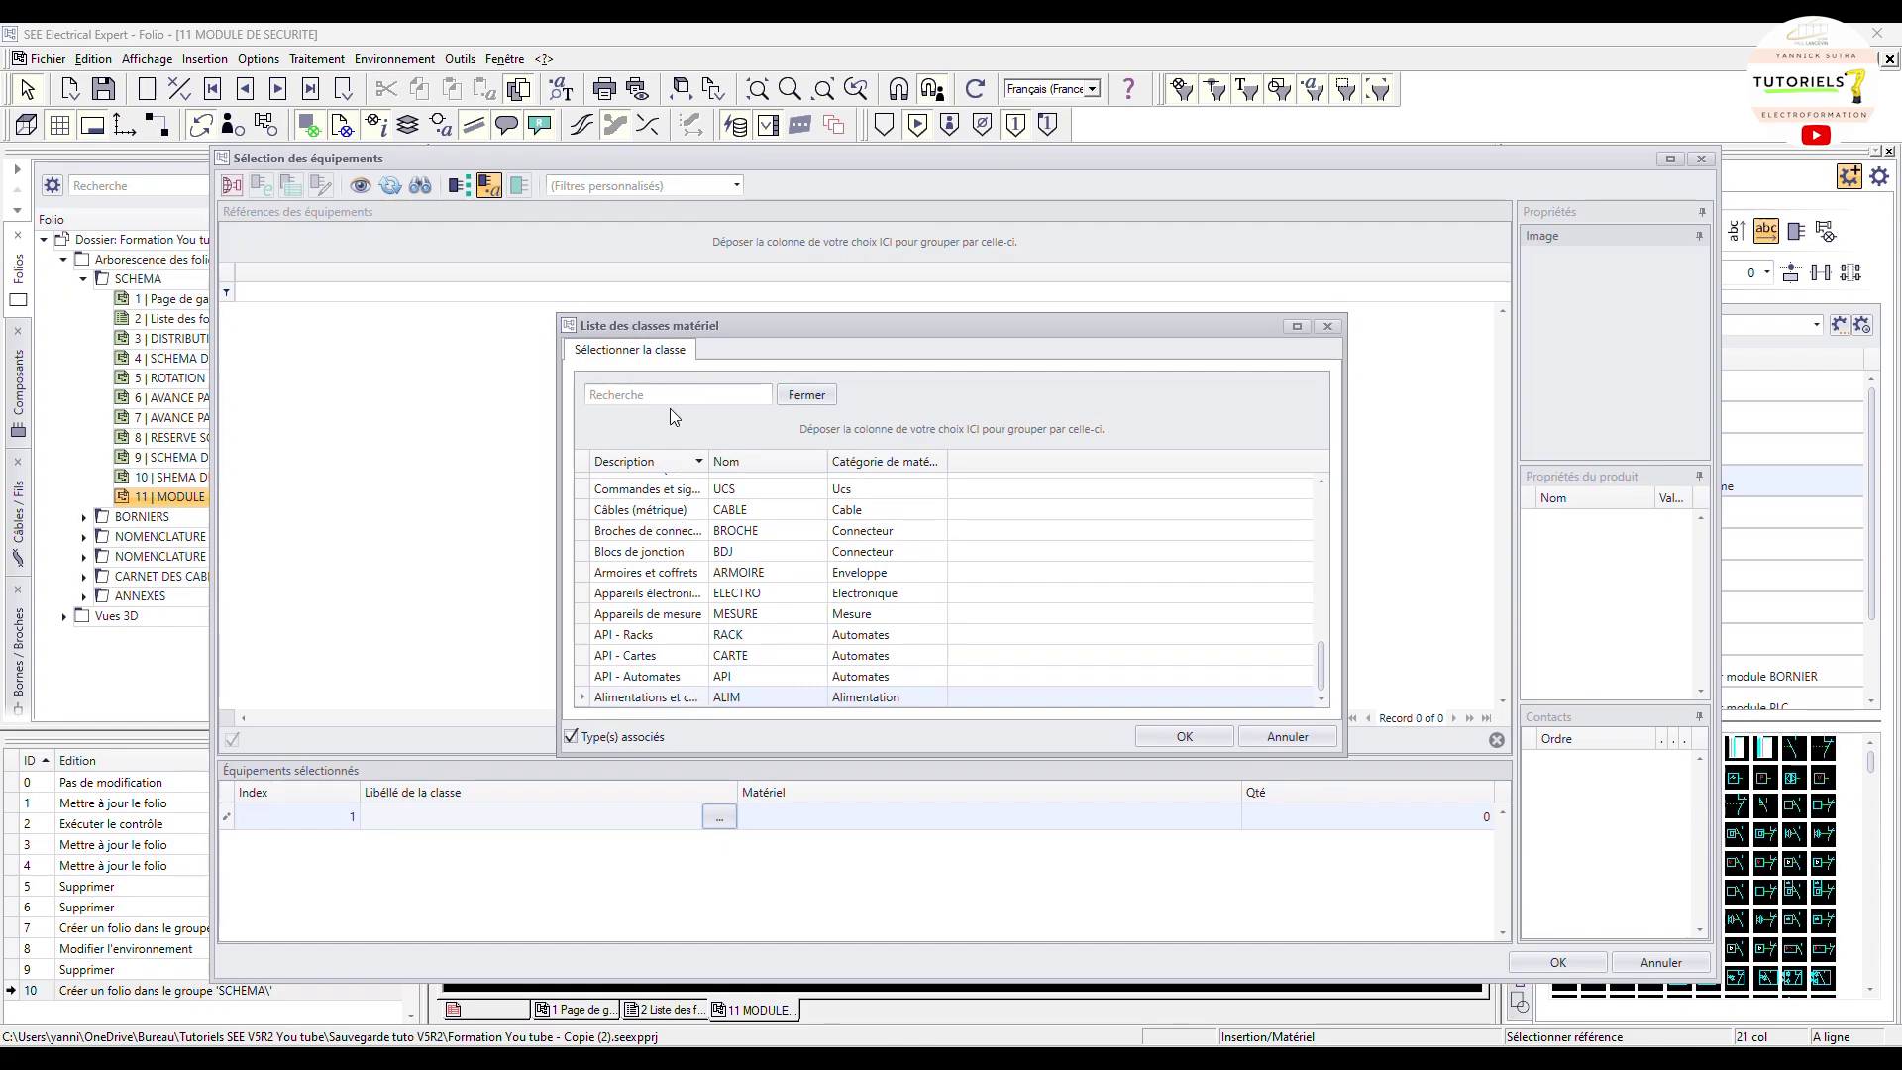
click(666, 594)
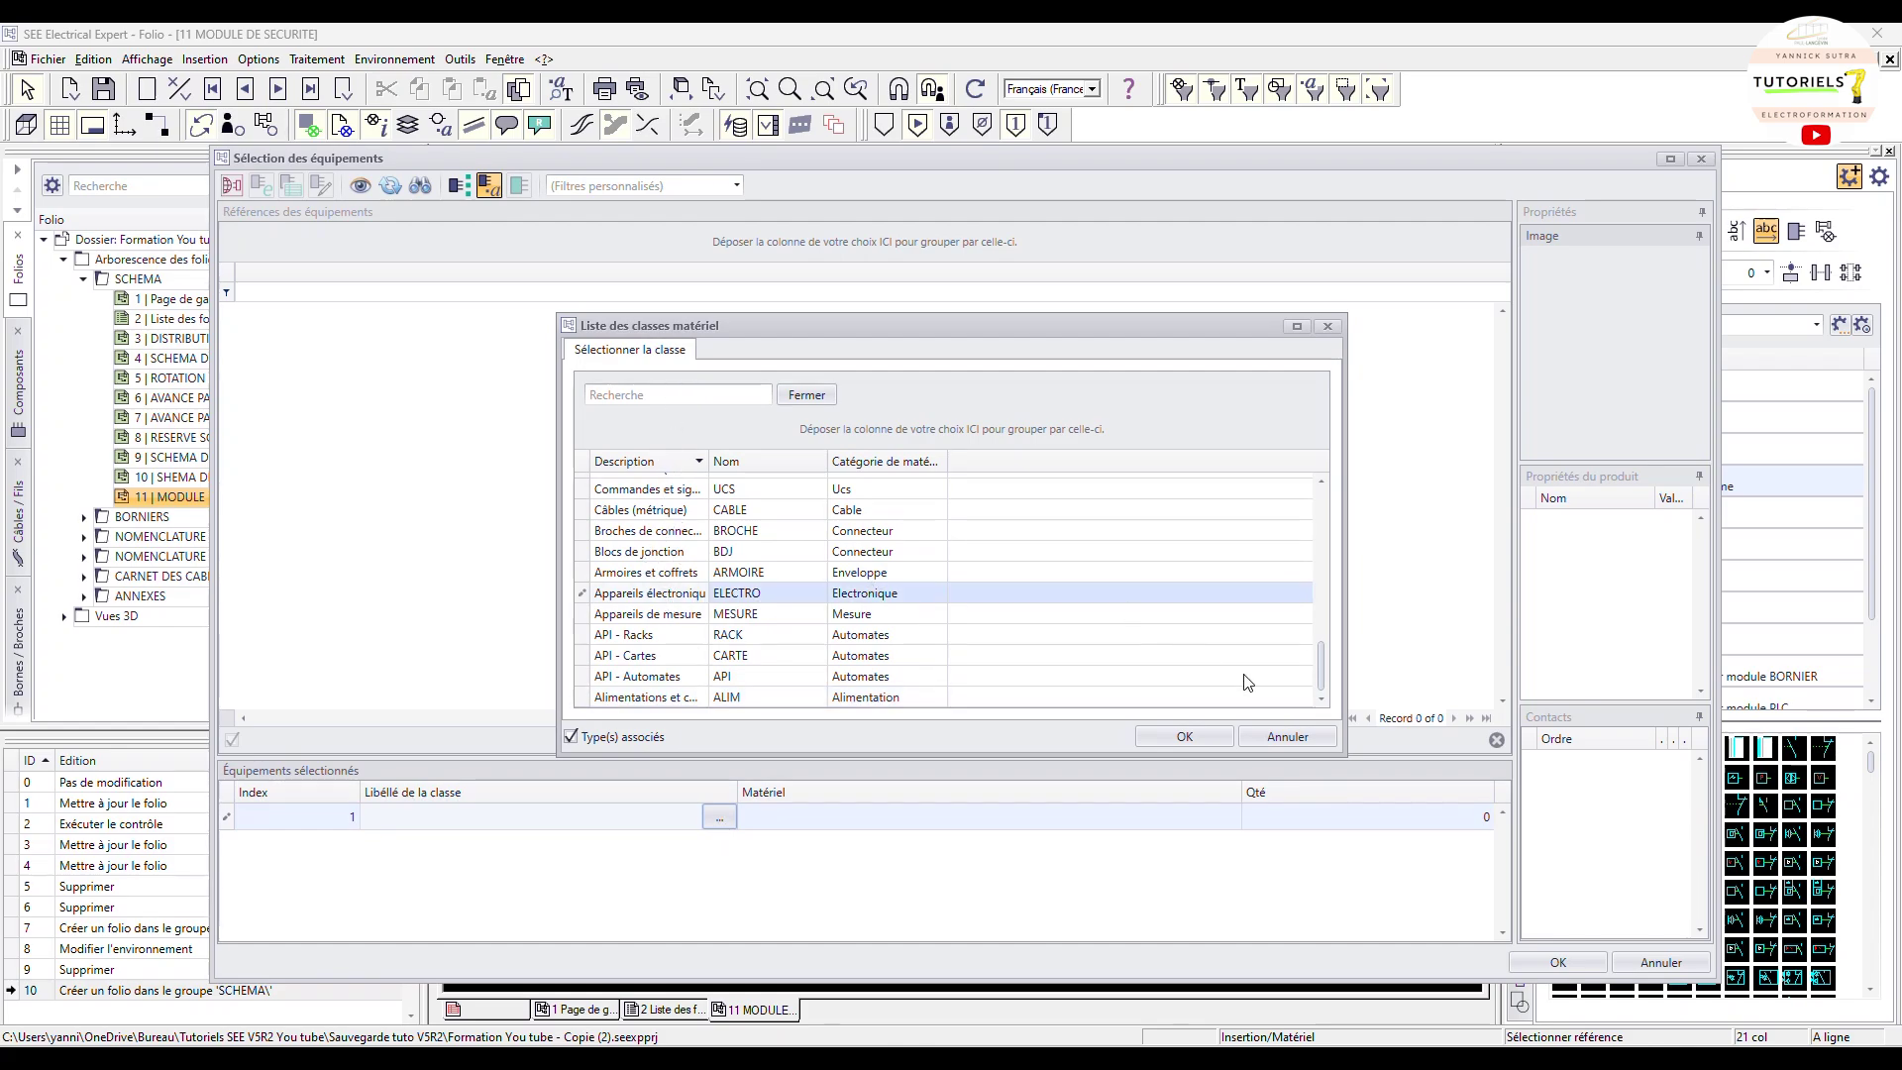
drag(1319, 670, 1313, 571)
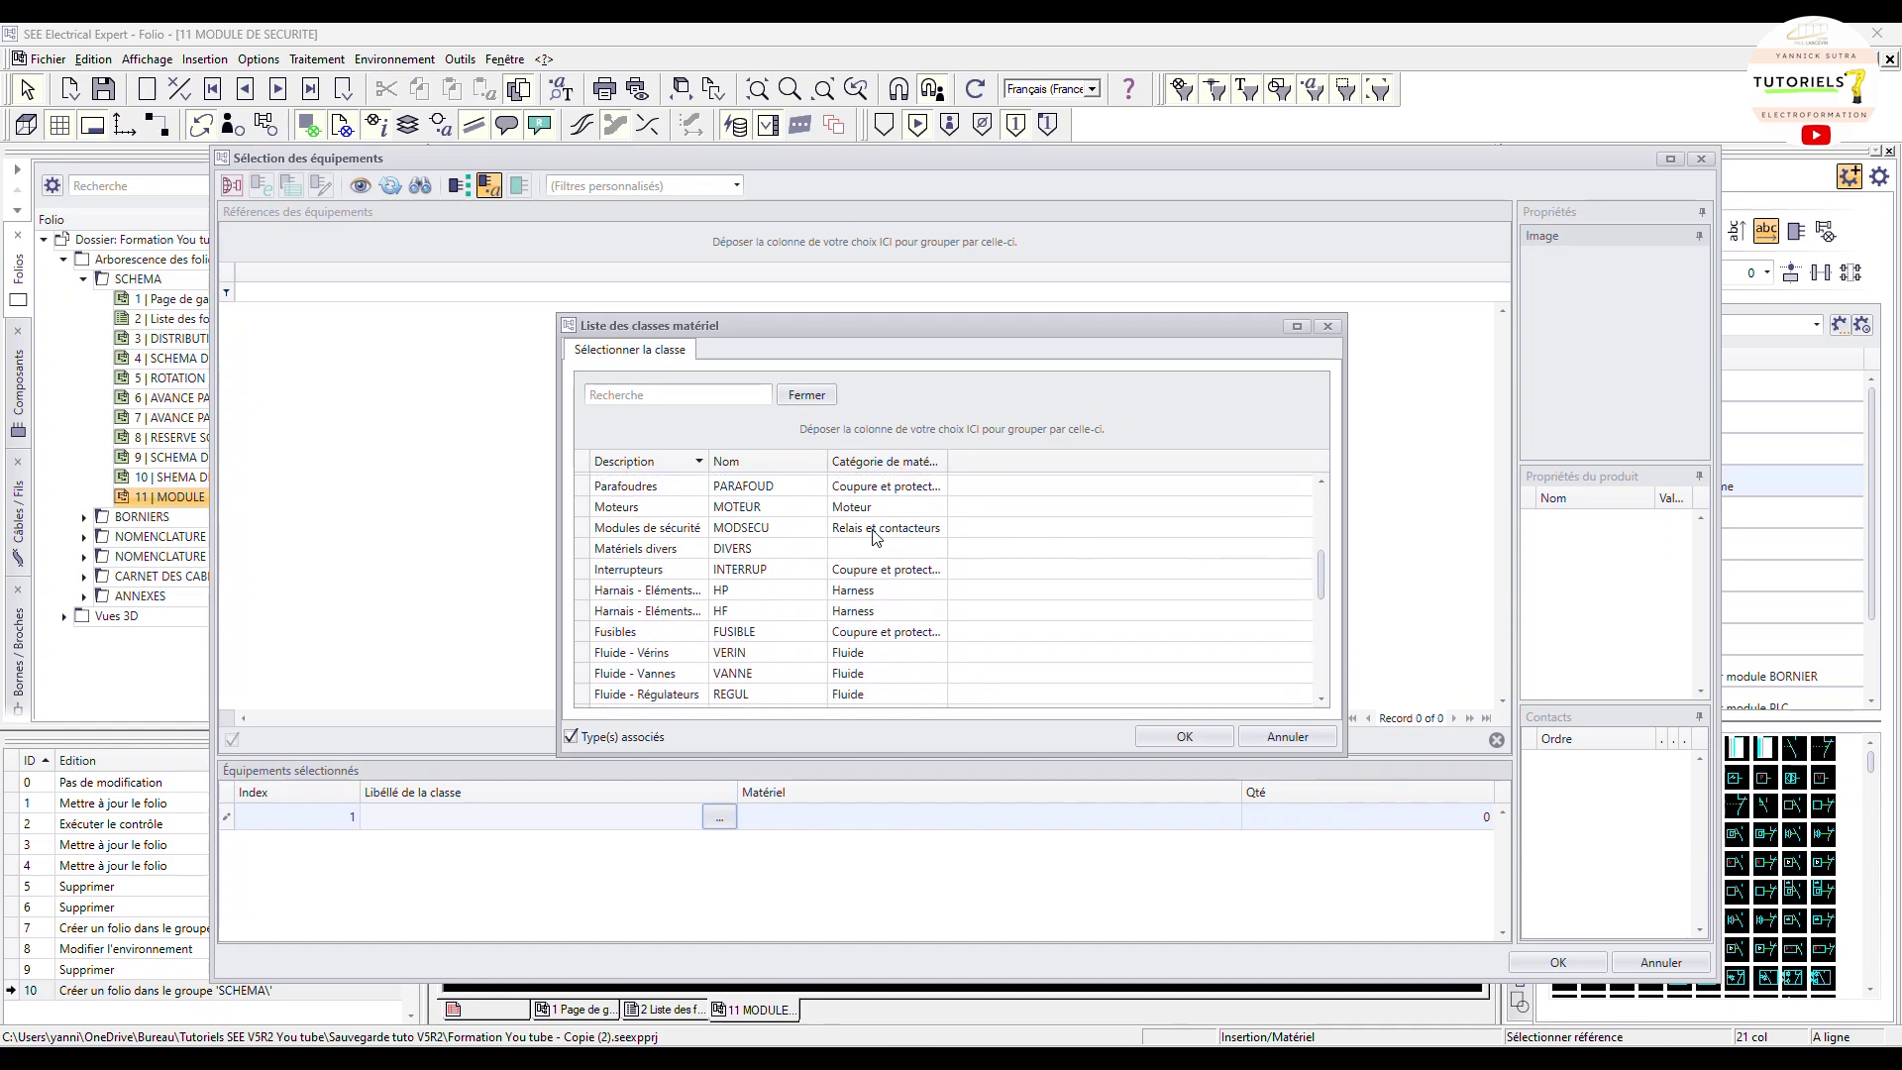
click(649, 530)
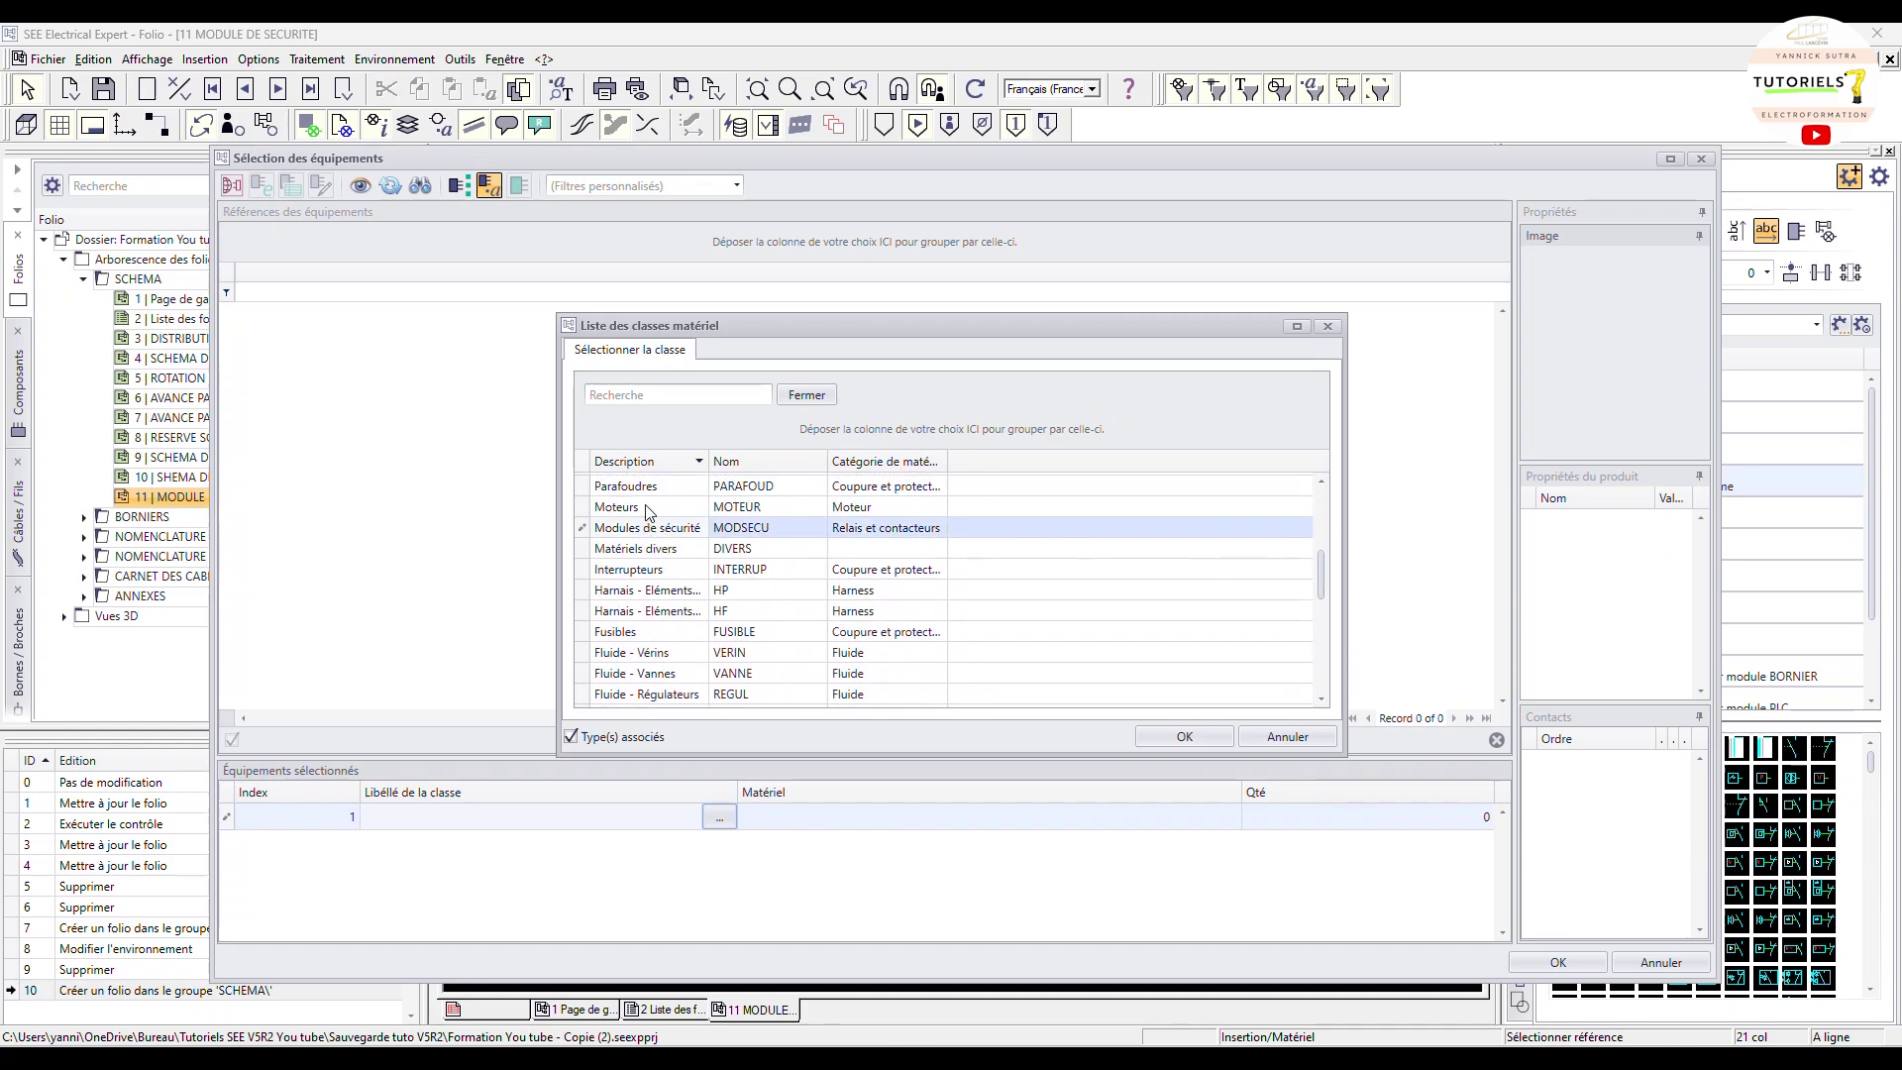
click(630, 395)
text(mod)
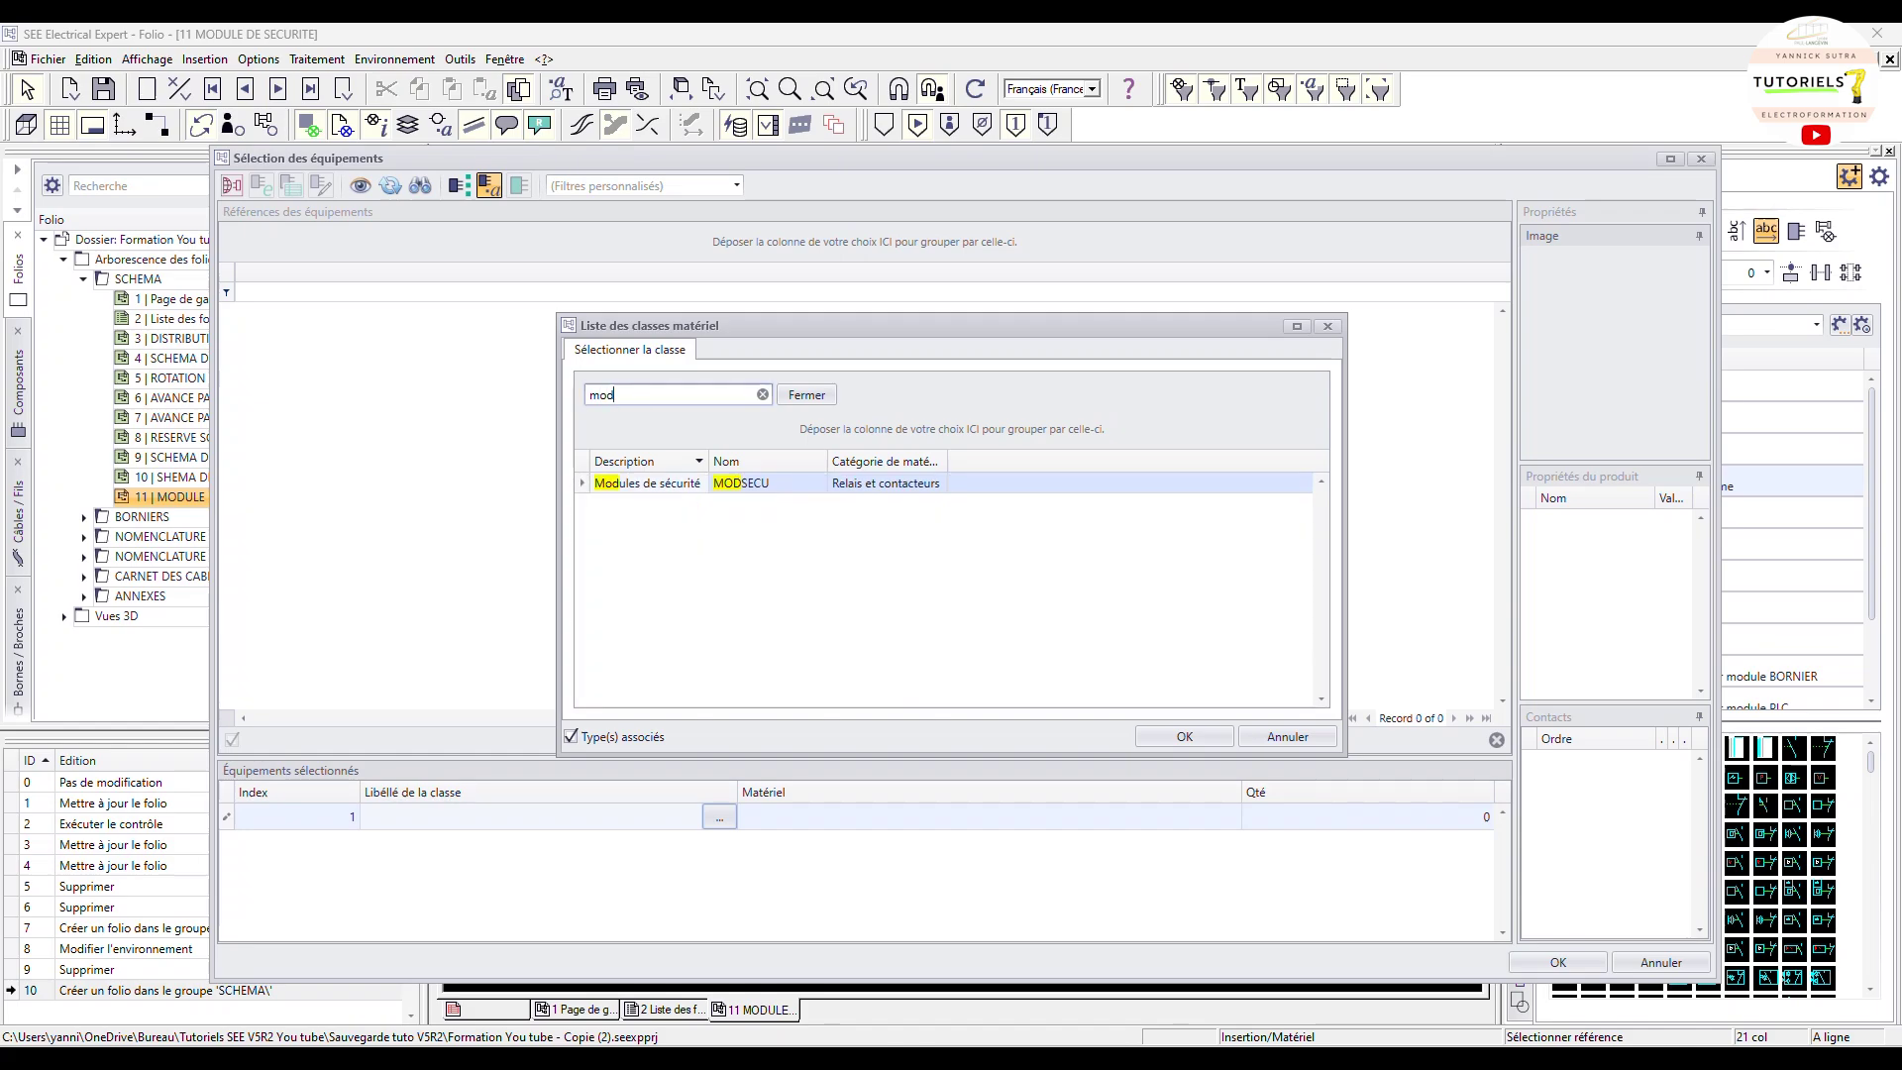
key(Return)
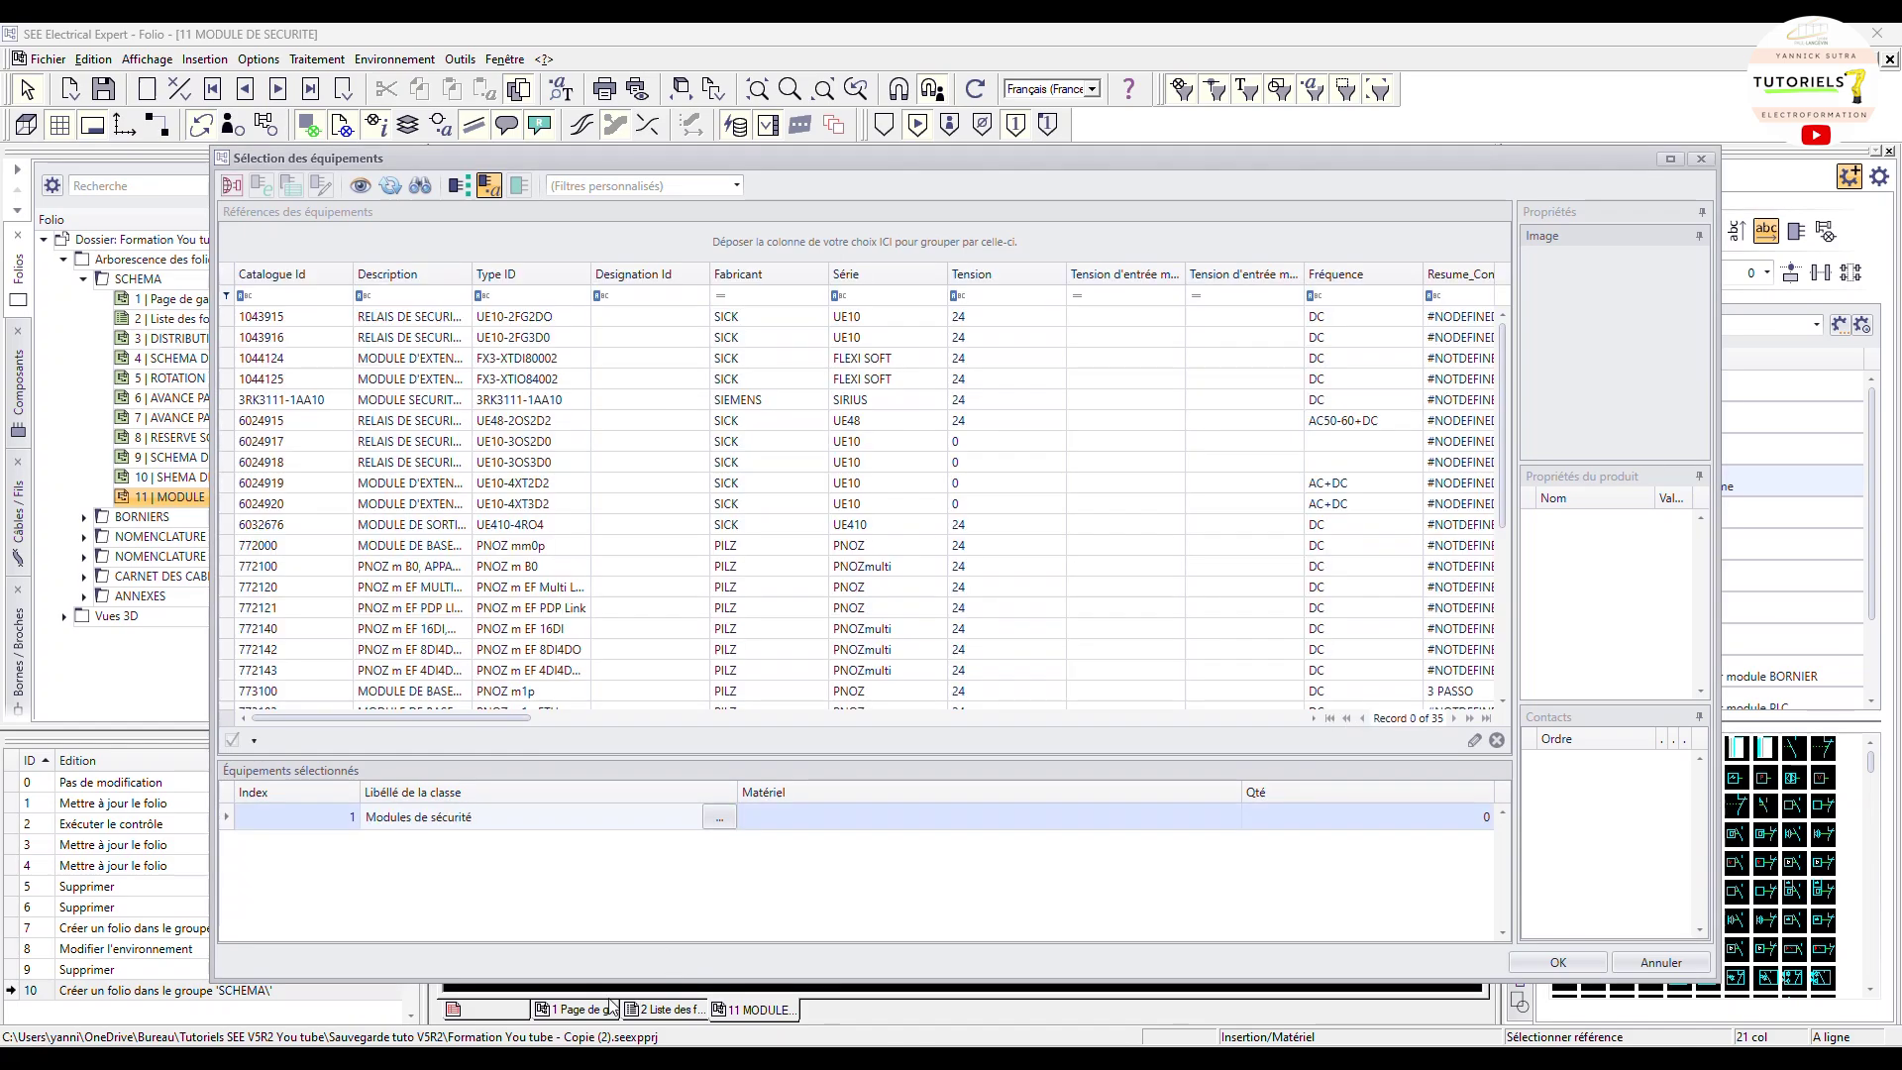
Step: Clear the class list's search text and try to insert a safety module with the pasted material reference UE48-2OS2D2
click(718, 818)
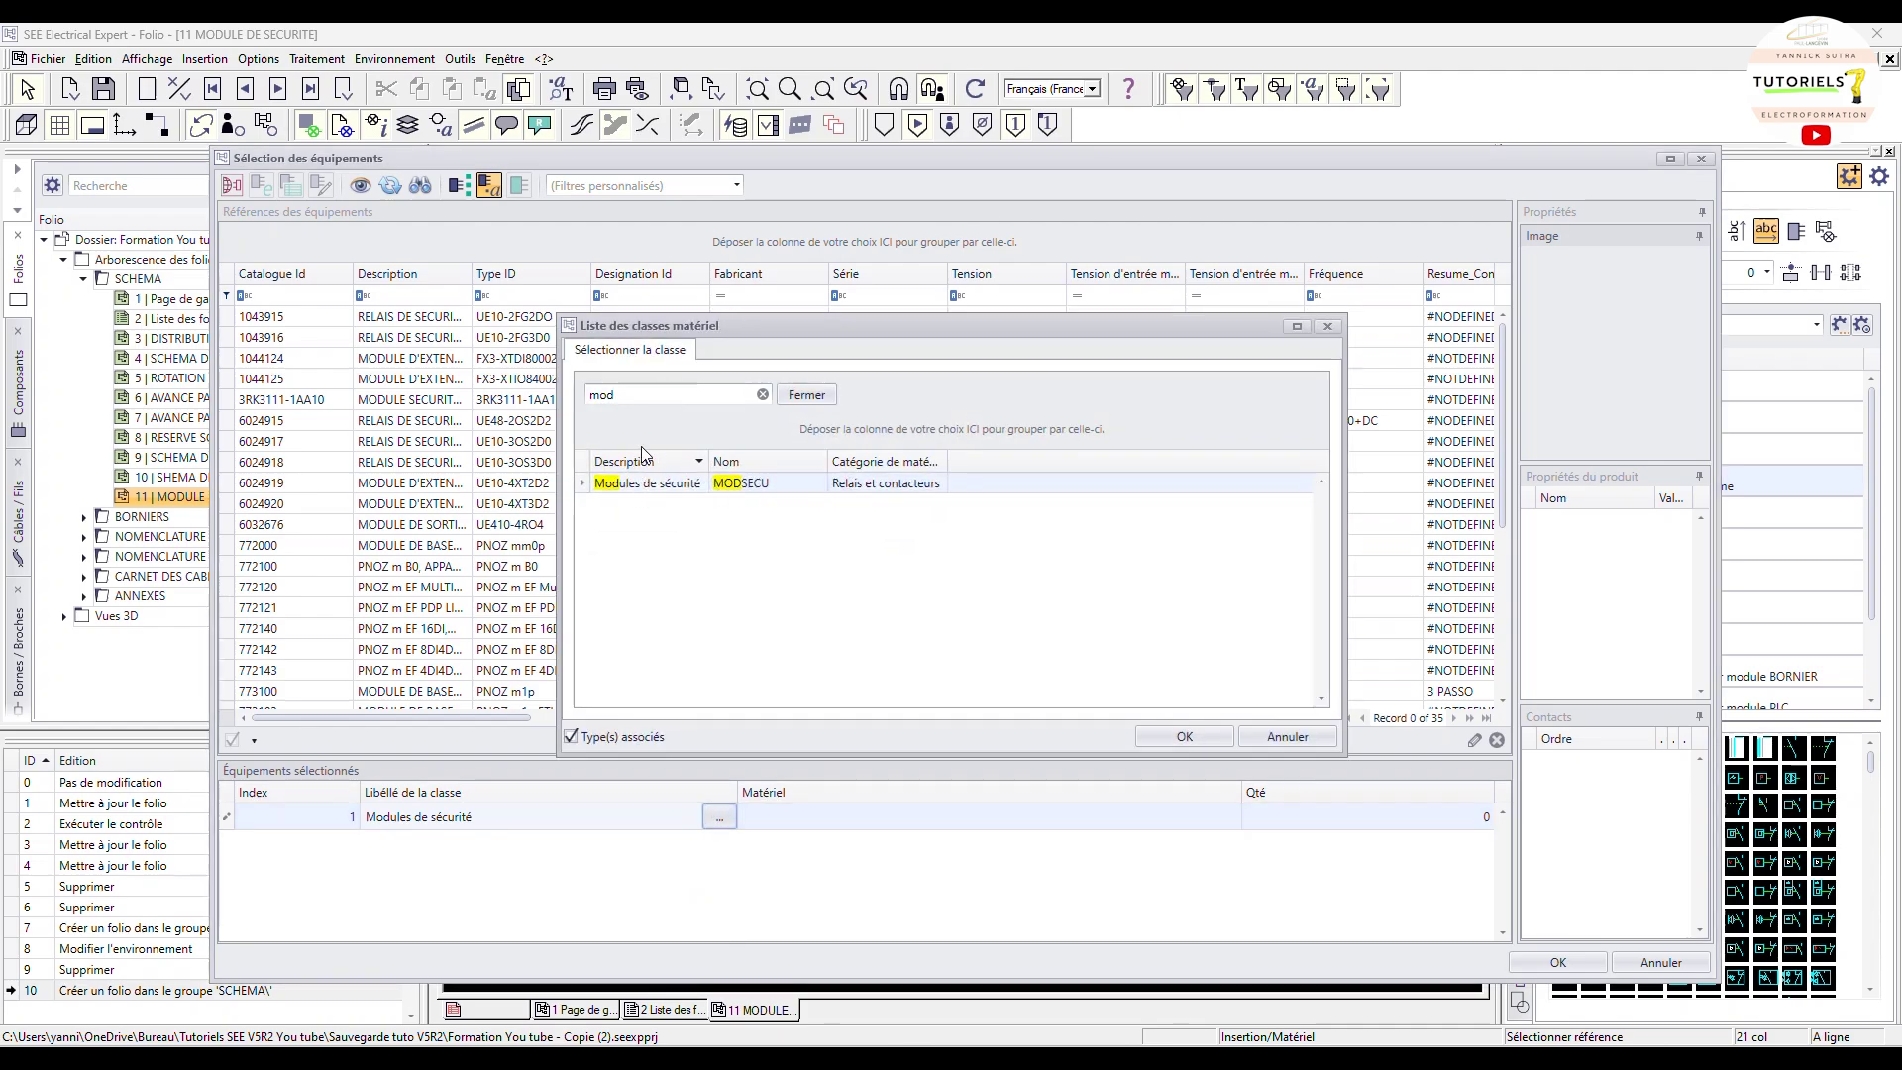
click(762, 394)
click(1330, 328)
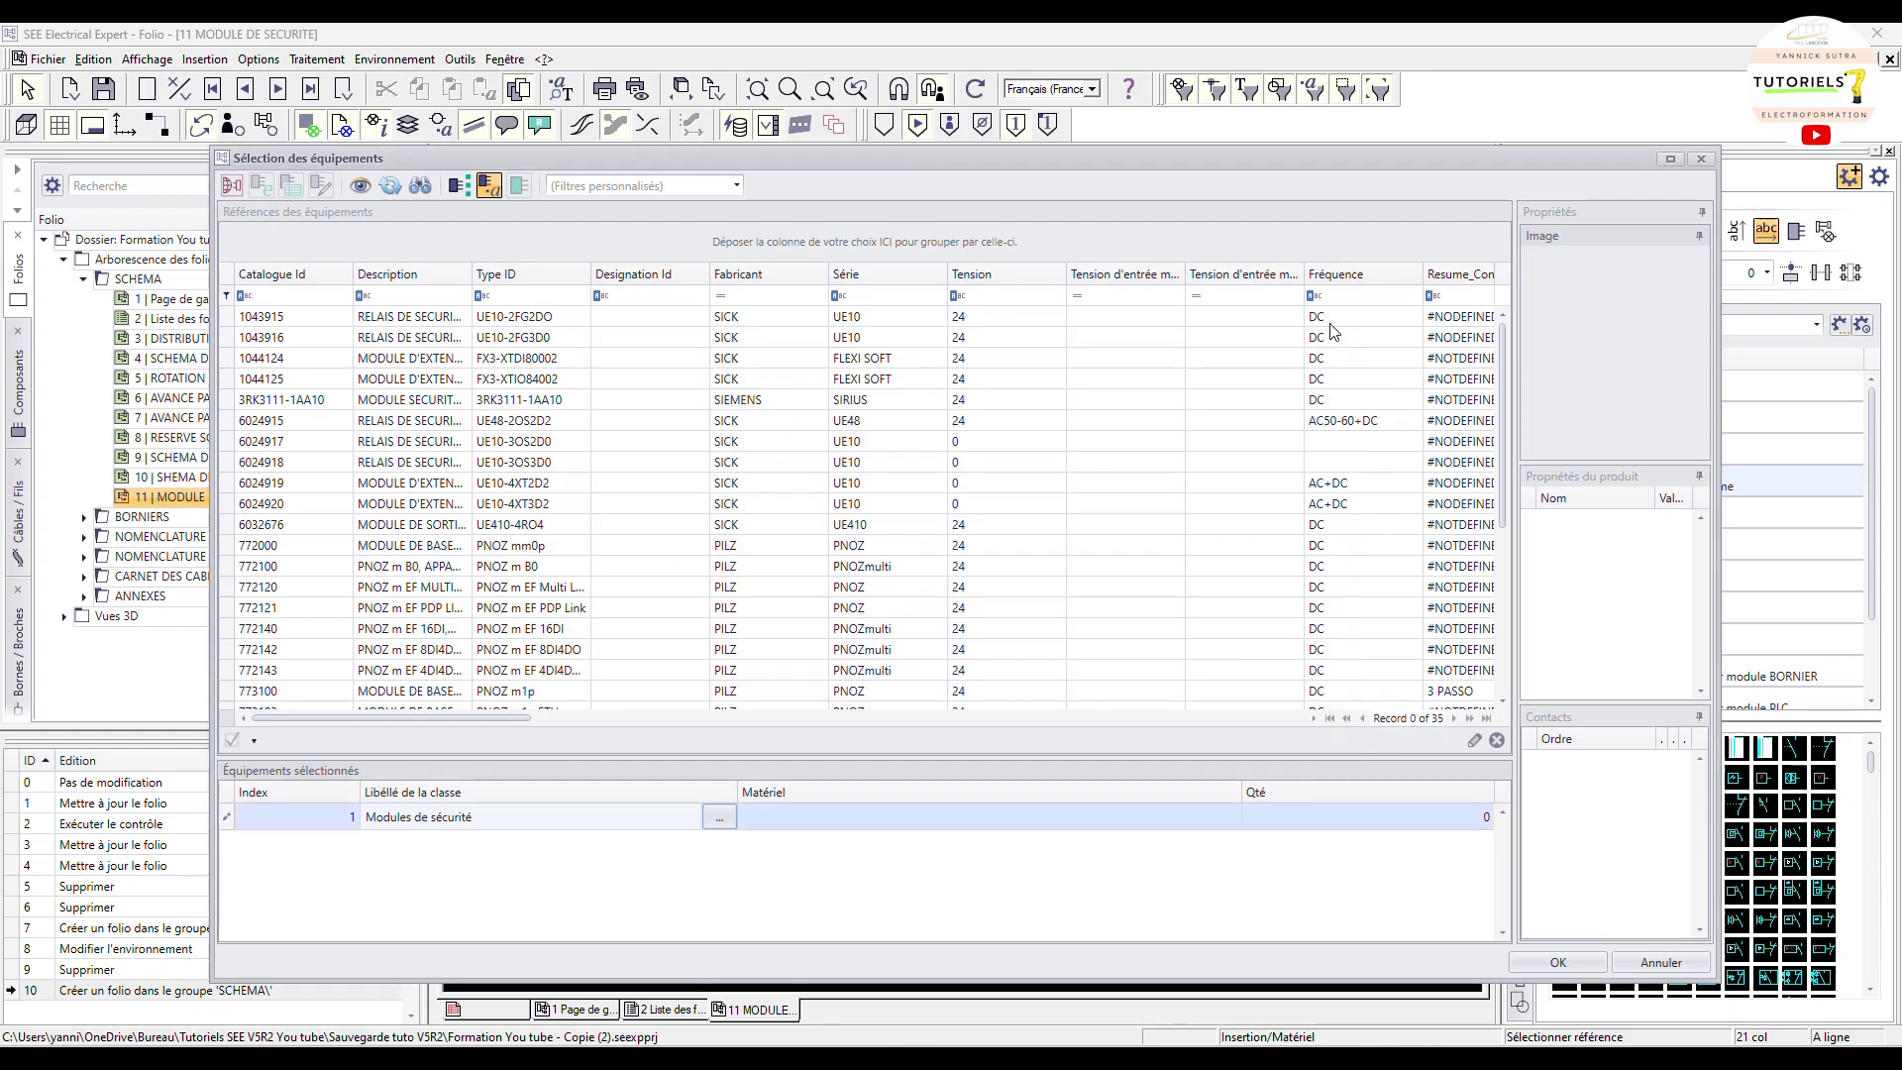
click(849, 818)
right_click(849, 819)
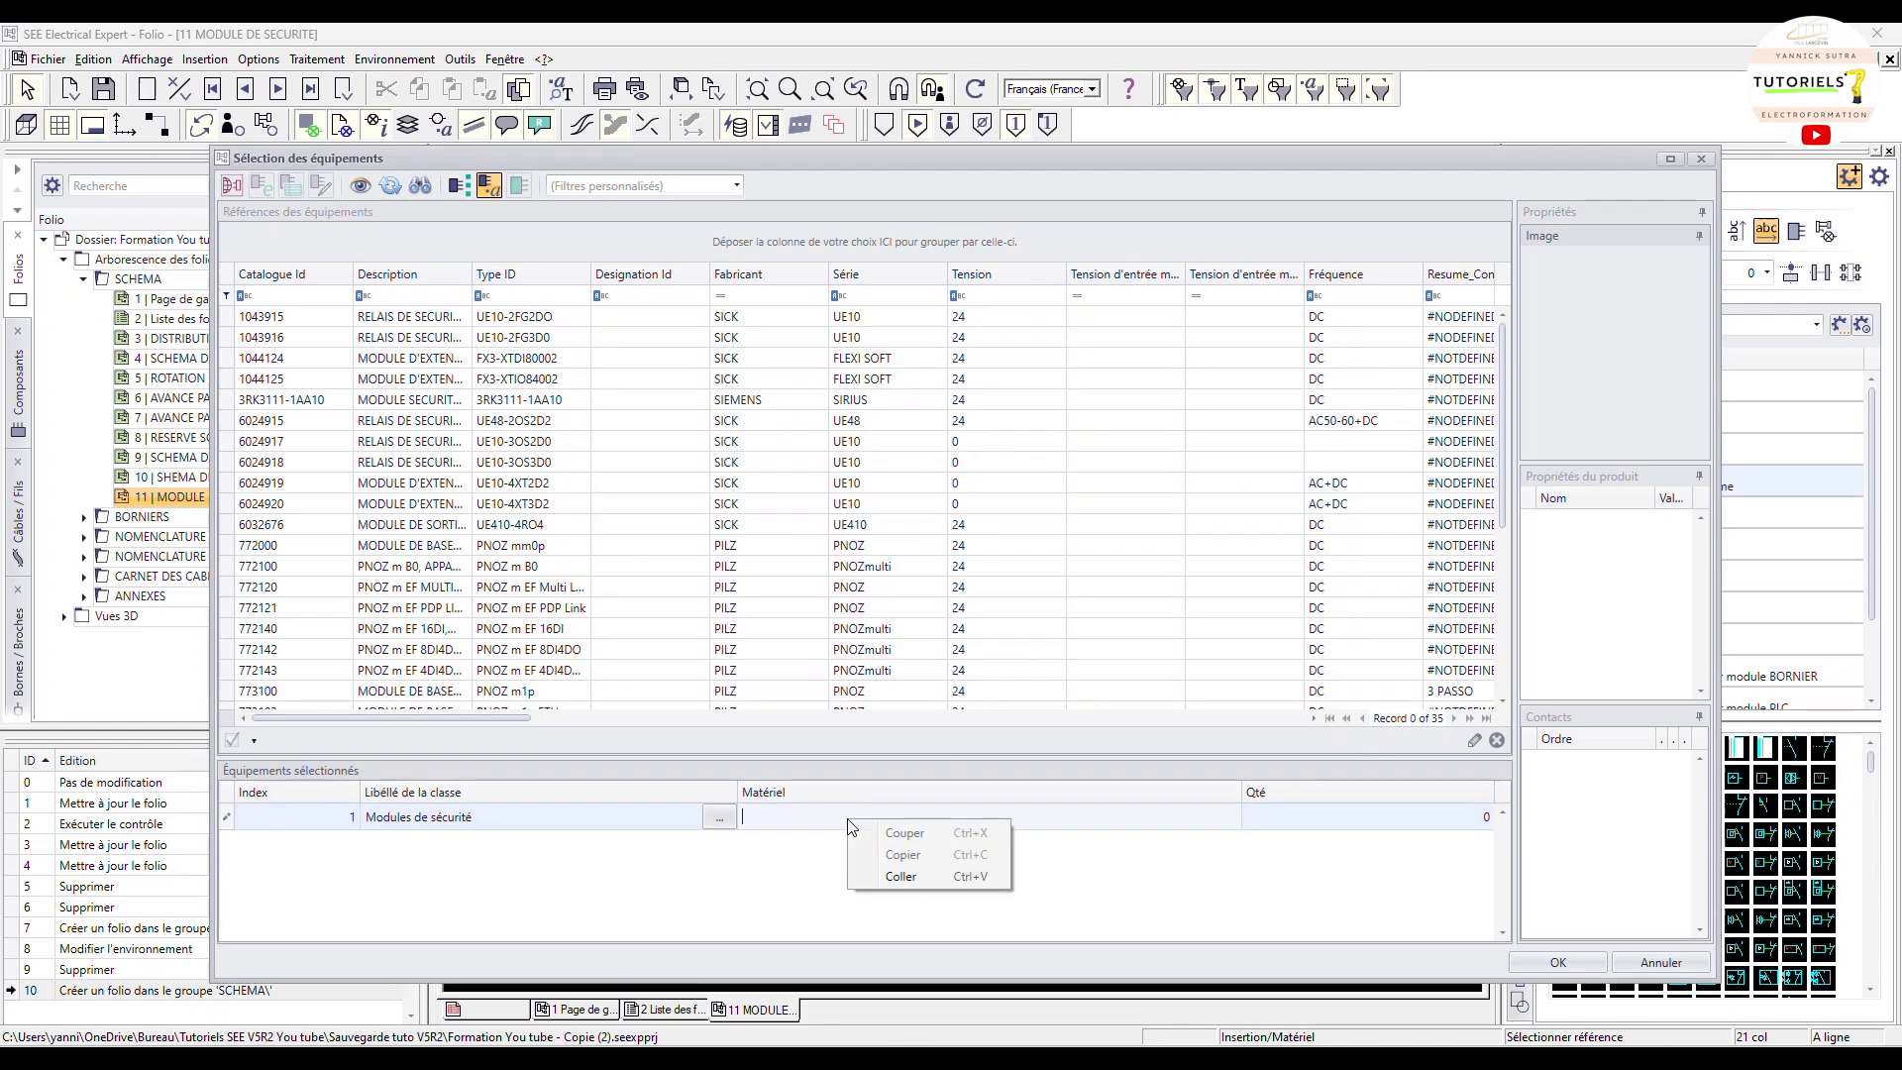
click(894, 877)
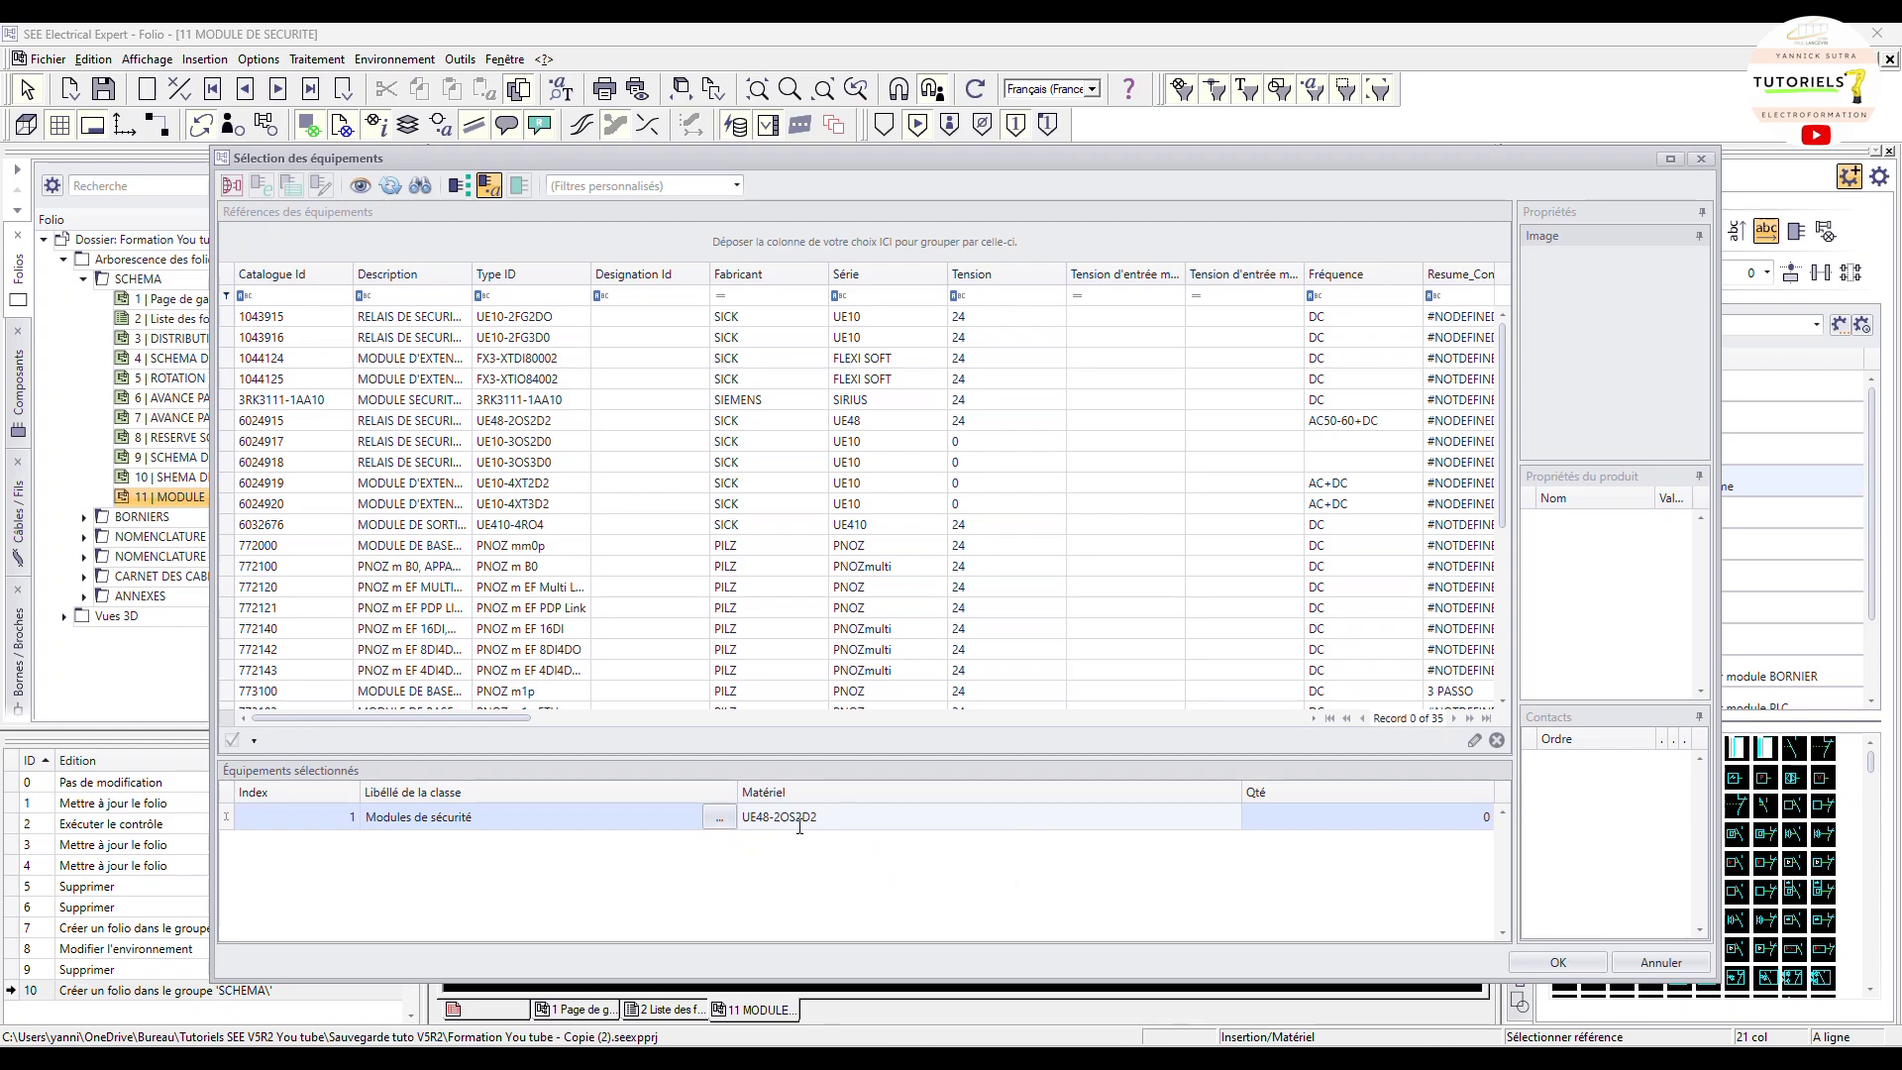
click(1539, 959)
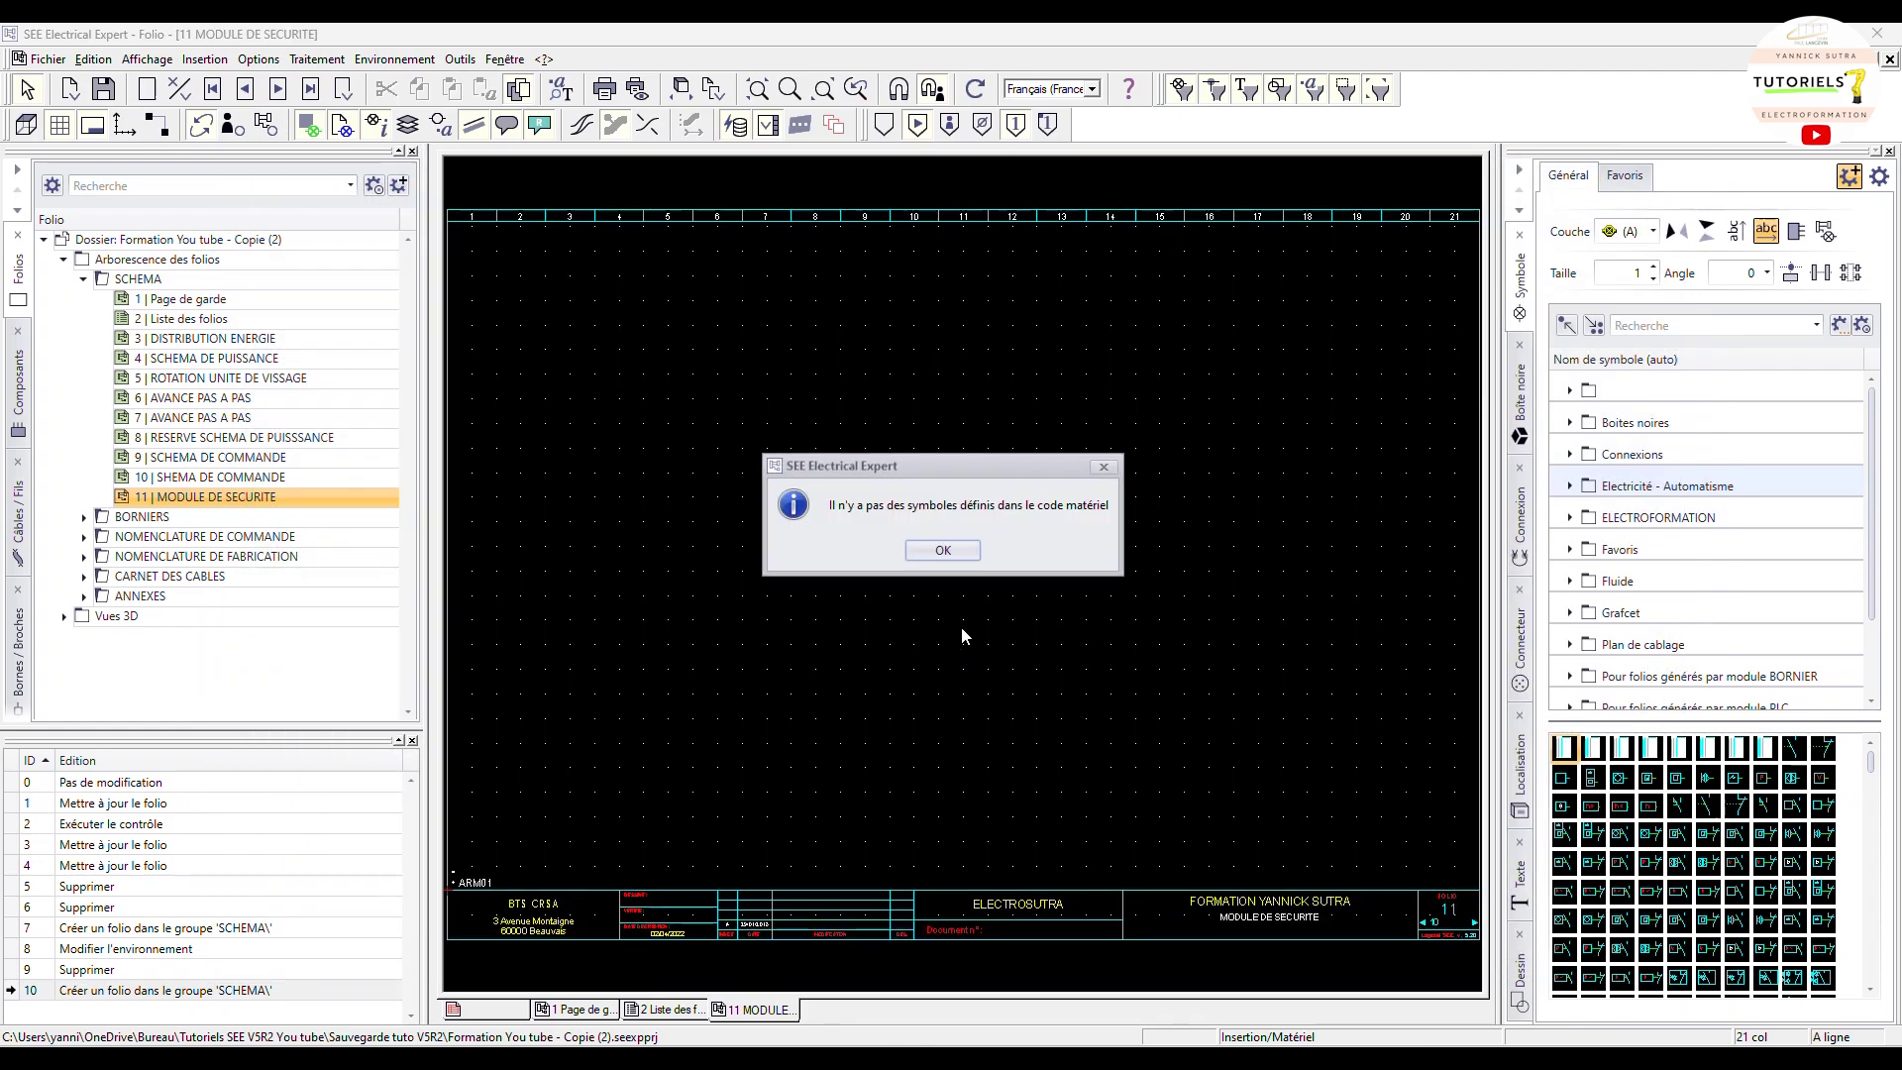
click(939, 550)
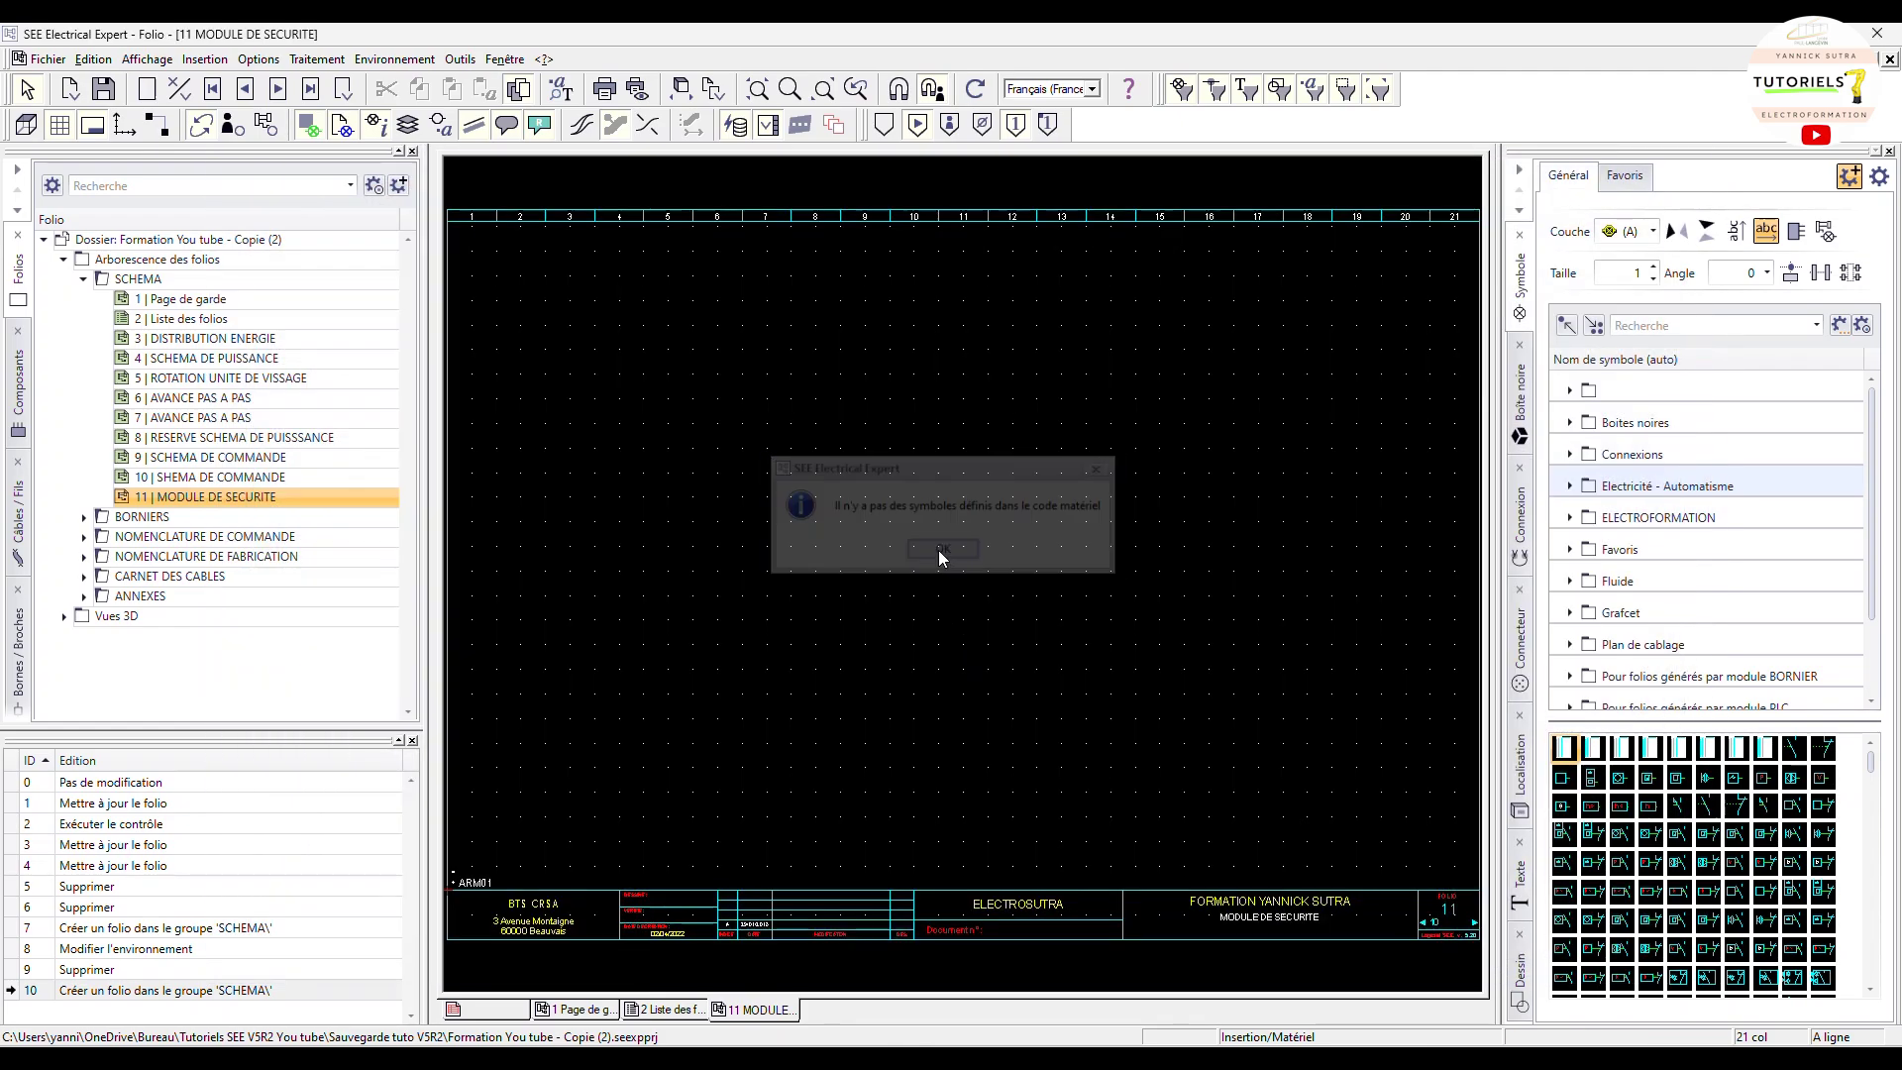
Step: Restart the material insertion and select the Modules de sécurité class for the first equipment row
click(1796, 232)
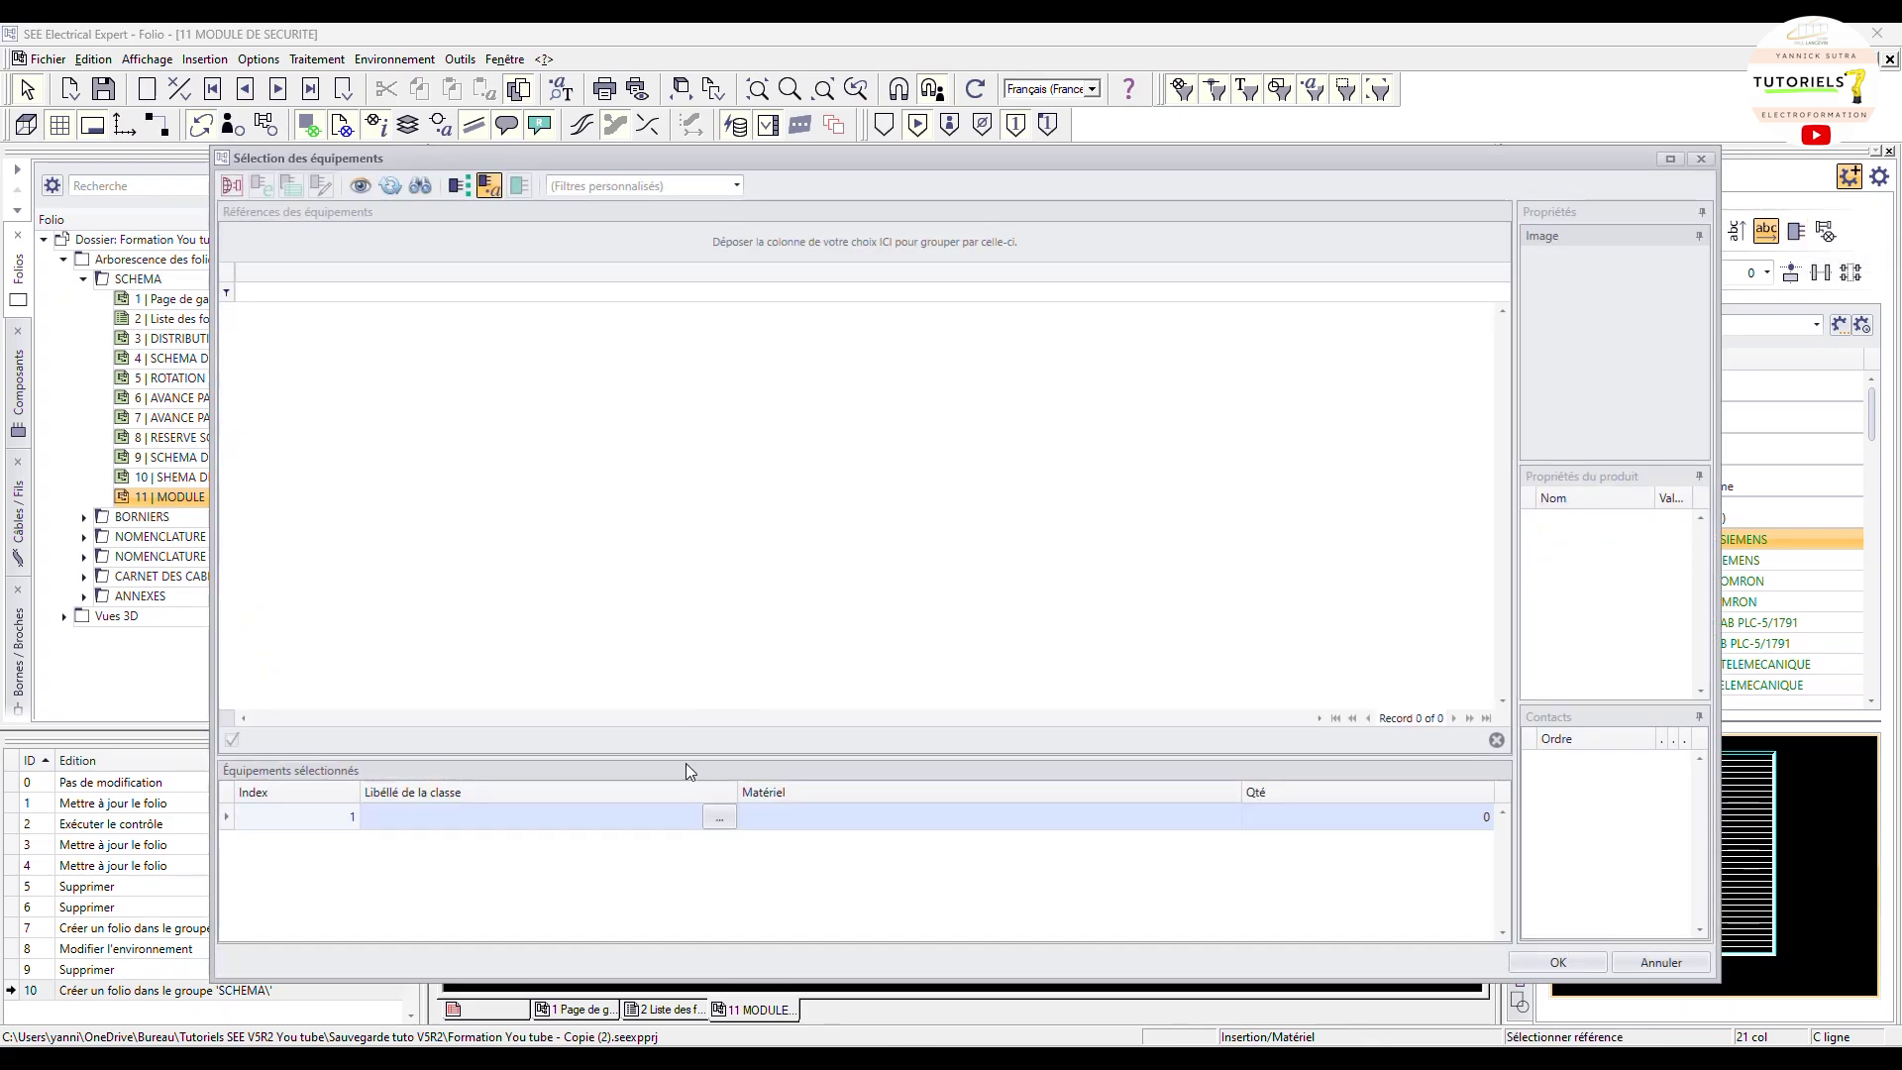
click(715, 816)
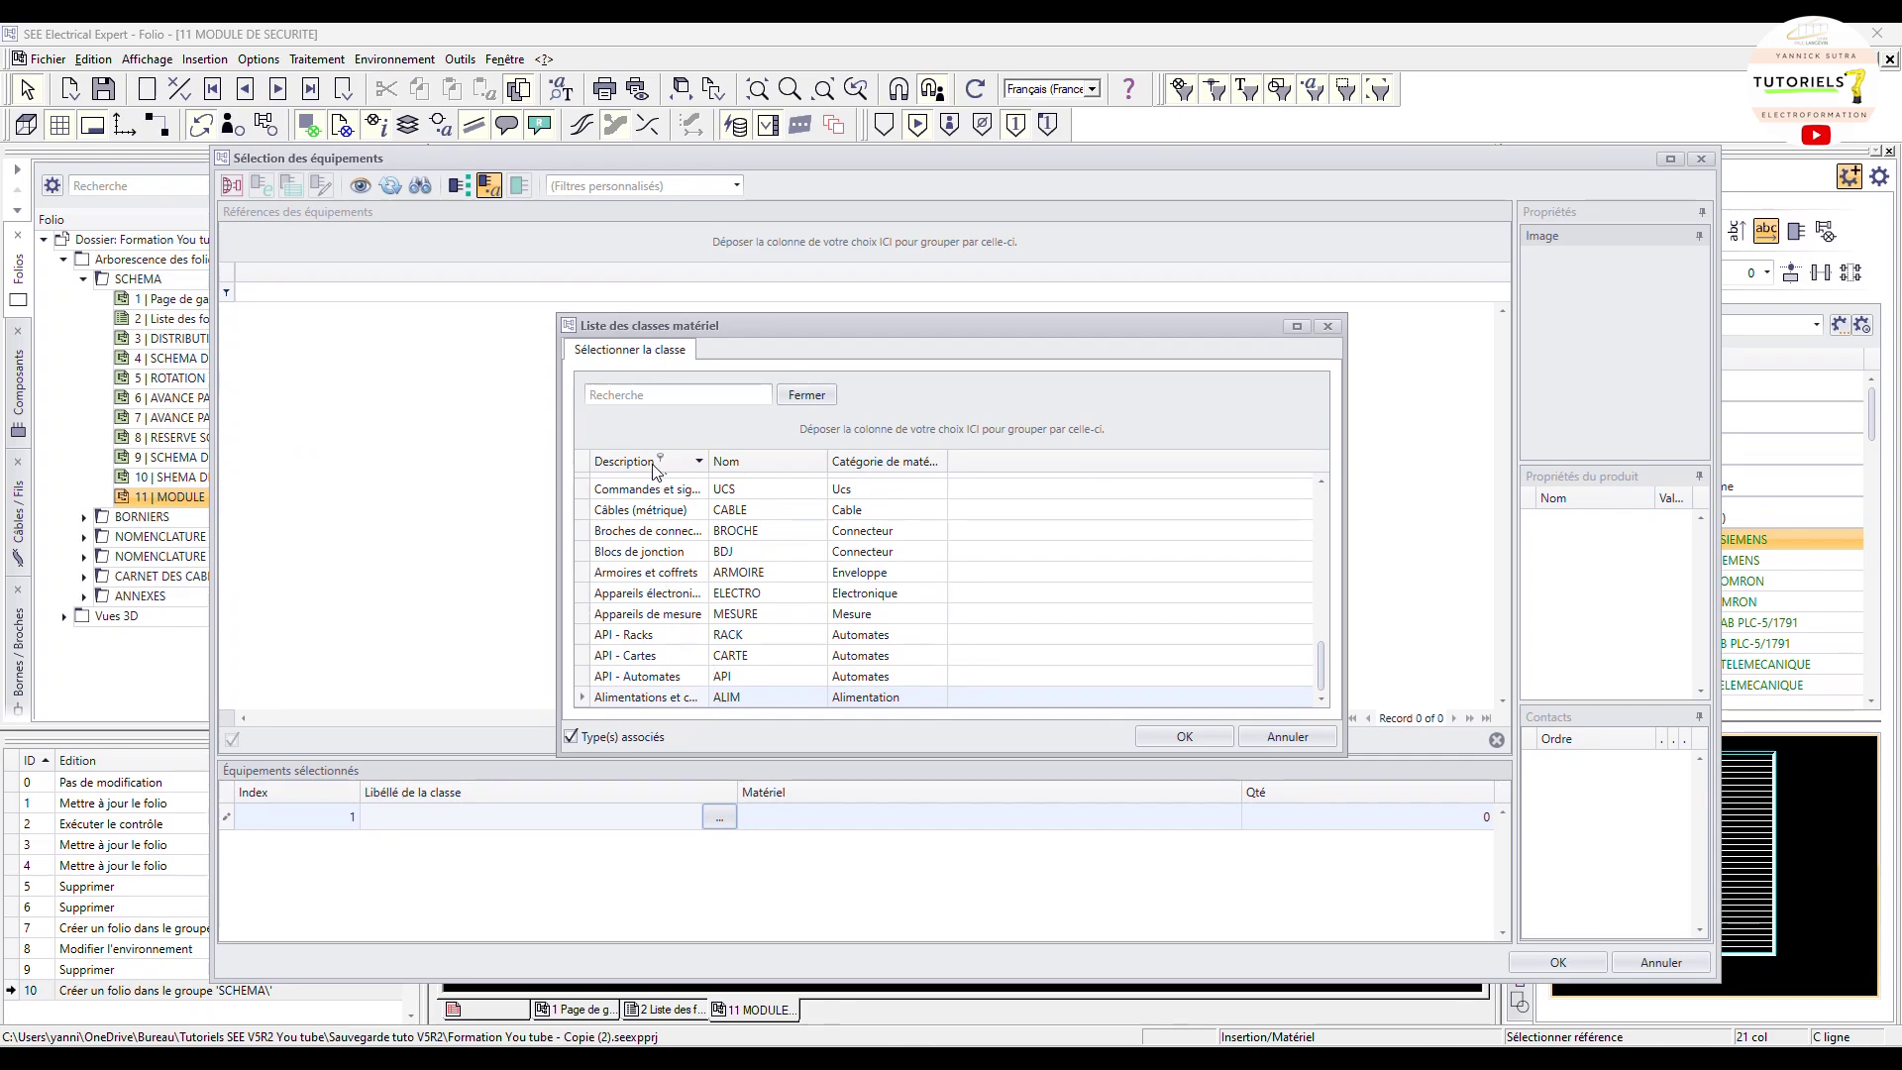
scroll(659, 593, up, 4)
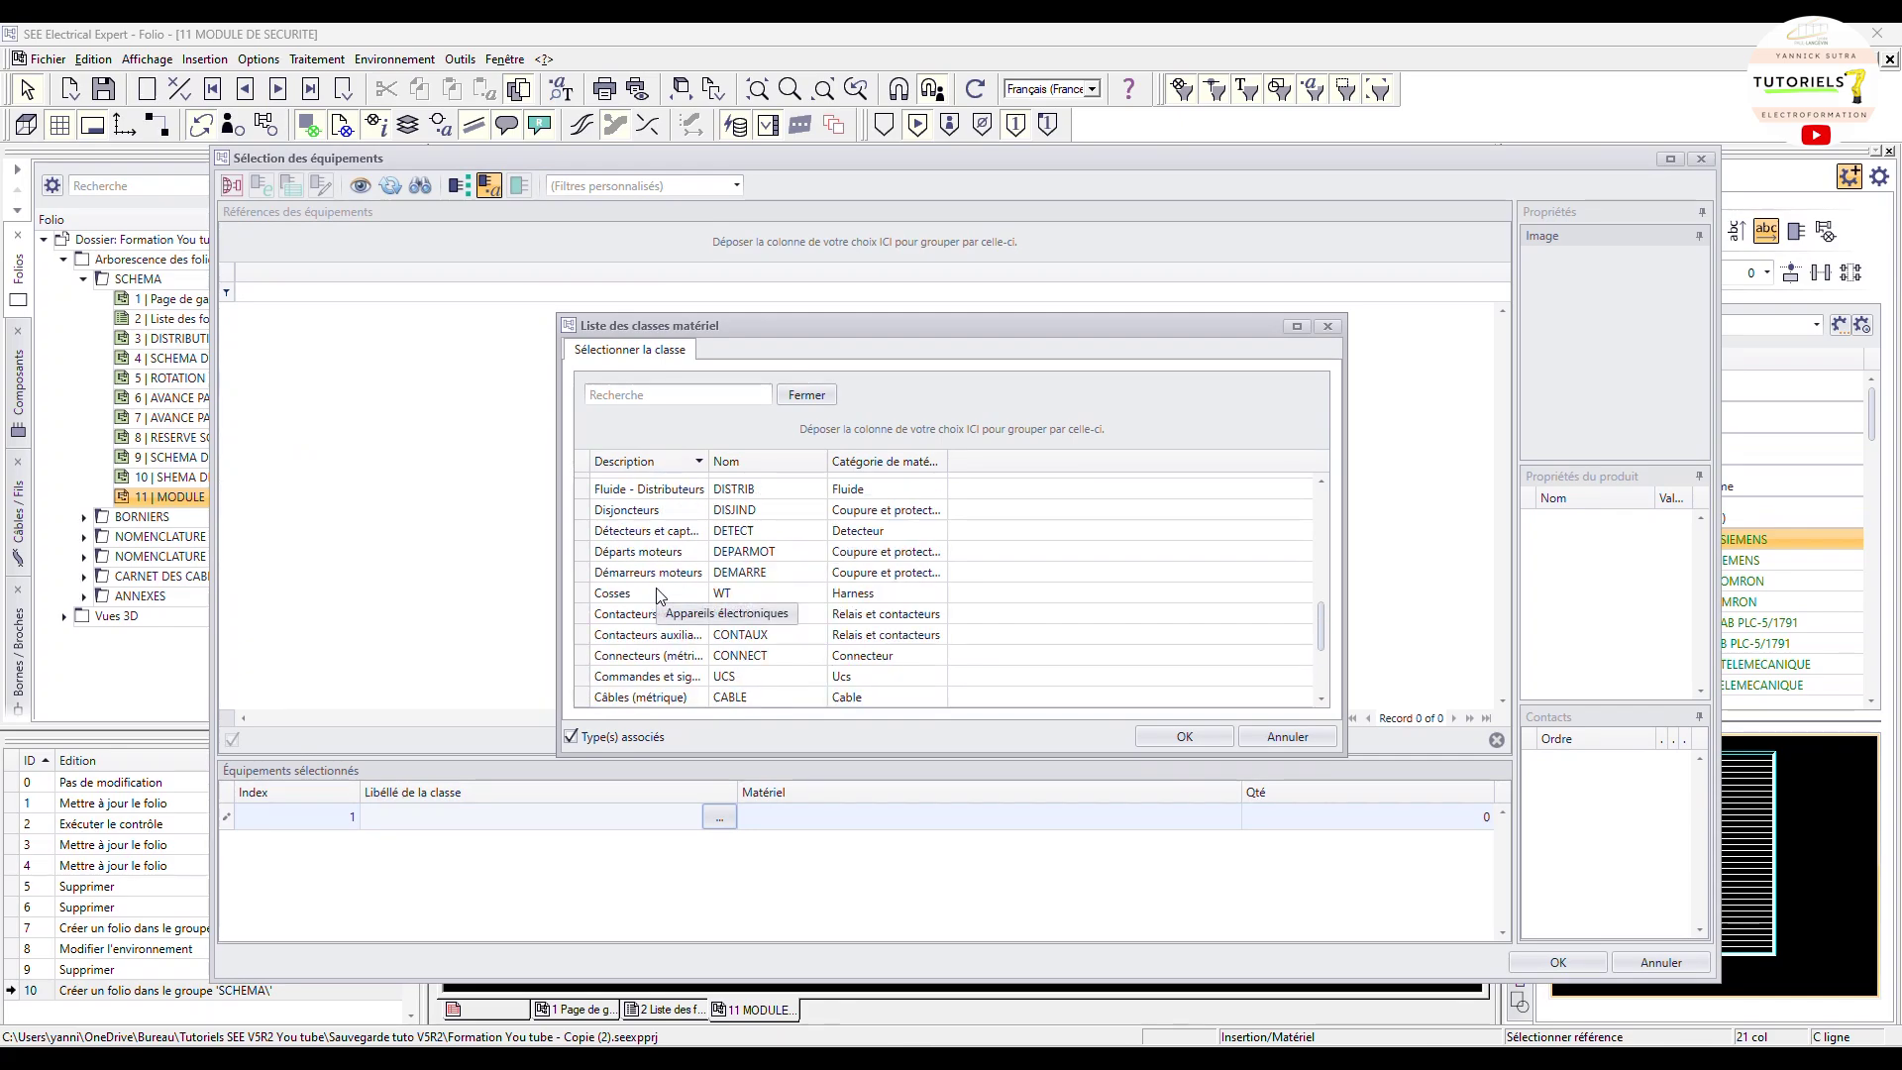
scroll(659, 592, up, 2)
double_click(652, 528)
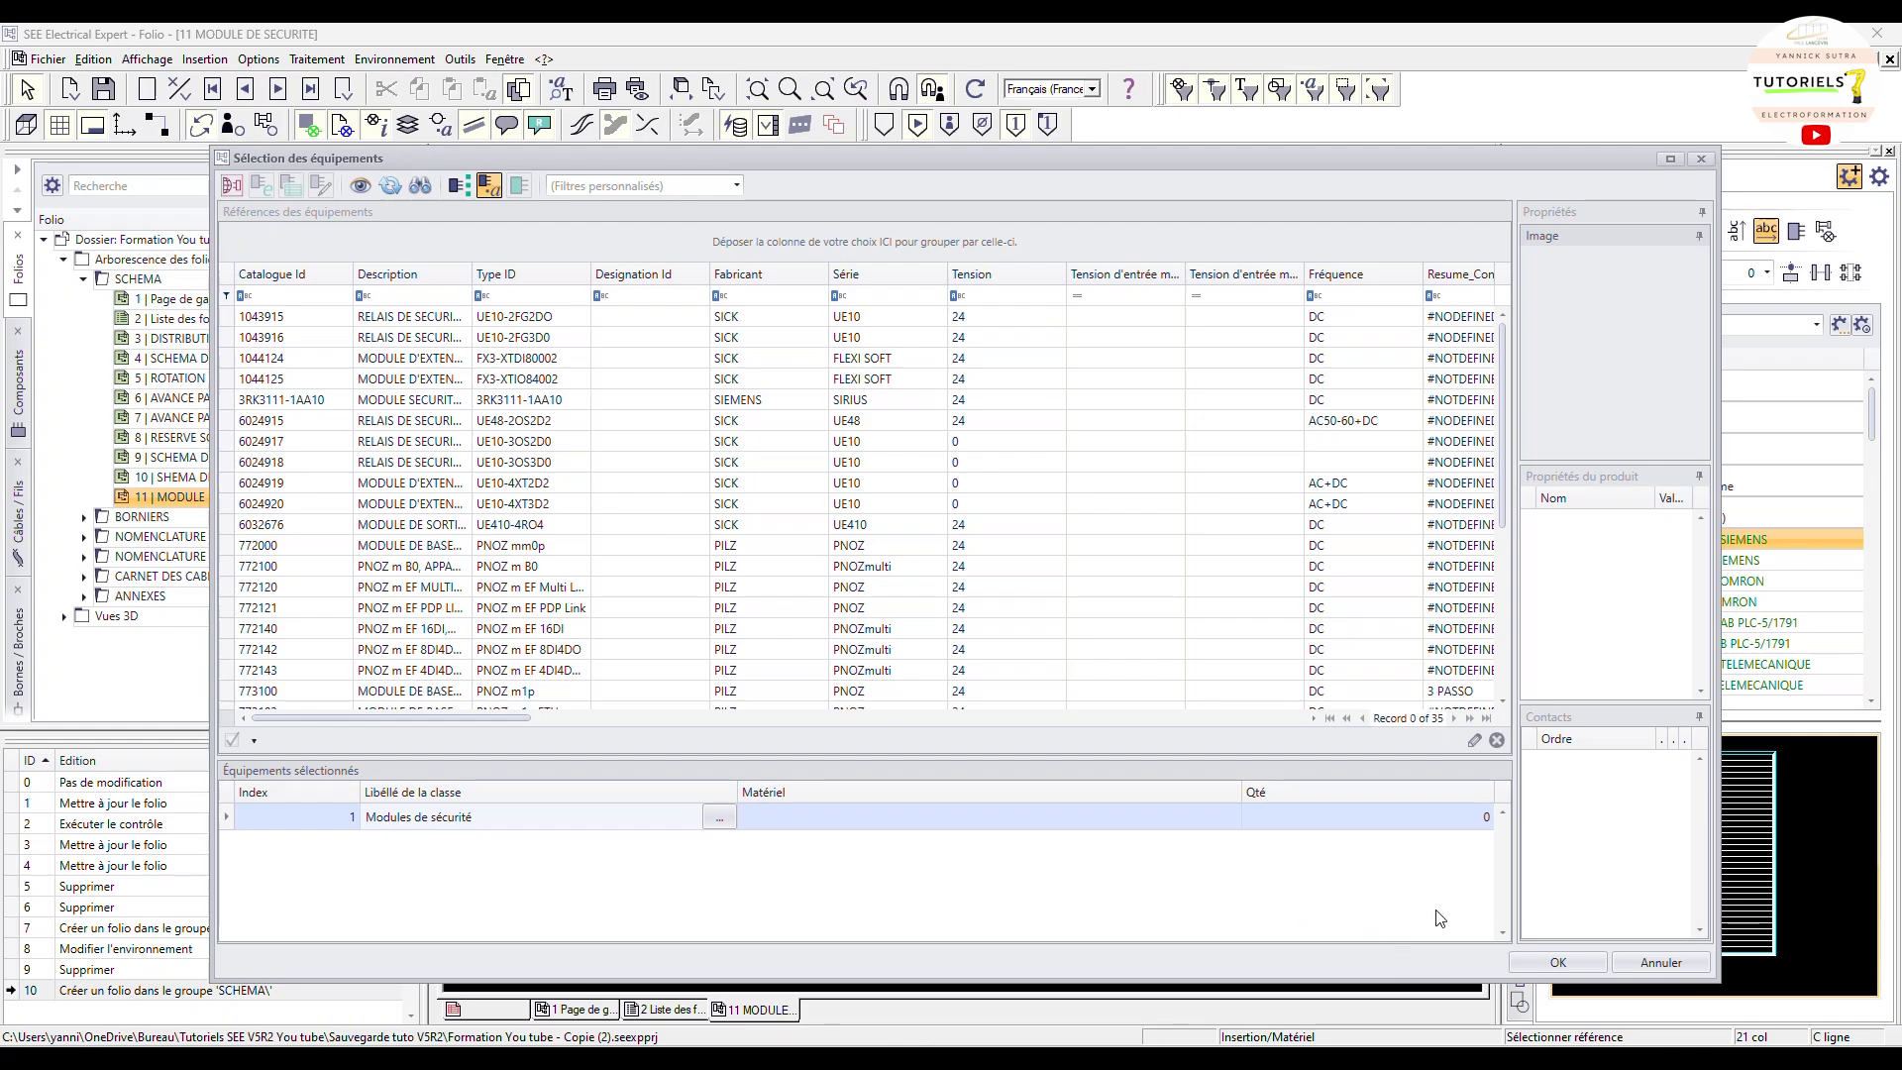
Step: Search the SEE Web Catalogue for the reference UE48-2OS2D2, clear the search and close the catalogue
click(233, 185)
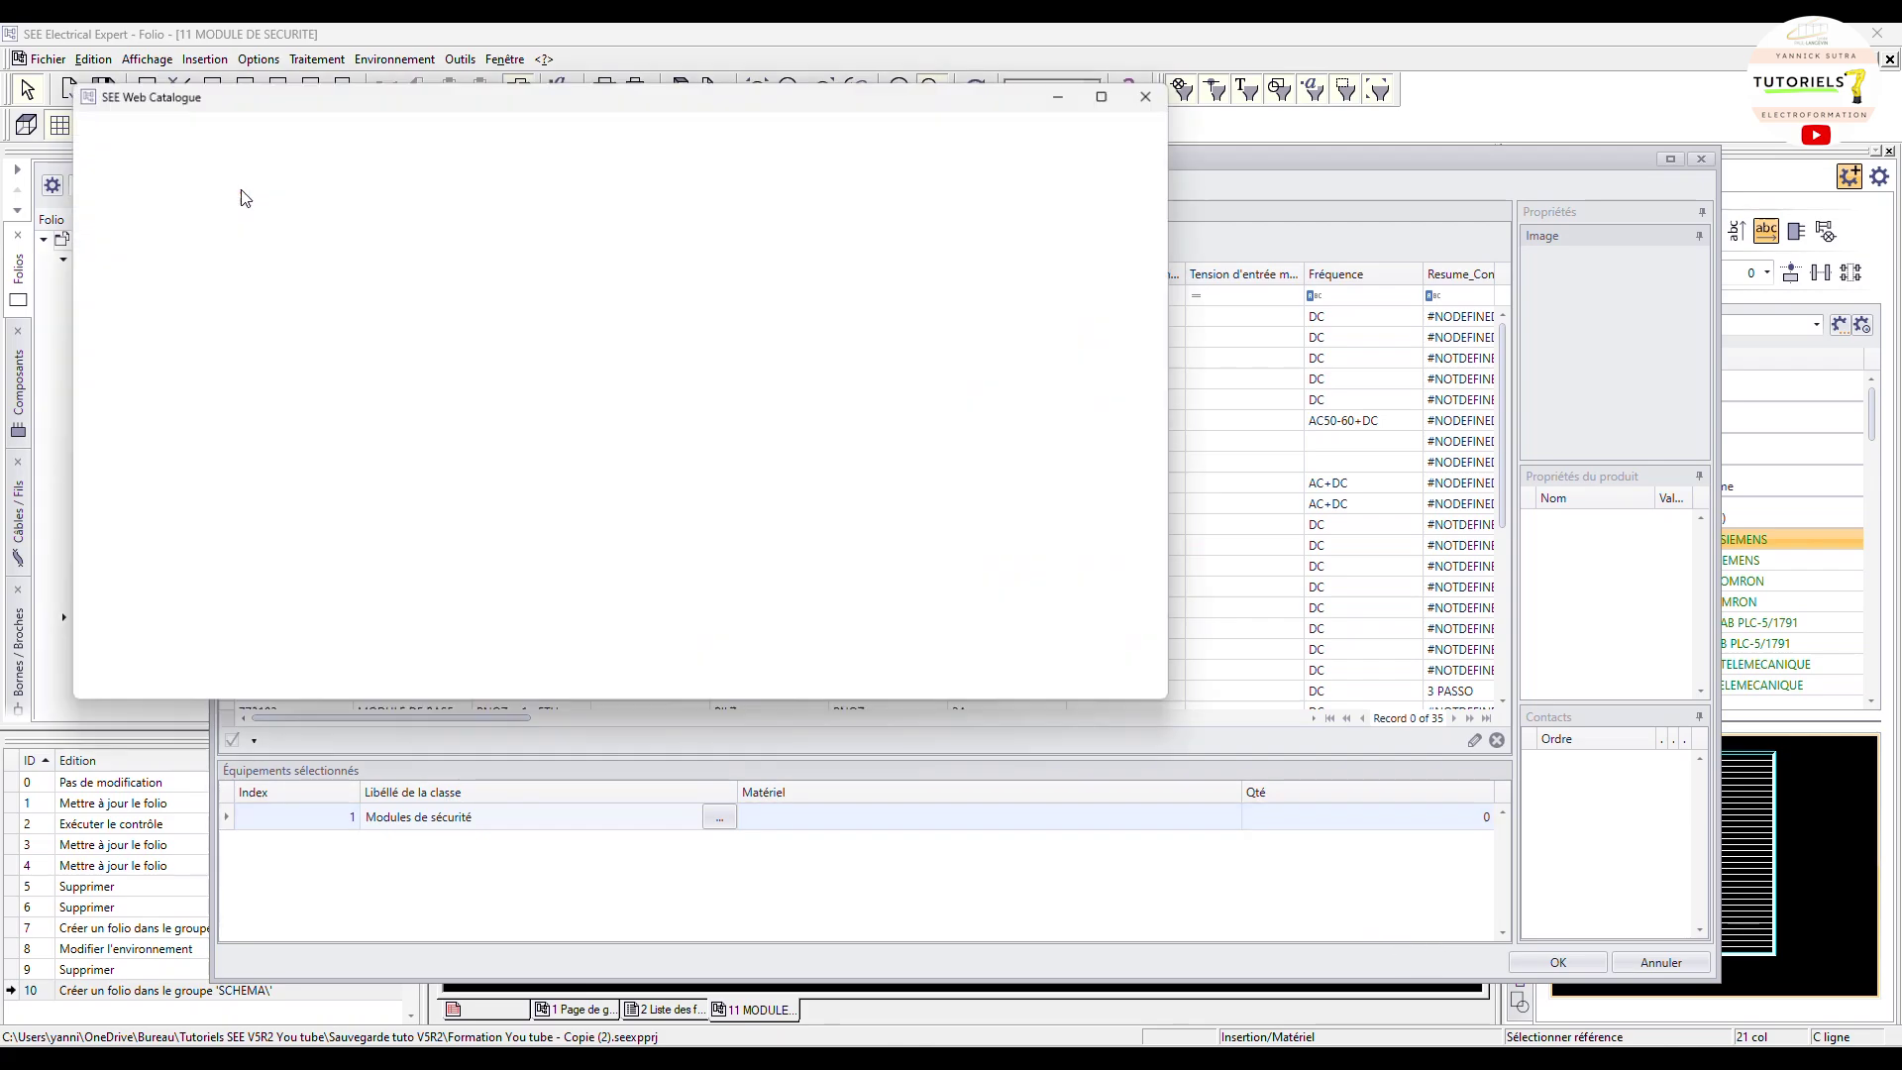
click(253, 218)
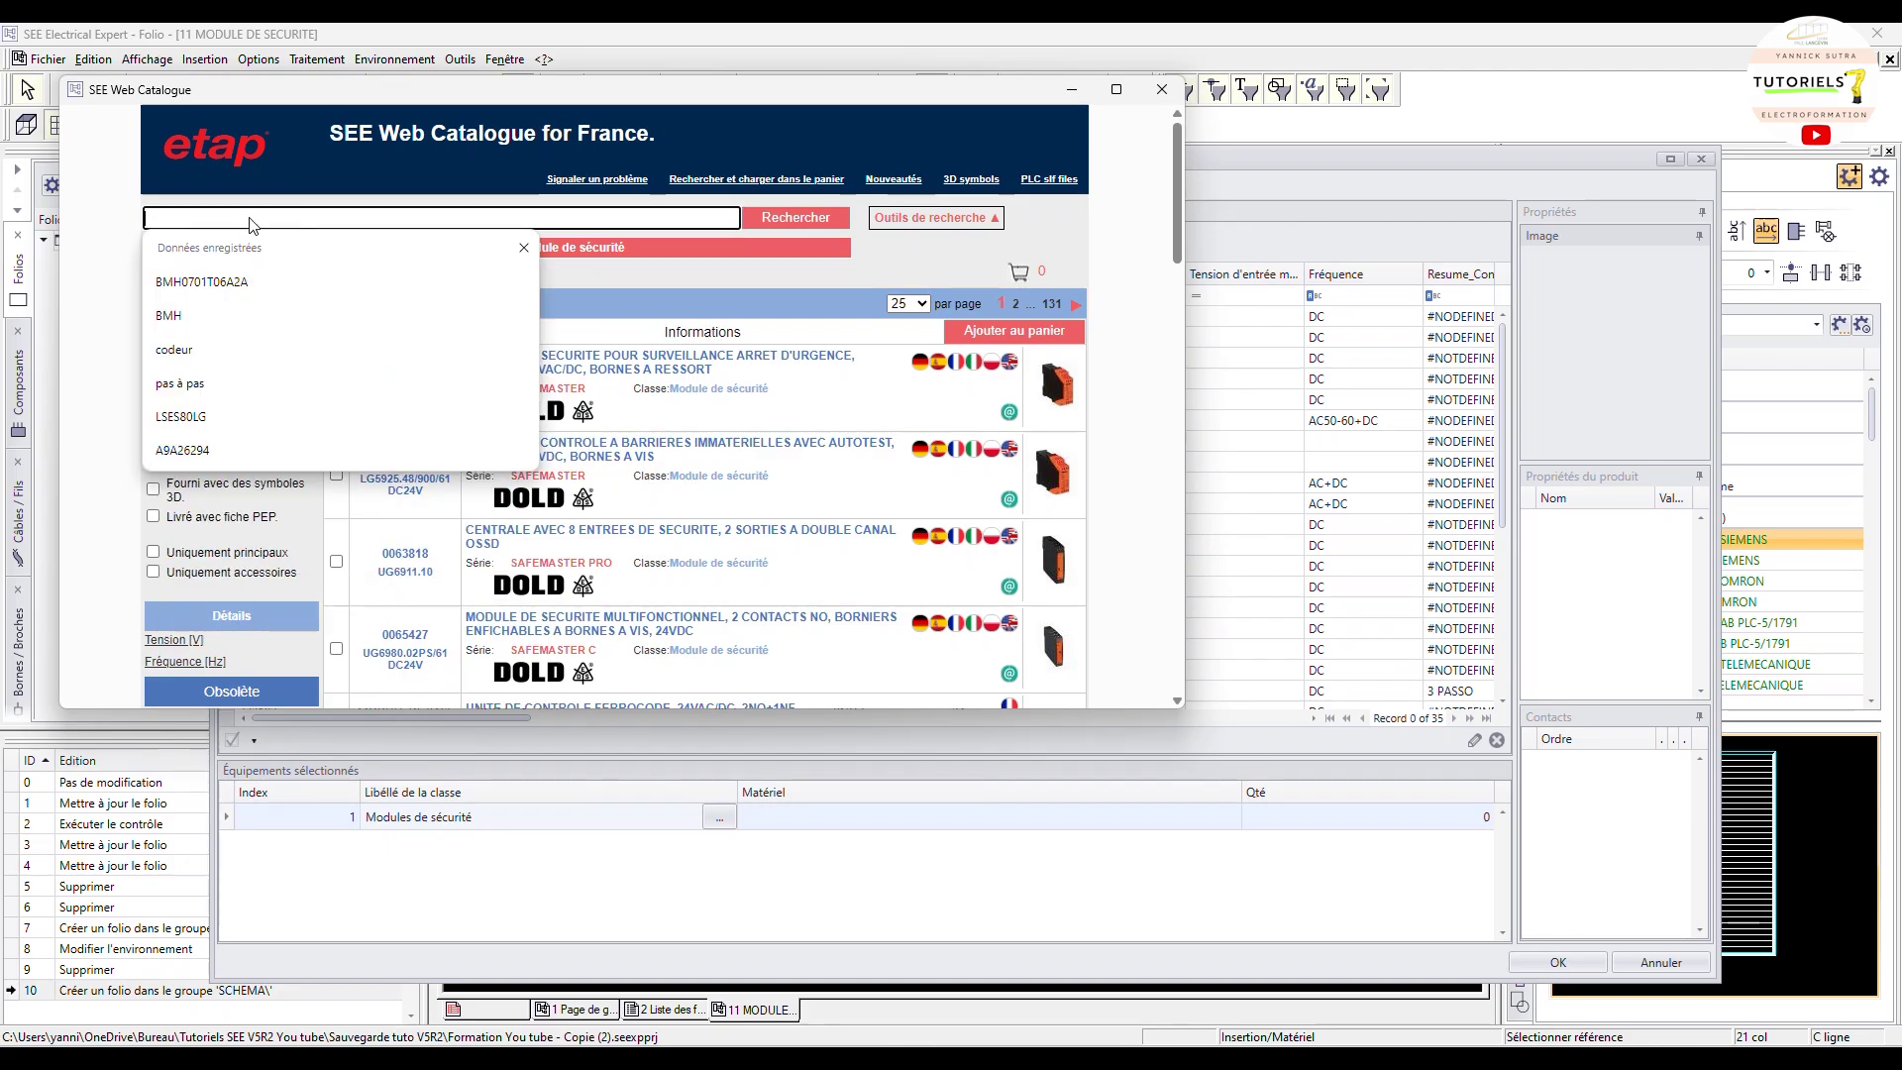
text(UE48-2OS2D2)
key(Return)
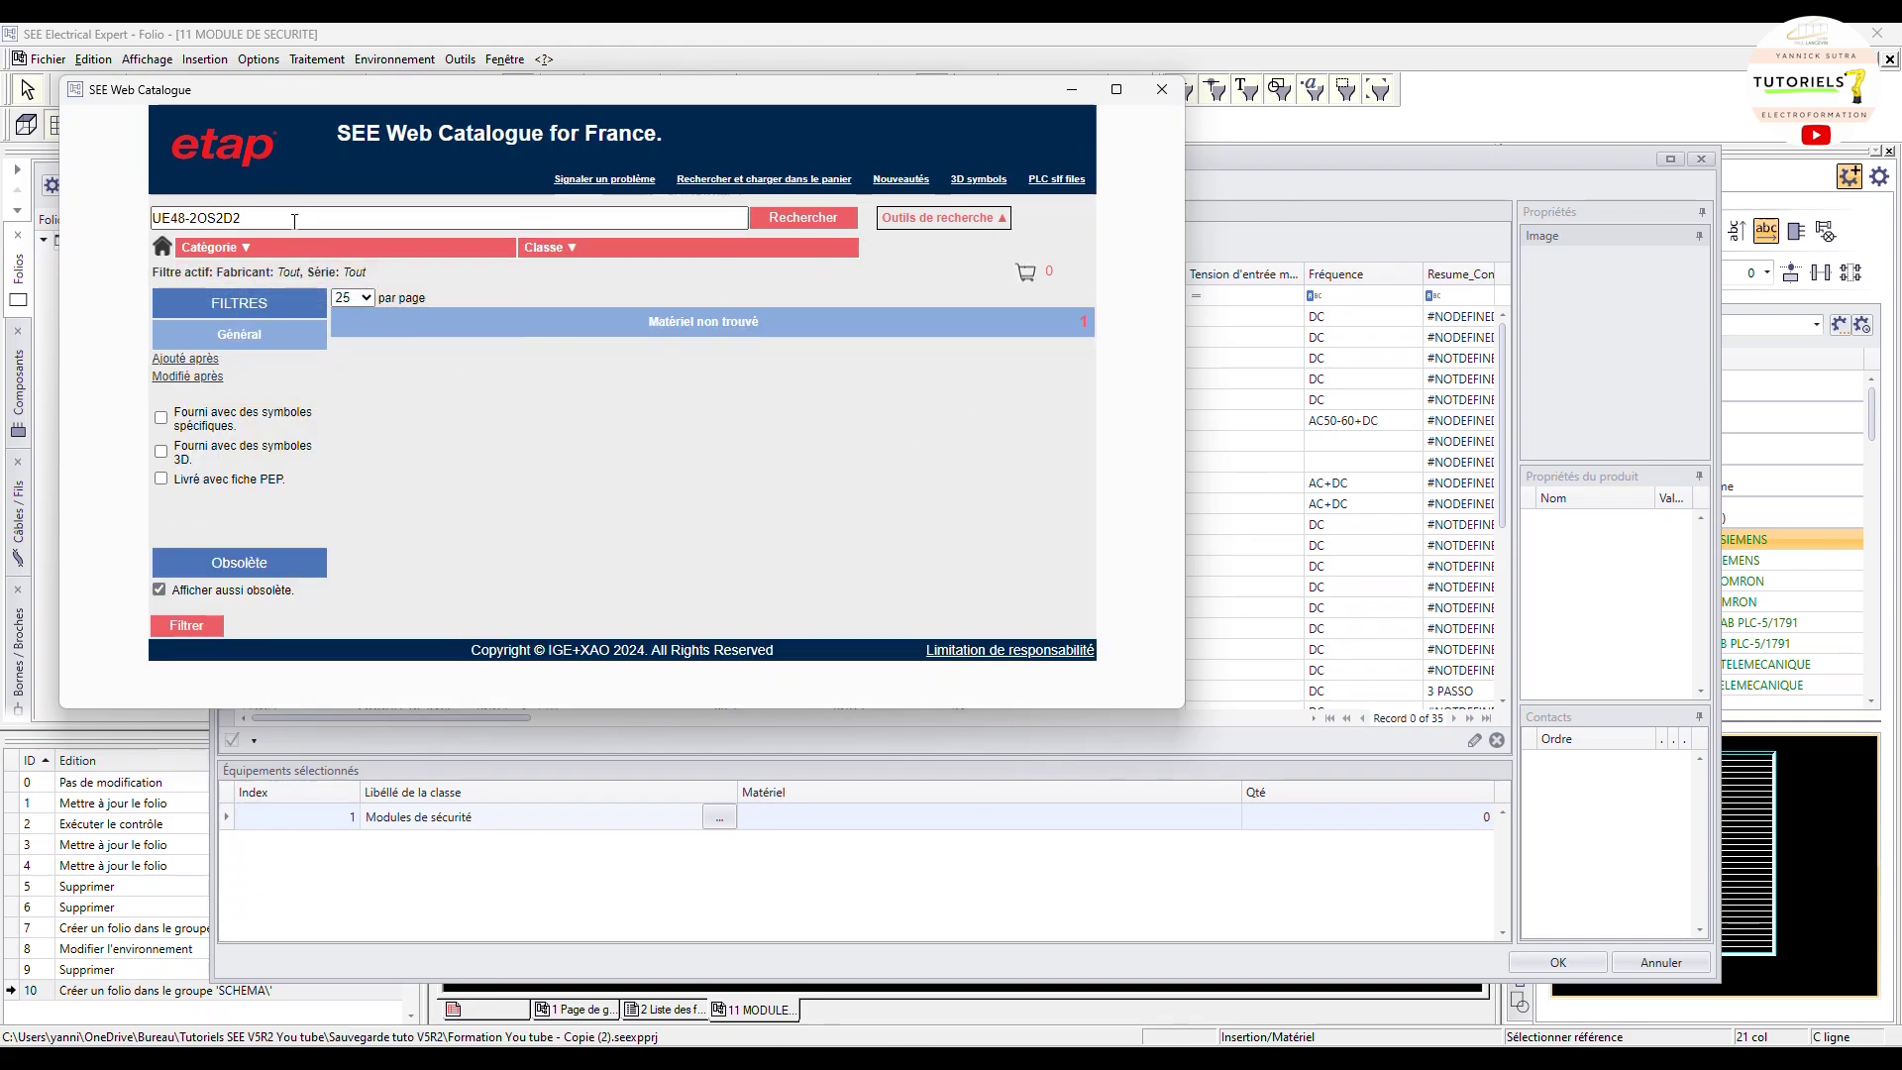
drag(246, 218, 140, 205)
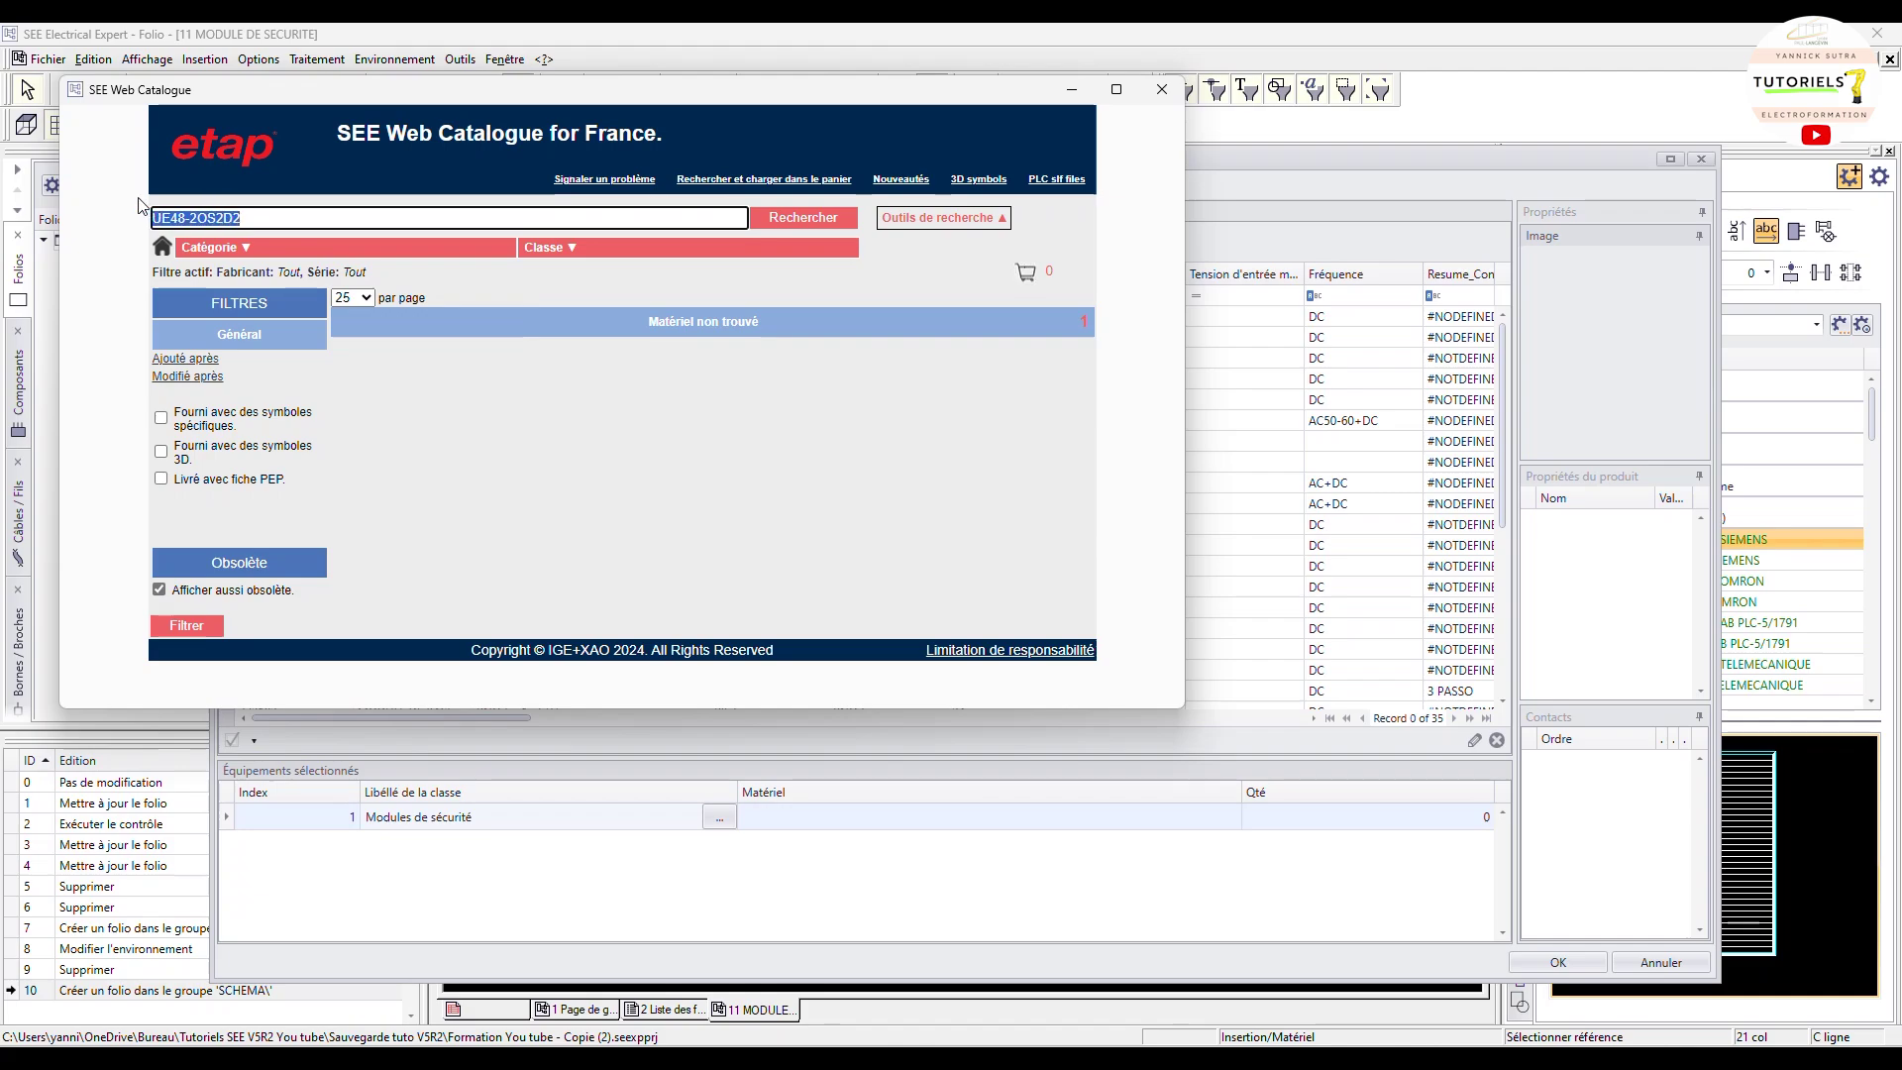
key(BackSpace)
click(1162, 89)
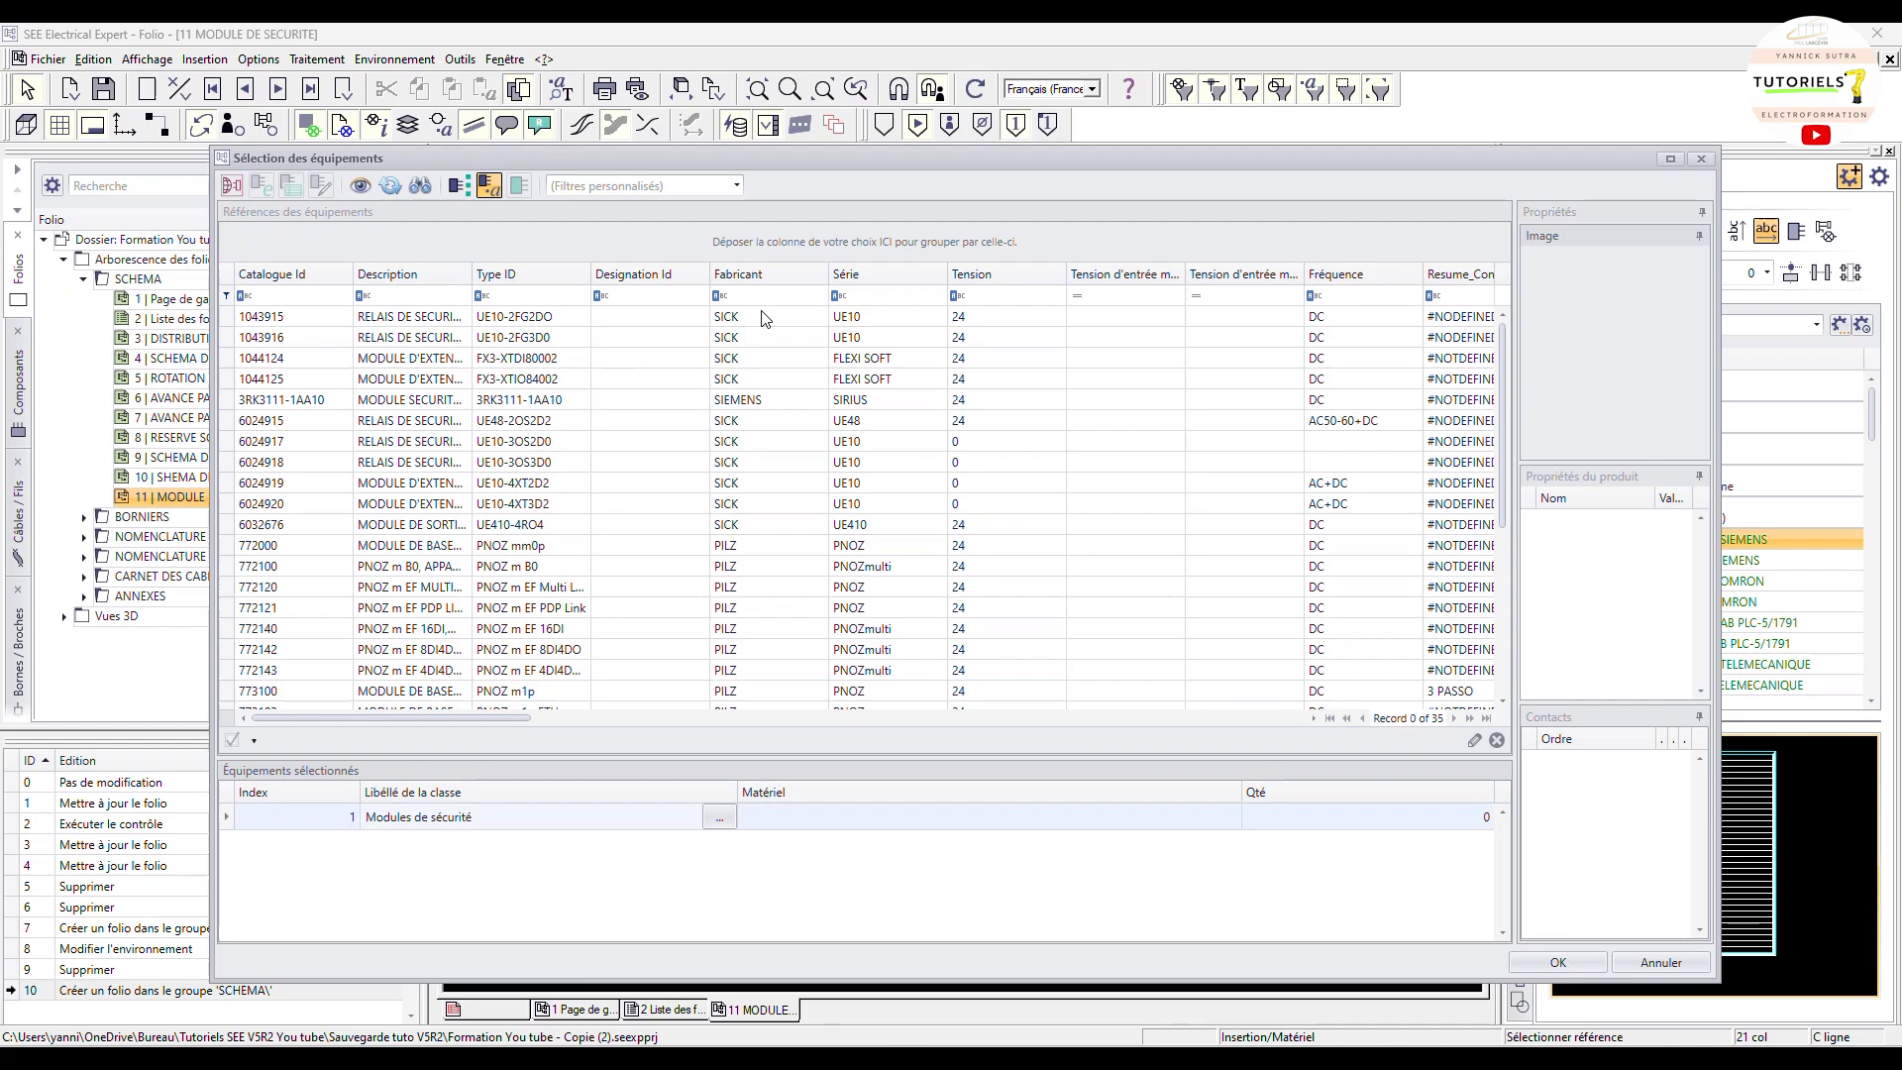
Step: Filter the safety module references to show only the manufacturer SICK
mouse_move(755, 282)
click(767, 270)
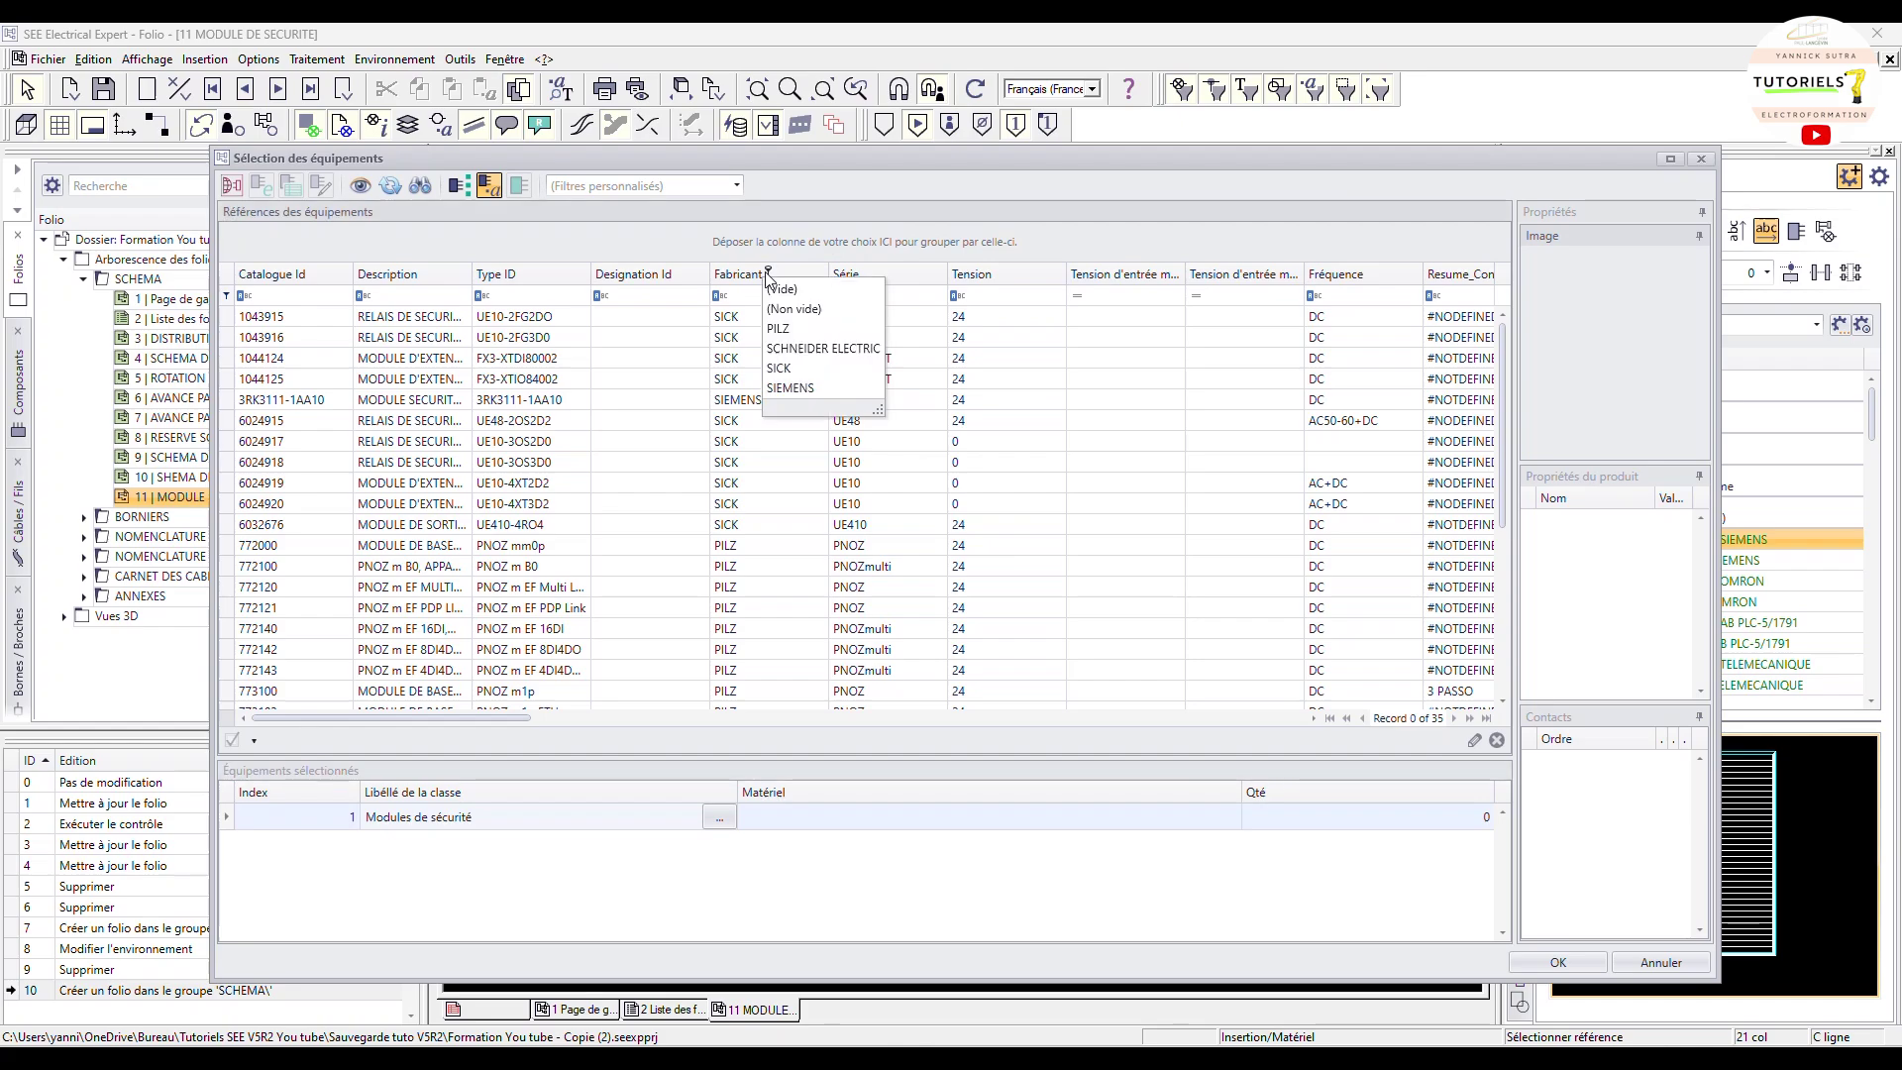
click(800, 367)
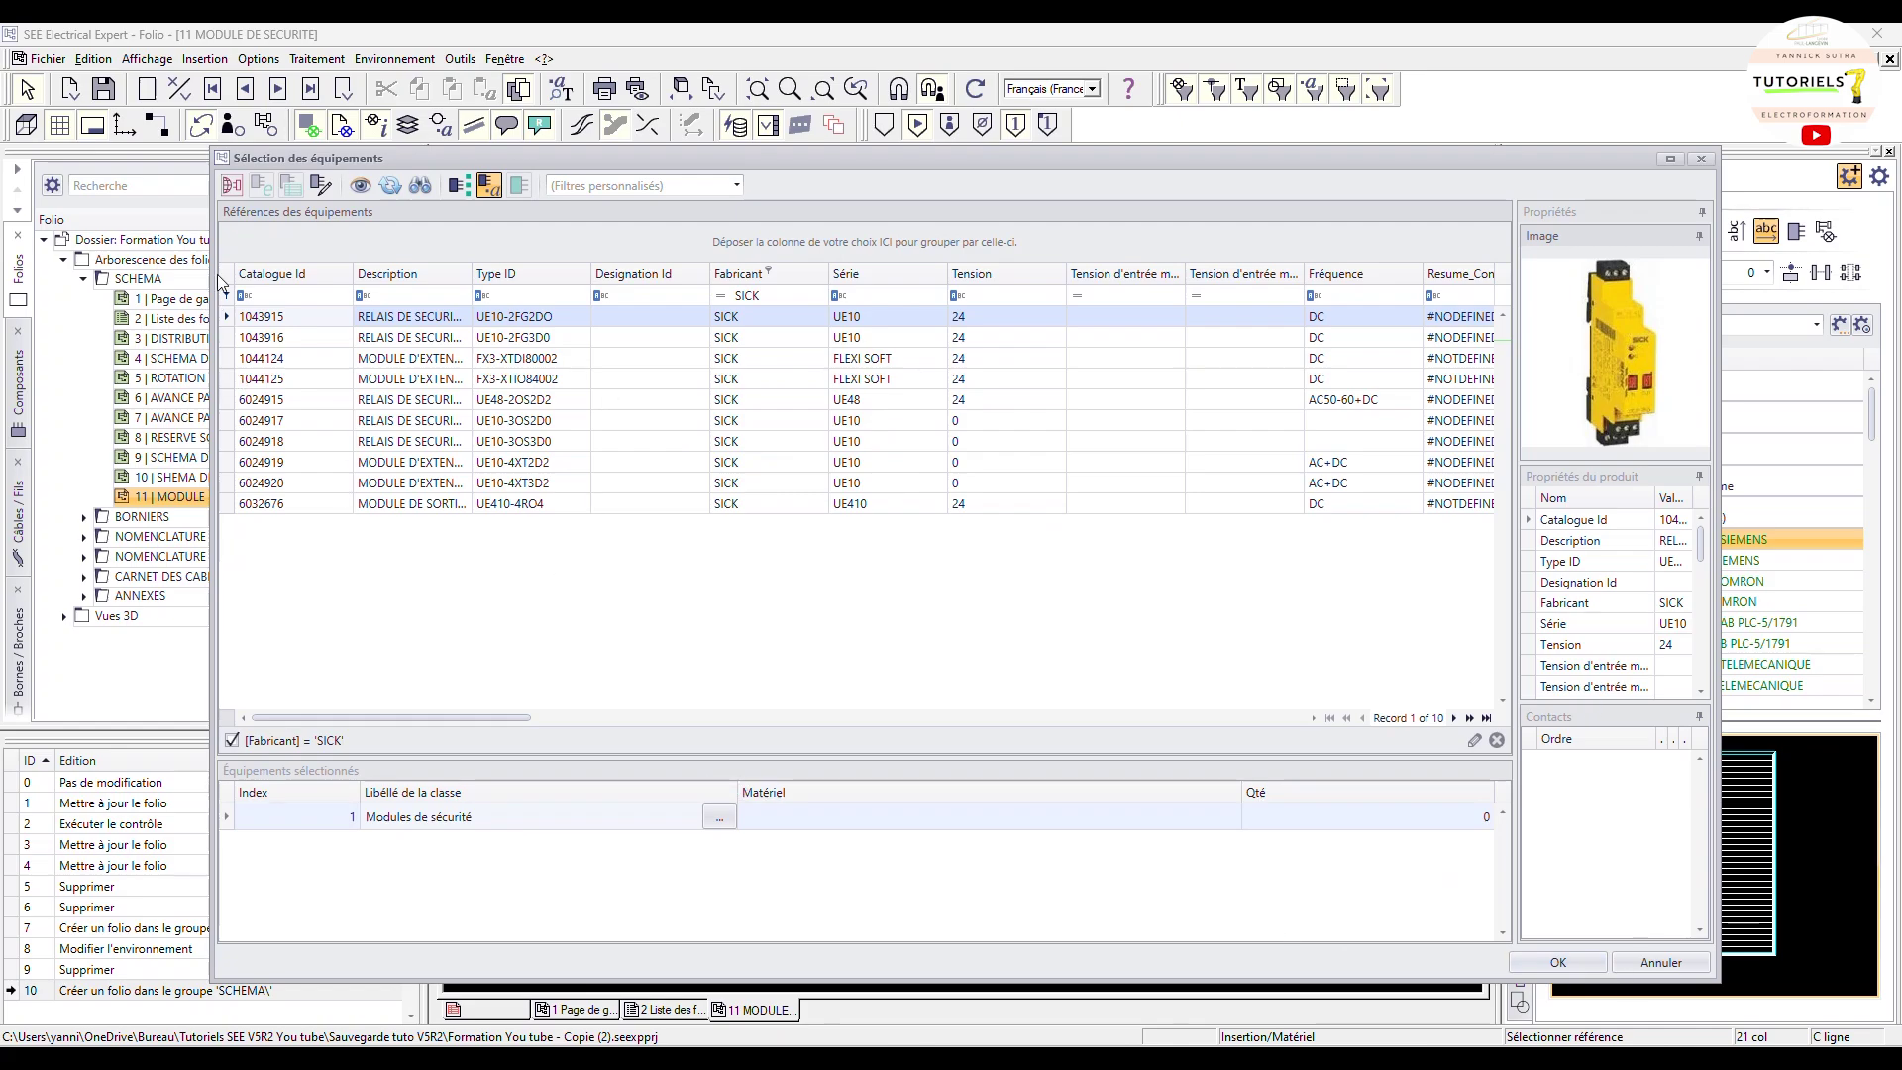
Step: Open the SEE Web Catalogue and filter its safety modules by the manufacturer SICK
click(233, 184)
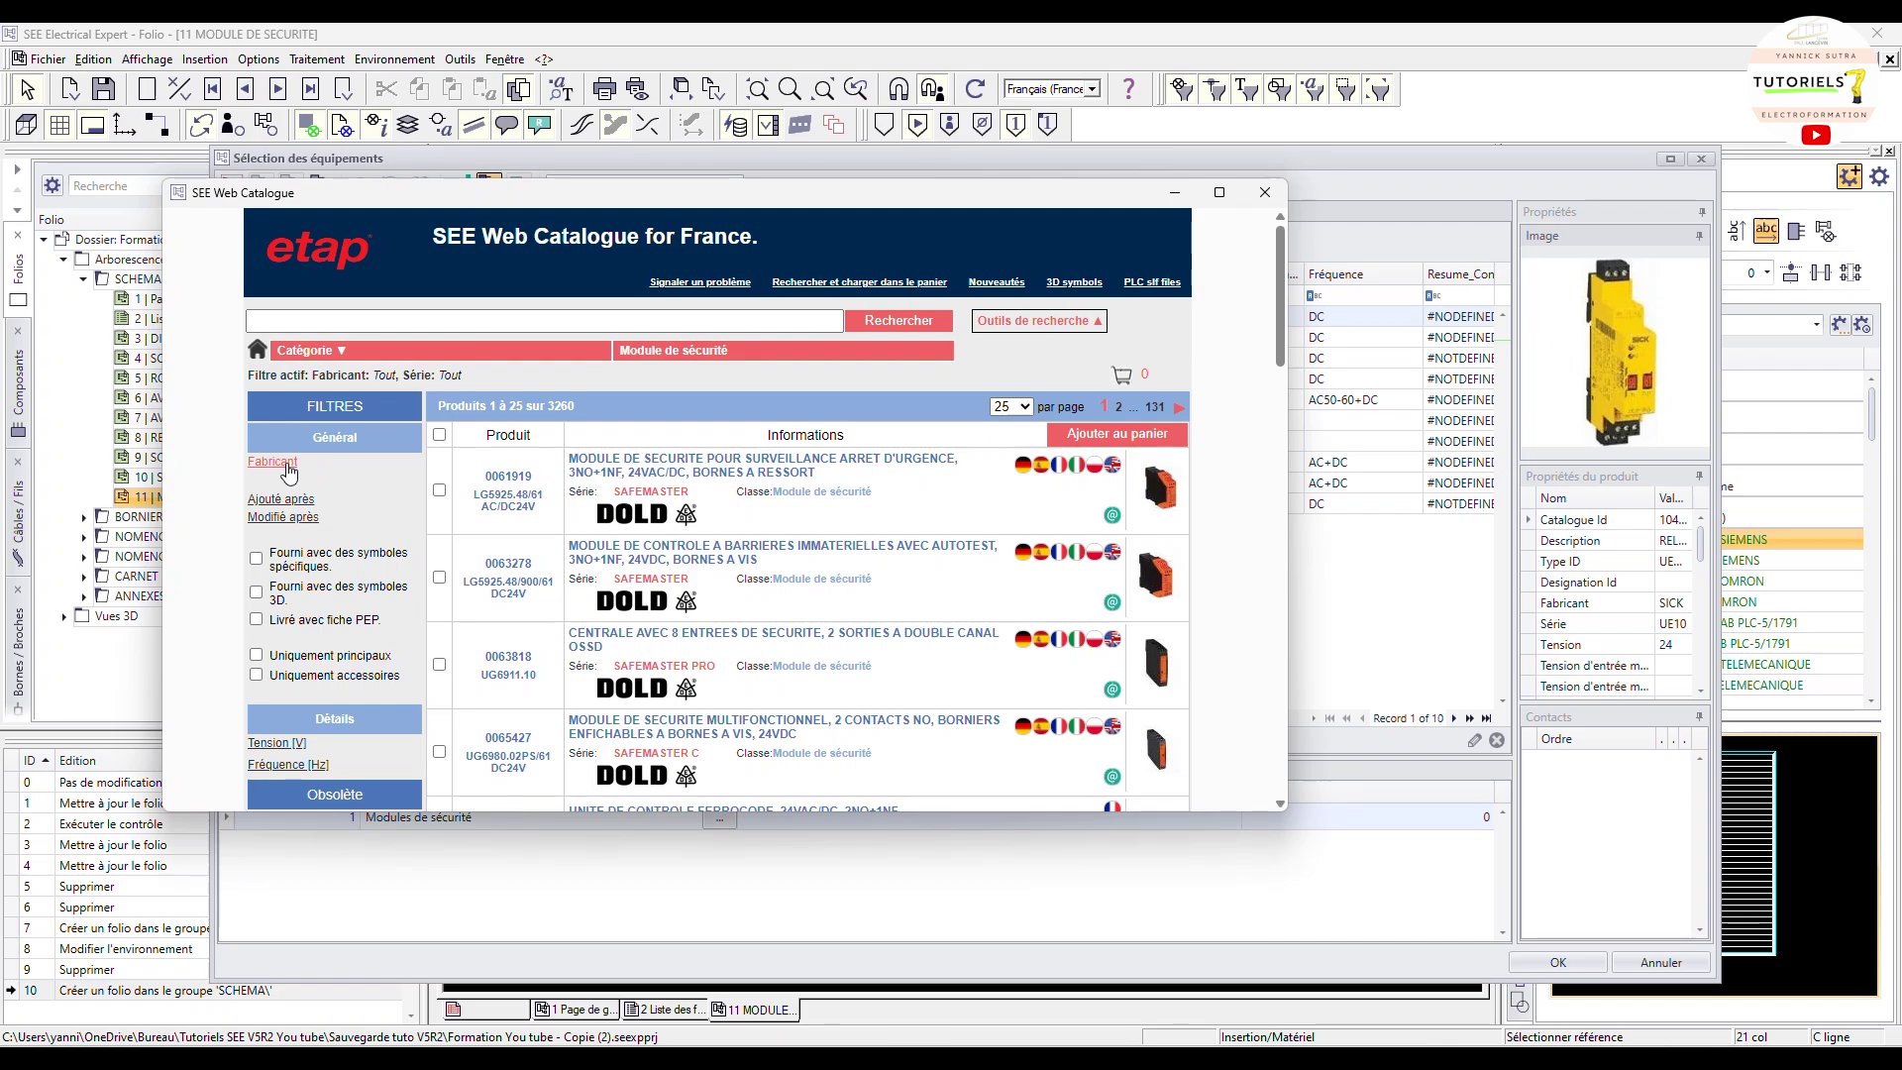
click(287, 464)
scroll(723, 649, down, 5)
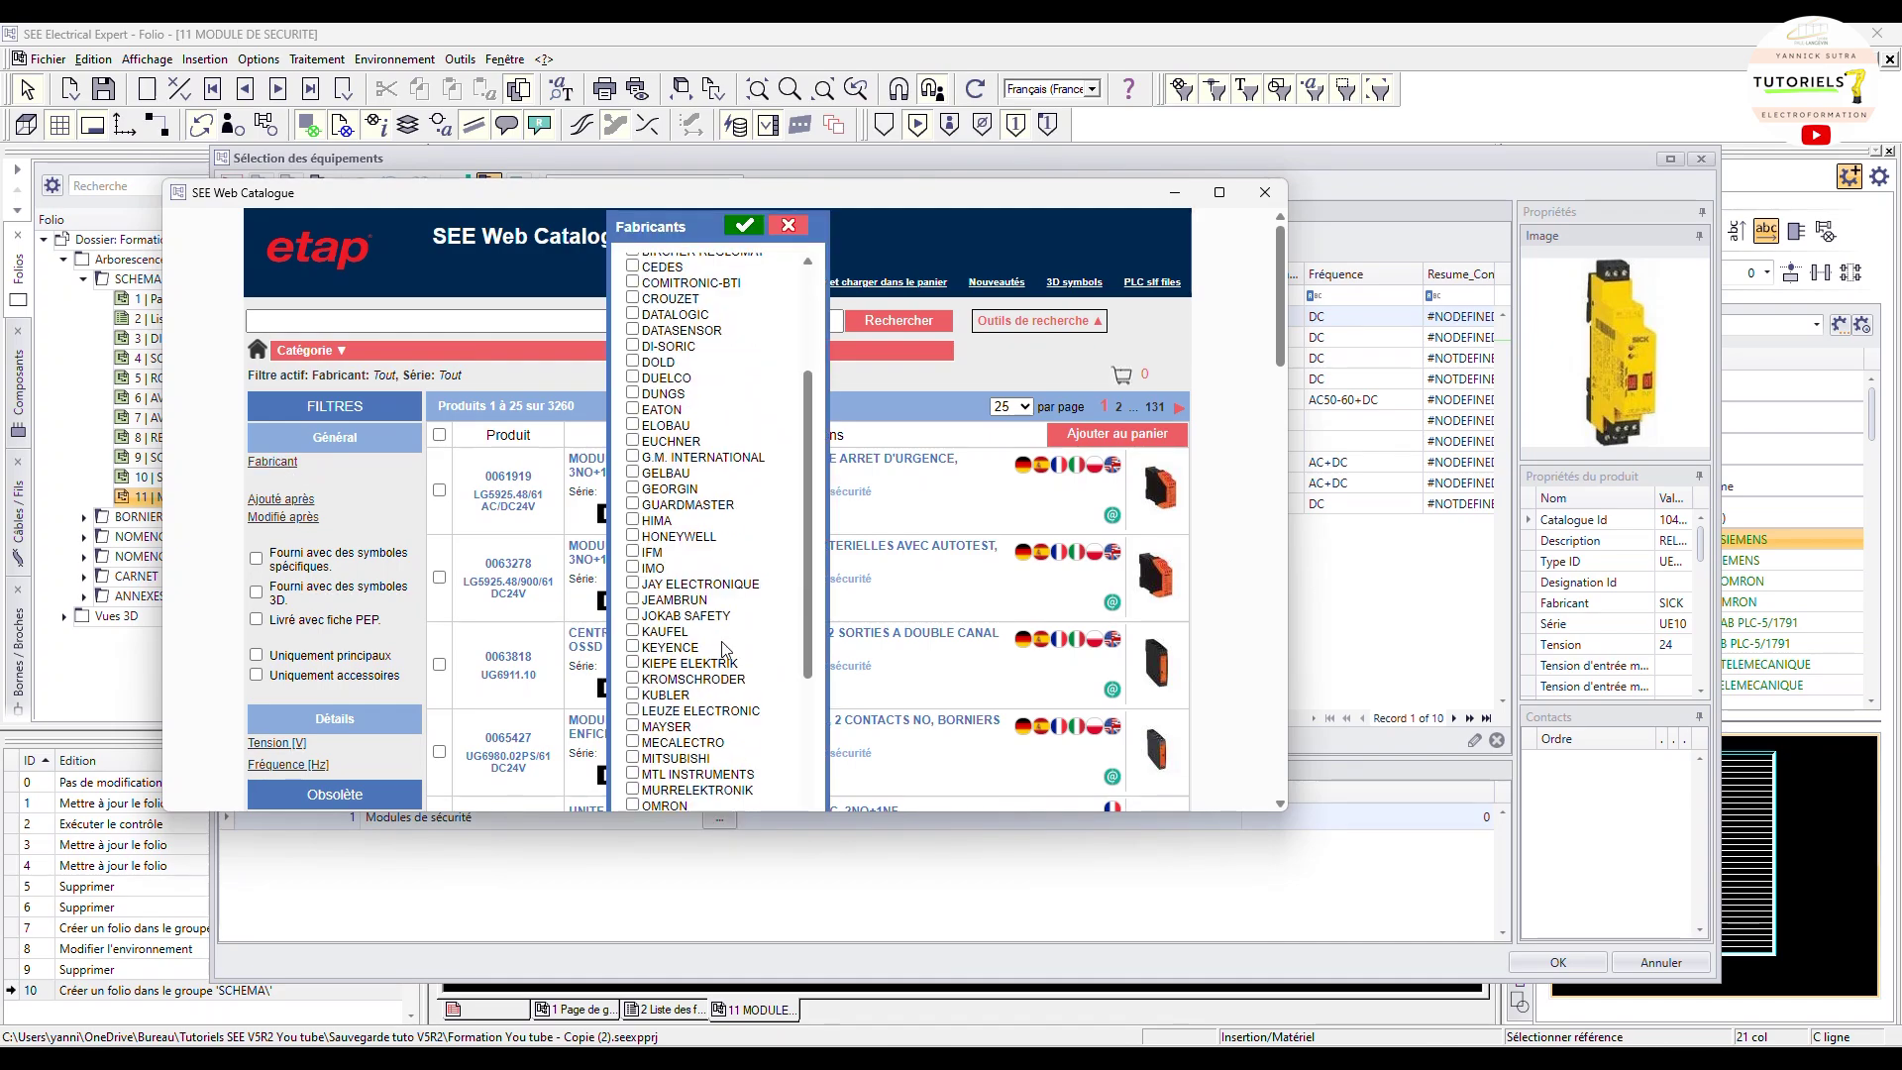
scroll(723, 642, down, 1)
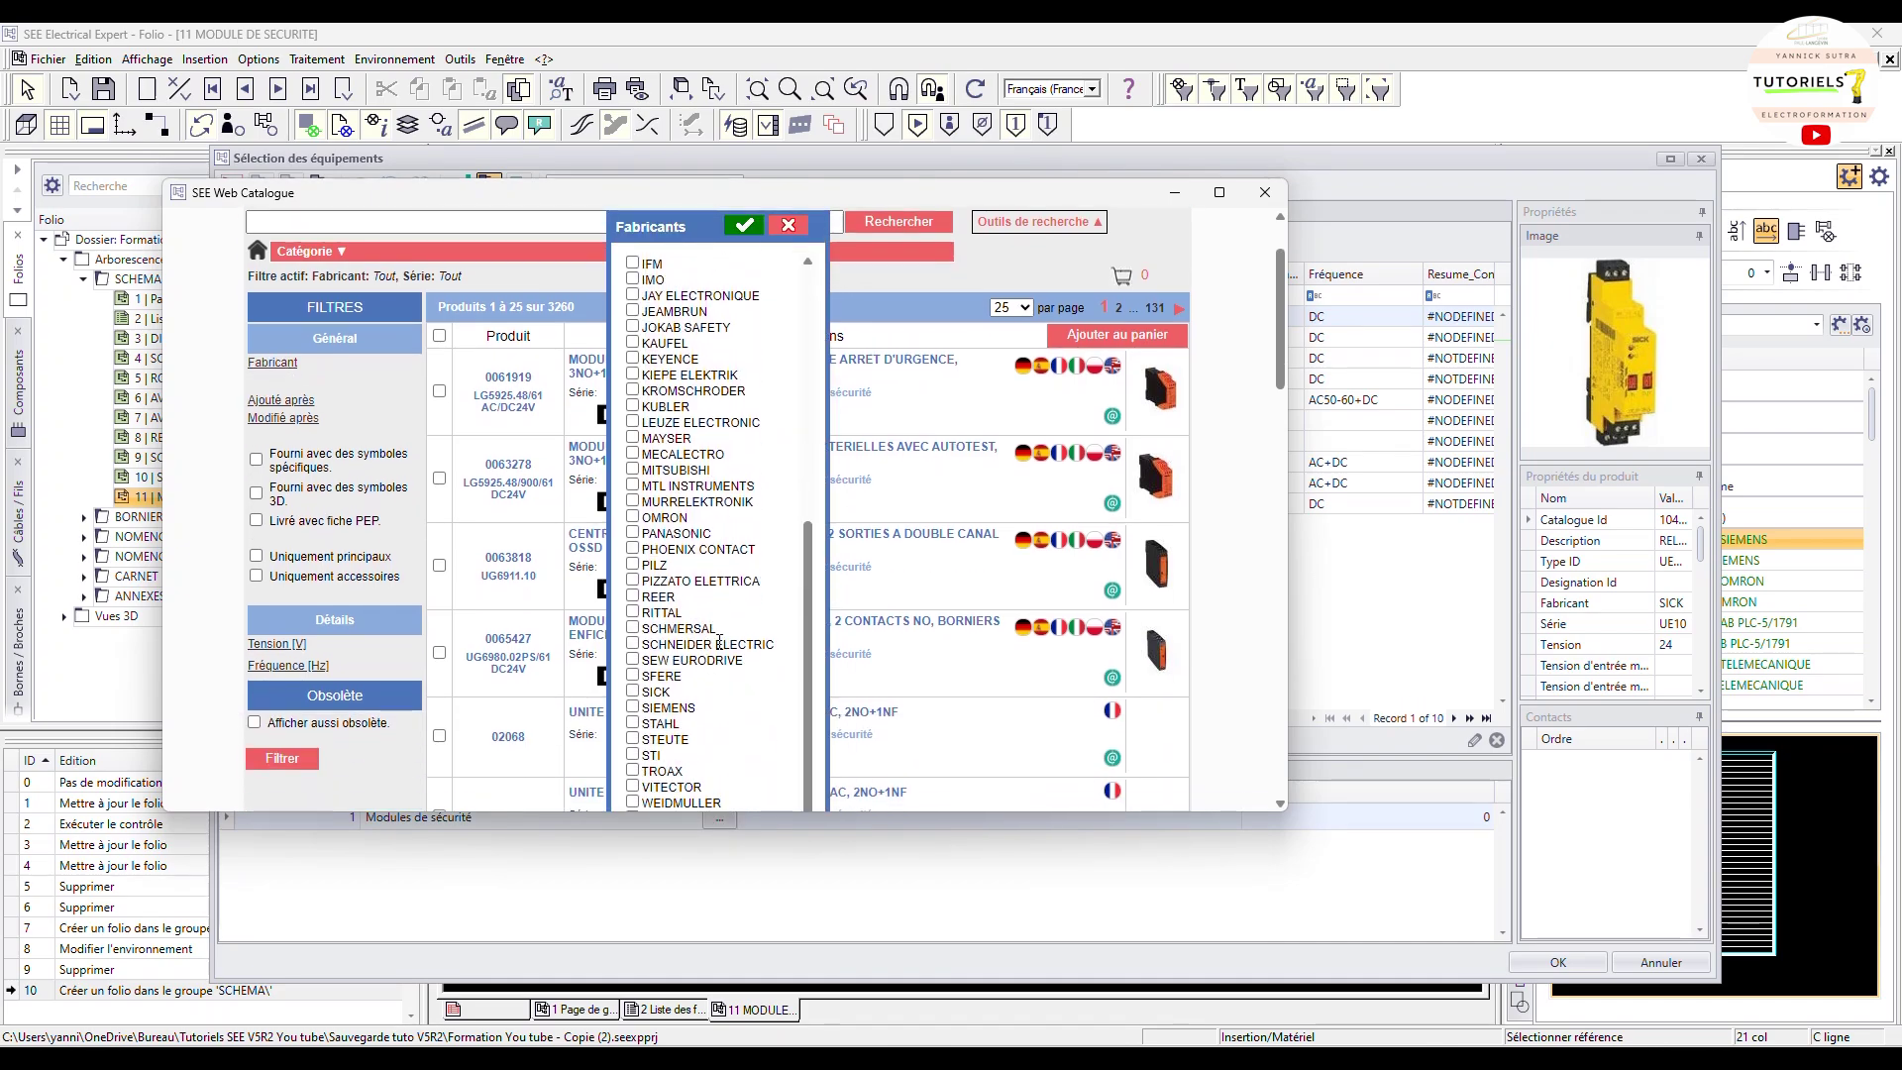
click(633, 693)
click(744, 225)
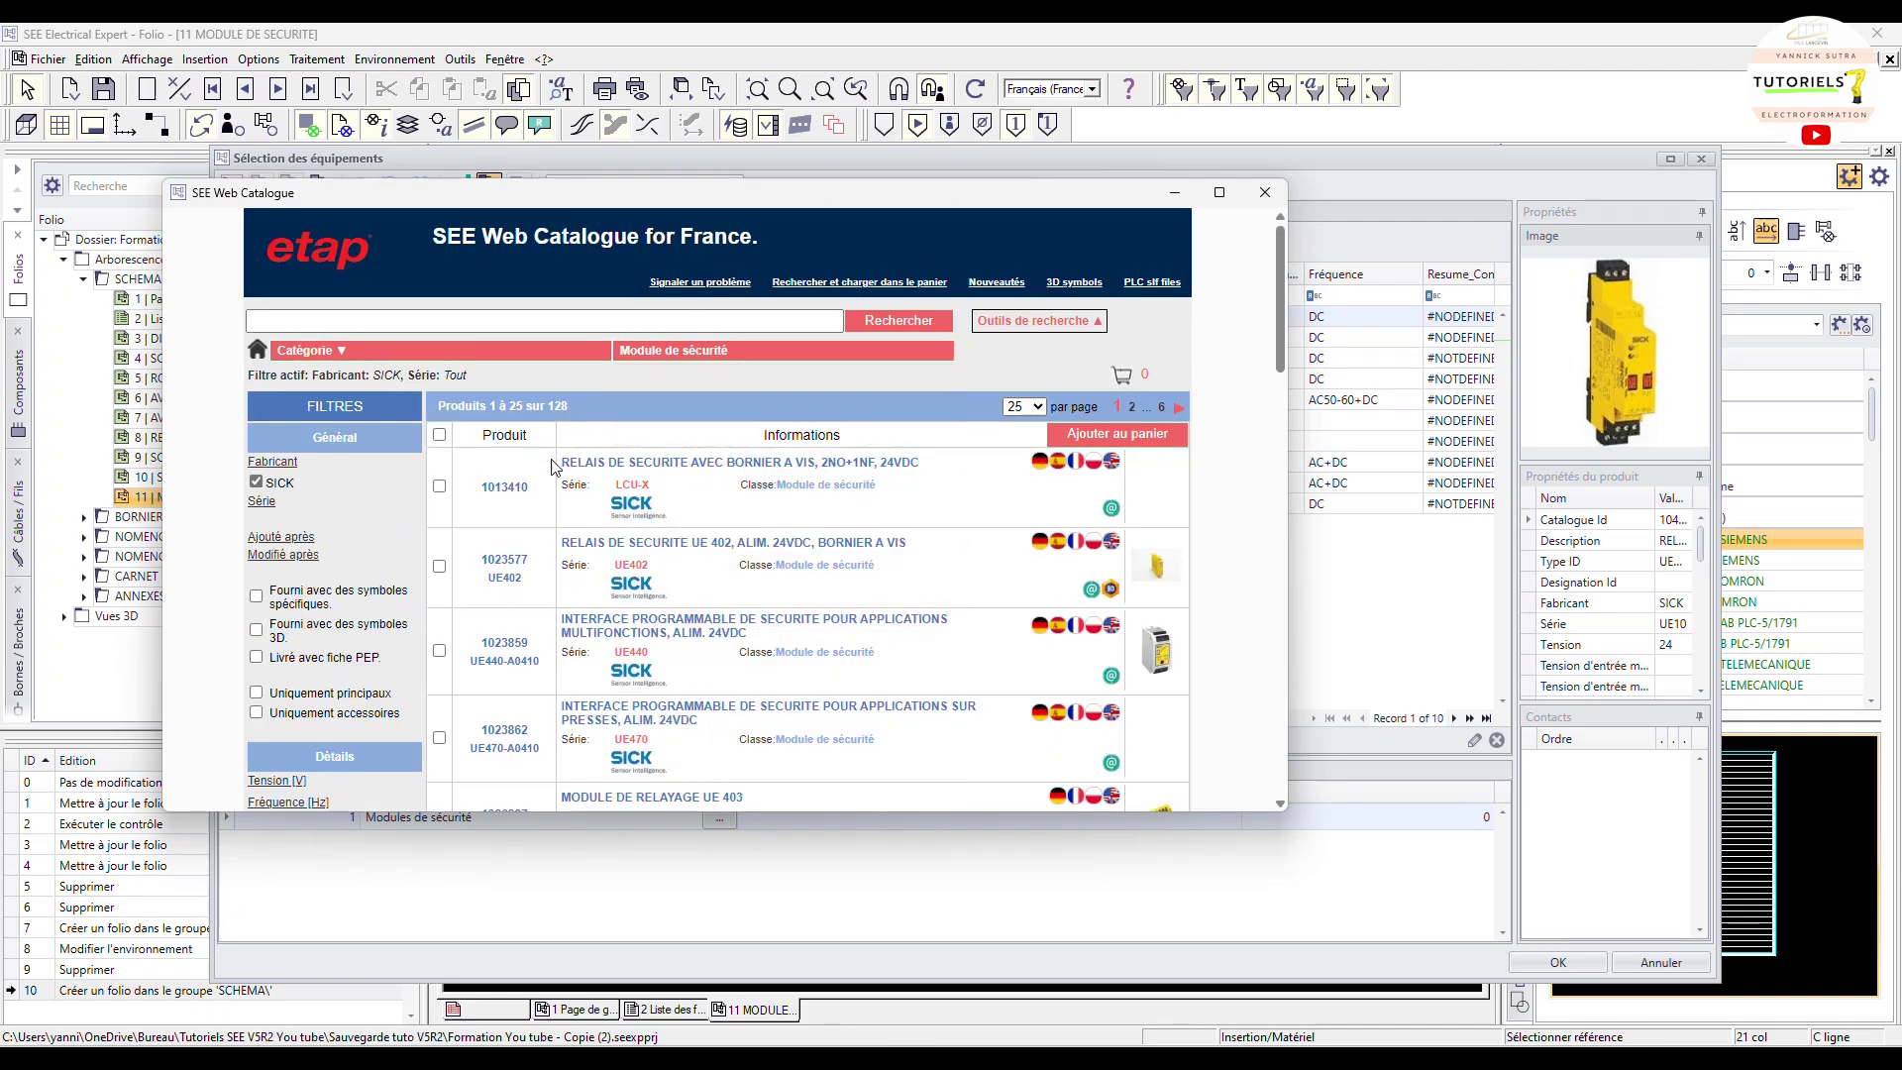
Step: Maximize the catalogue window and narrow the SICK products to the UE48 series
click(1220, 193)
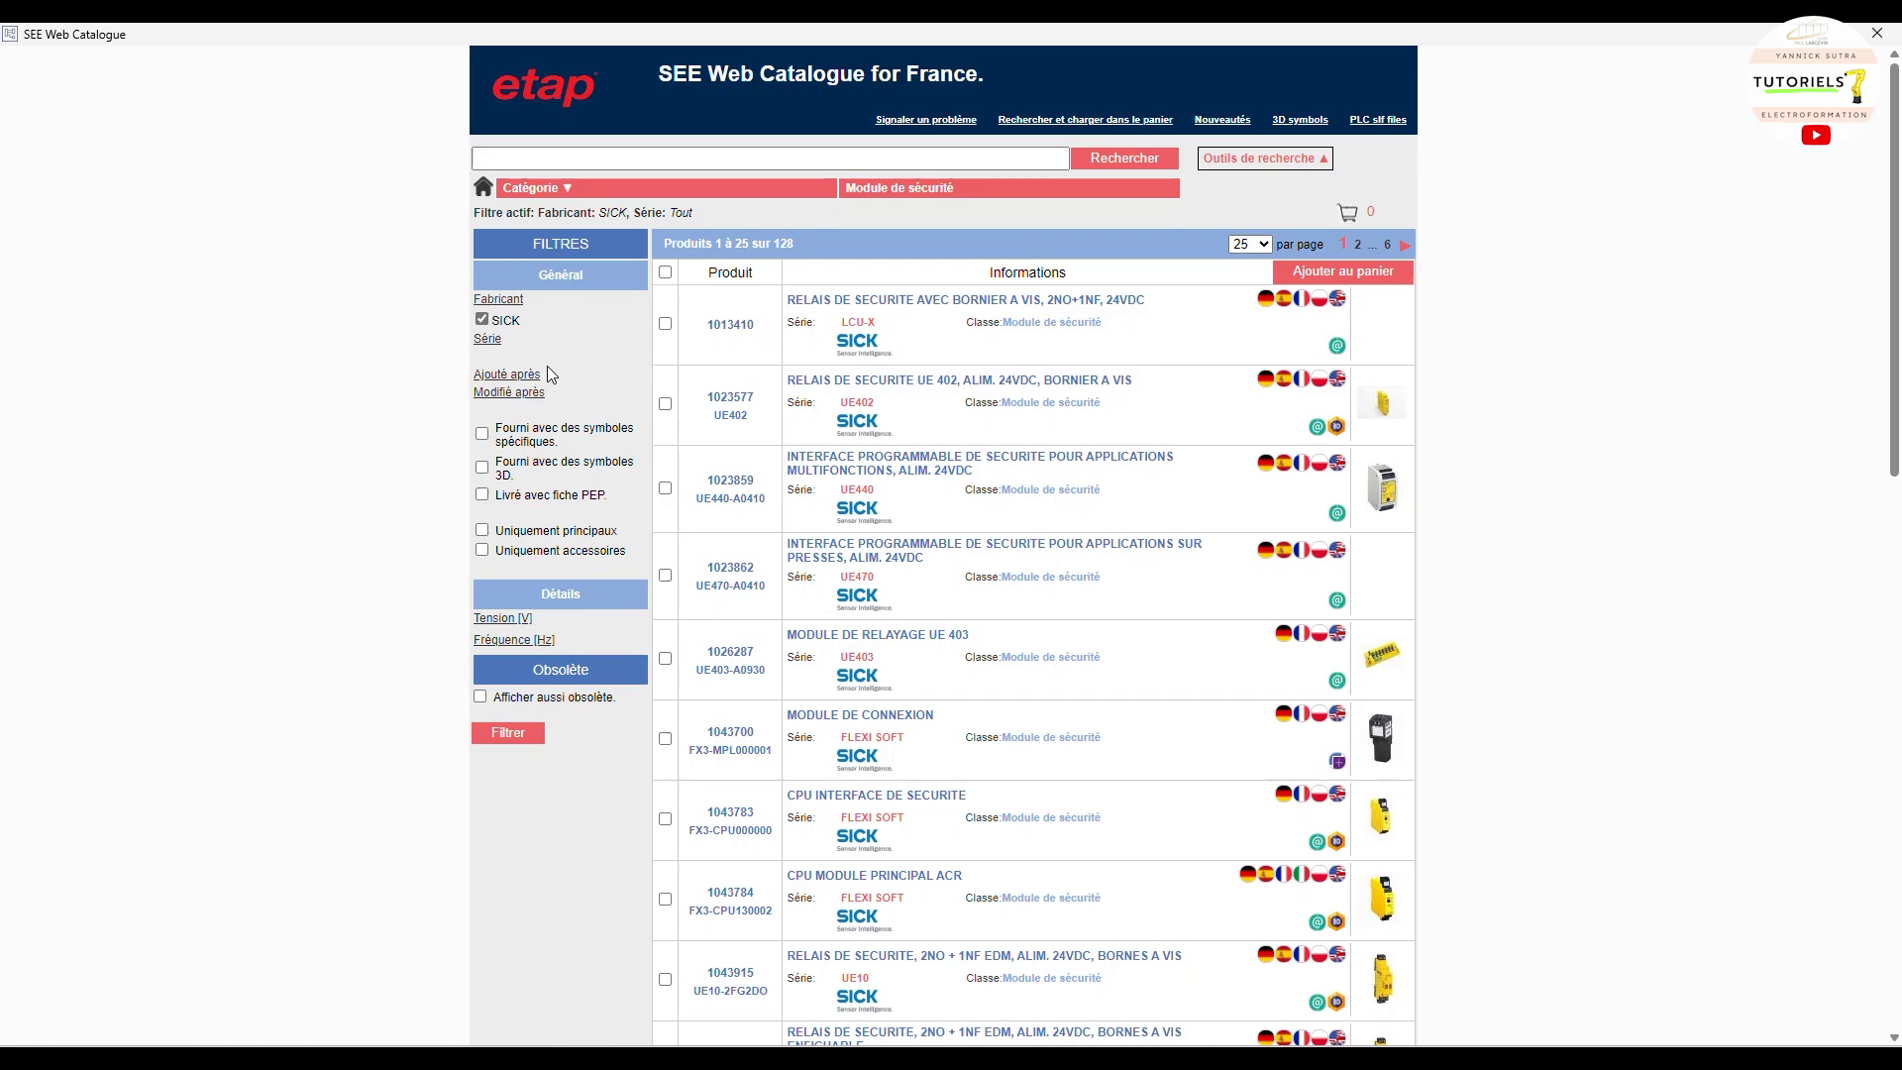
click(488, 340)
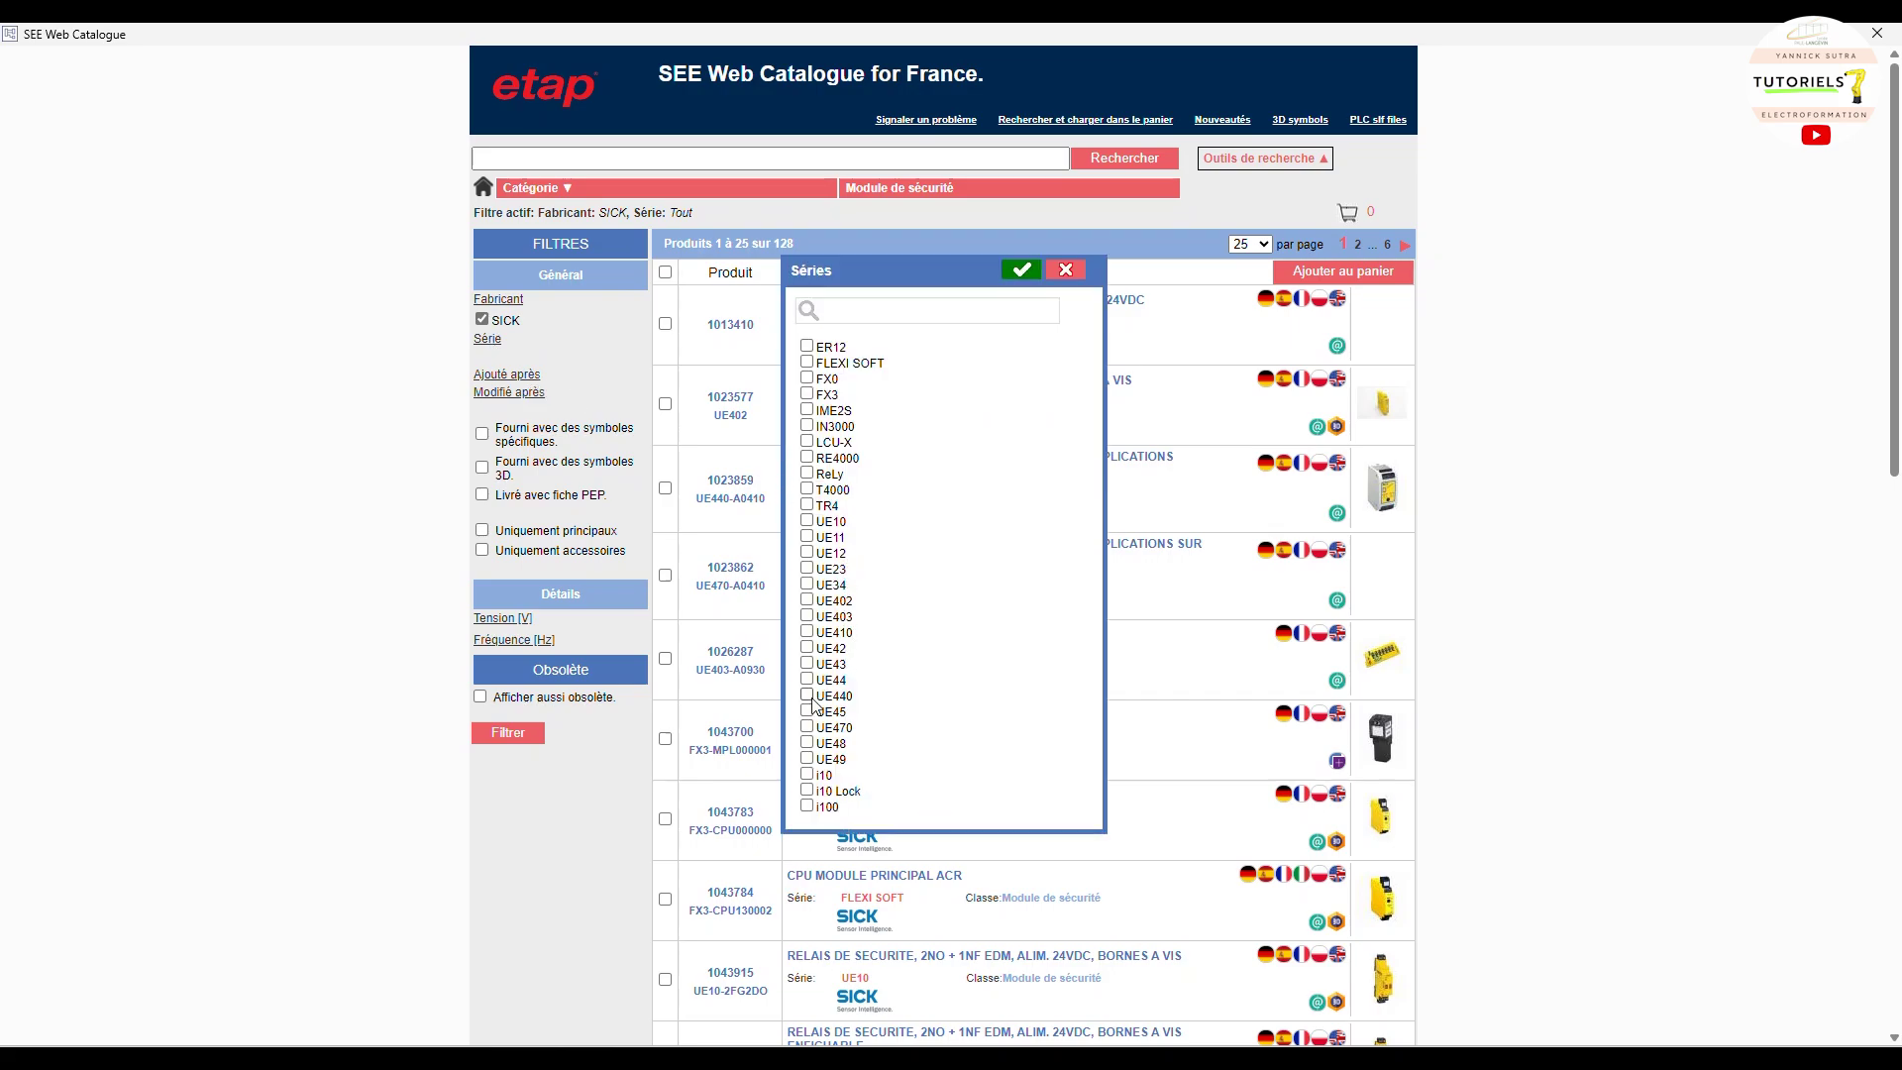
click(806, 743)
click(1022, 272)
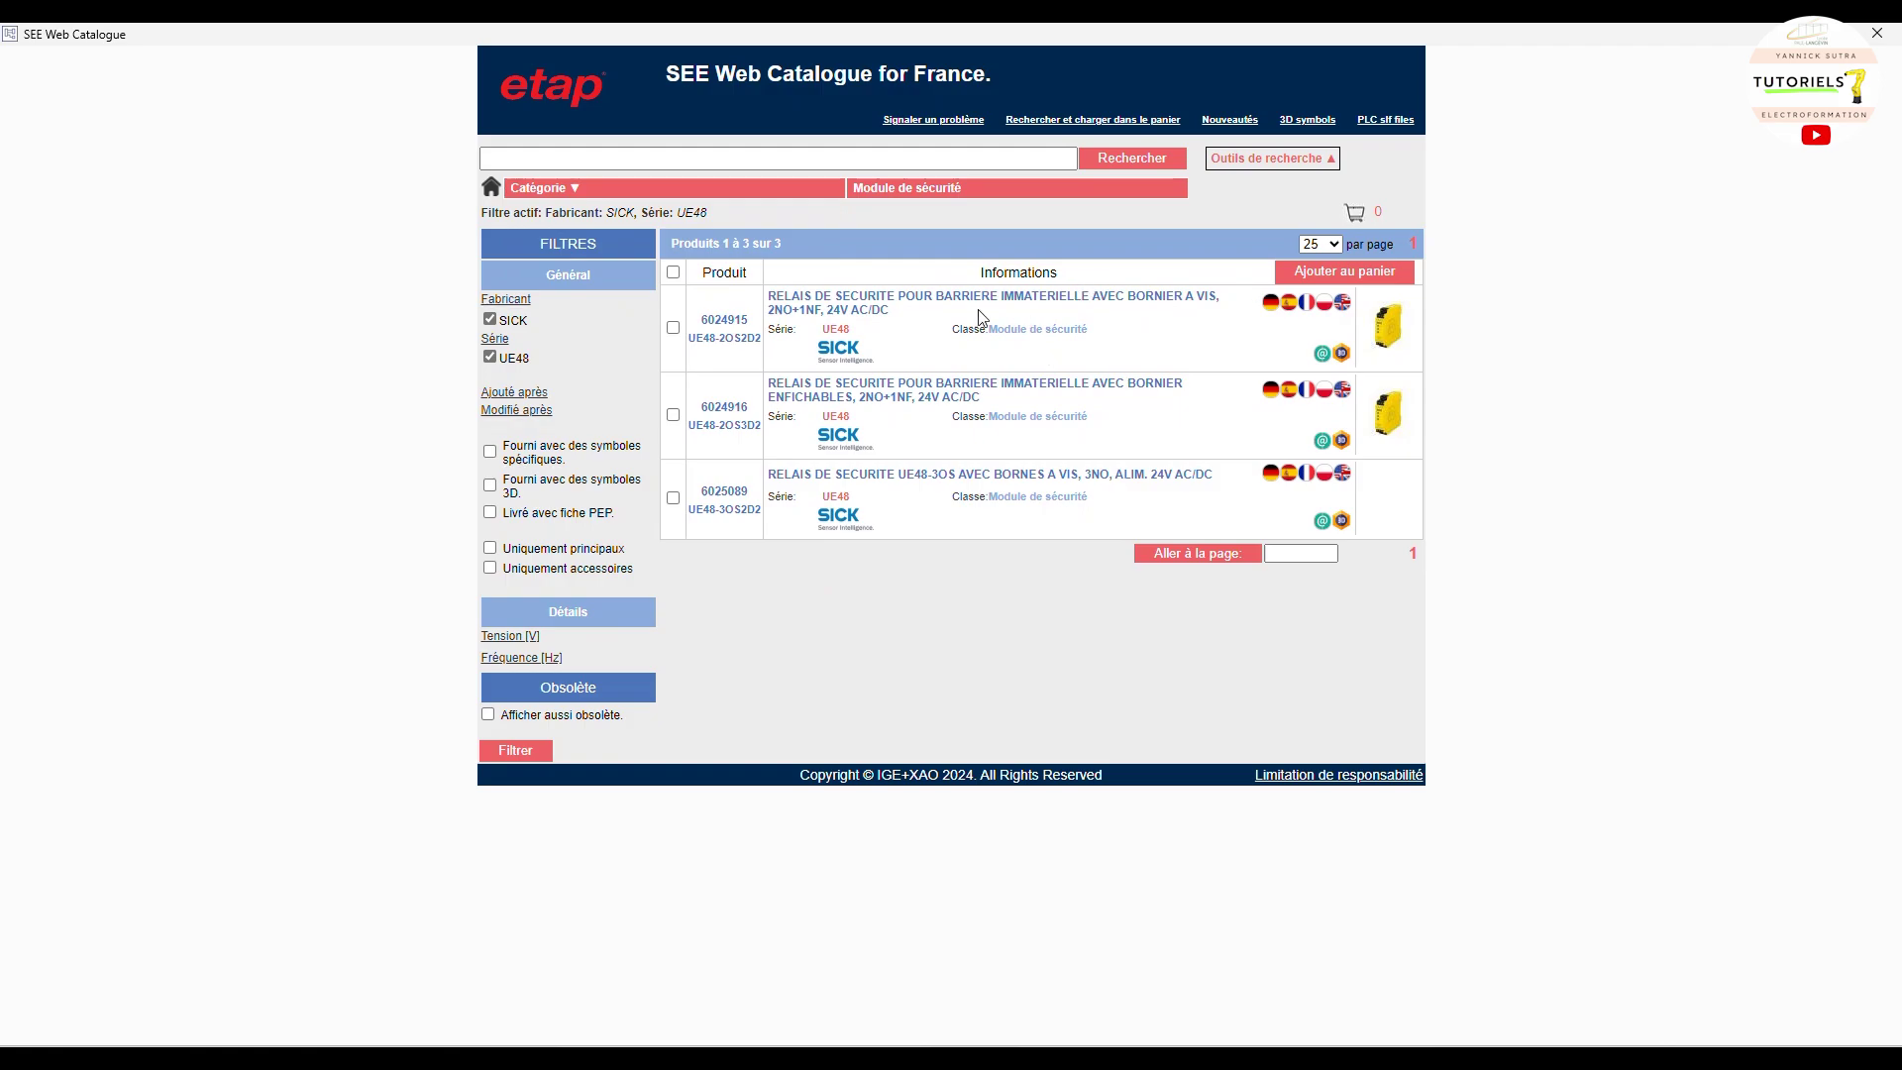
Step: Show the catalogue's search options and examine the type ID UE48-2OS2D2 and catalogue ID 6024915 of the first product
click(1268, 158)
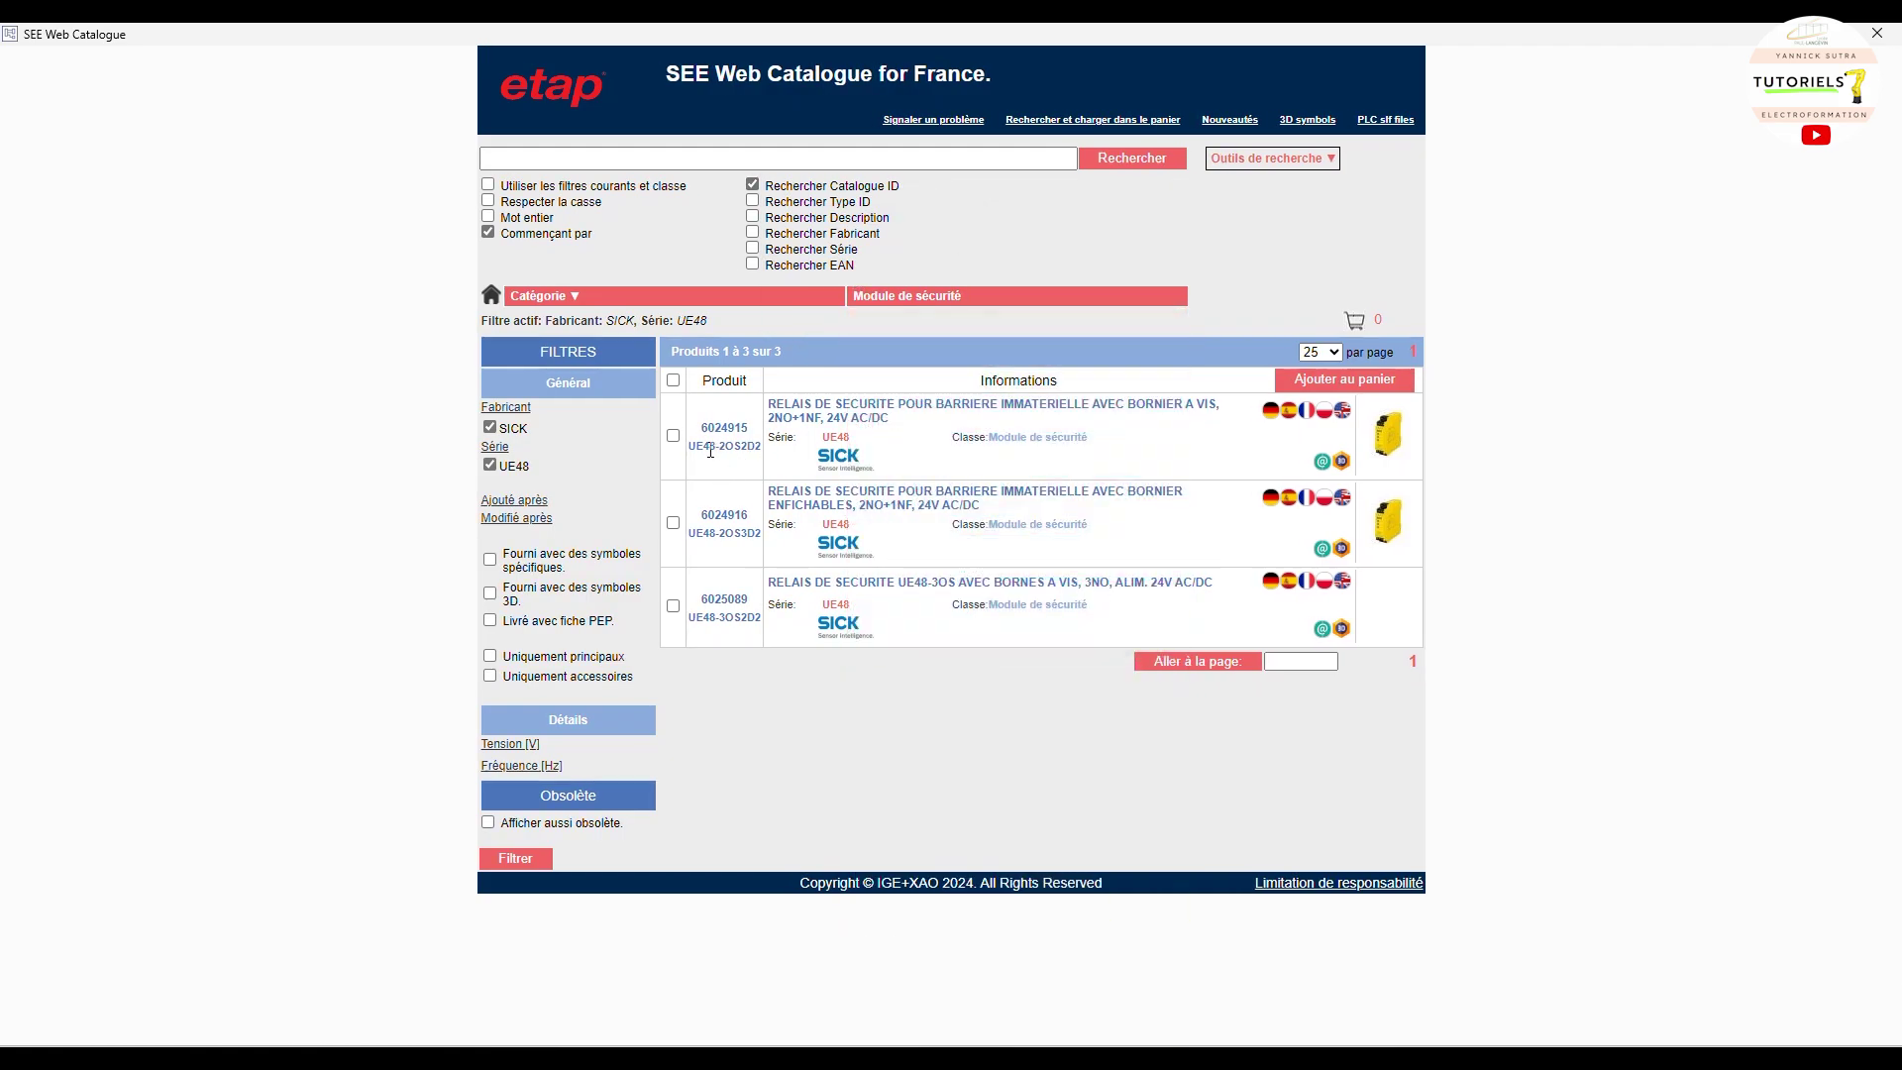
drag(696, 451, 748, 446)
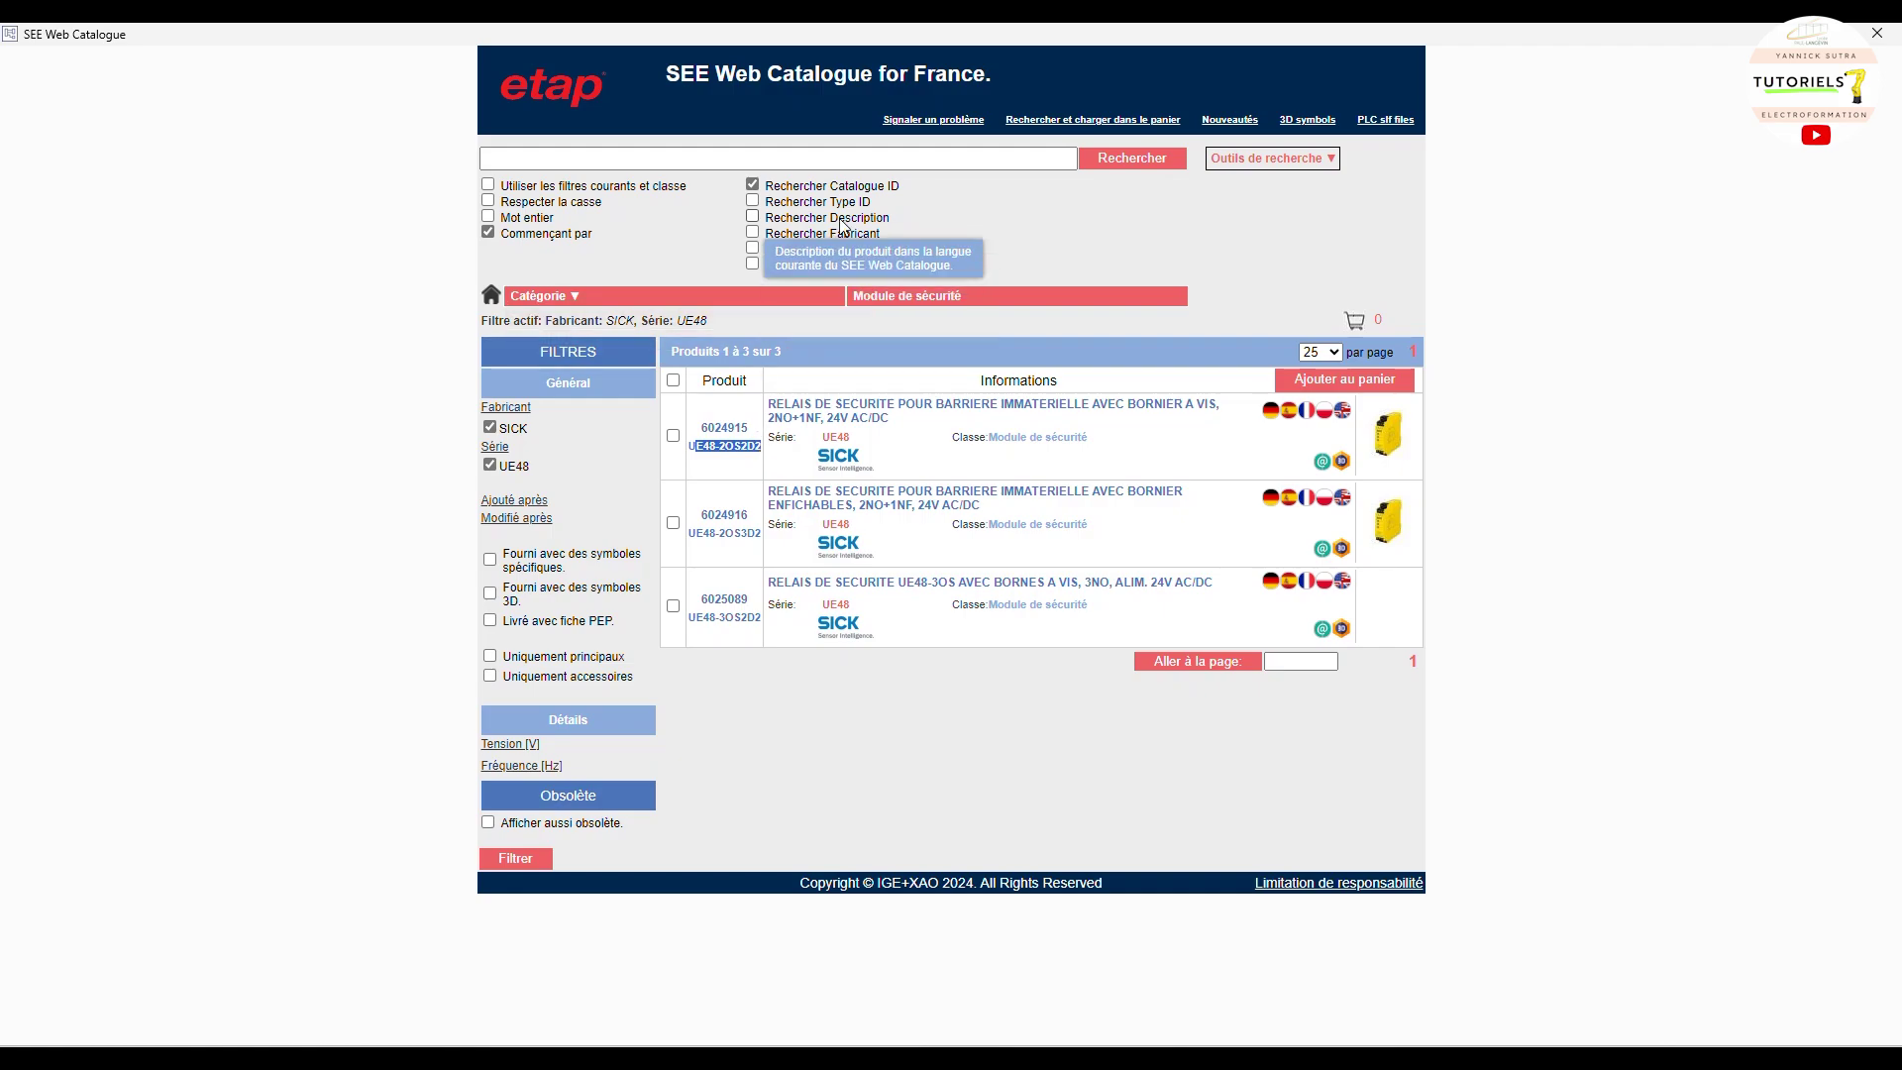
click(700, 428)
drag(700, 430, 758, 434)
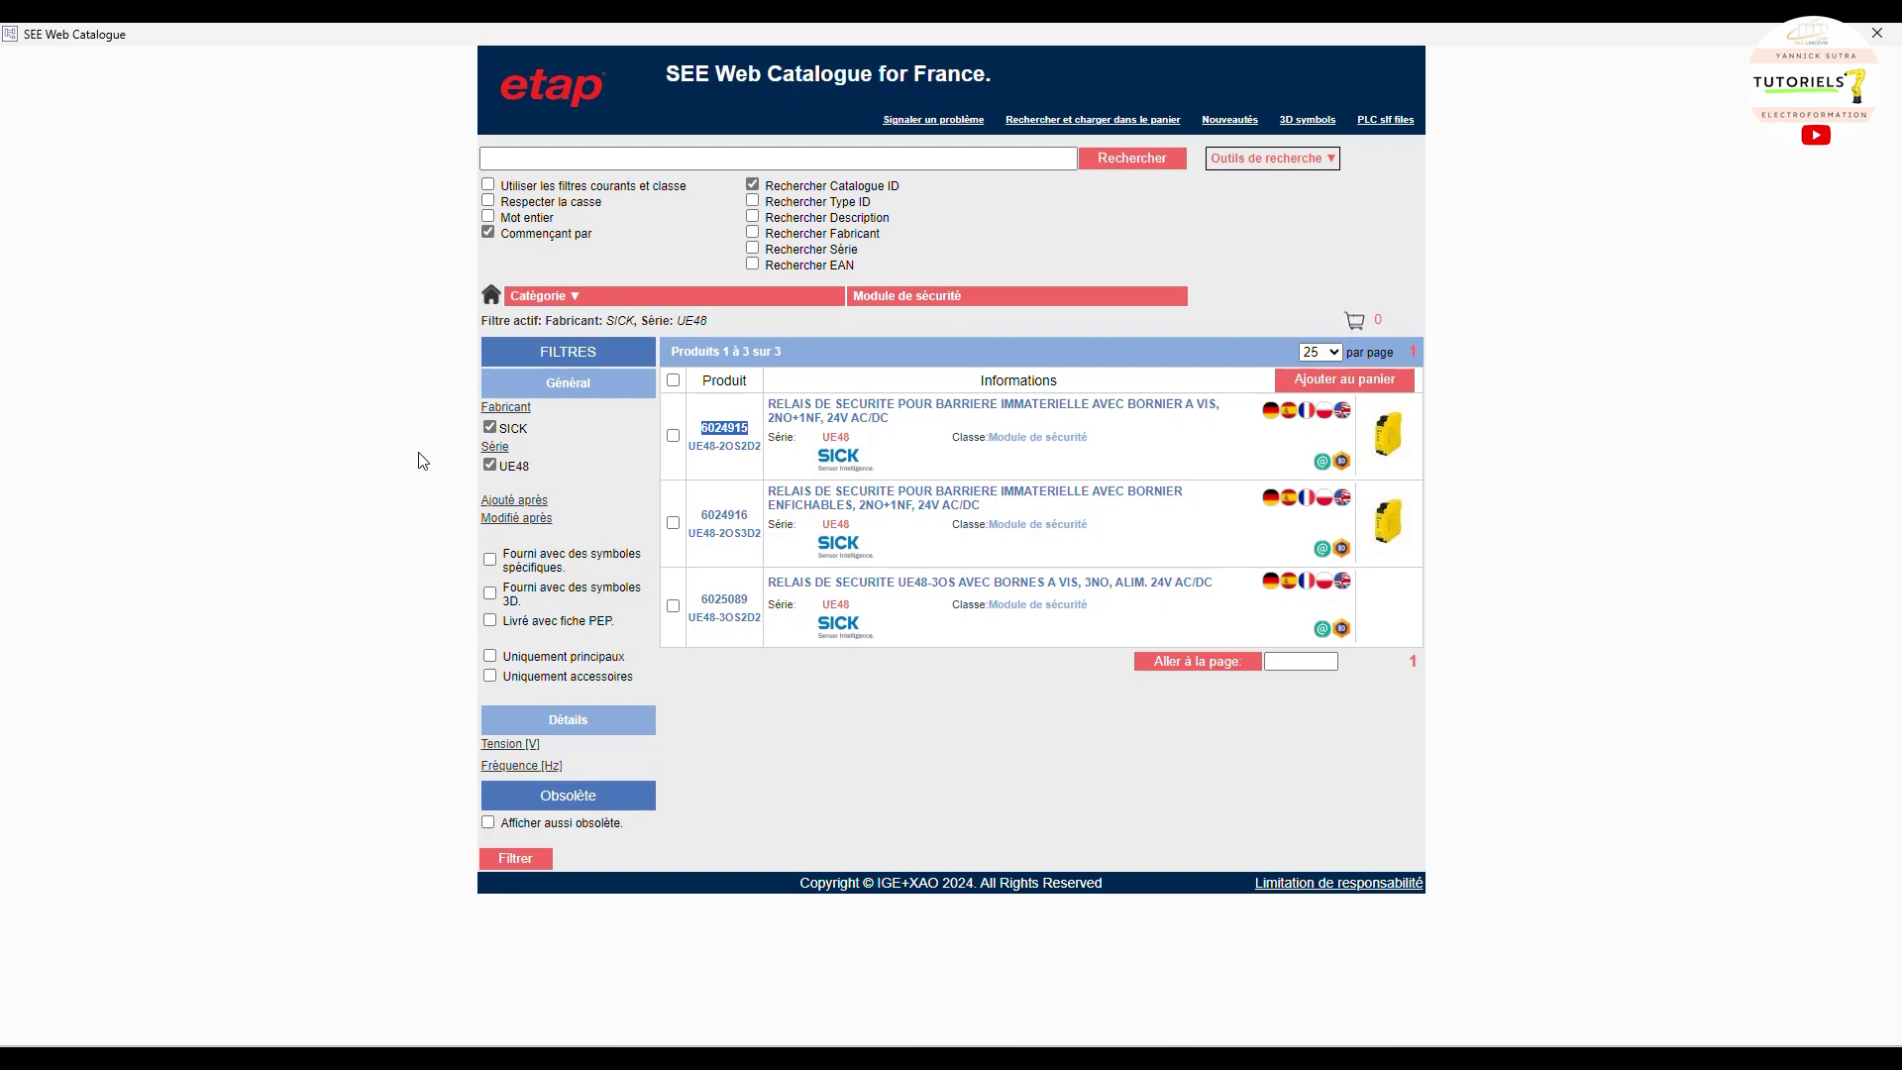
Step: Add the SICK relay 6024915 to the cart, open the cart and check the product's associated symbols
click(673, 436)
click(1388, 382)
click(1355, 320)
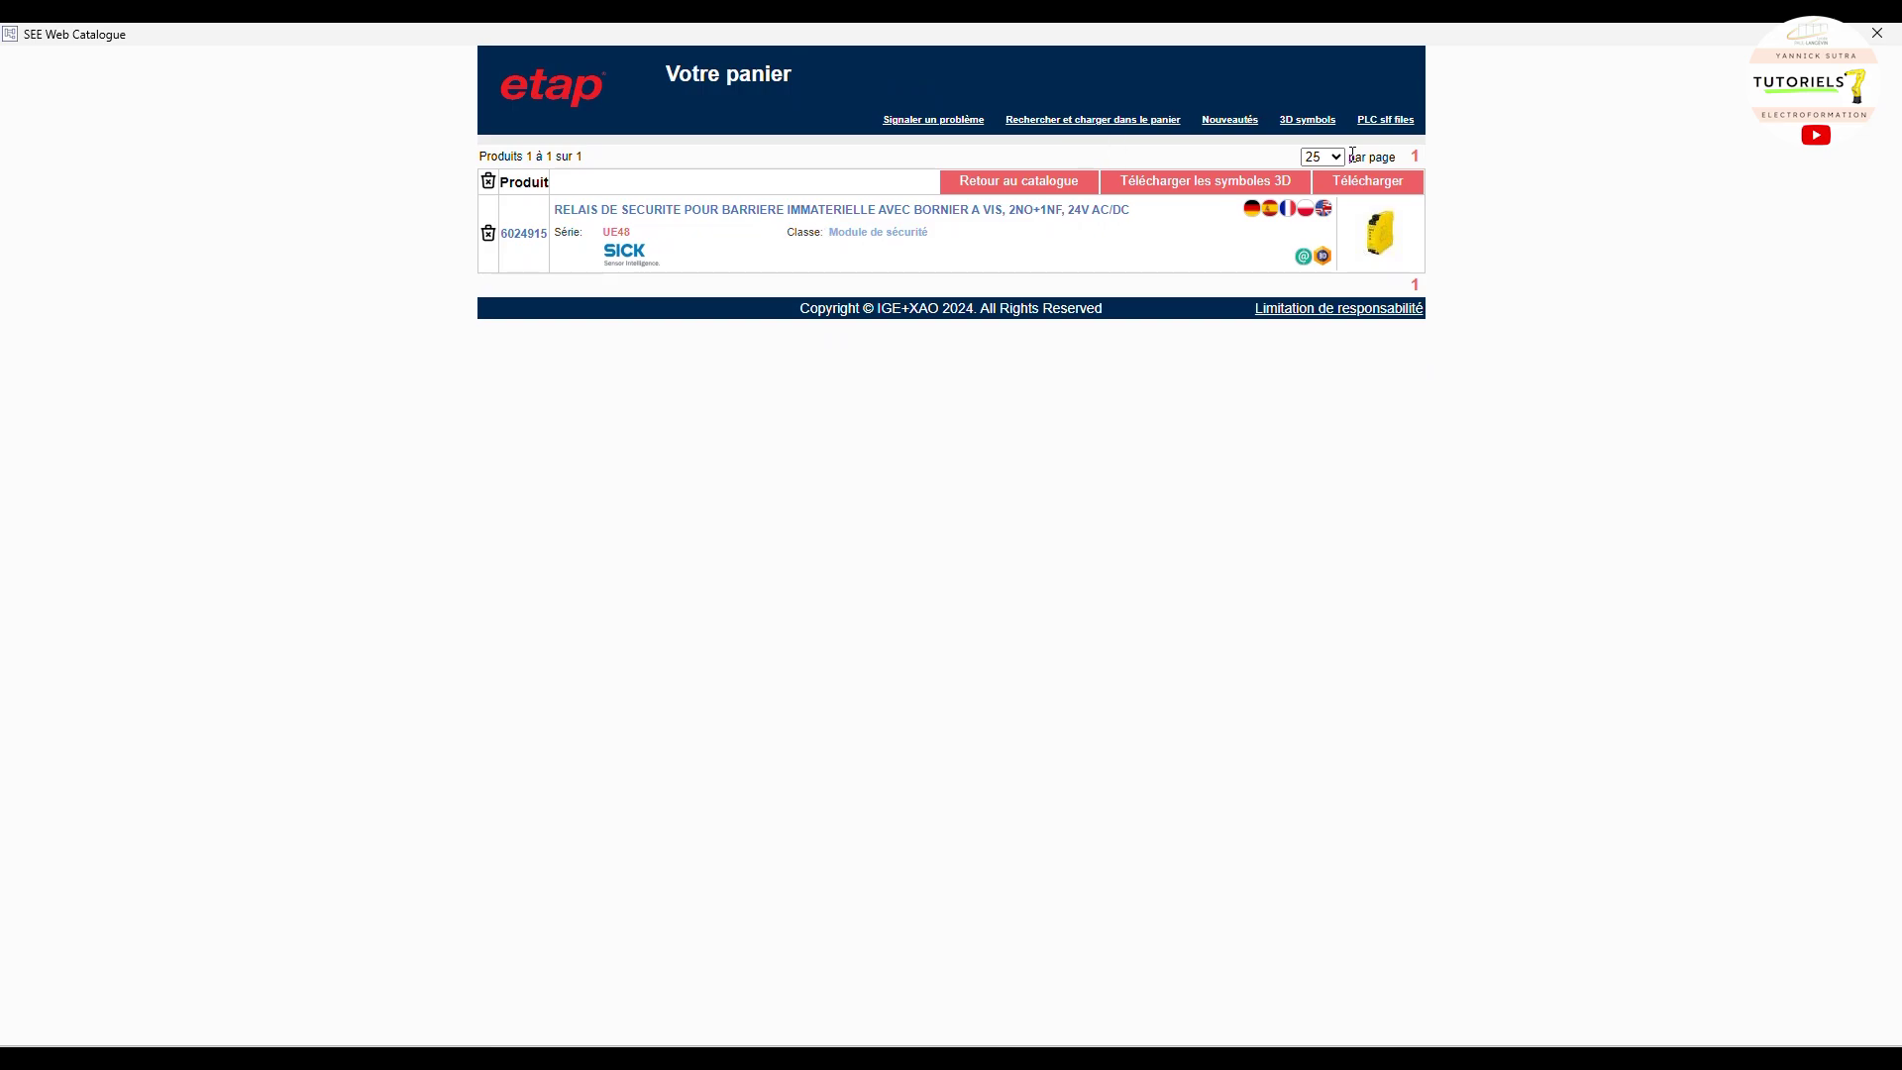
click(1380, 195)
mouse_move(1313, 266)
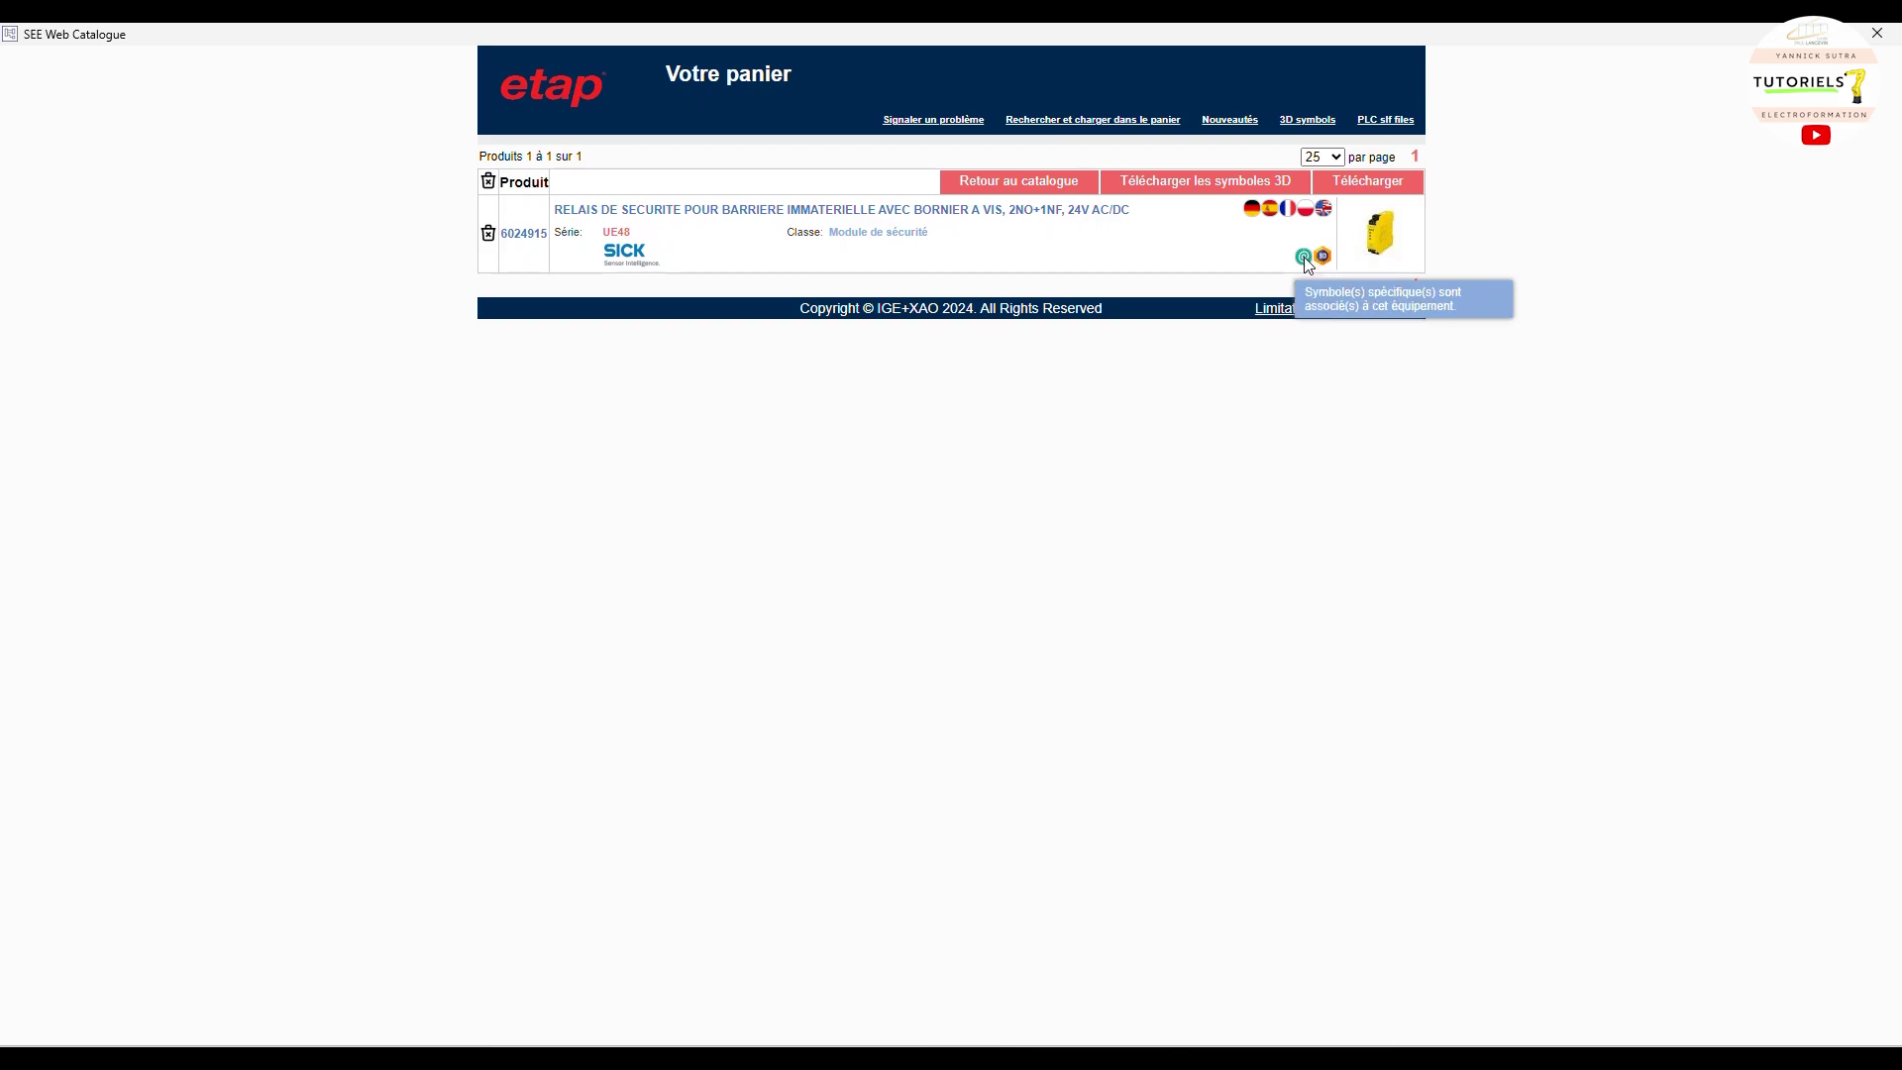
Step: Download the cart's product with its associated symbols, replacing the existing codes and all existing symbols
click(1361, 183)
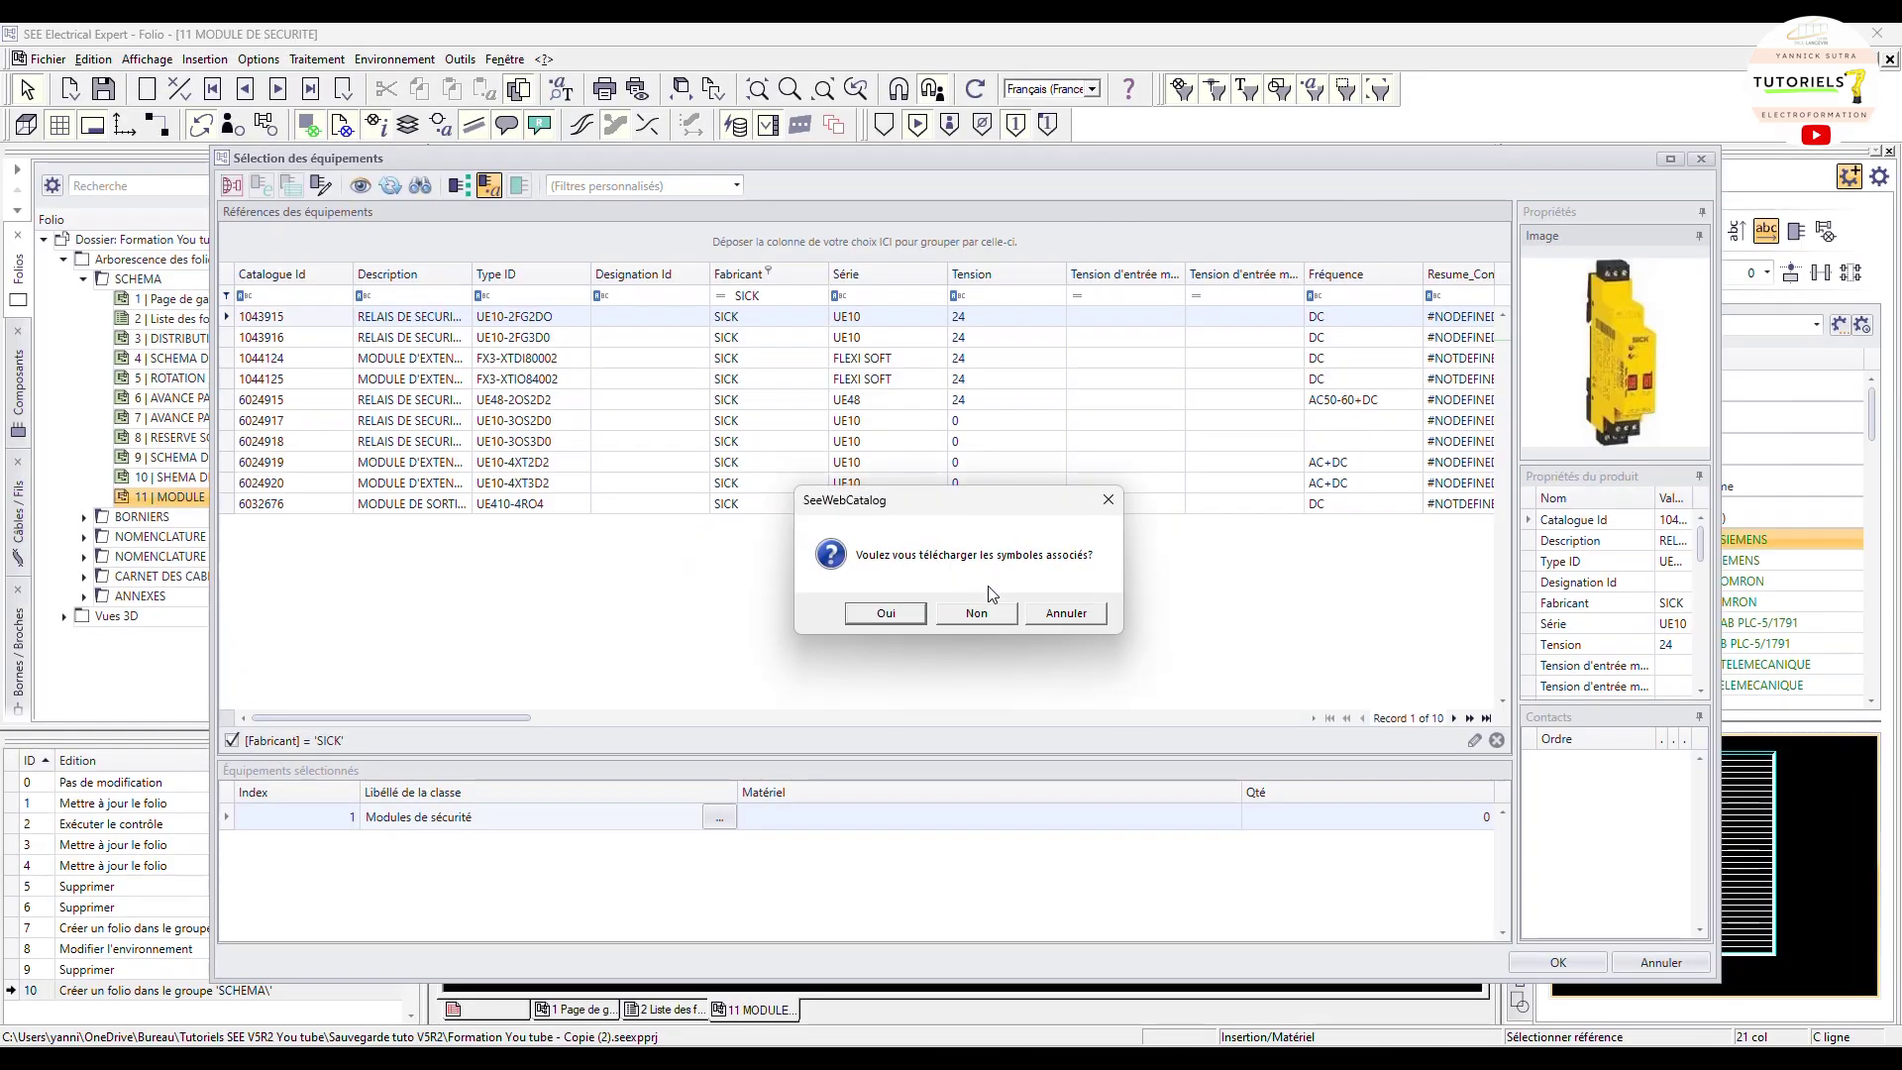
click(909, 613)
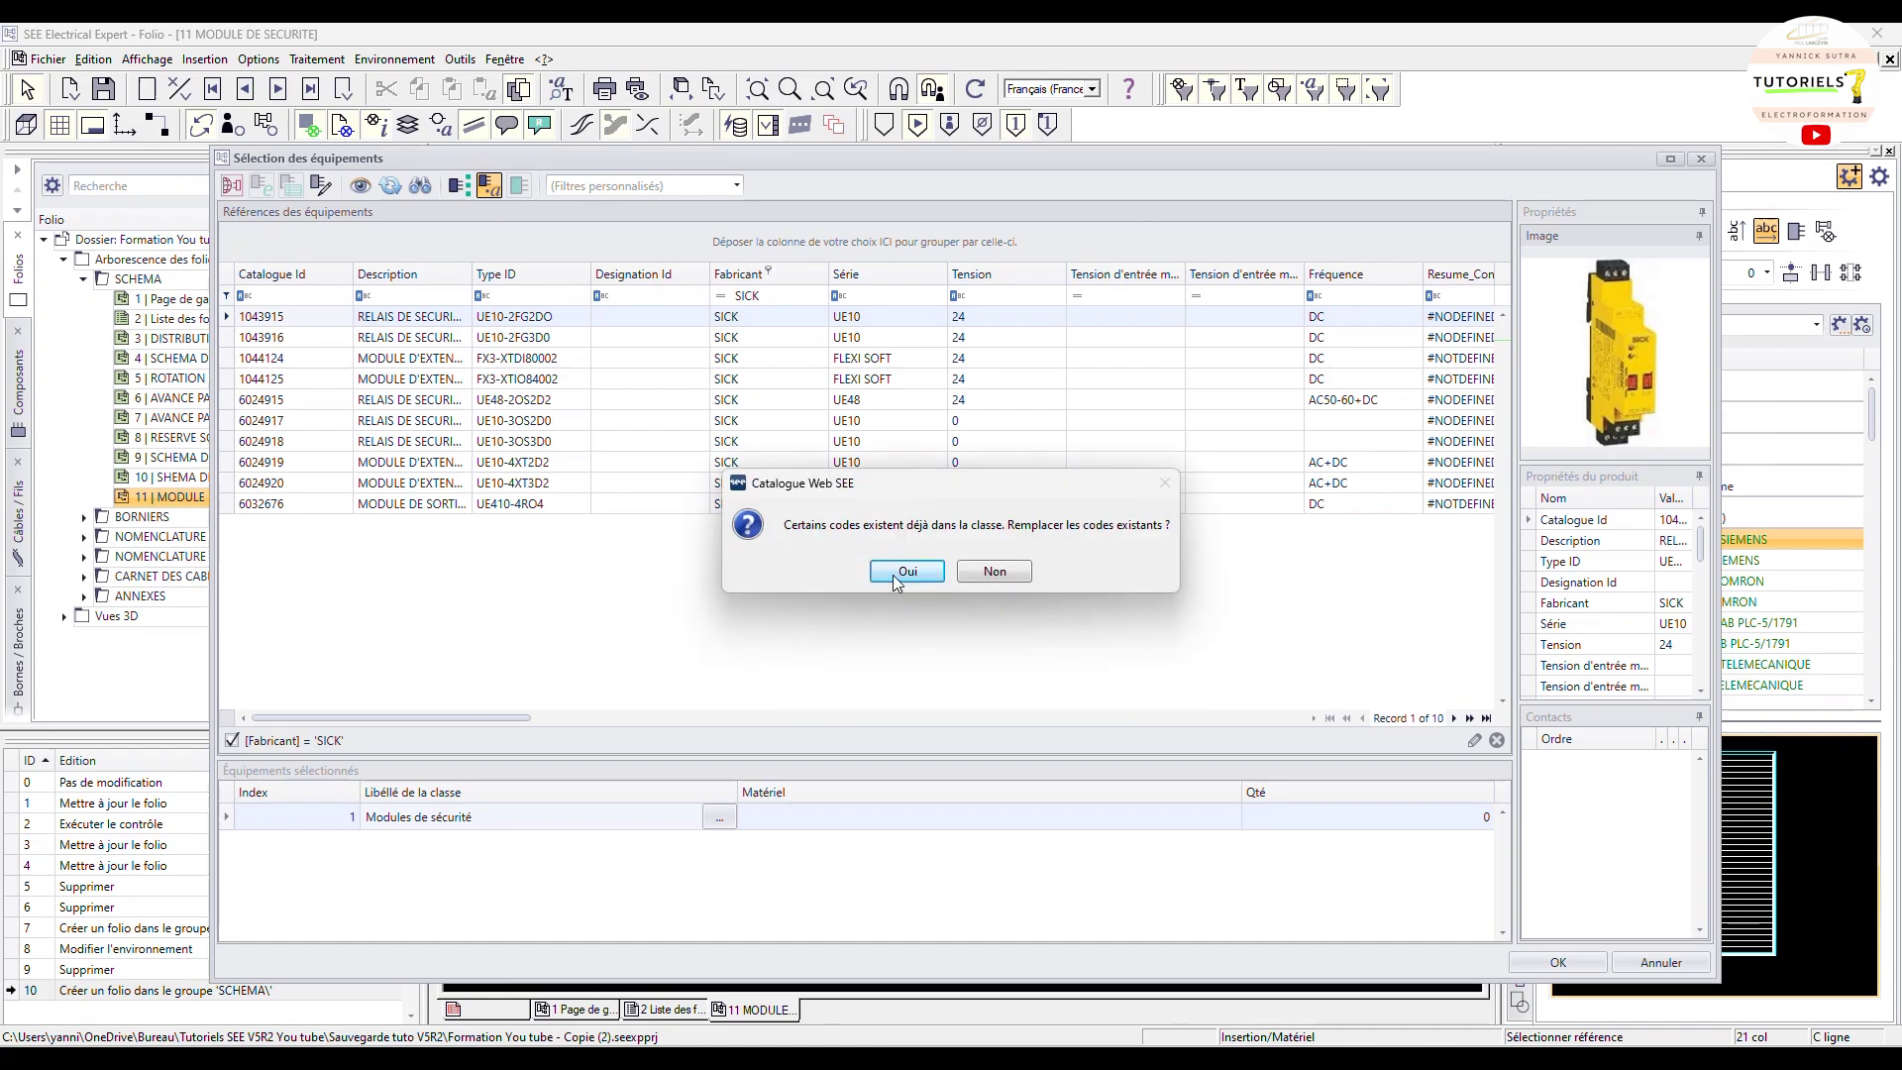
click(896, 576)
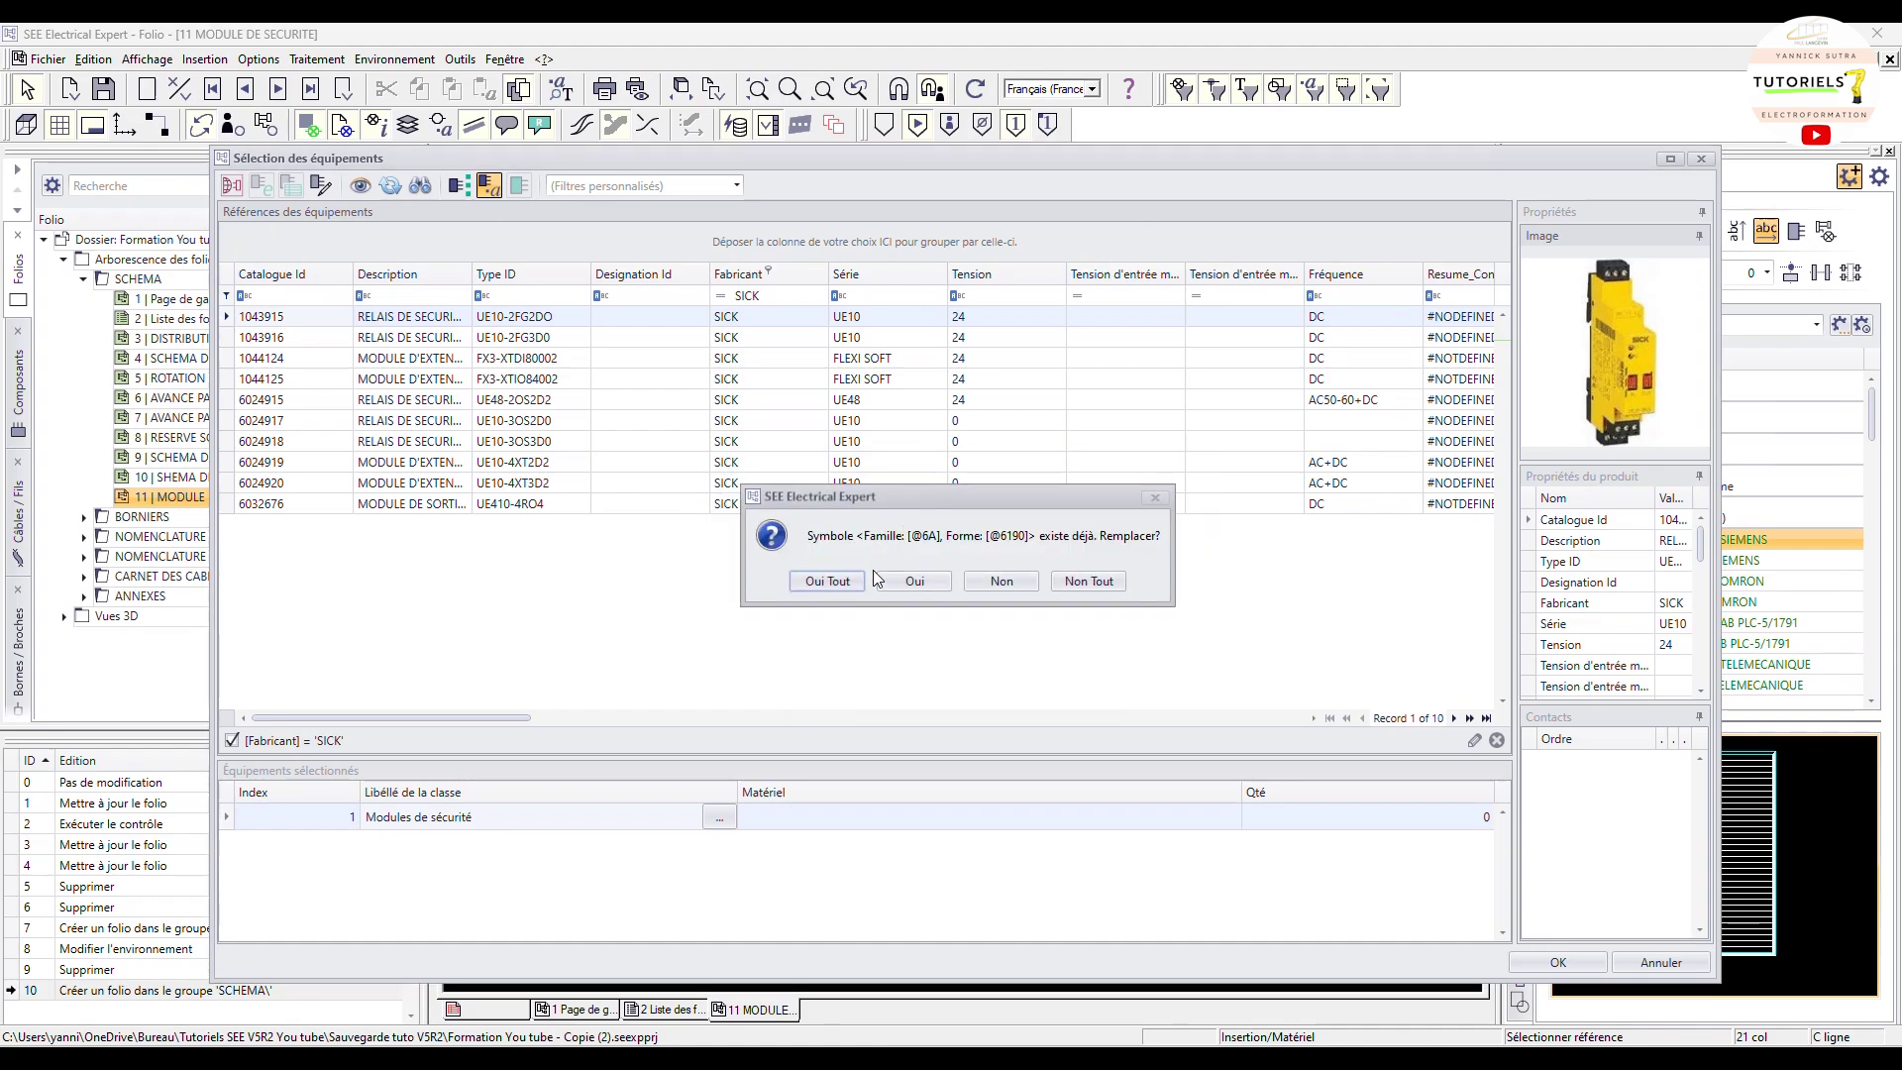
click(827, 582)
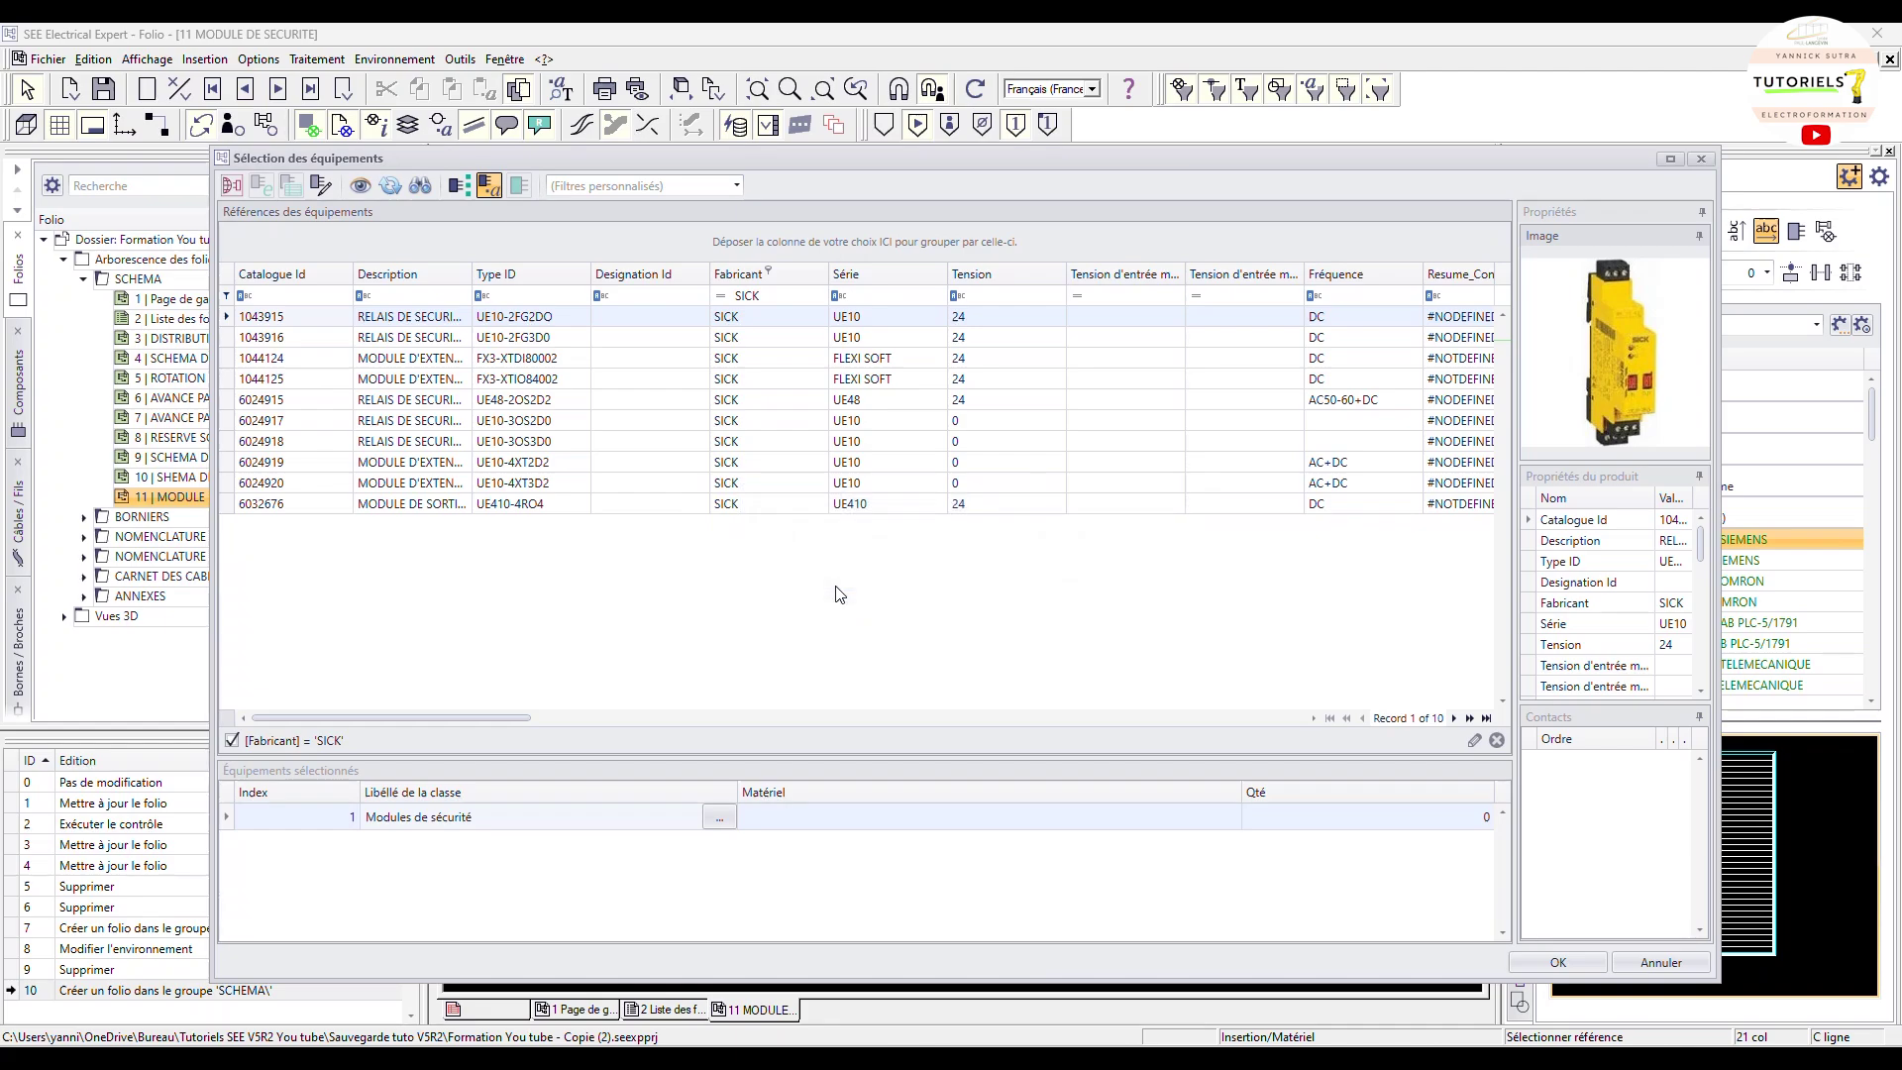
Step: Enter 6024915 as the material of the first equipment row and clear the entry again
click(793, 819)
text(6024915)
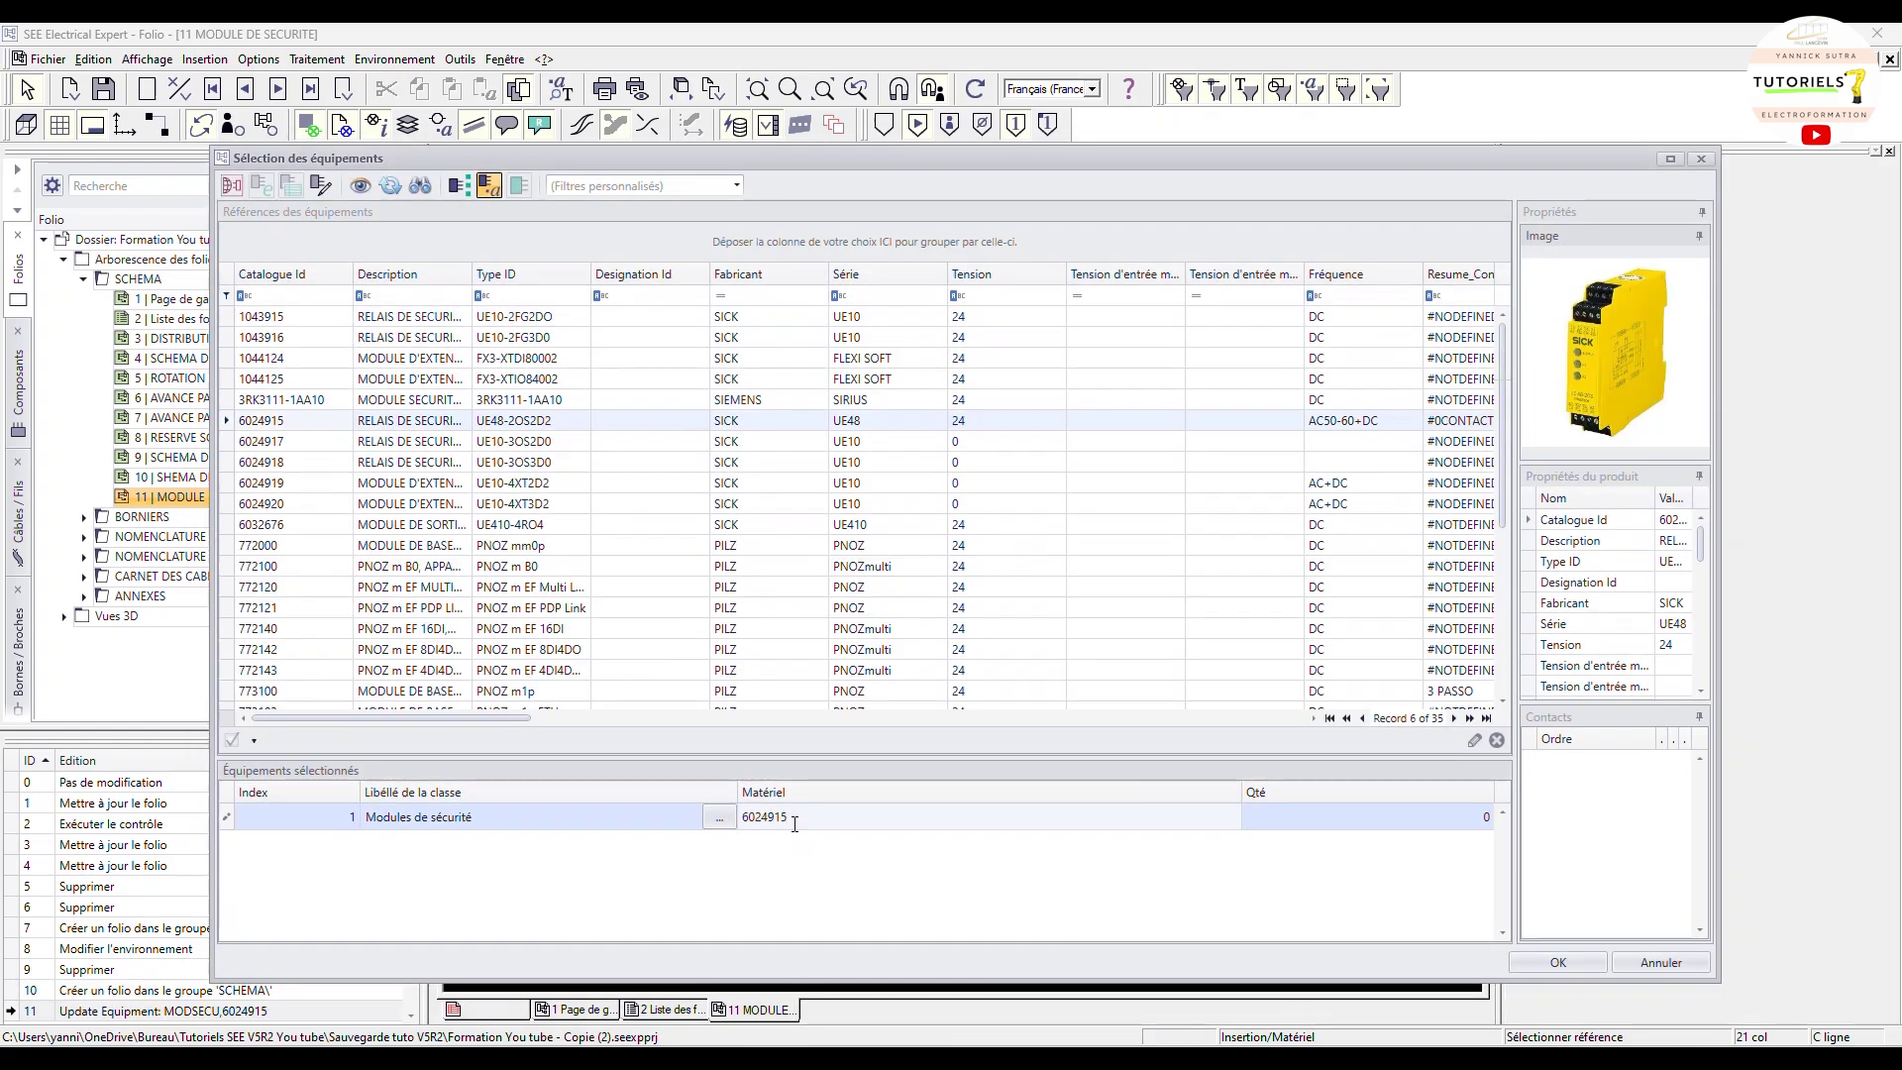
drag(795, 824, 739, 832)
key(Delete)
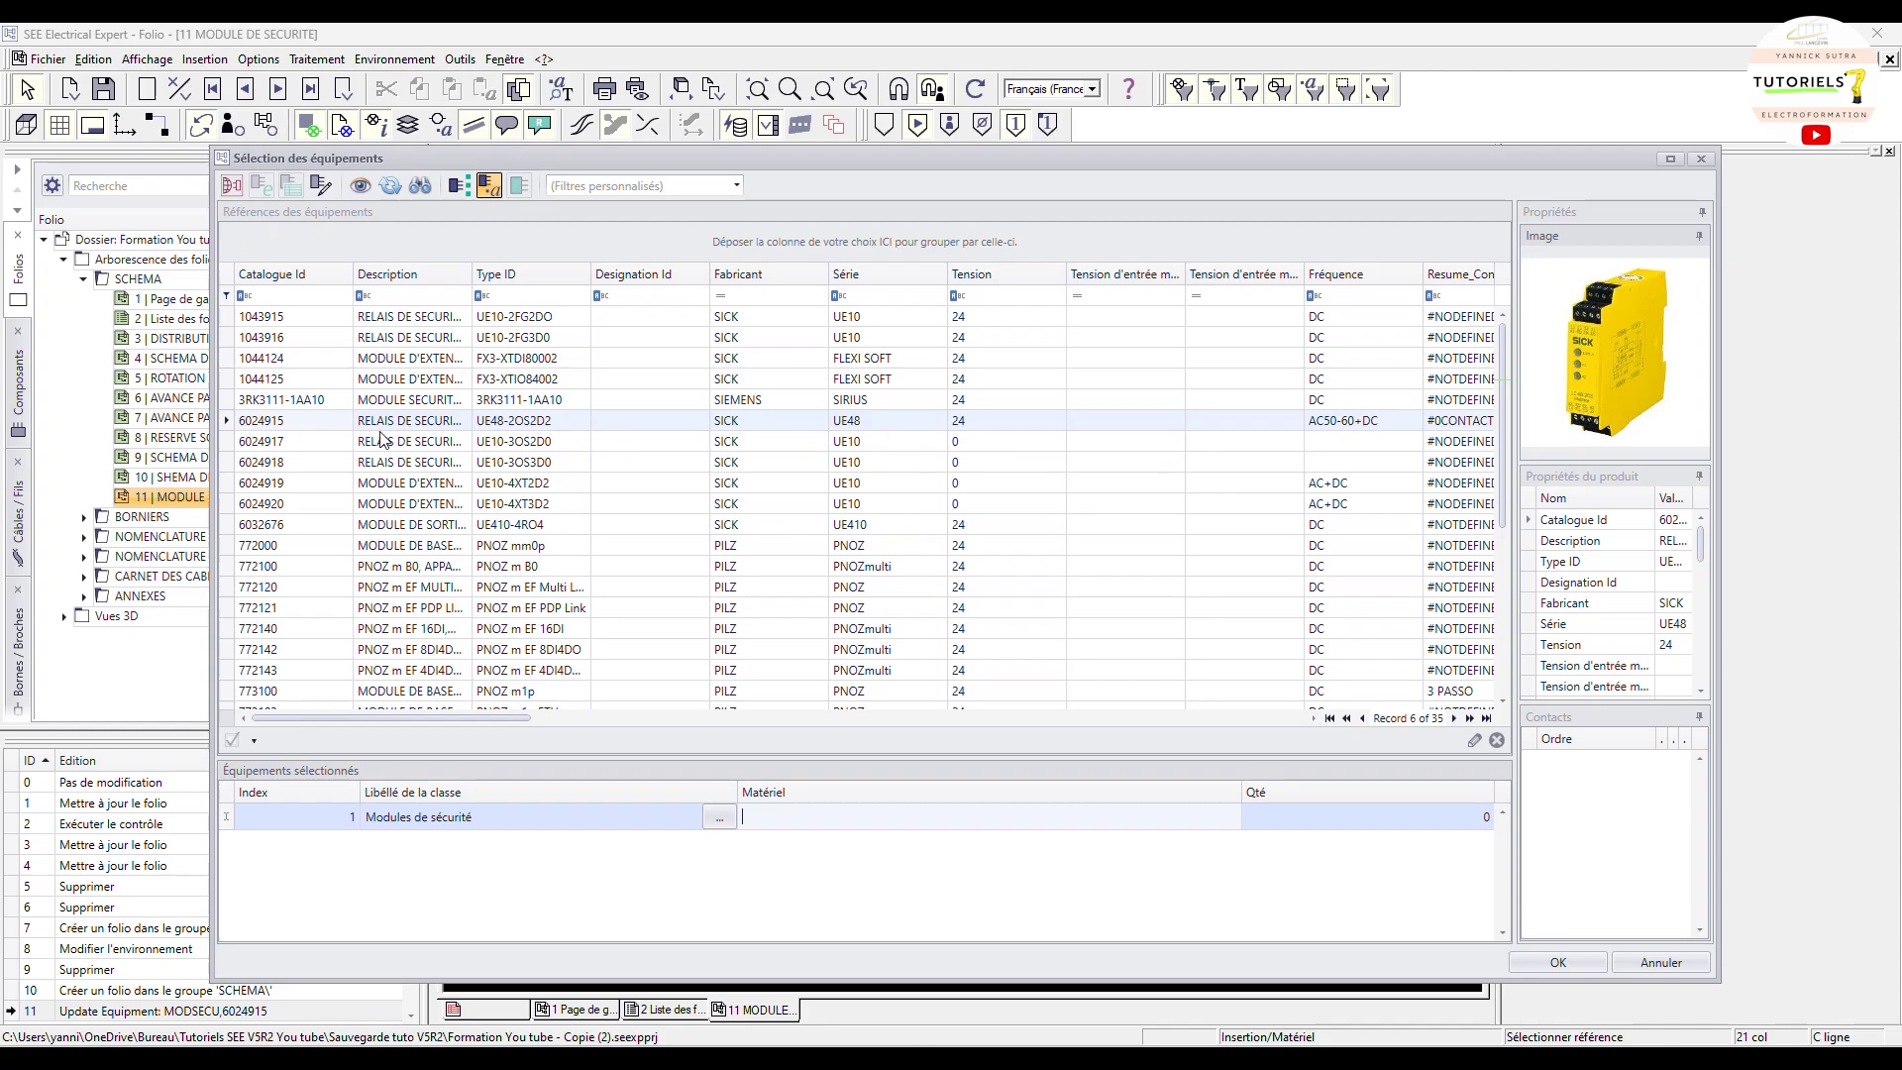
Step: Assign catalogue reference 6024915 to the first equipment row, place its symbol near column 11 mid-folio and end the insertion
double_click(259, 426)
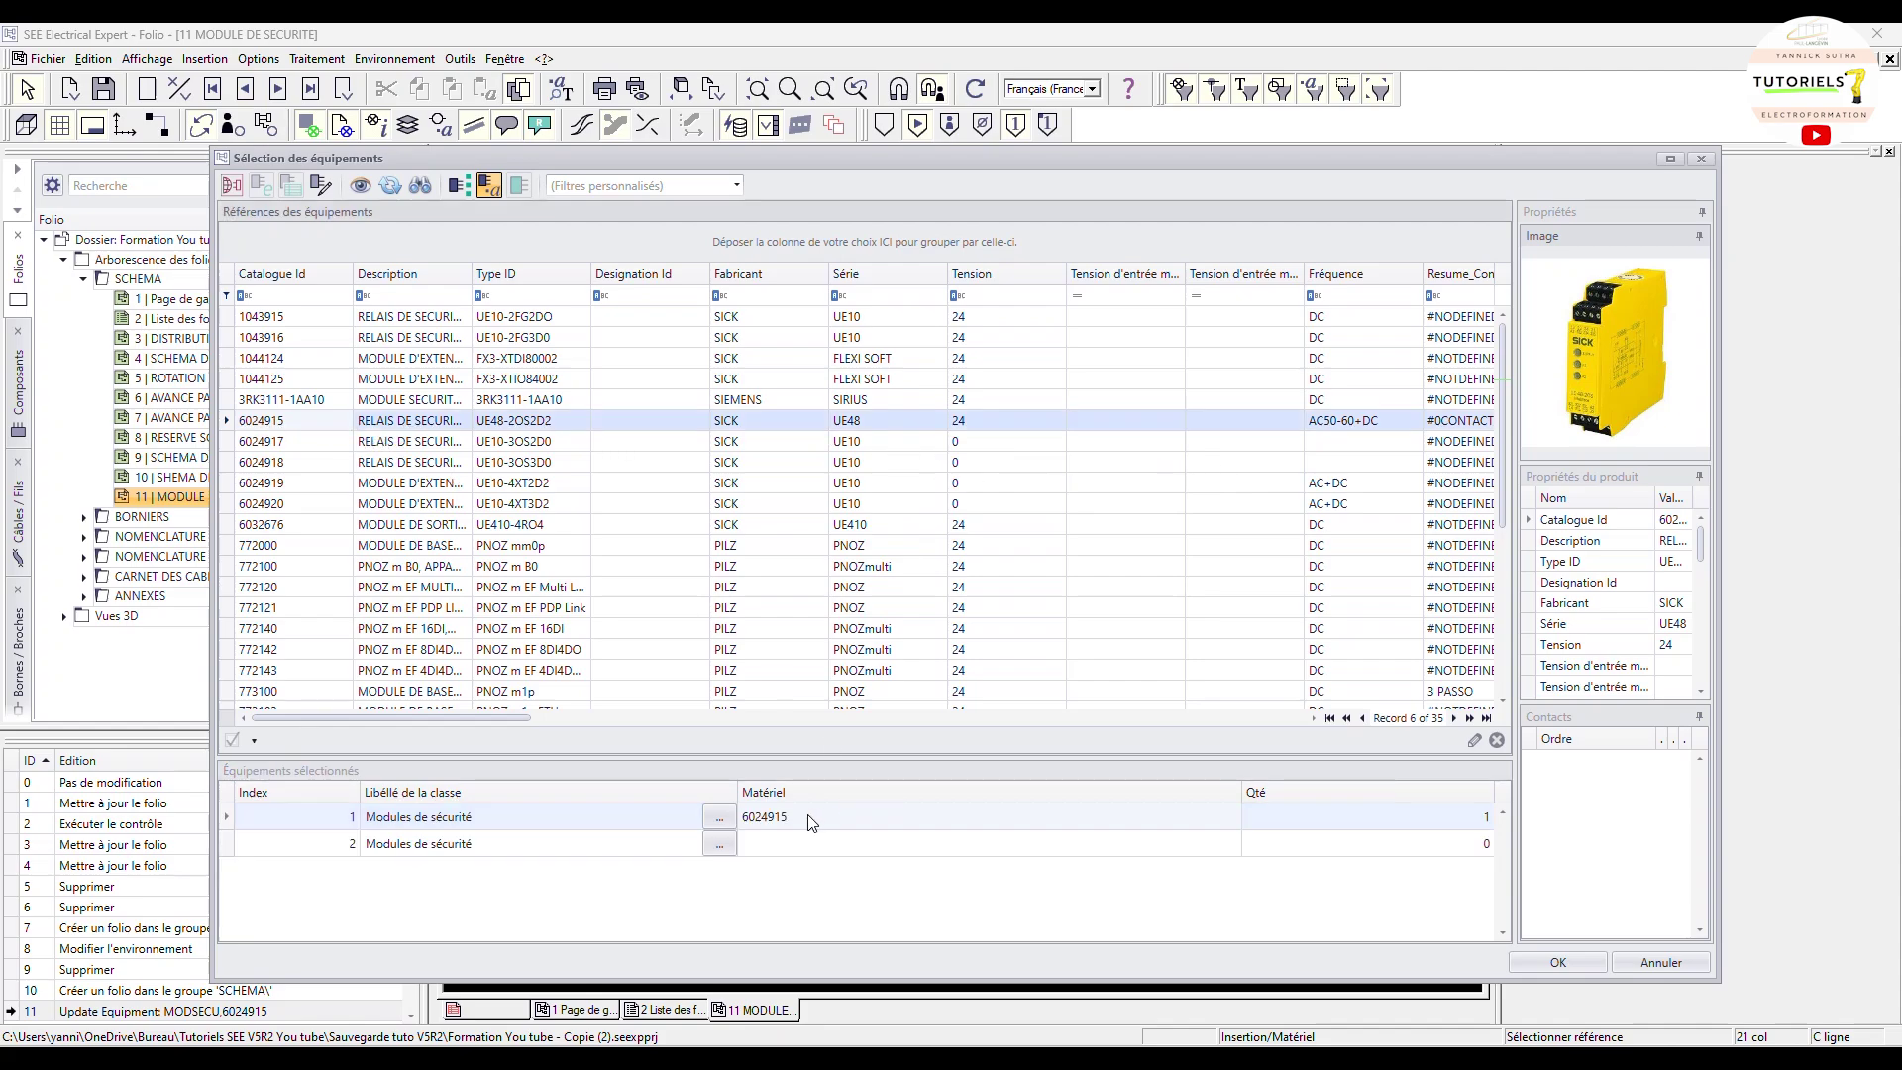
click(1541, 967)
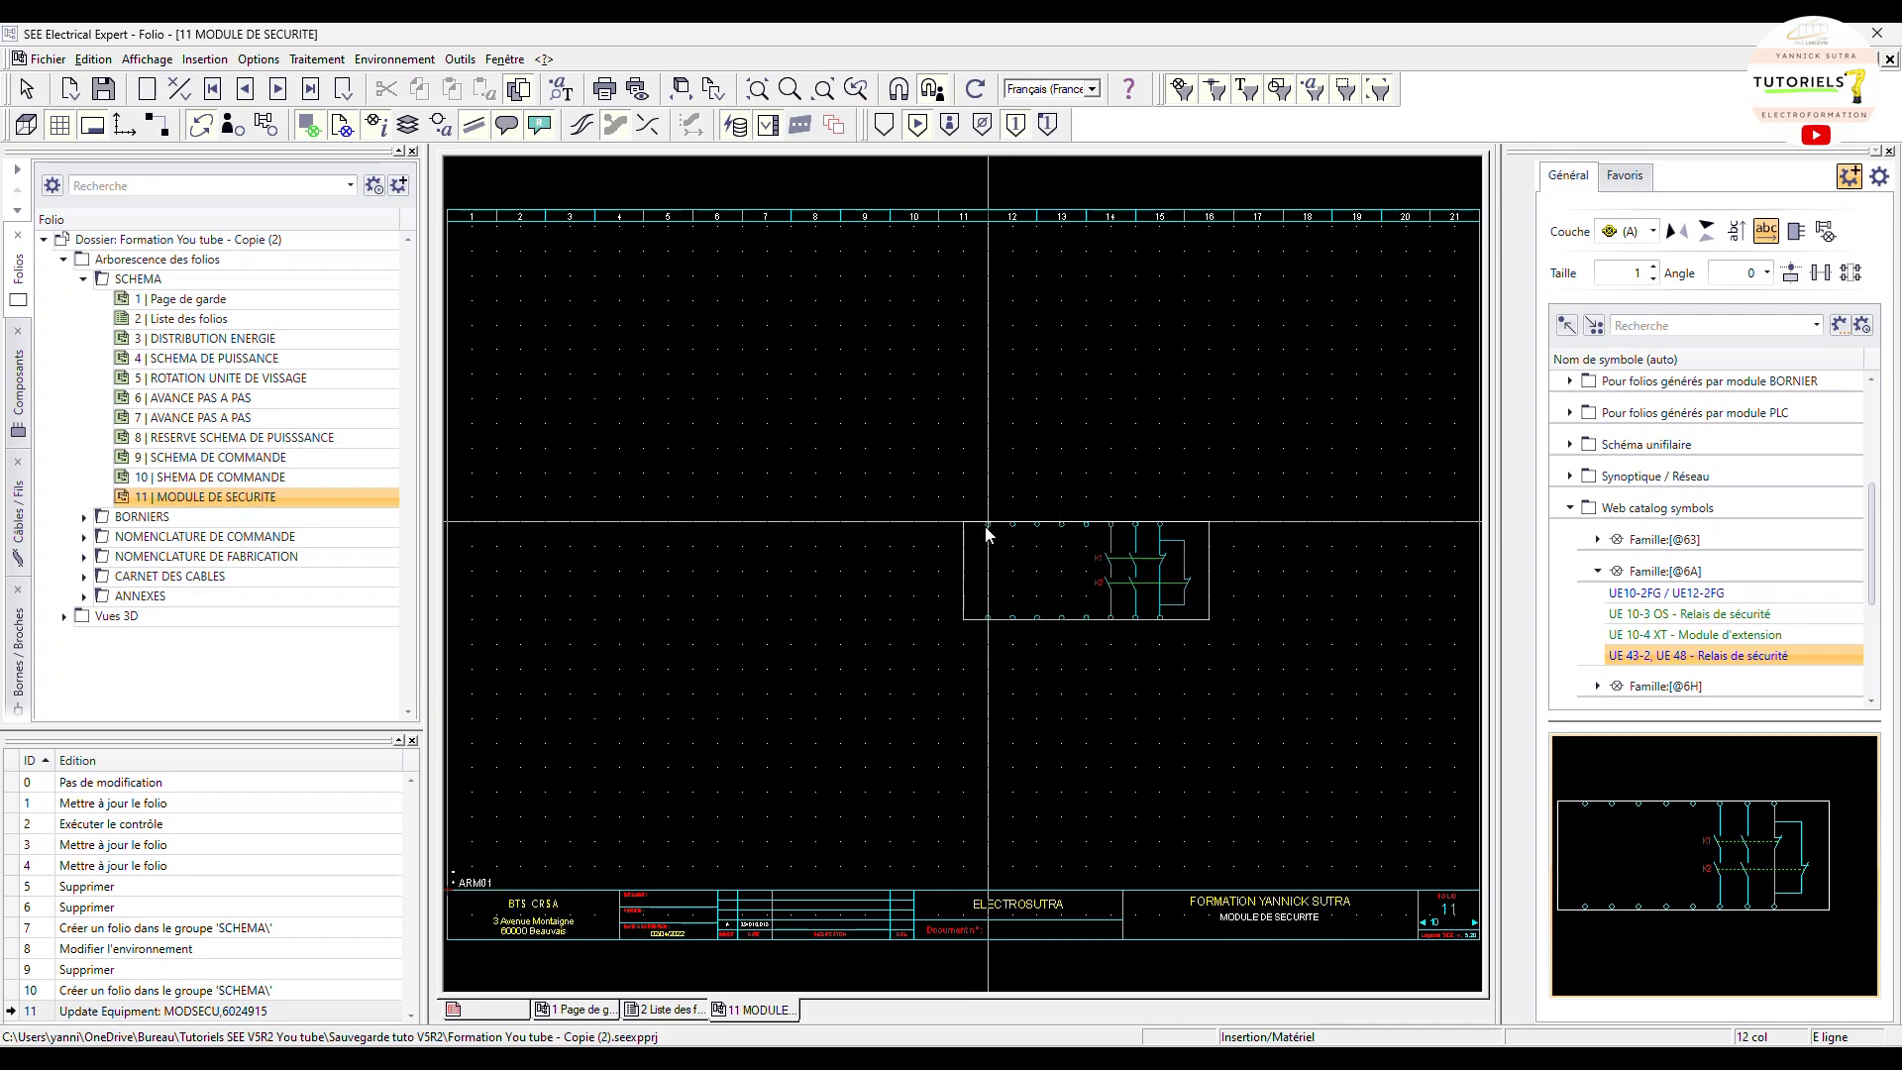
click(978, 526)
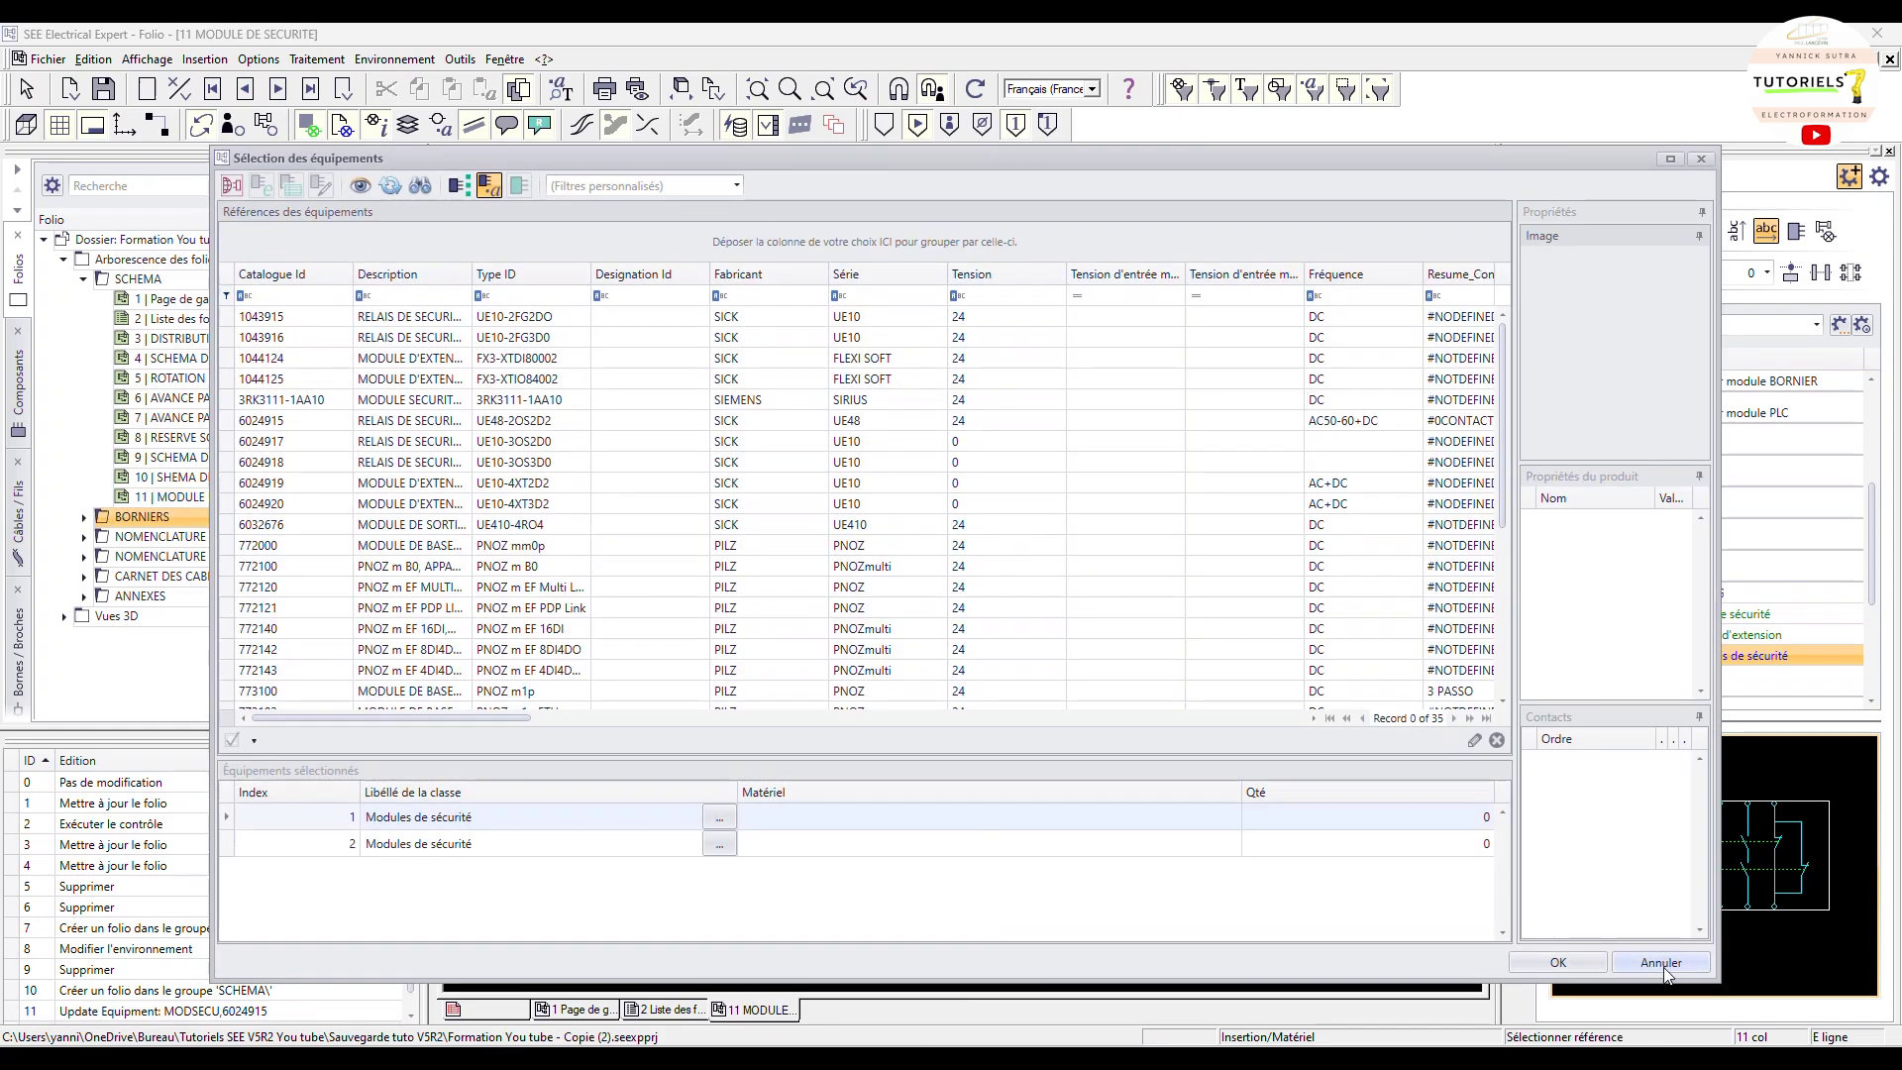
click(1661, 963)
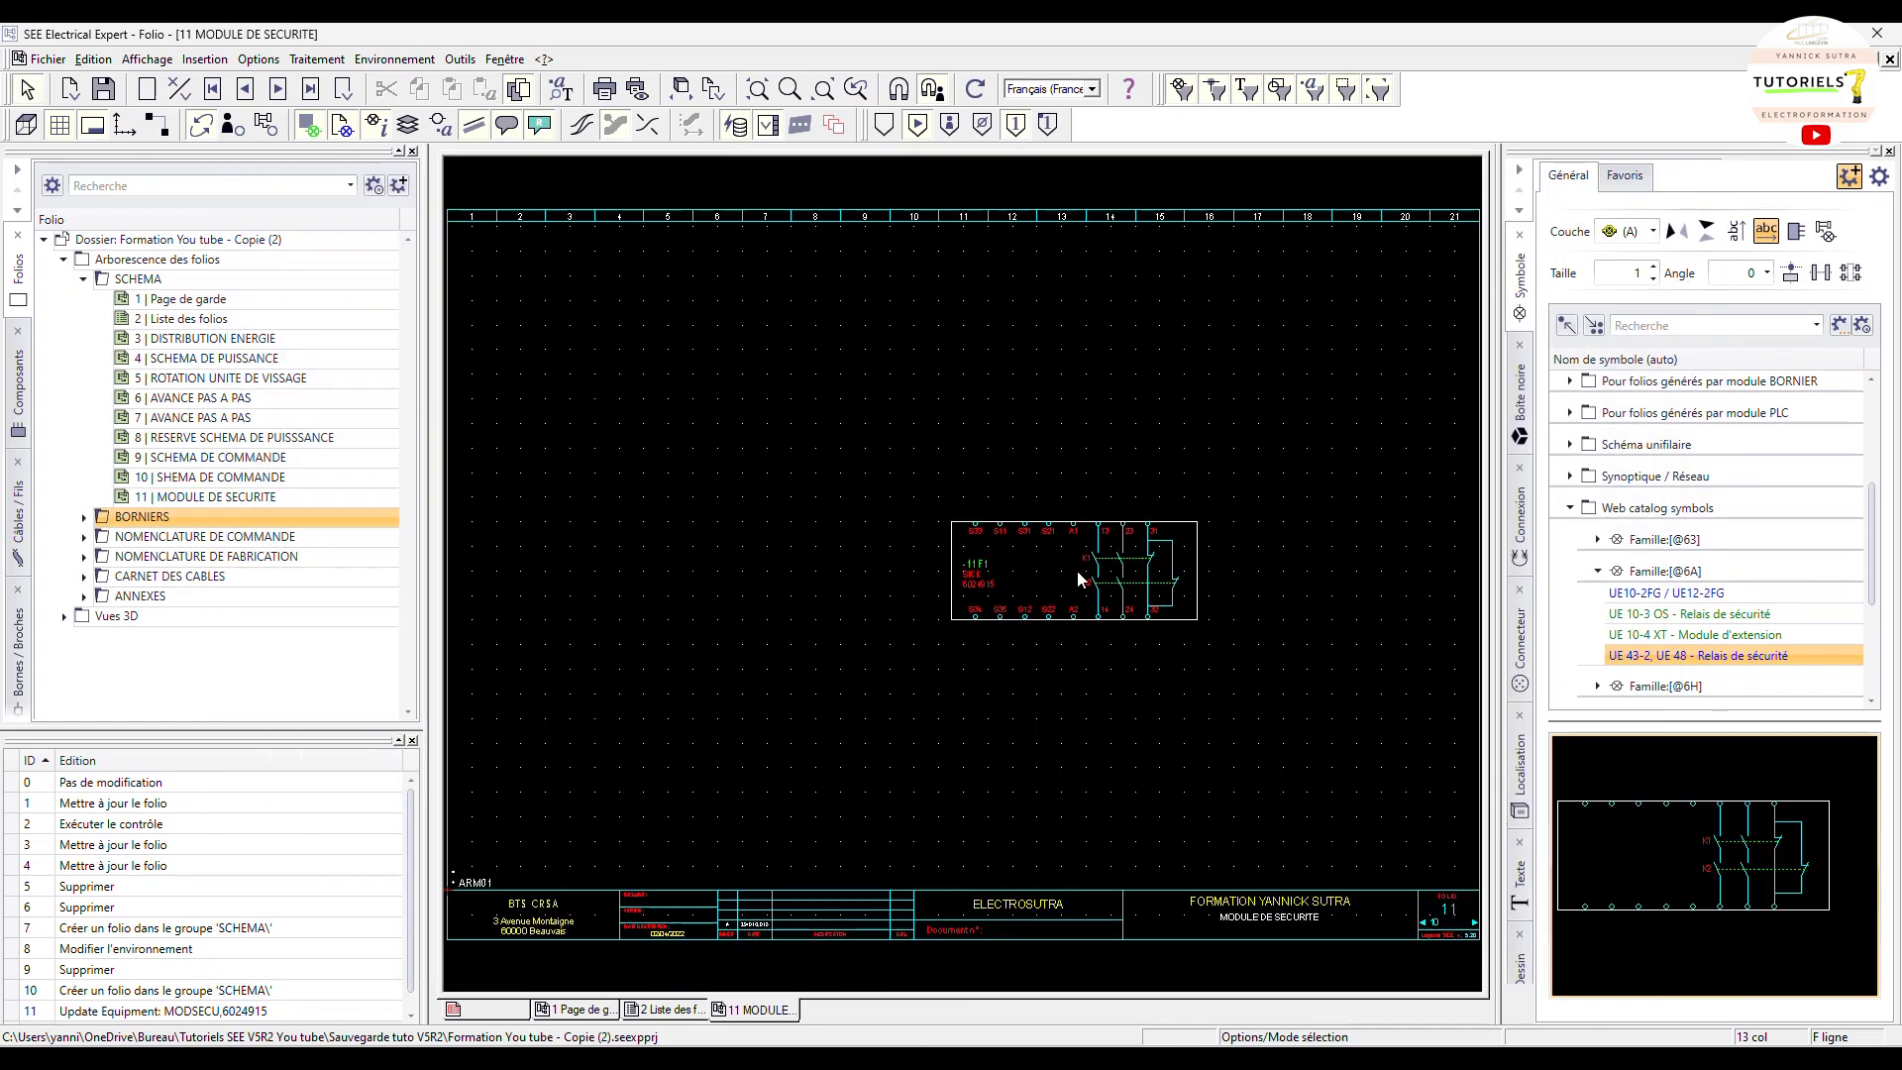
Step: Move the safety module symbol to the left so that its left edge lines up with column 10
scroll(1078, 569, up, 2)
scroll(1080, 583, up, 2)
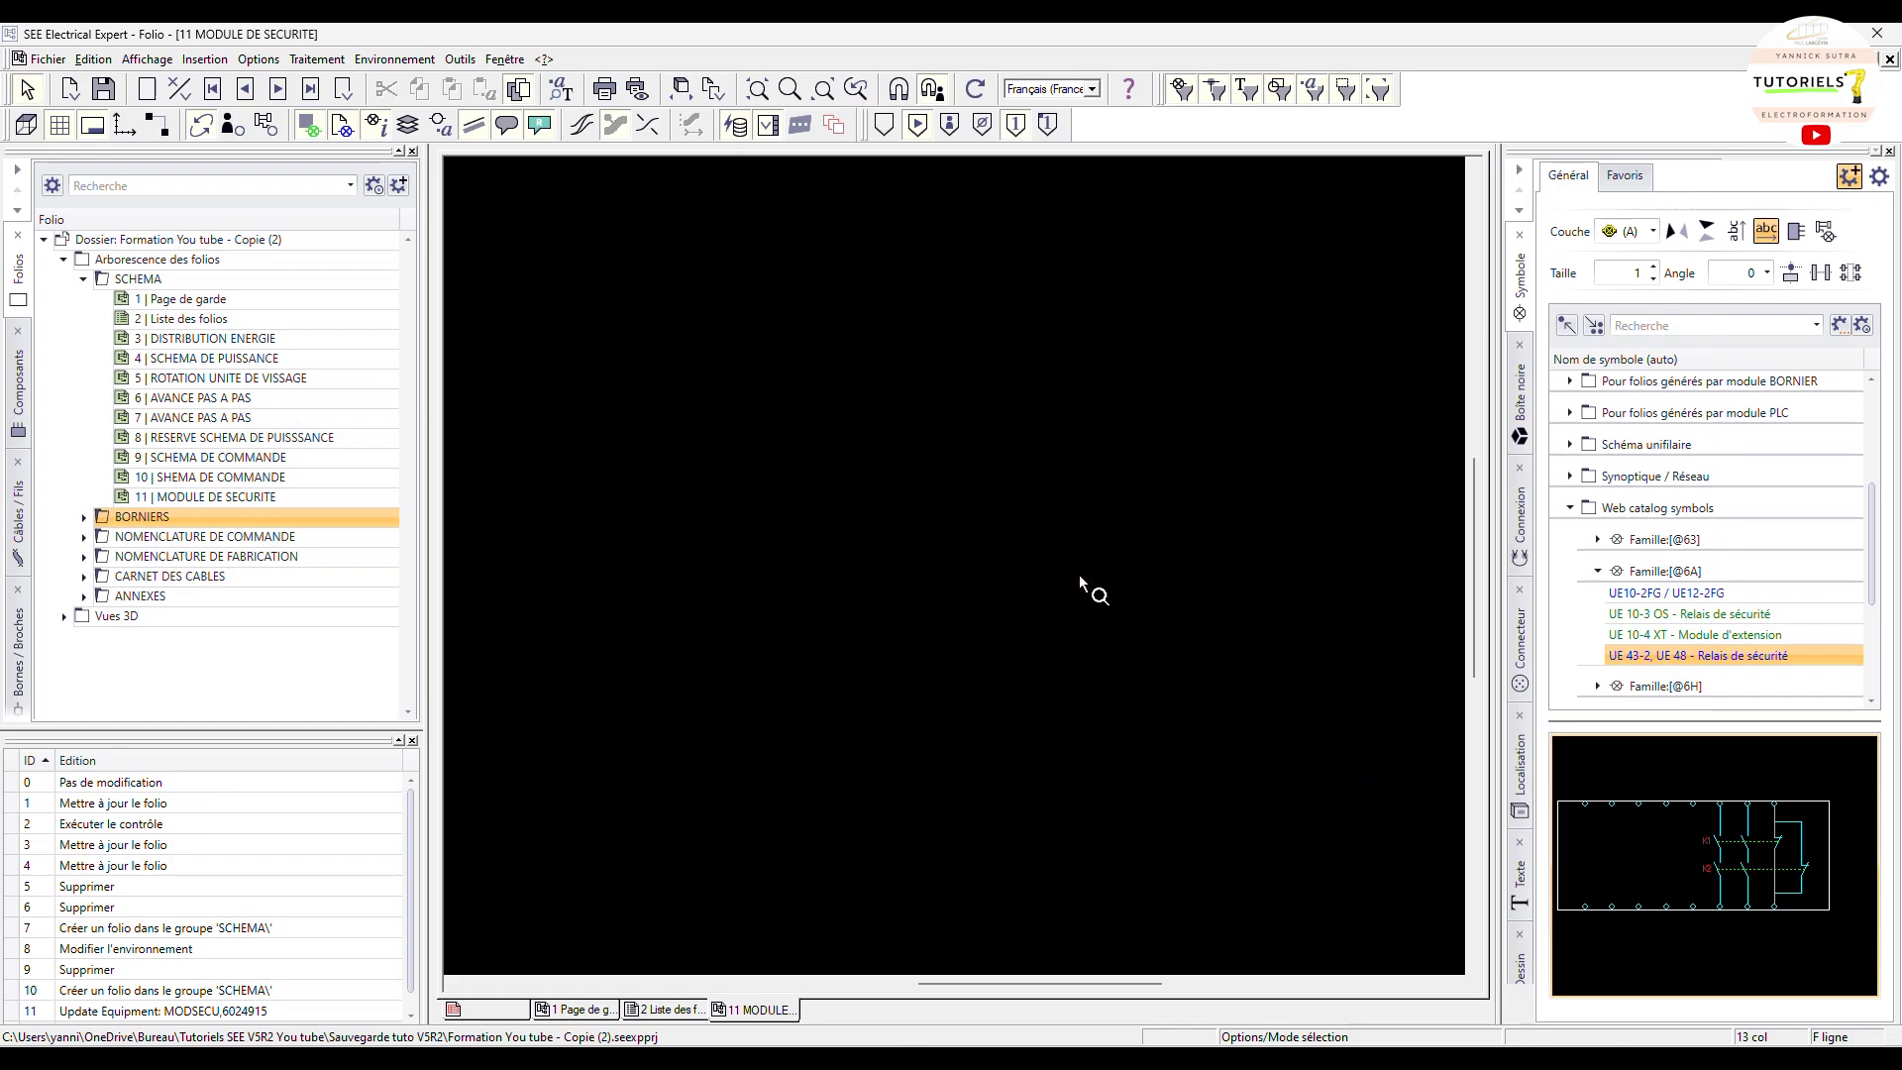
scroll(1080, 582, down, 2)
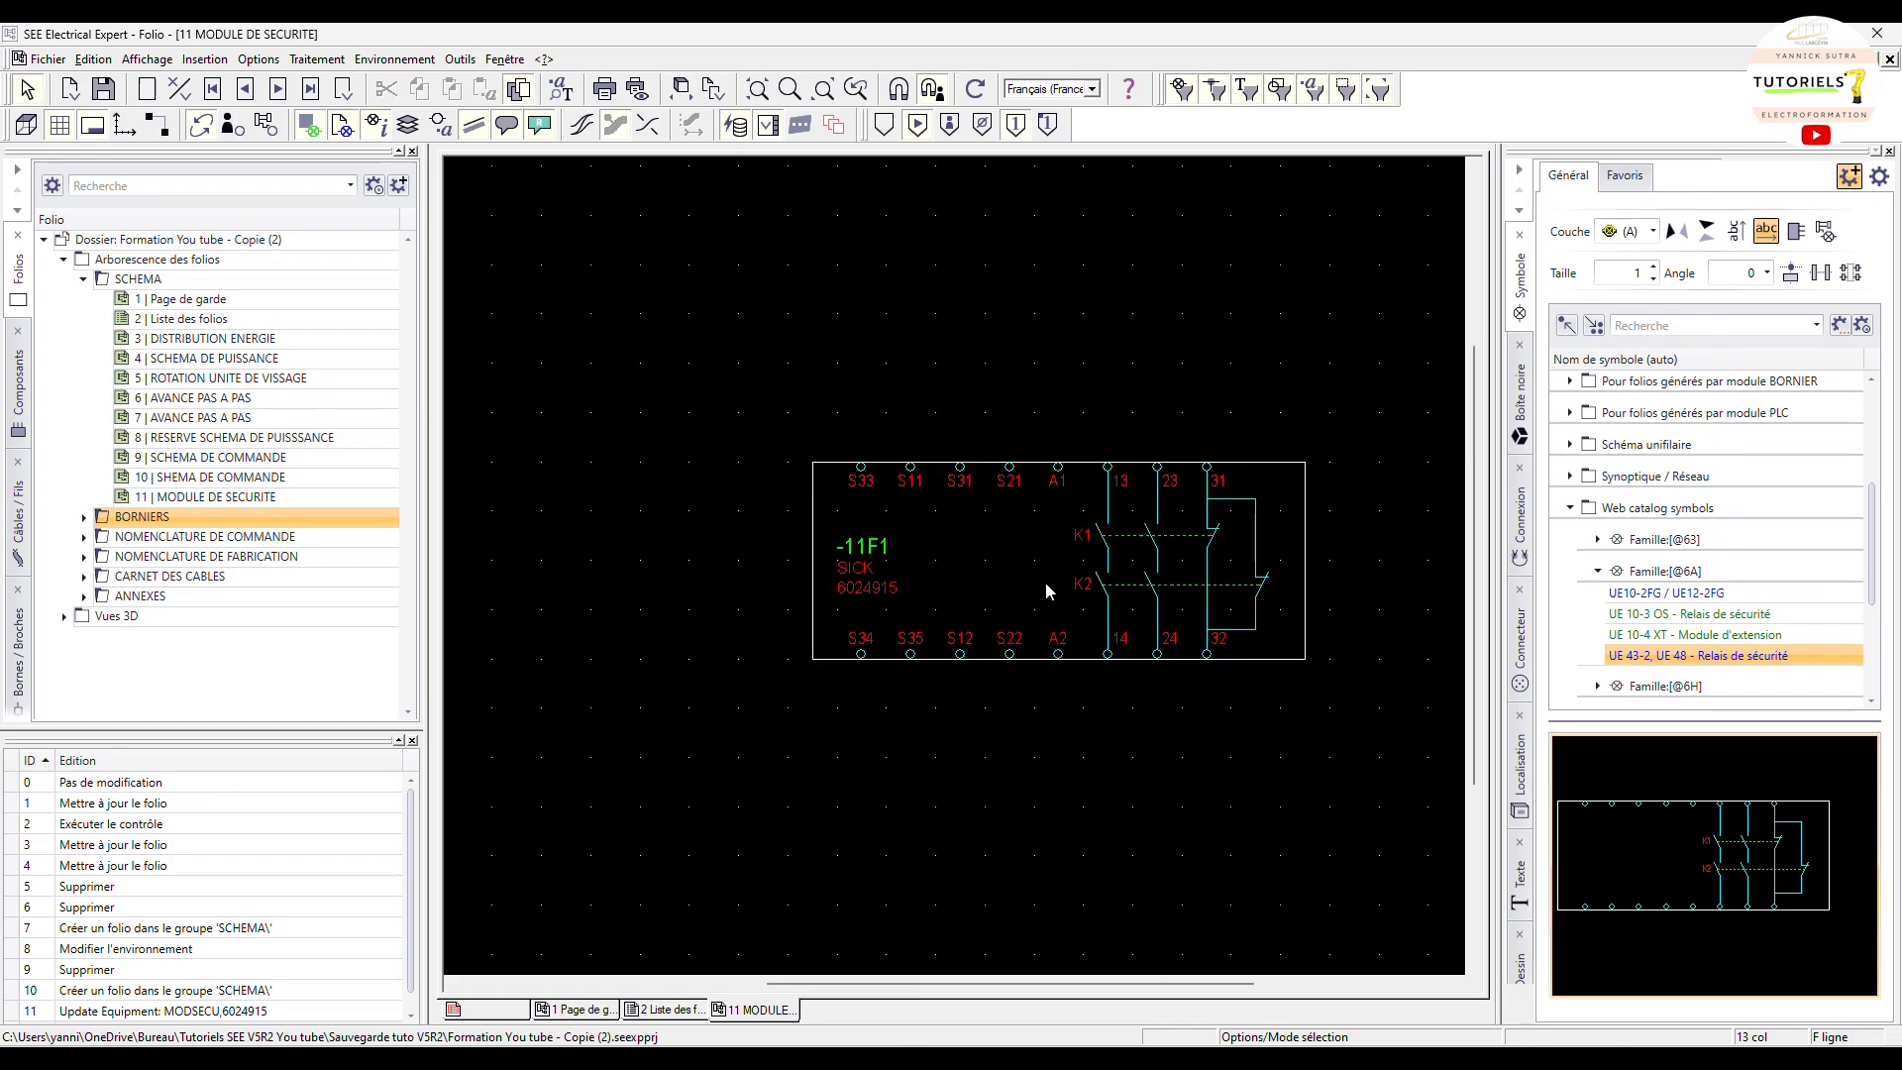
drag(1049, 591, 974, 592)
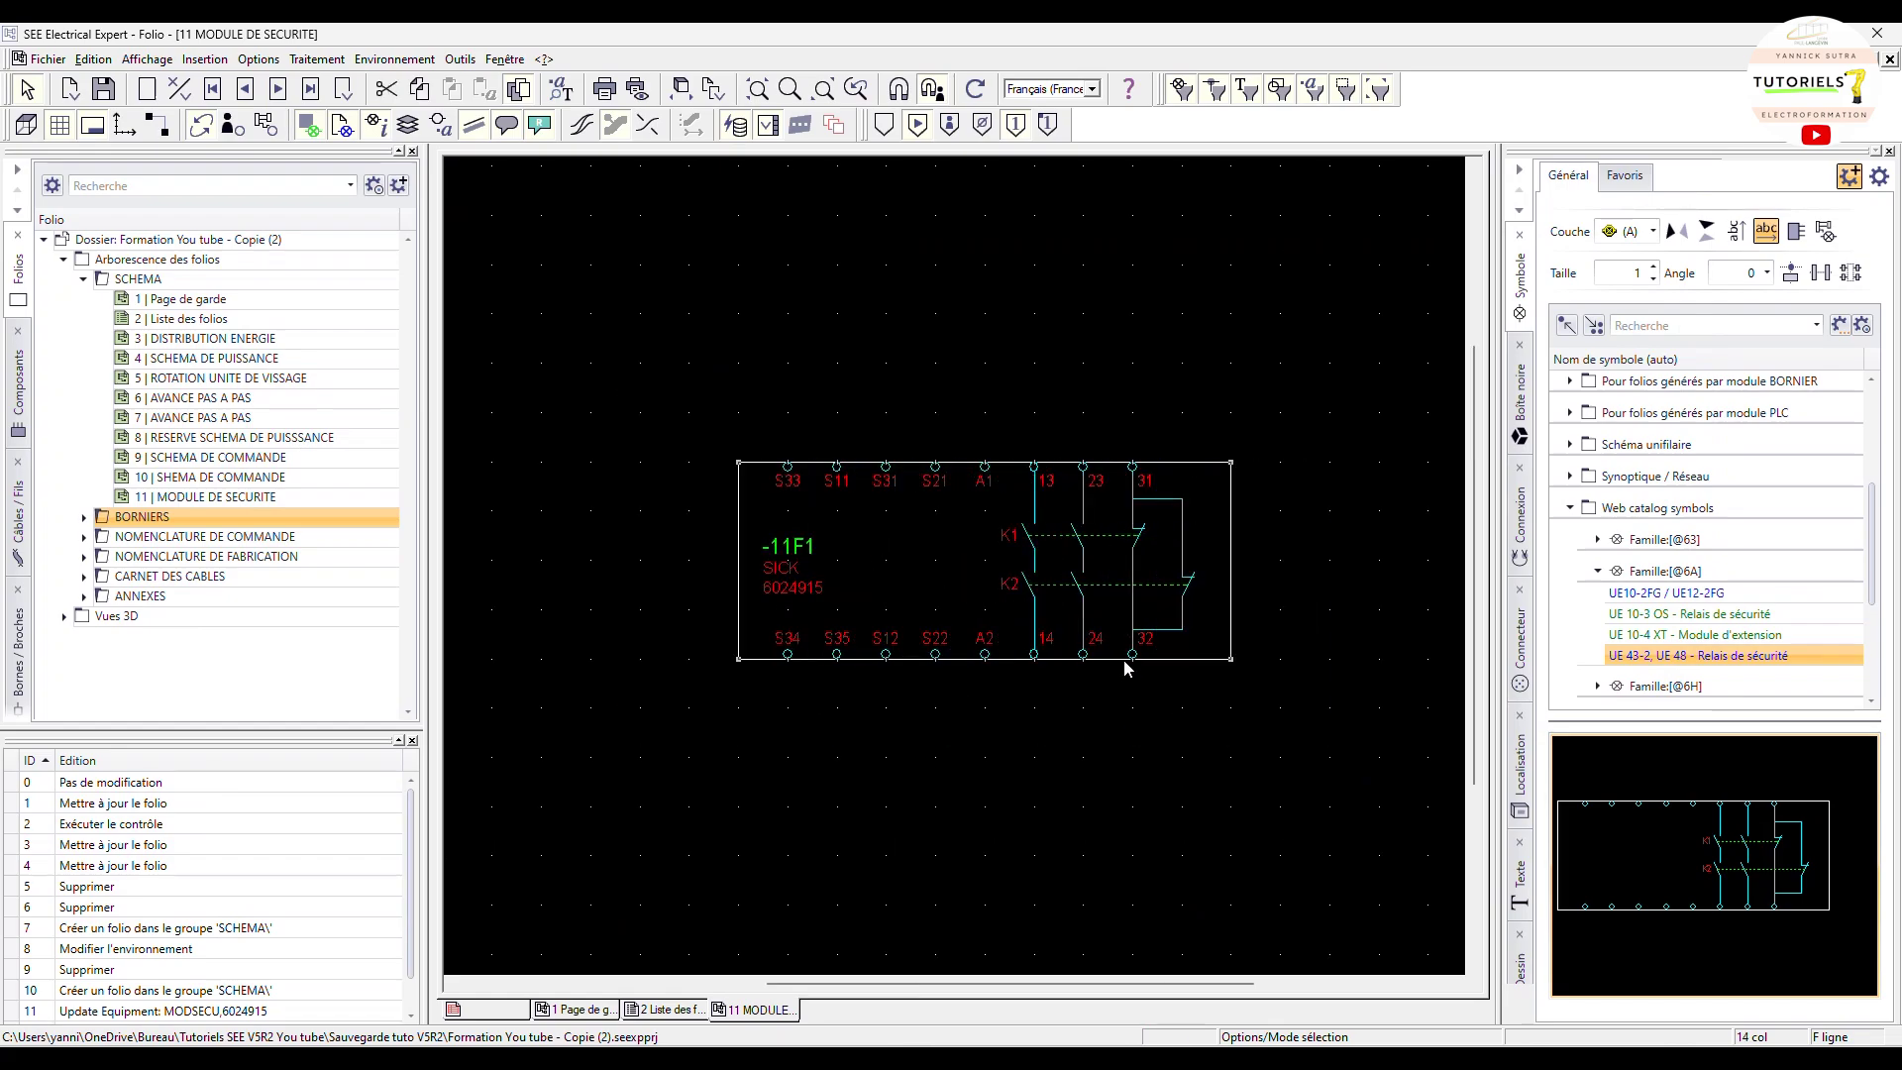
scroll(1125, 665, down, 2)
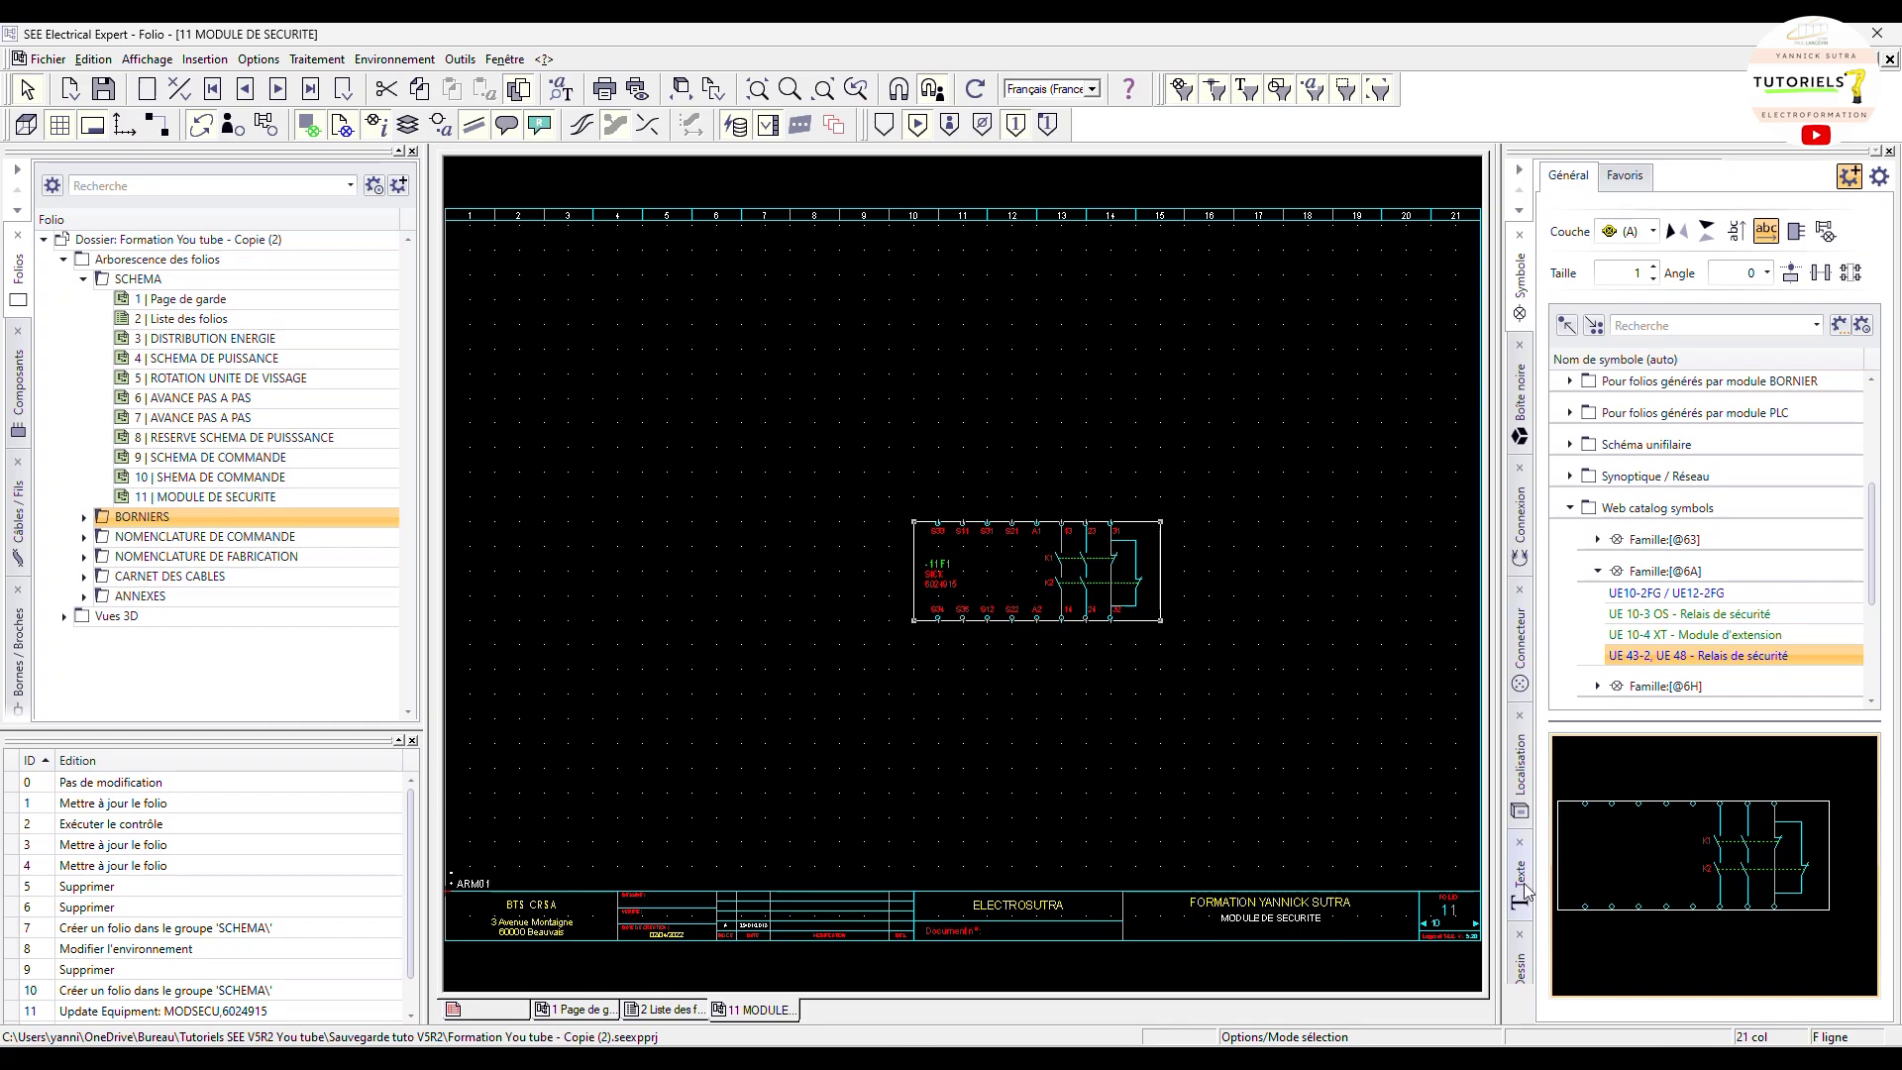
Step: Start inserting an original-size image and browse to the Photos folder in Tutoriels SEE V5R2 You tube on the Bureau
click(1521, 975)
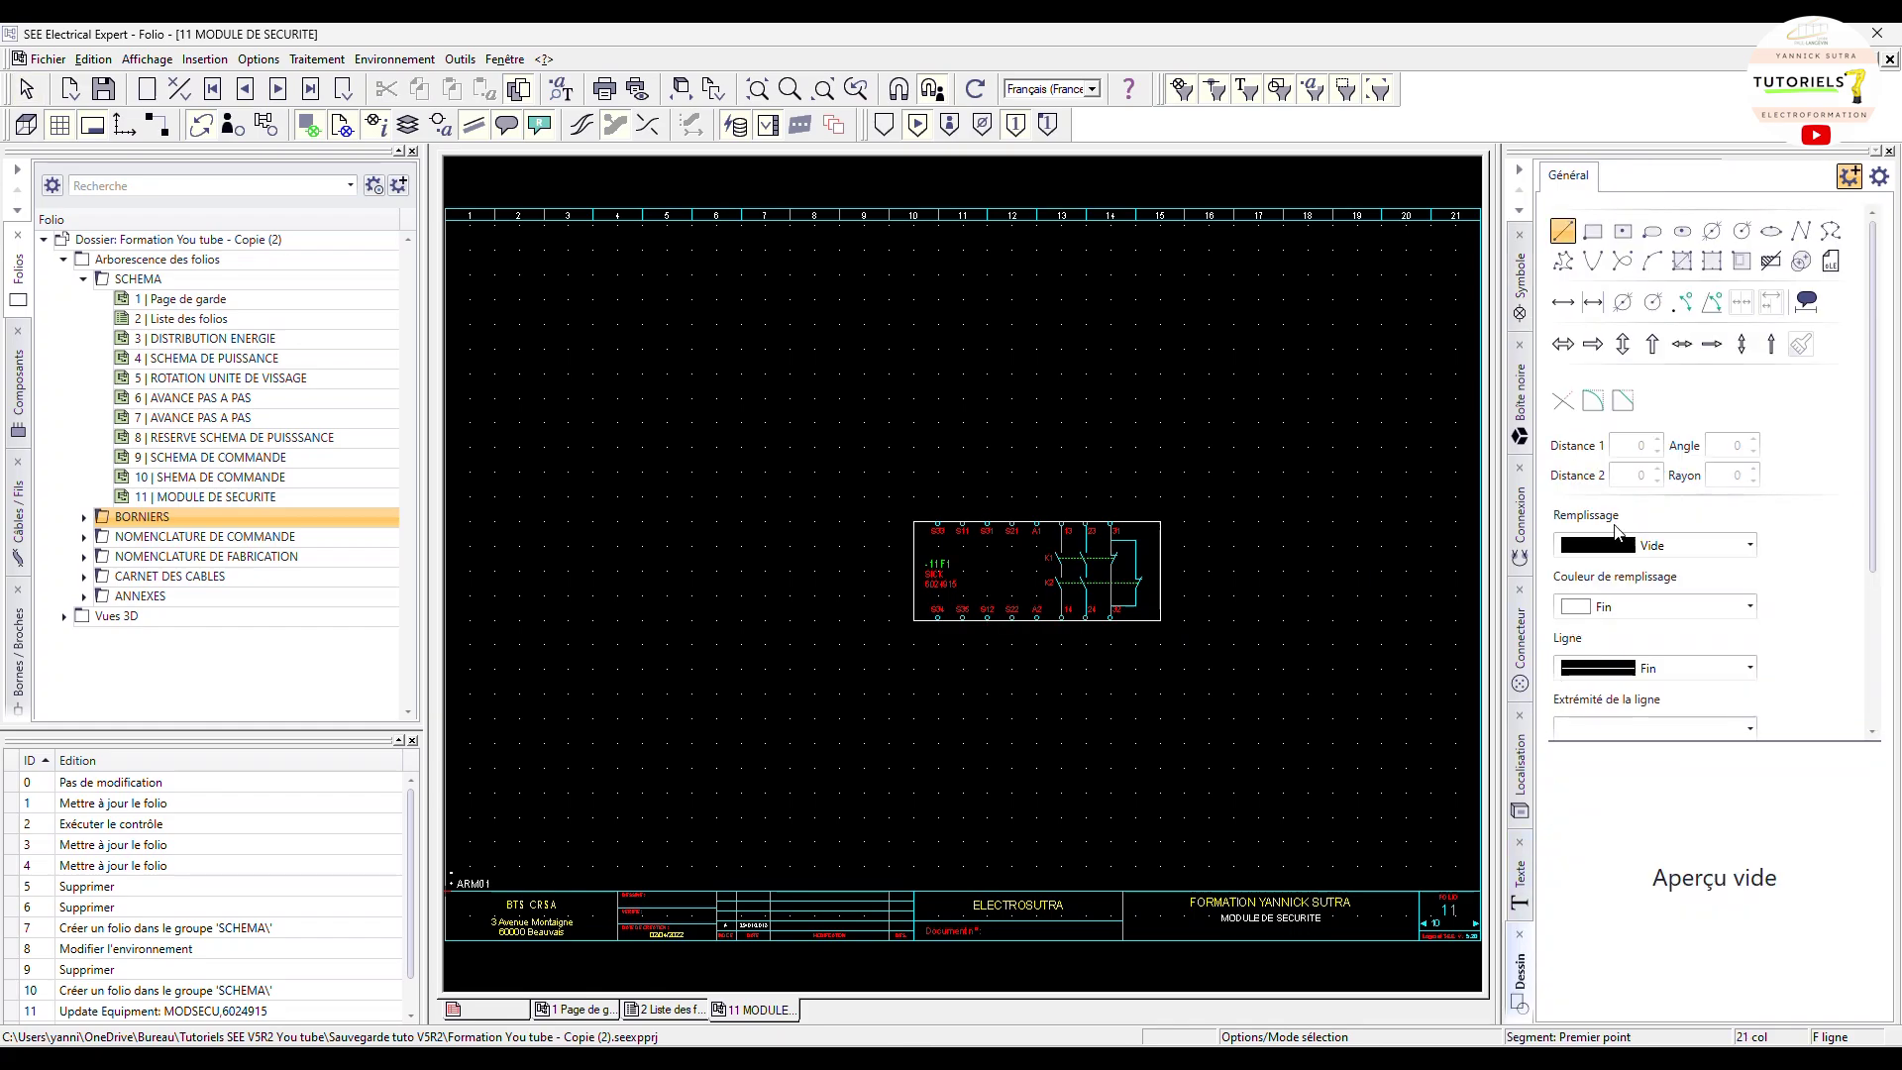
click(1743, 268)
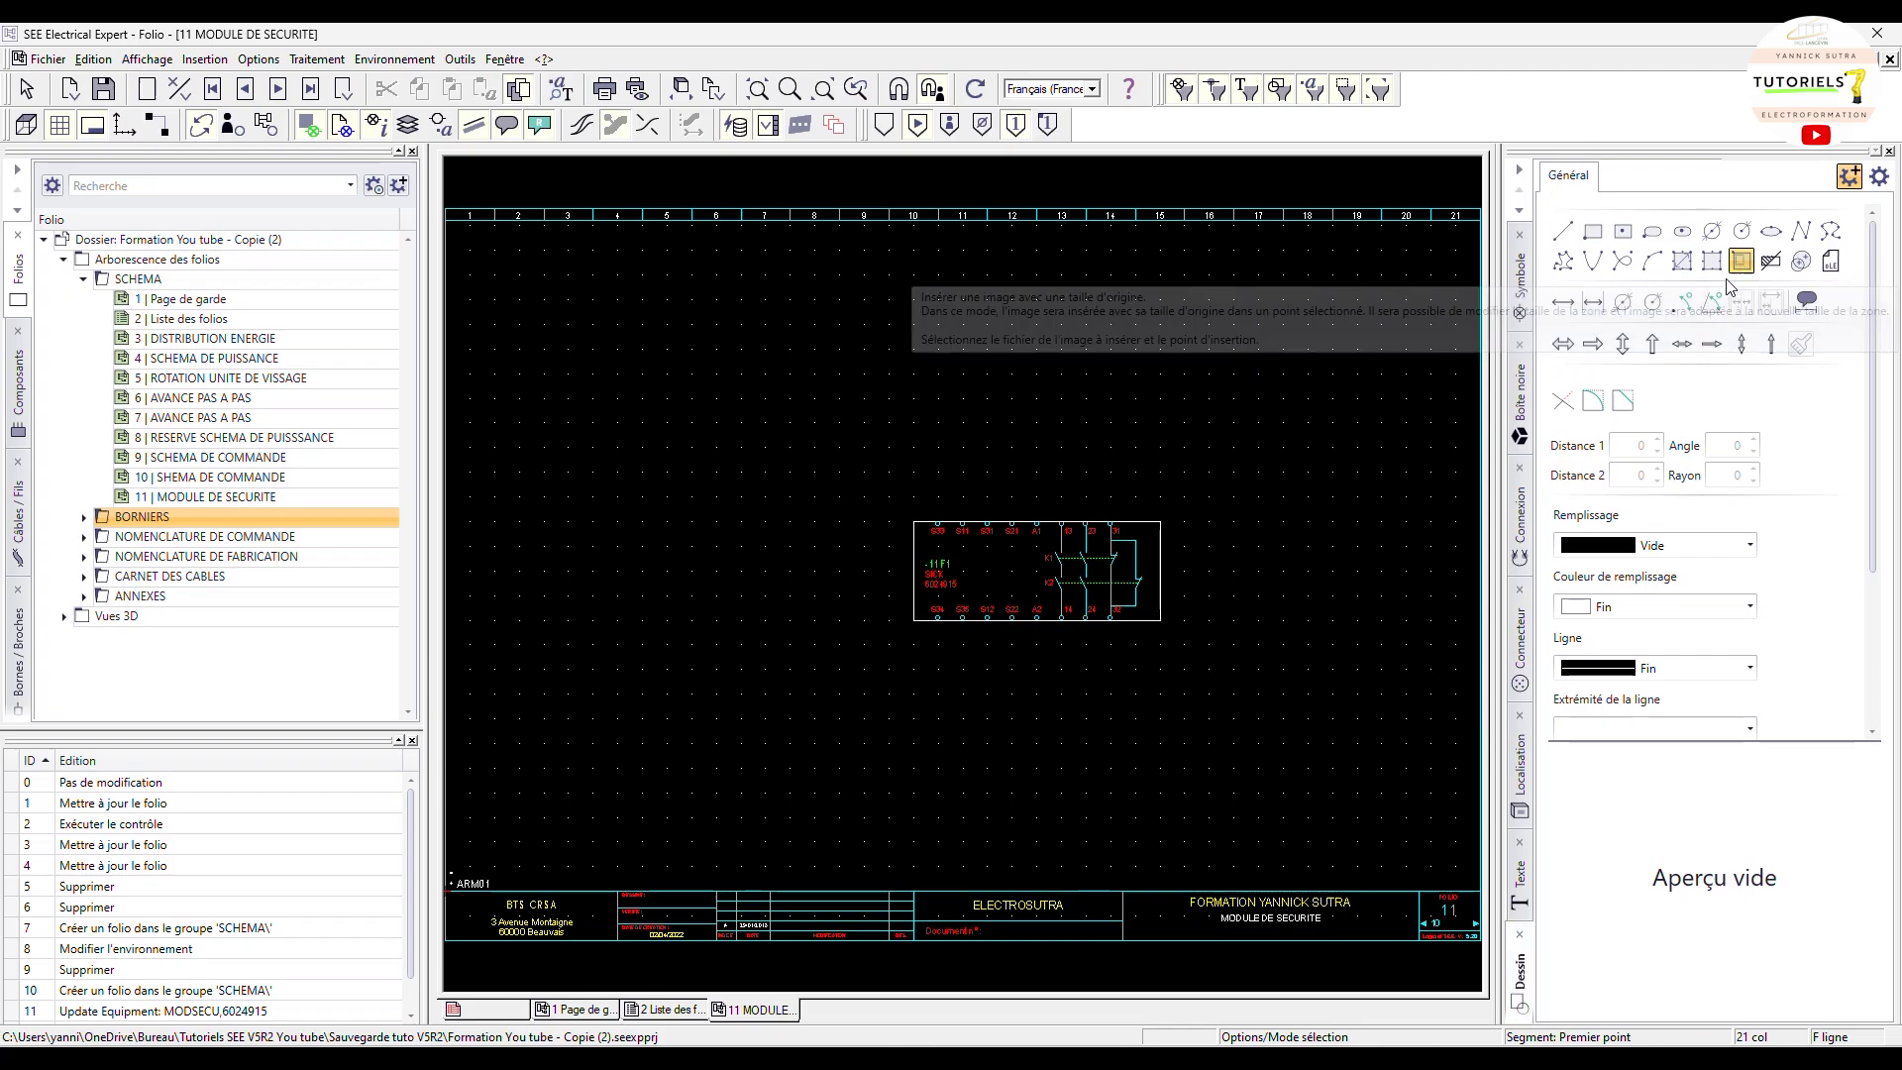
click(1189, 424)
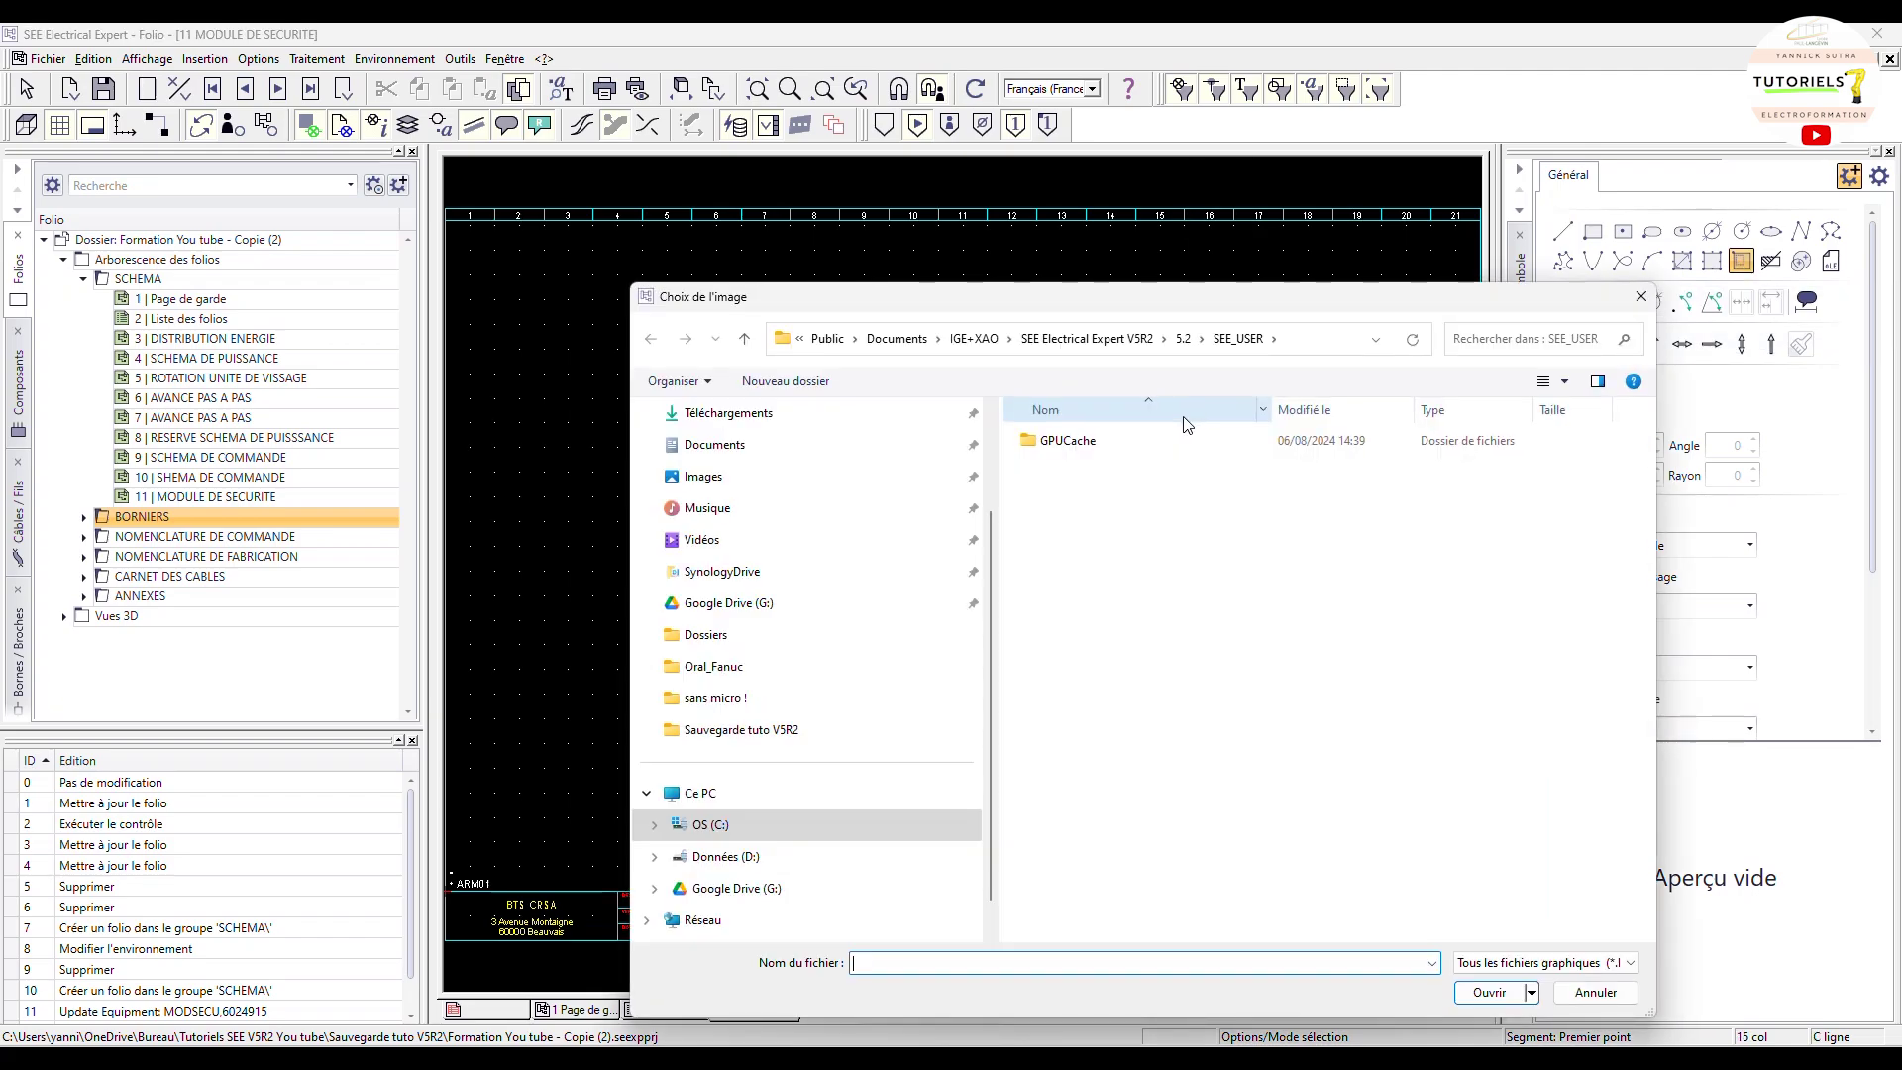
scroll(733, 535, up, 3)
click(729, 519)
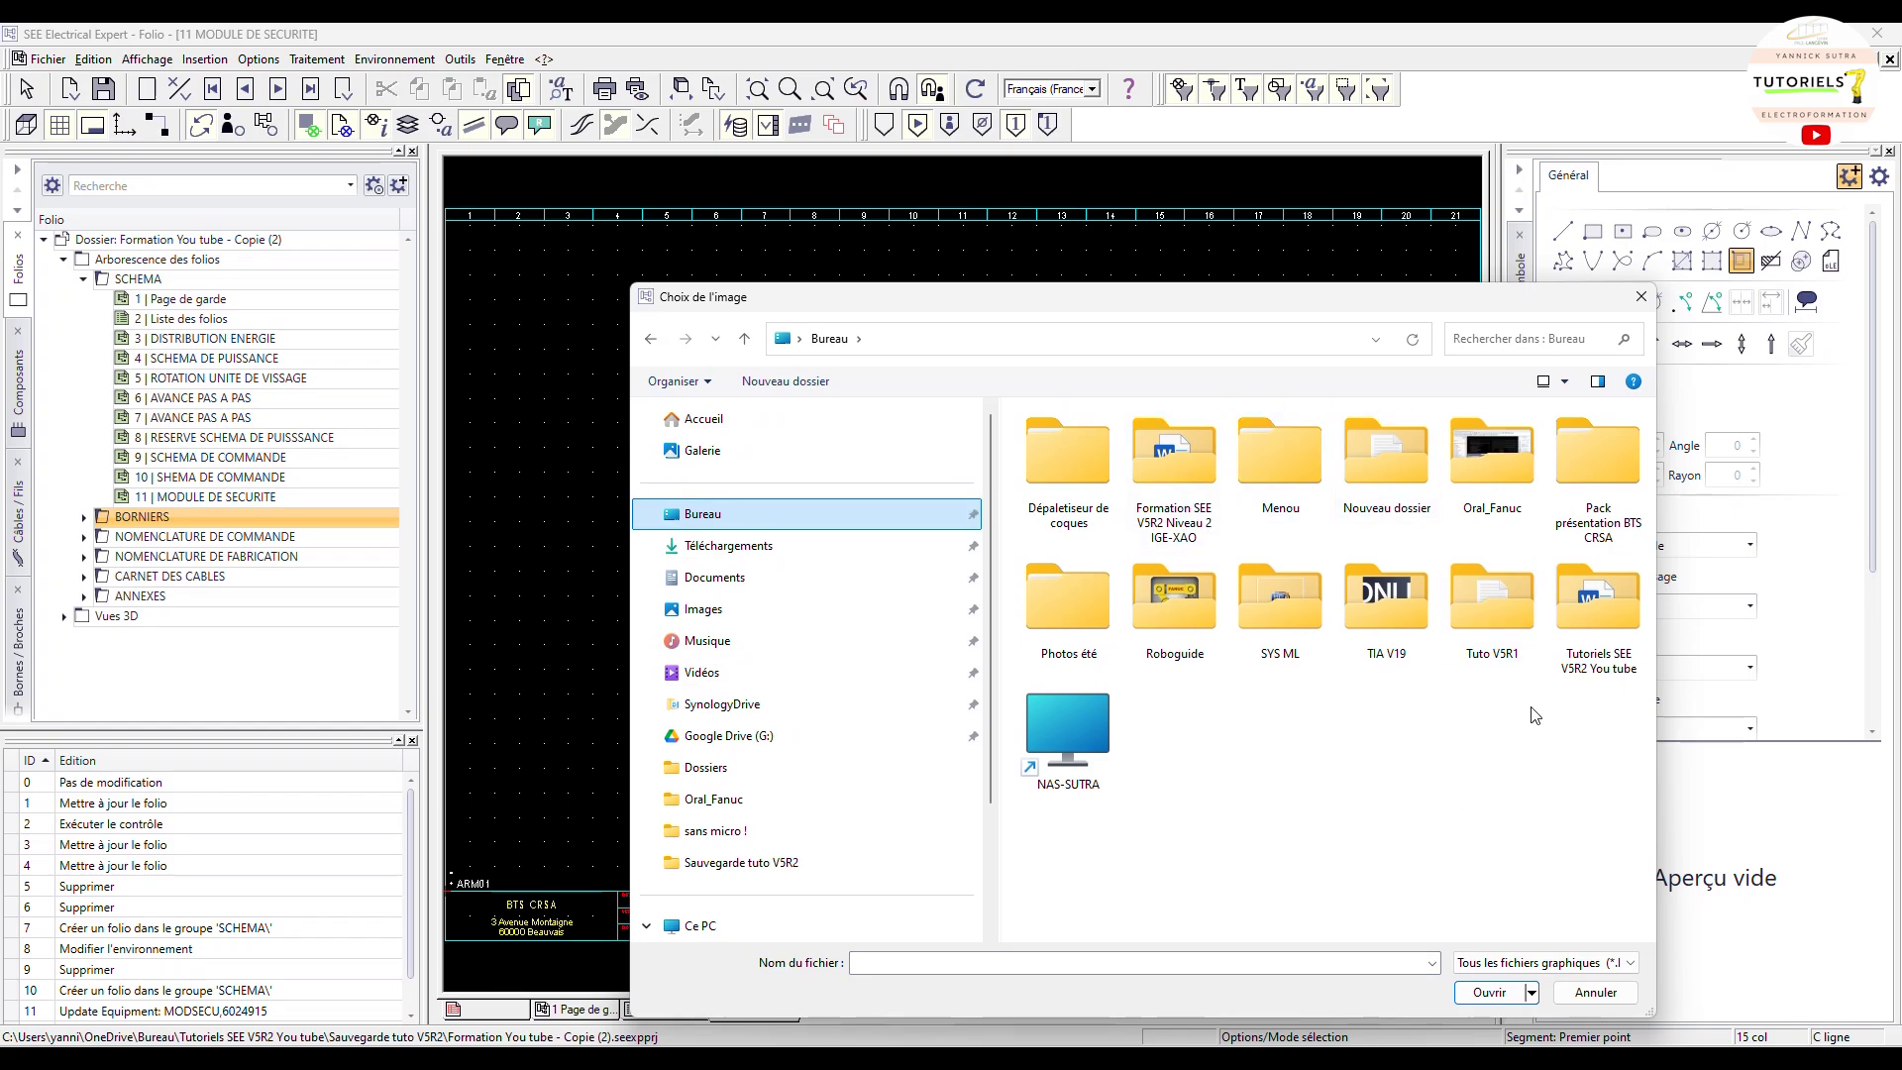
double_click(1605, 608)
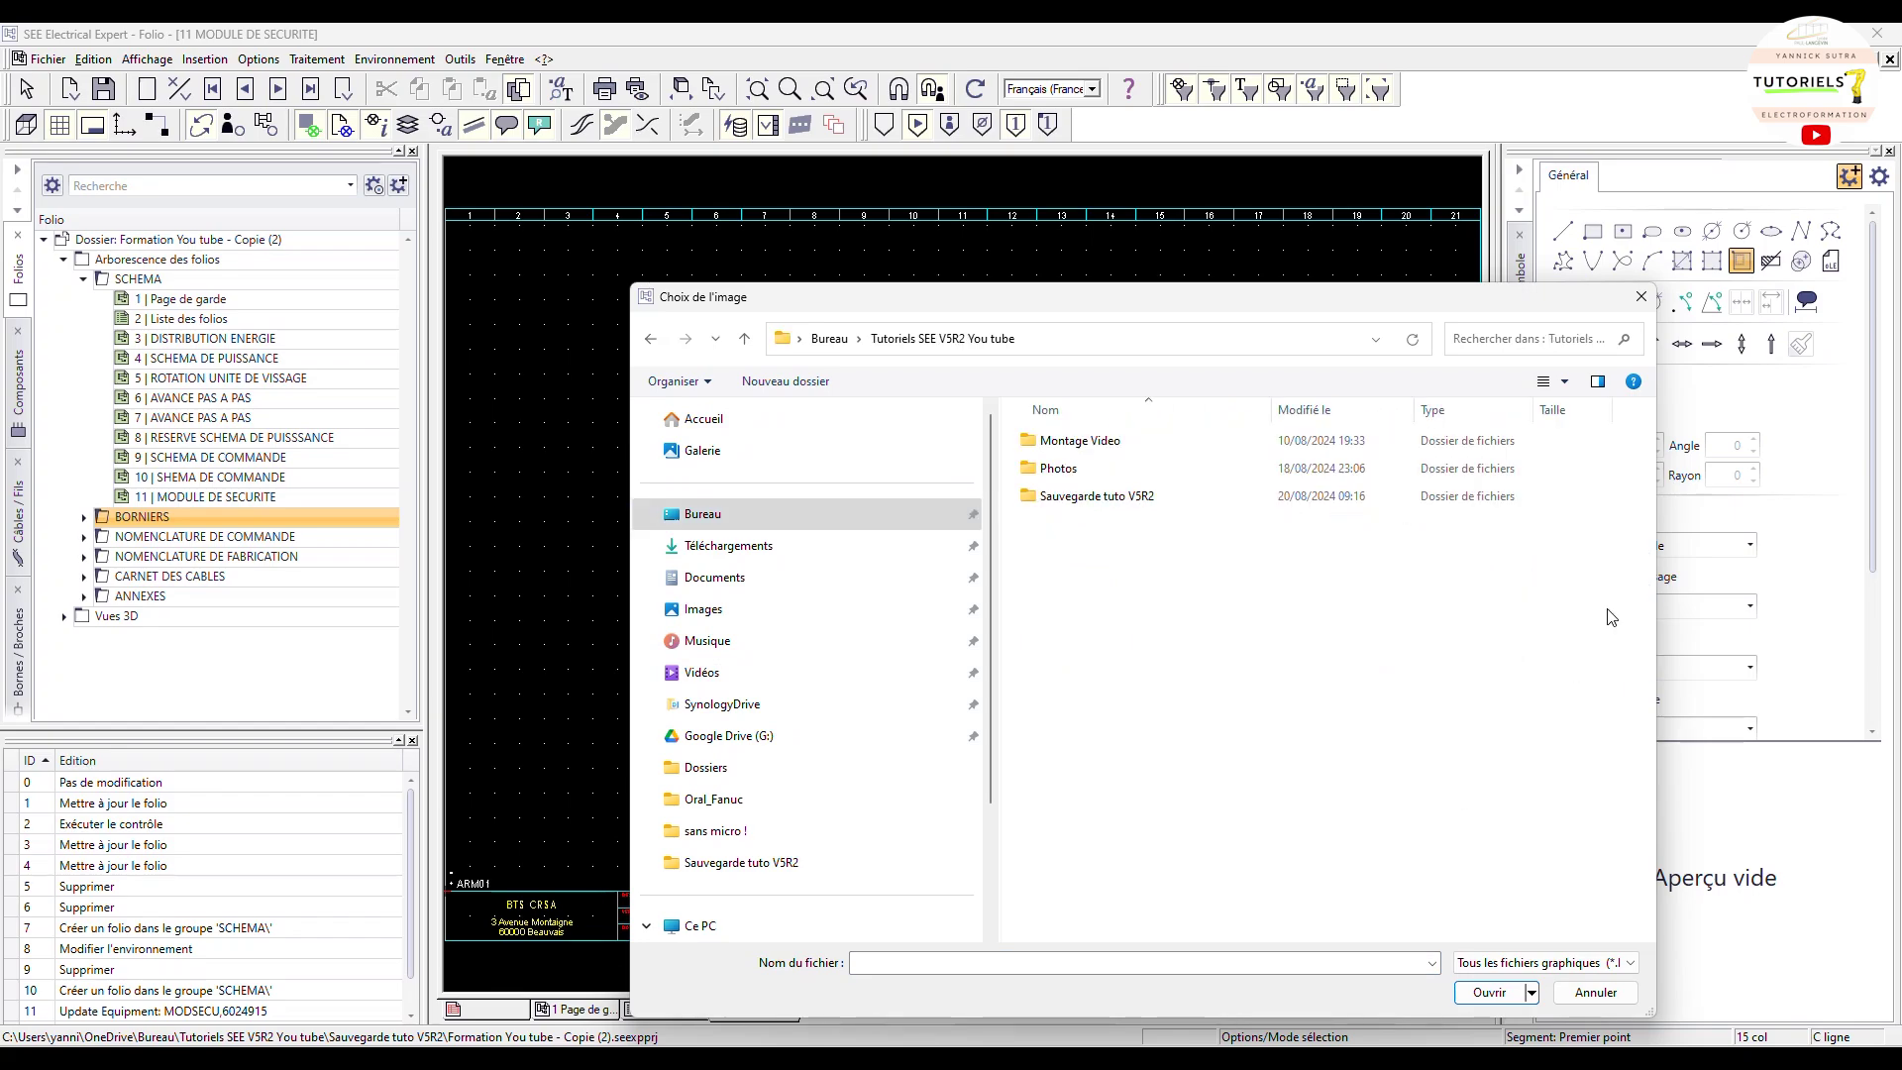
double_click(1056, 468)
Step: Insert the picture UE48-20S.jpg on the folio with its upper-left corner near column 14 and leave the command
scroll(1340, 649, down, 3)
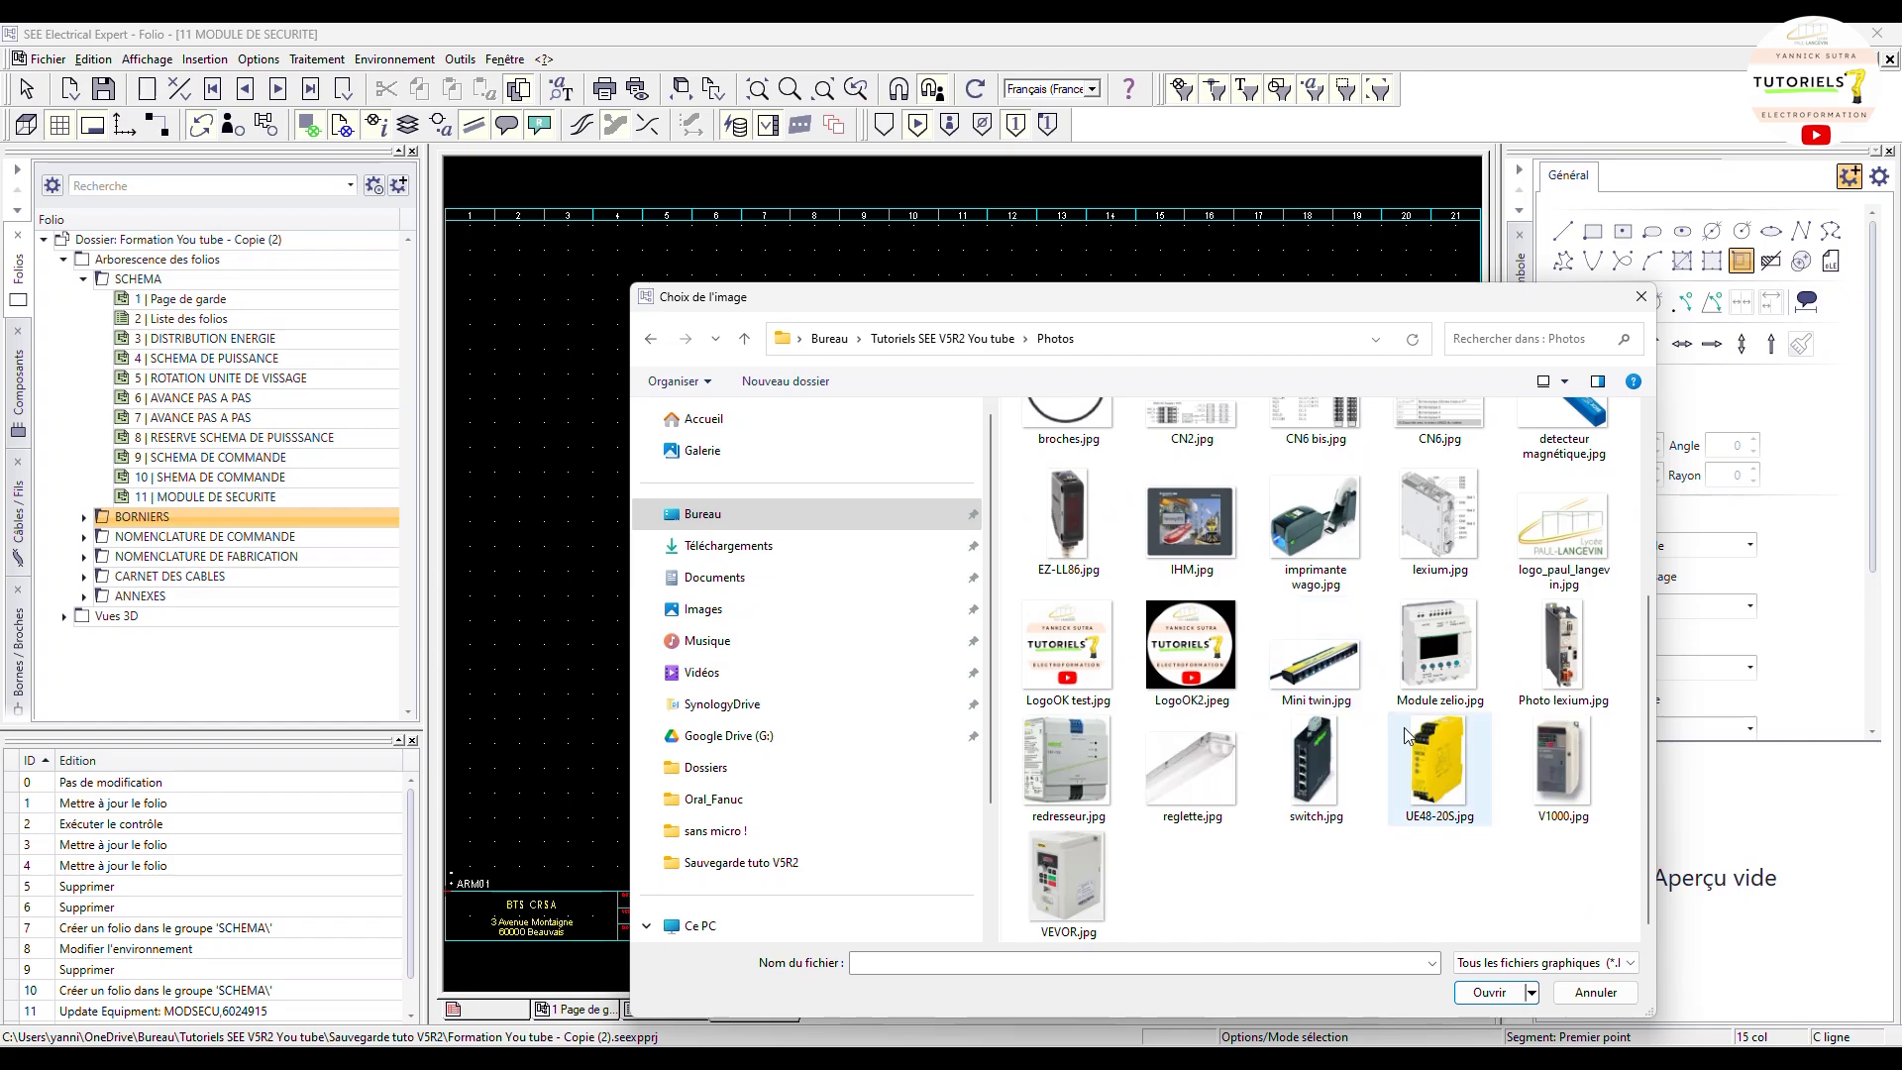
click(1435, 763)
click(1483, 990)
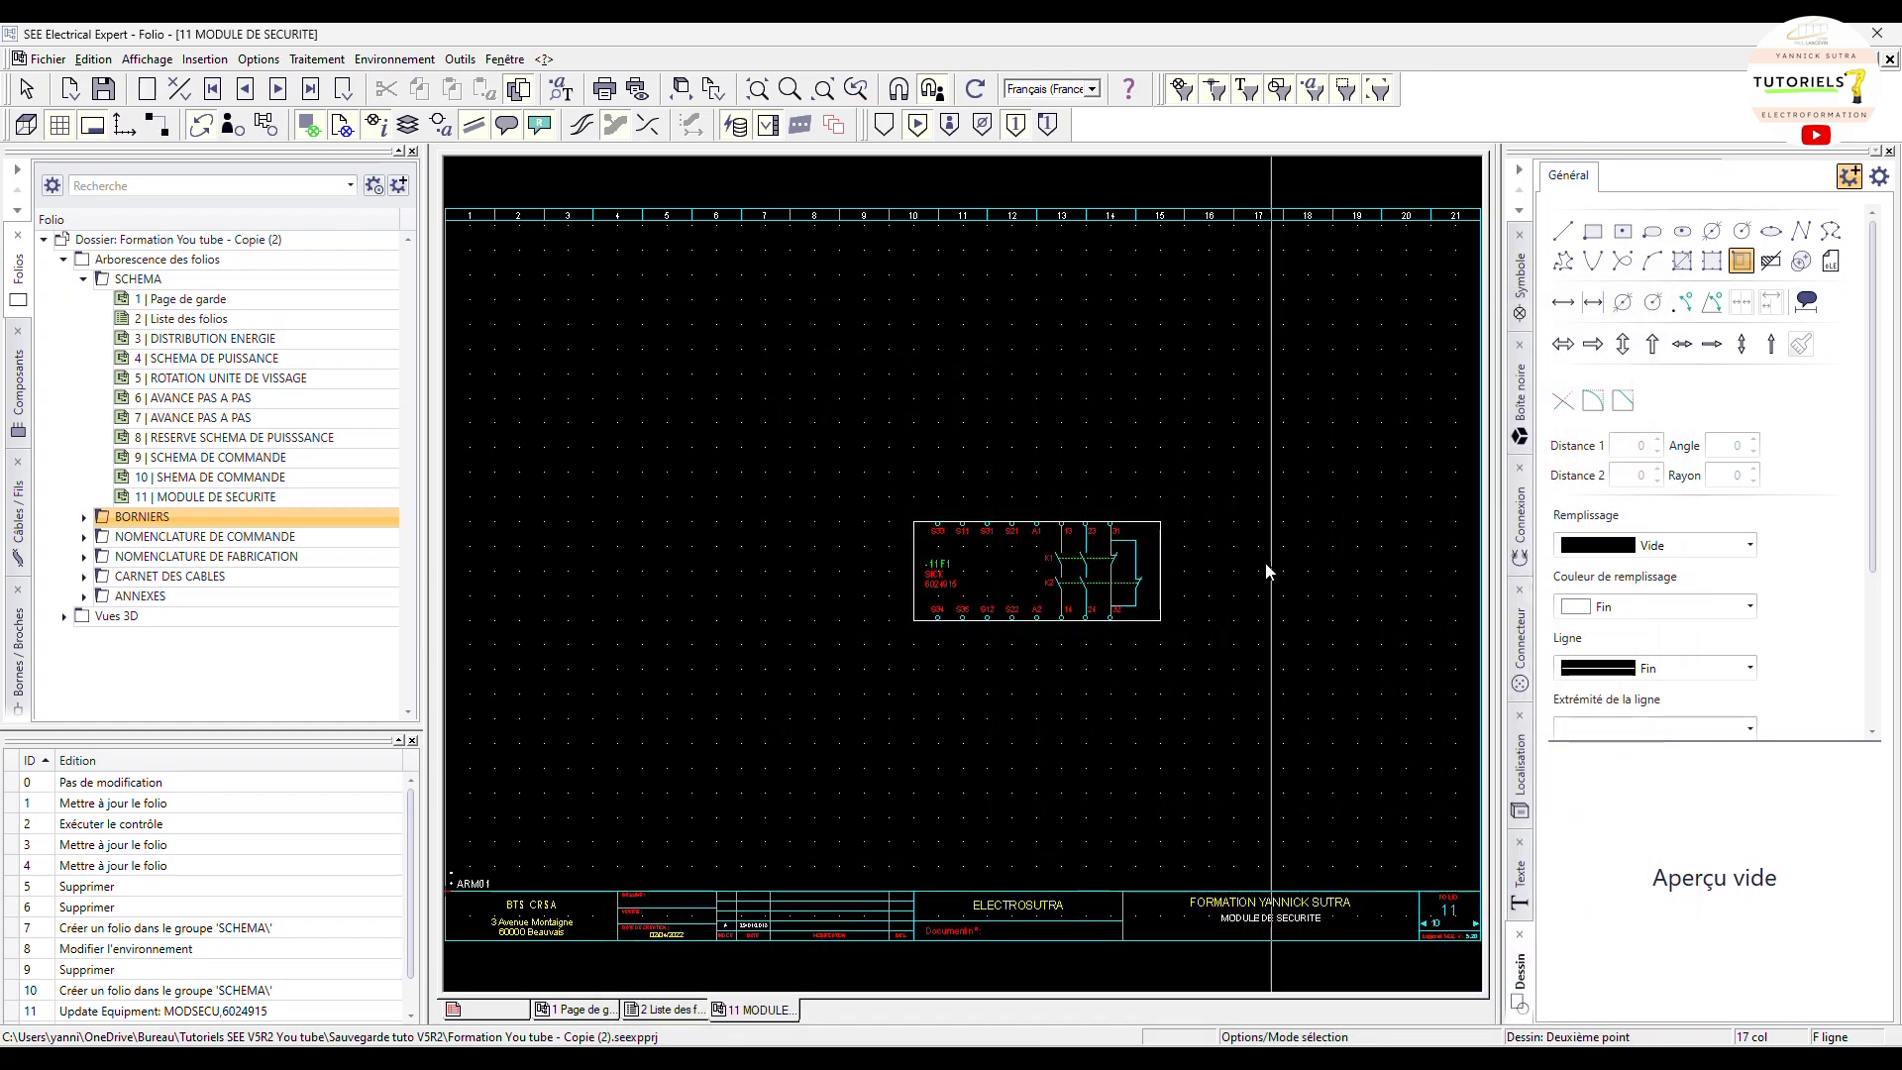
click(1115, 298)
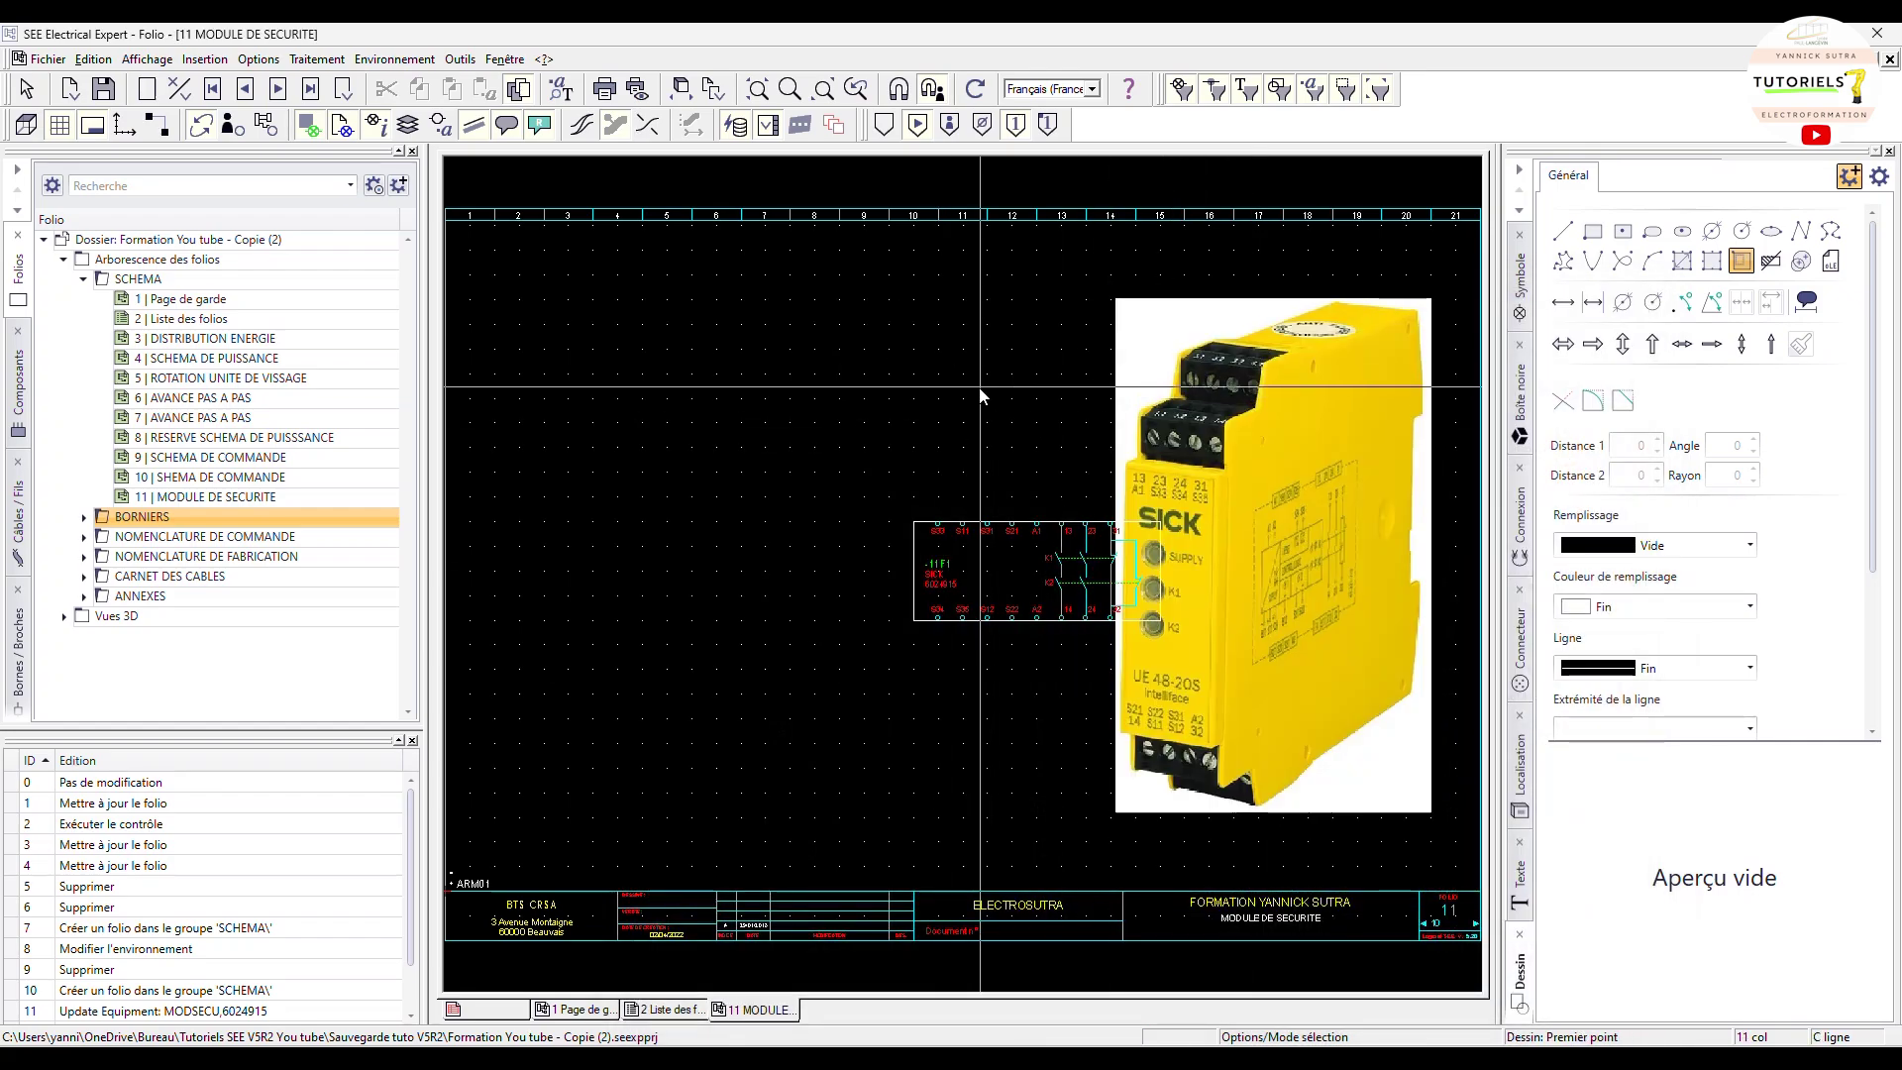
key(Escape)
Step: Shrink the module photo and place it just right of the safety module symbol, then shift the symbol slightly upward
click(1122, 306)
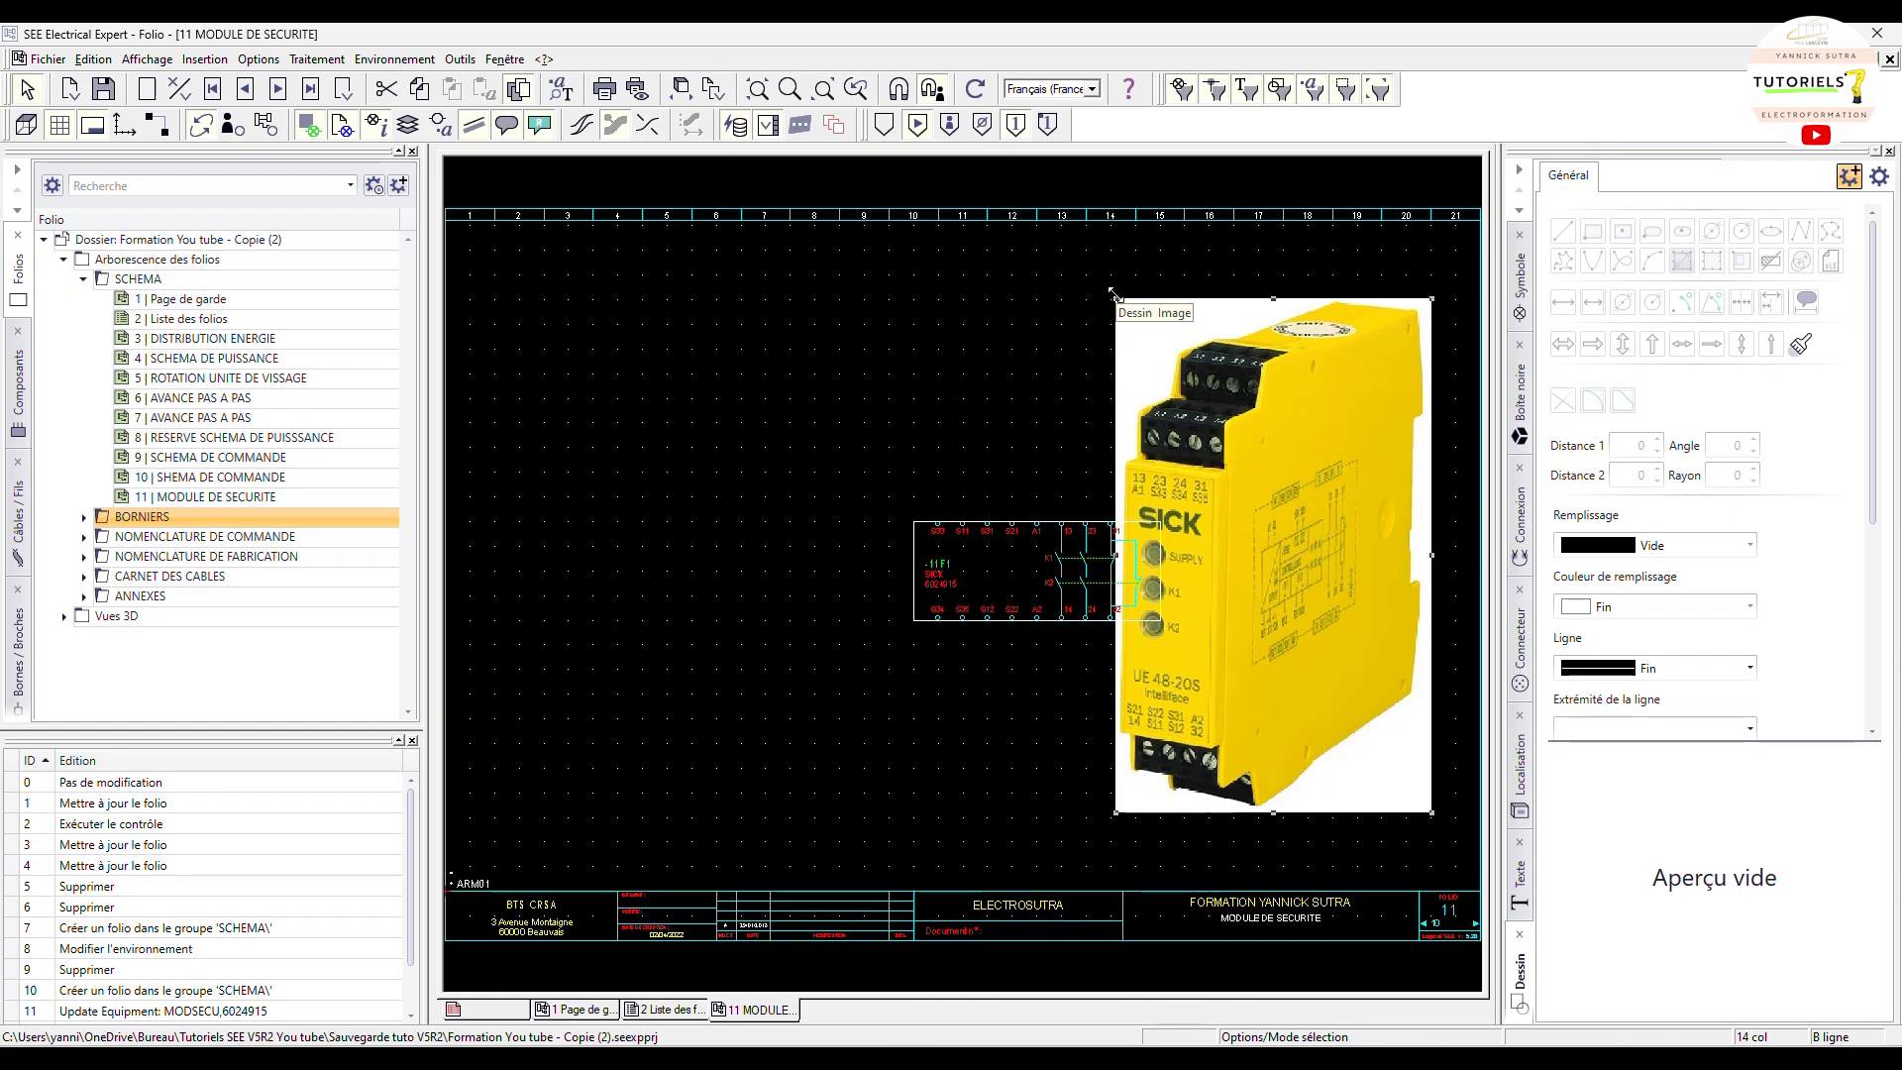
drag(1117, 299, 1314, 619)
drag(1389, 704, 1256, 560)
drag(1095, 577, 1080, 565)
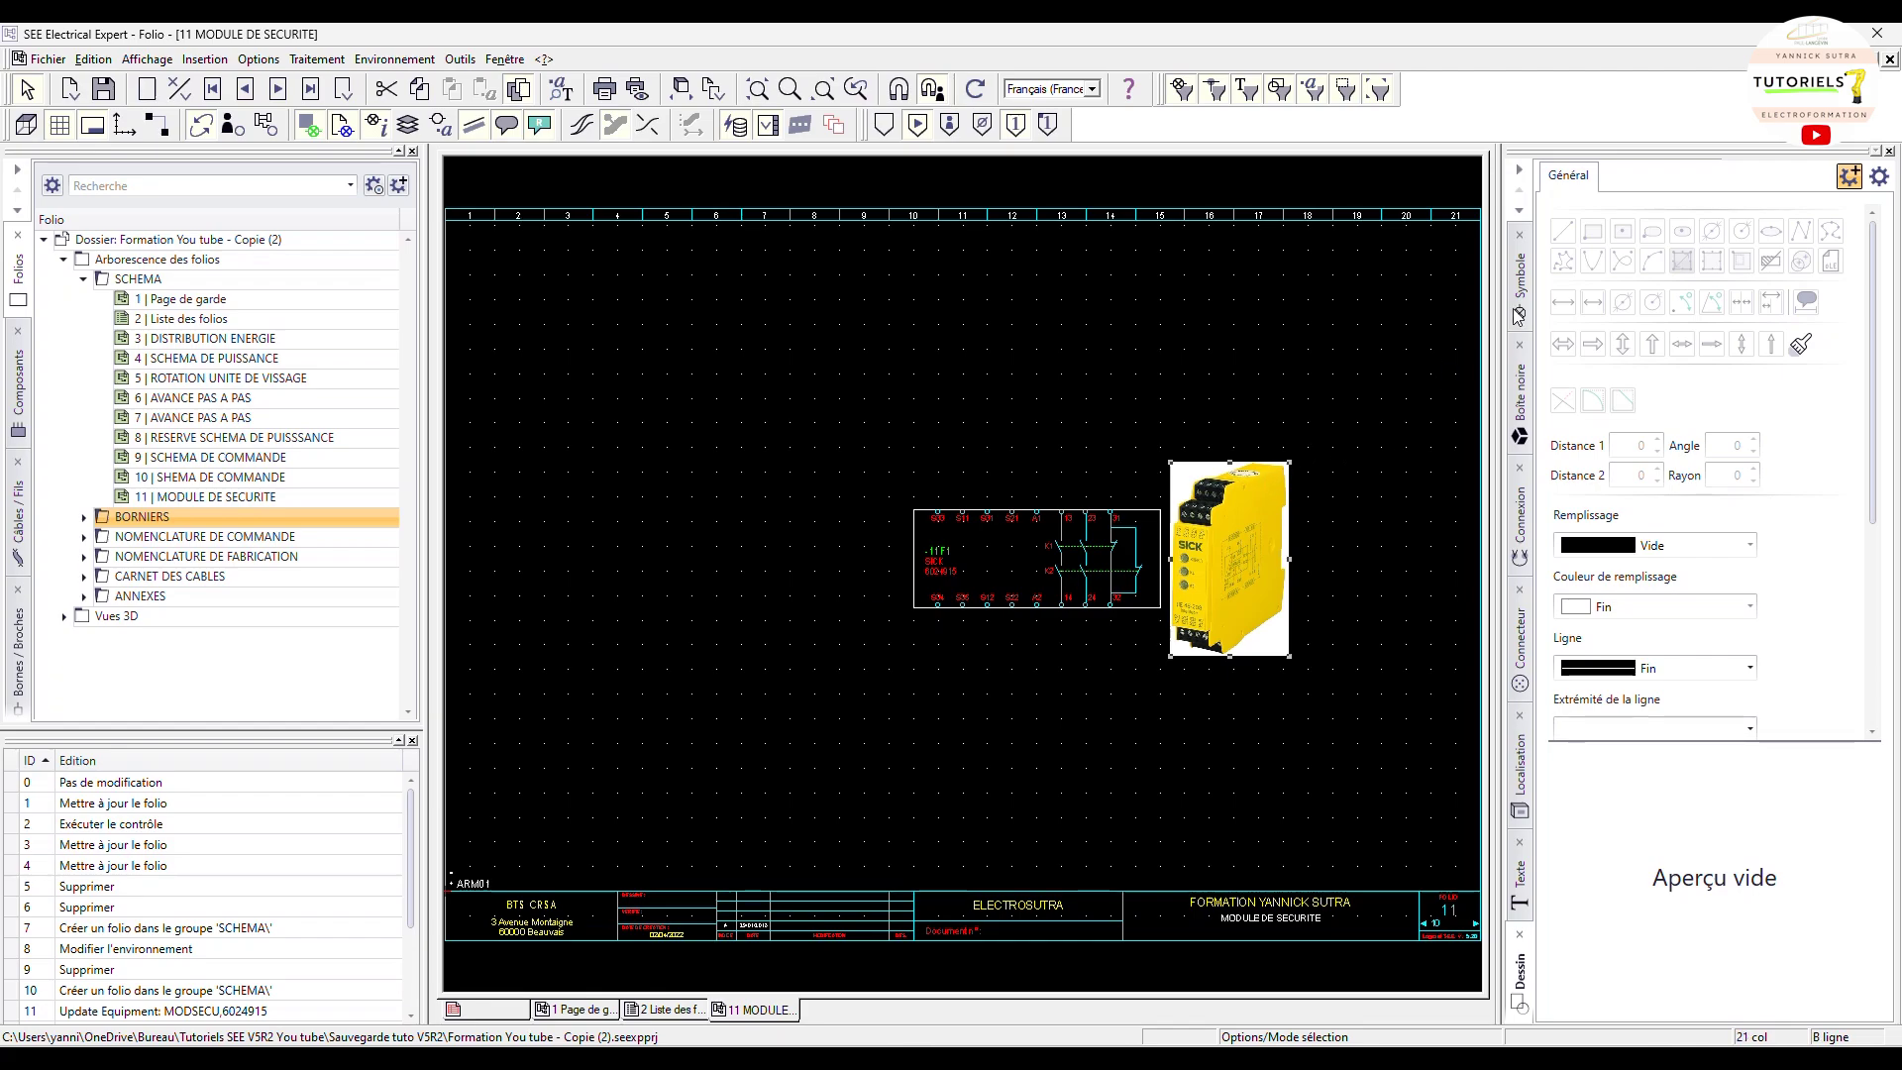
Step: Expand the S-Unité de commande (à assembler) family under Electricité - Automatisme in the symbol library
click(1526, 278)
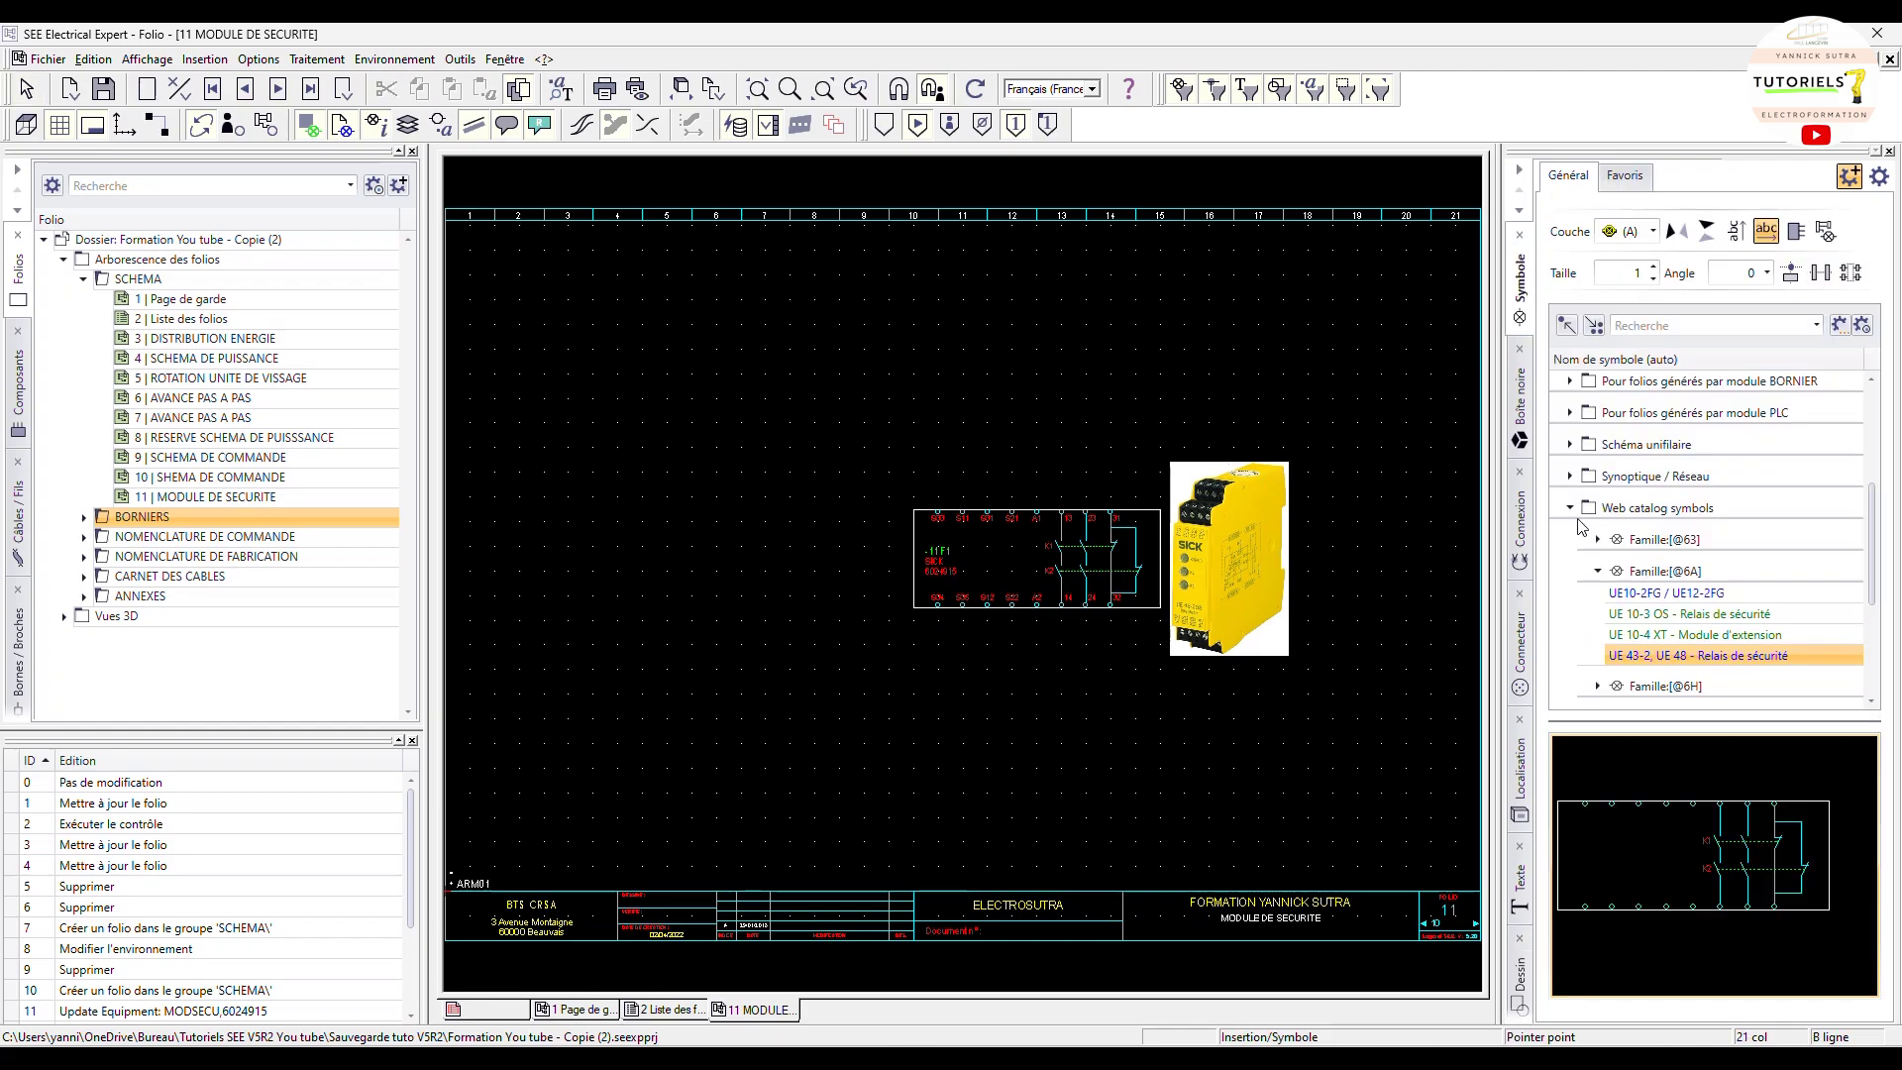
scroll(1585, 508, up, 2)
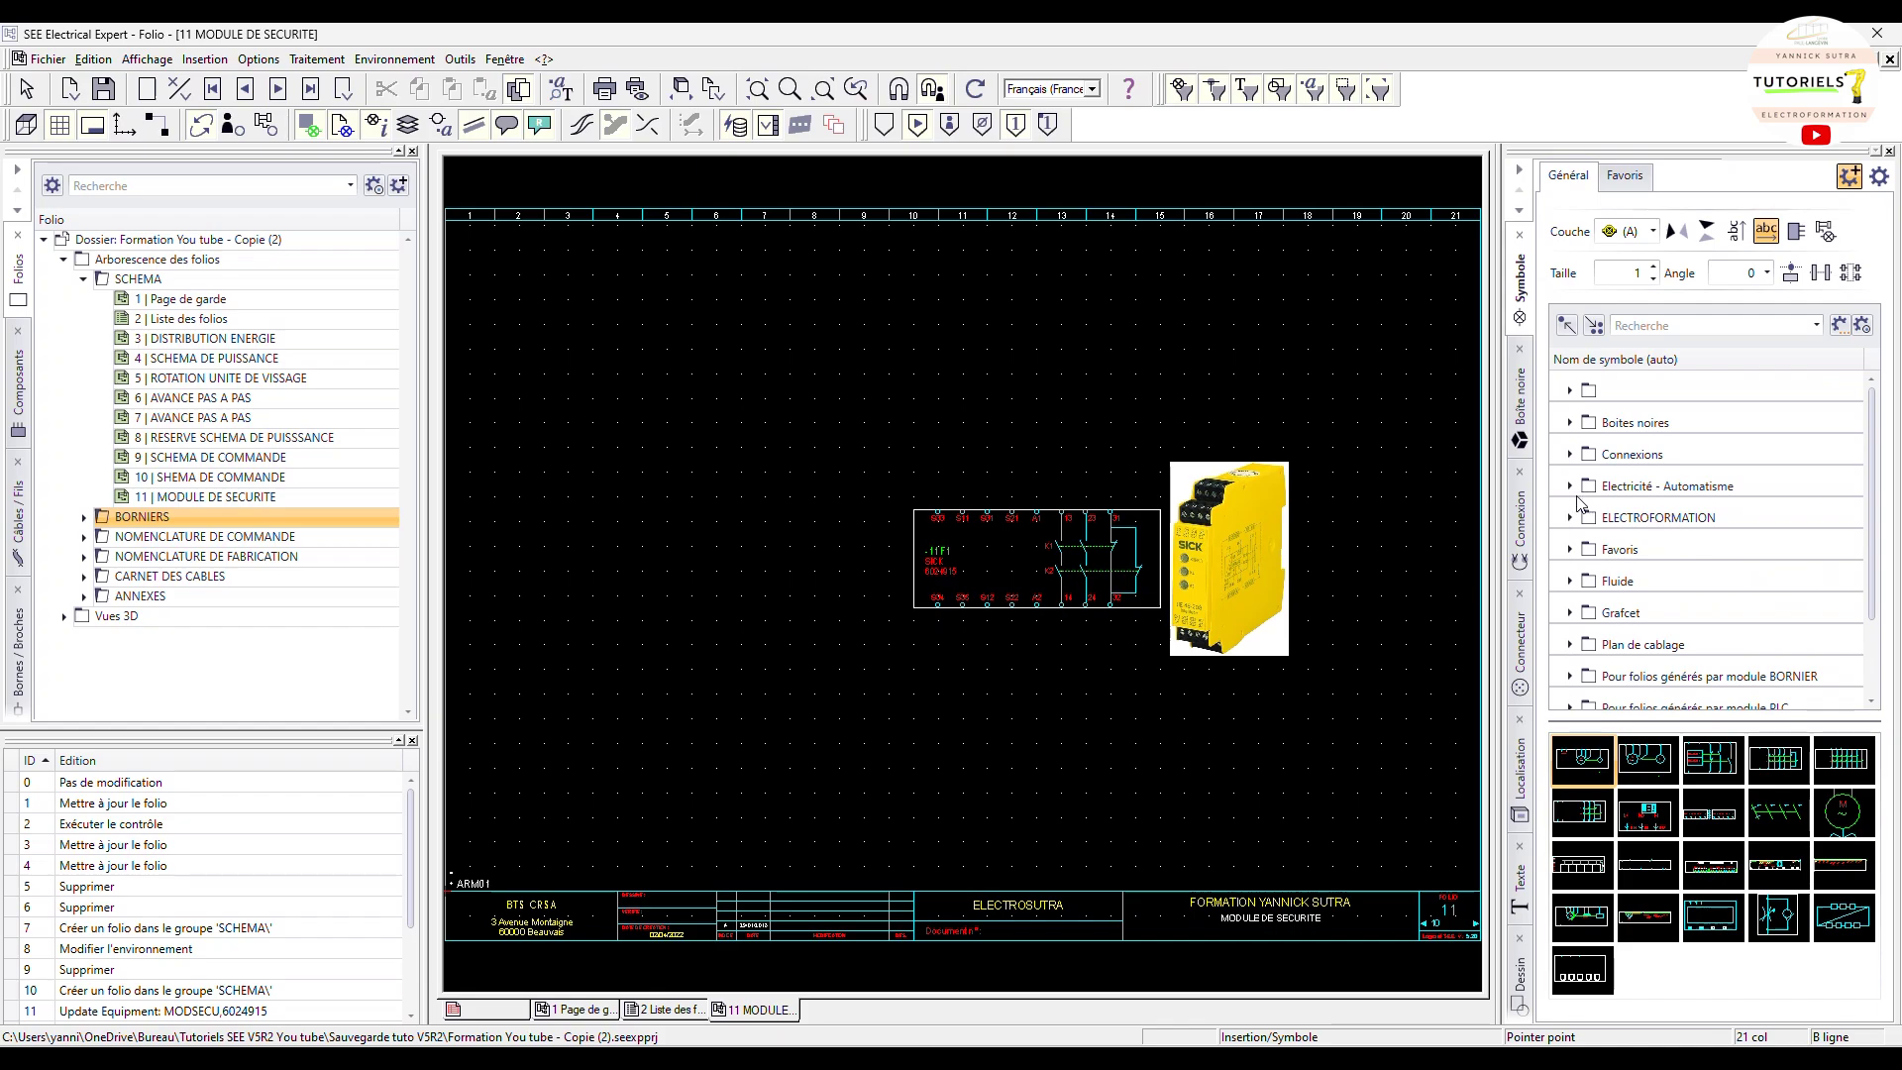
click(1577, 485)
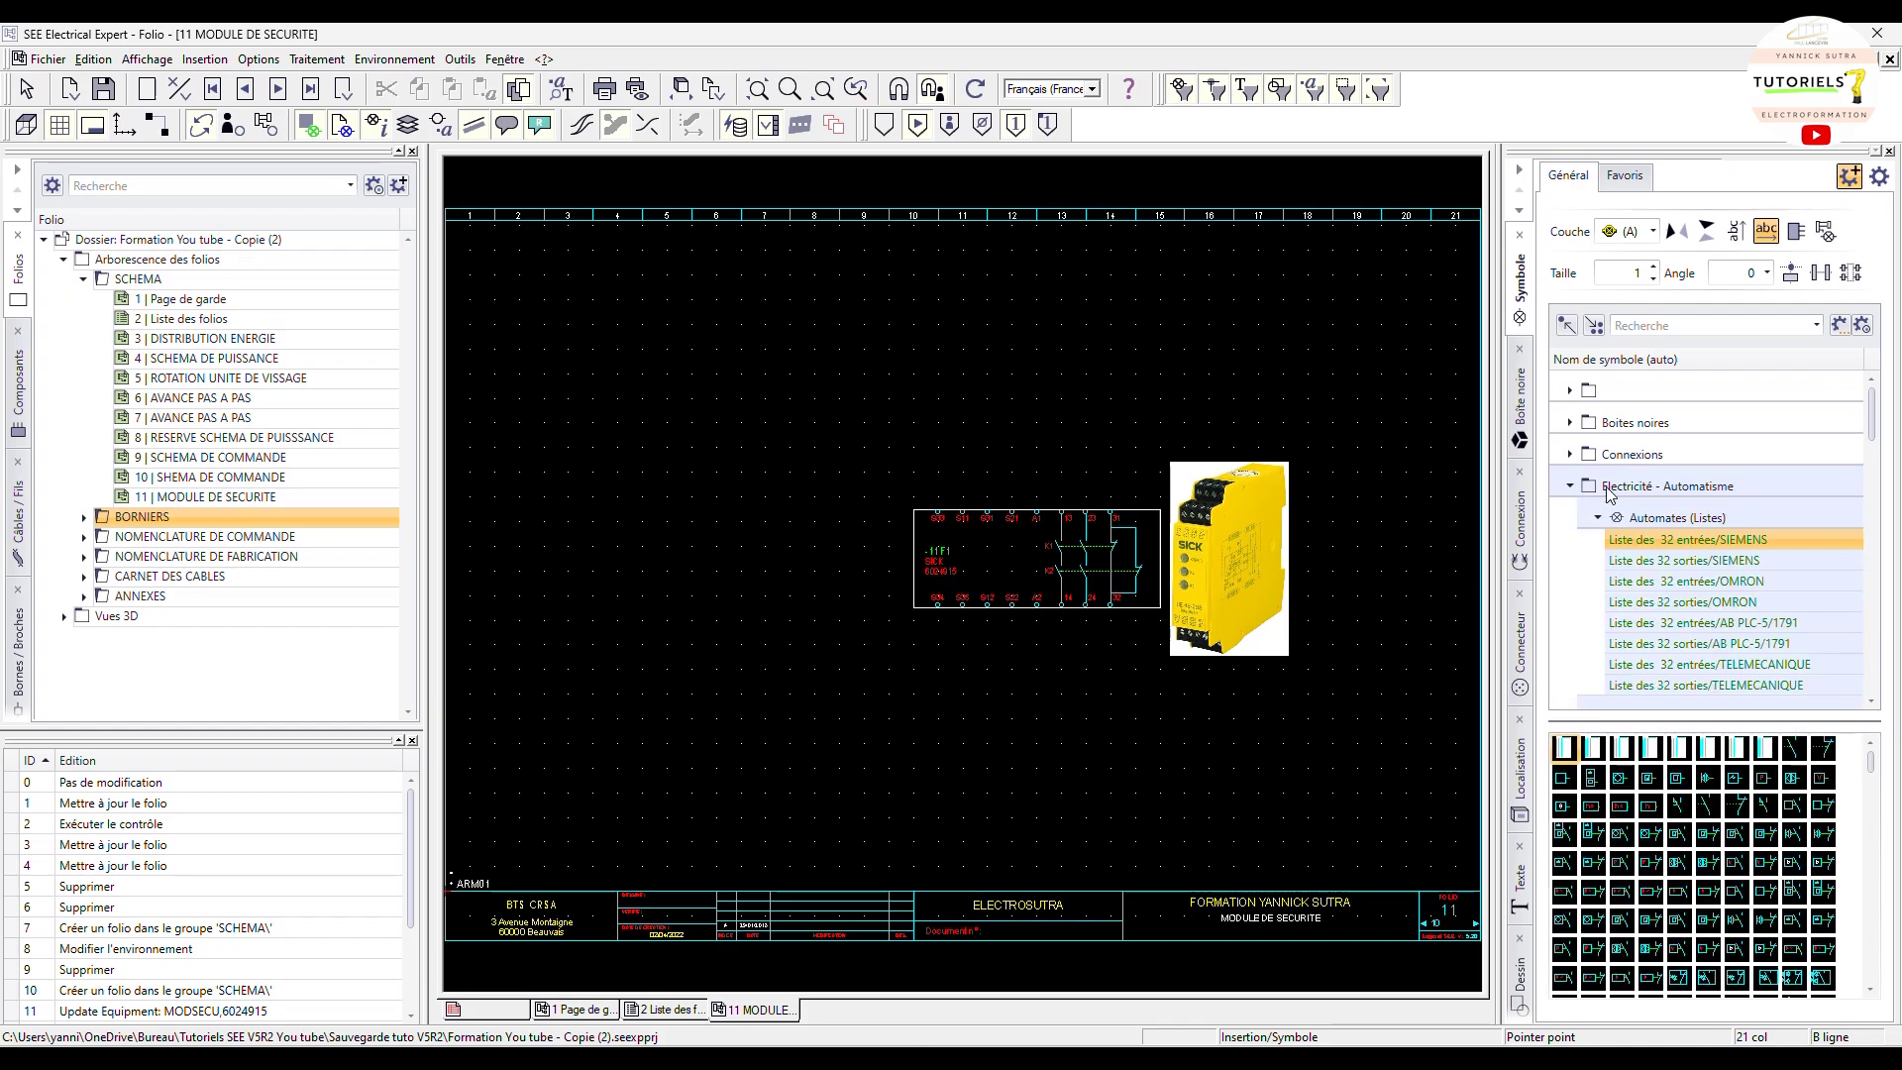
click(1598, 518)
scroll(1674, 587, down, 2)
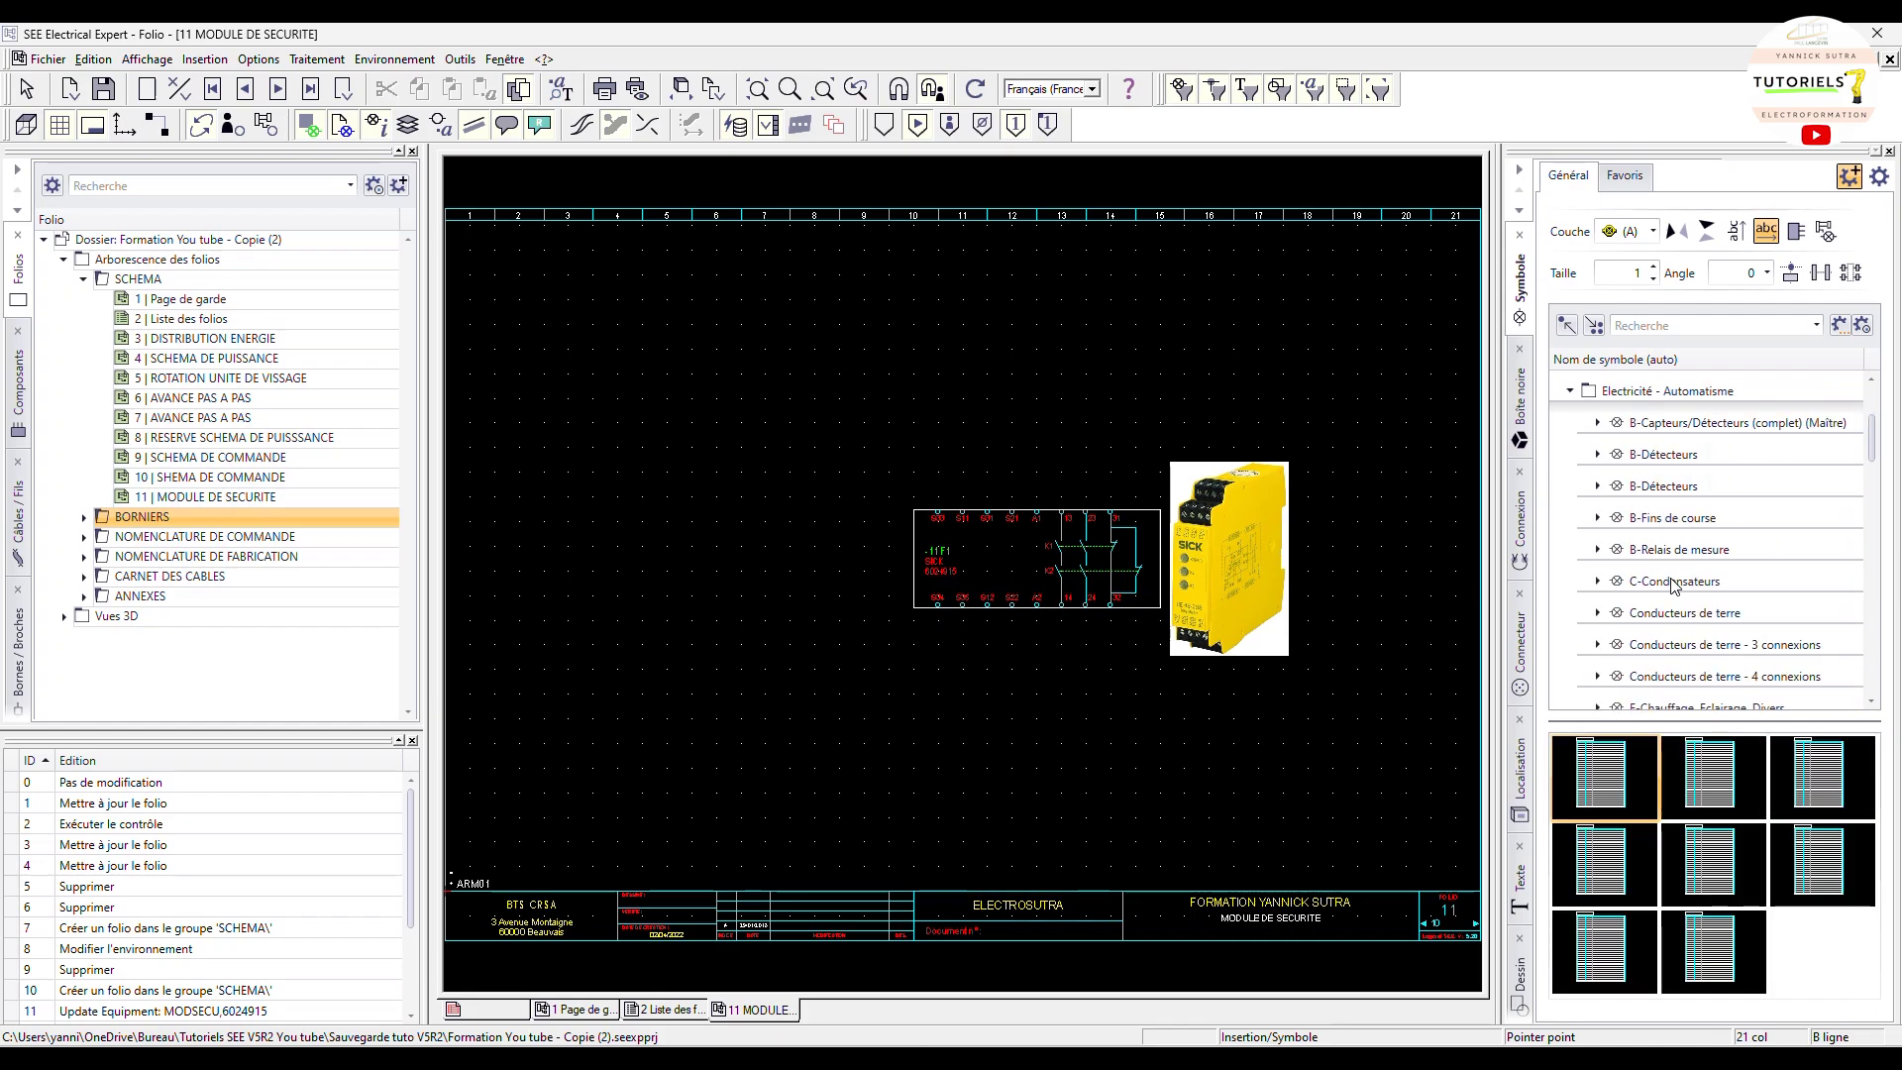
scroll(1672, 587, down, 4)
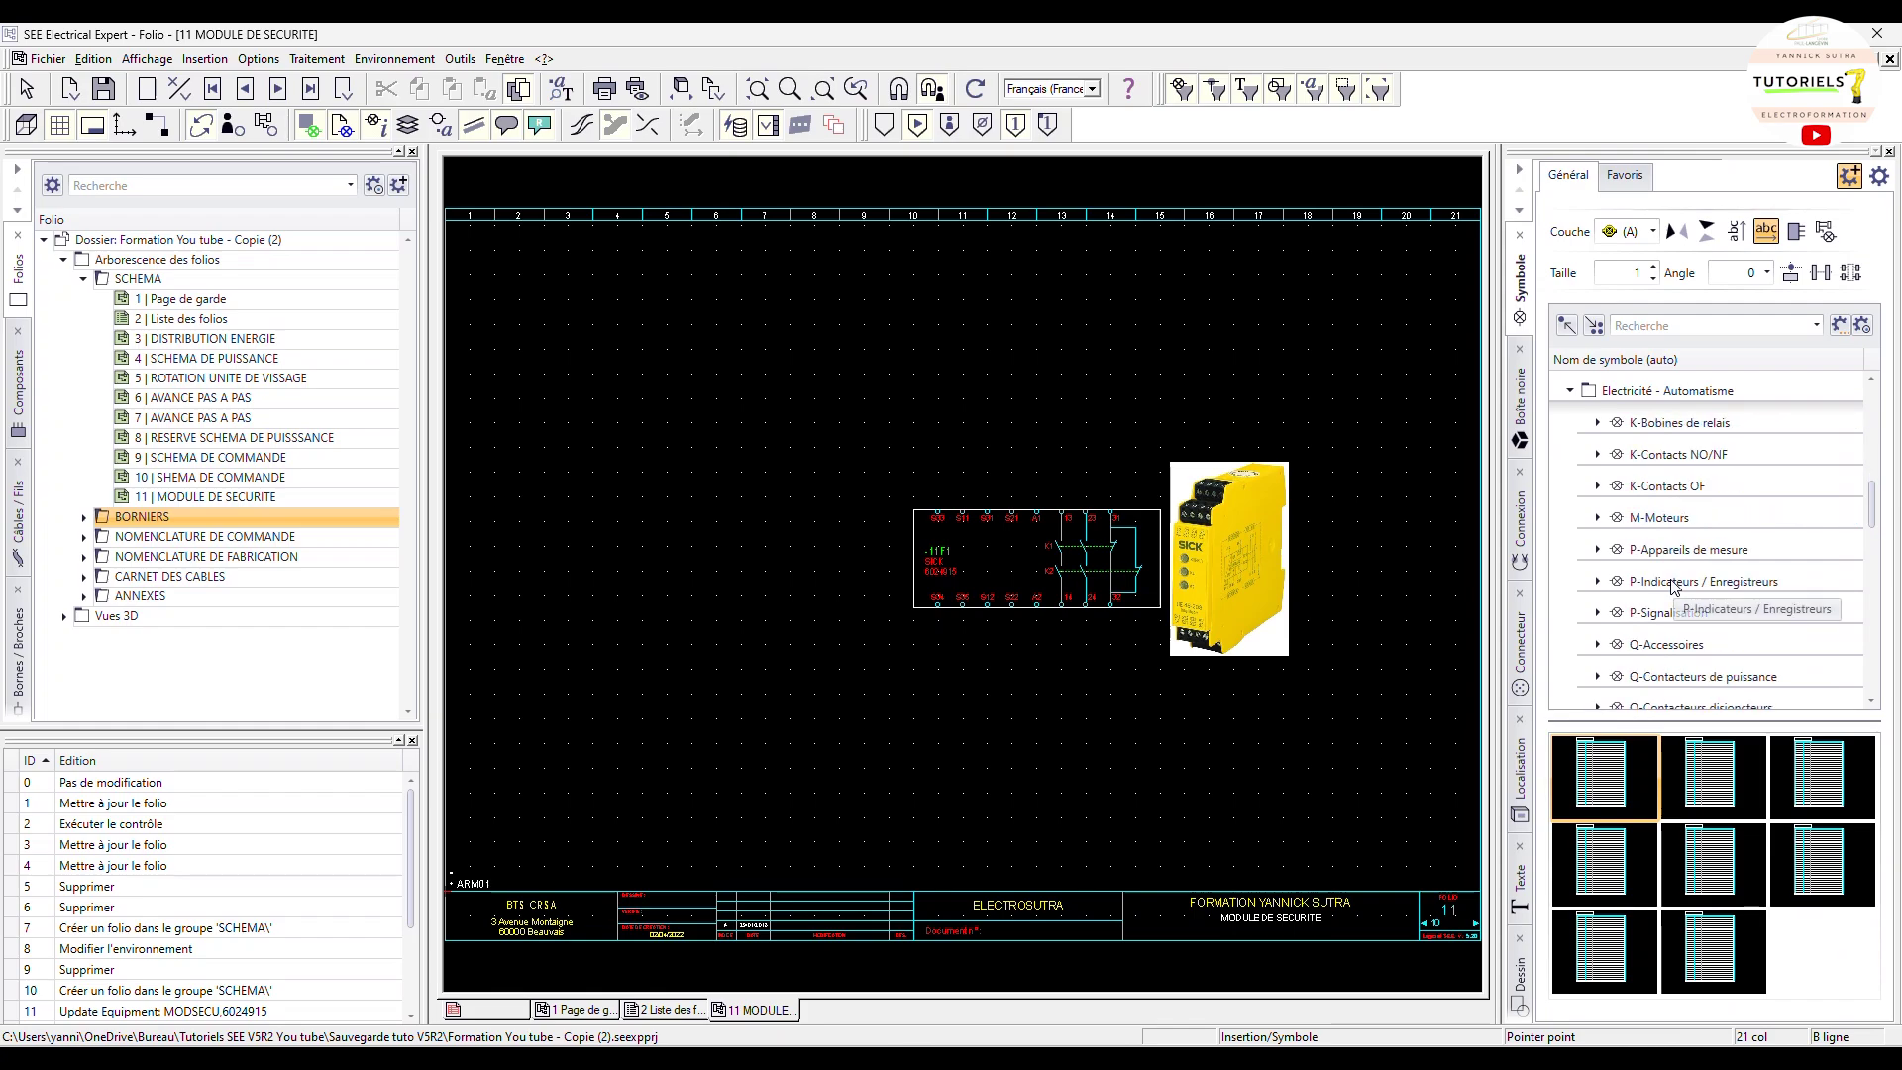
scroll(1672, 586, down, 1)
scroll(1674, 584, down, 2)
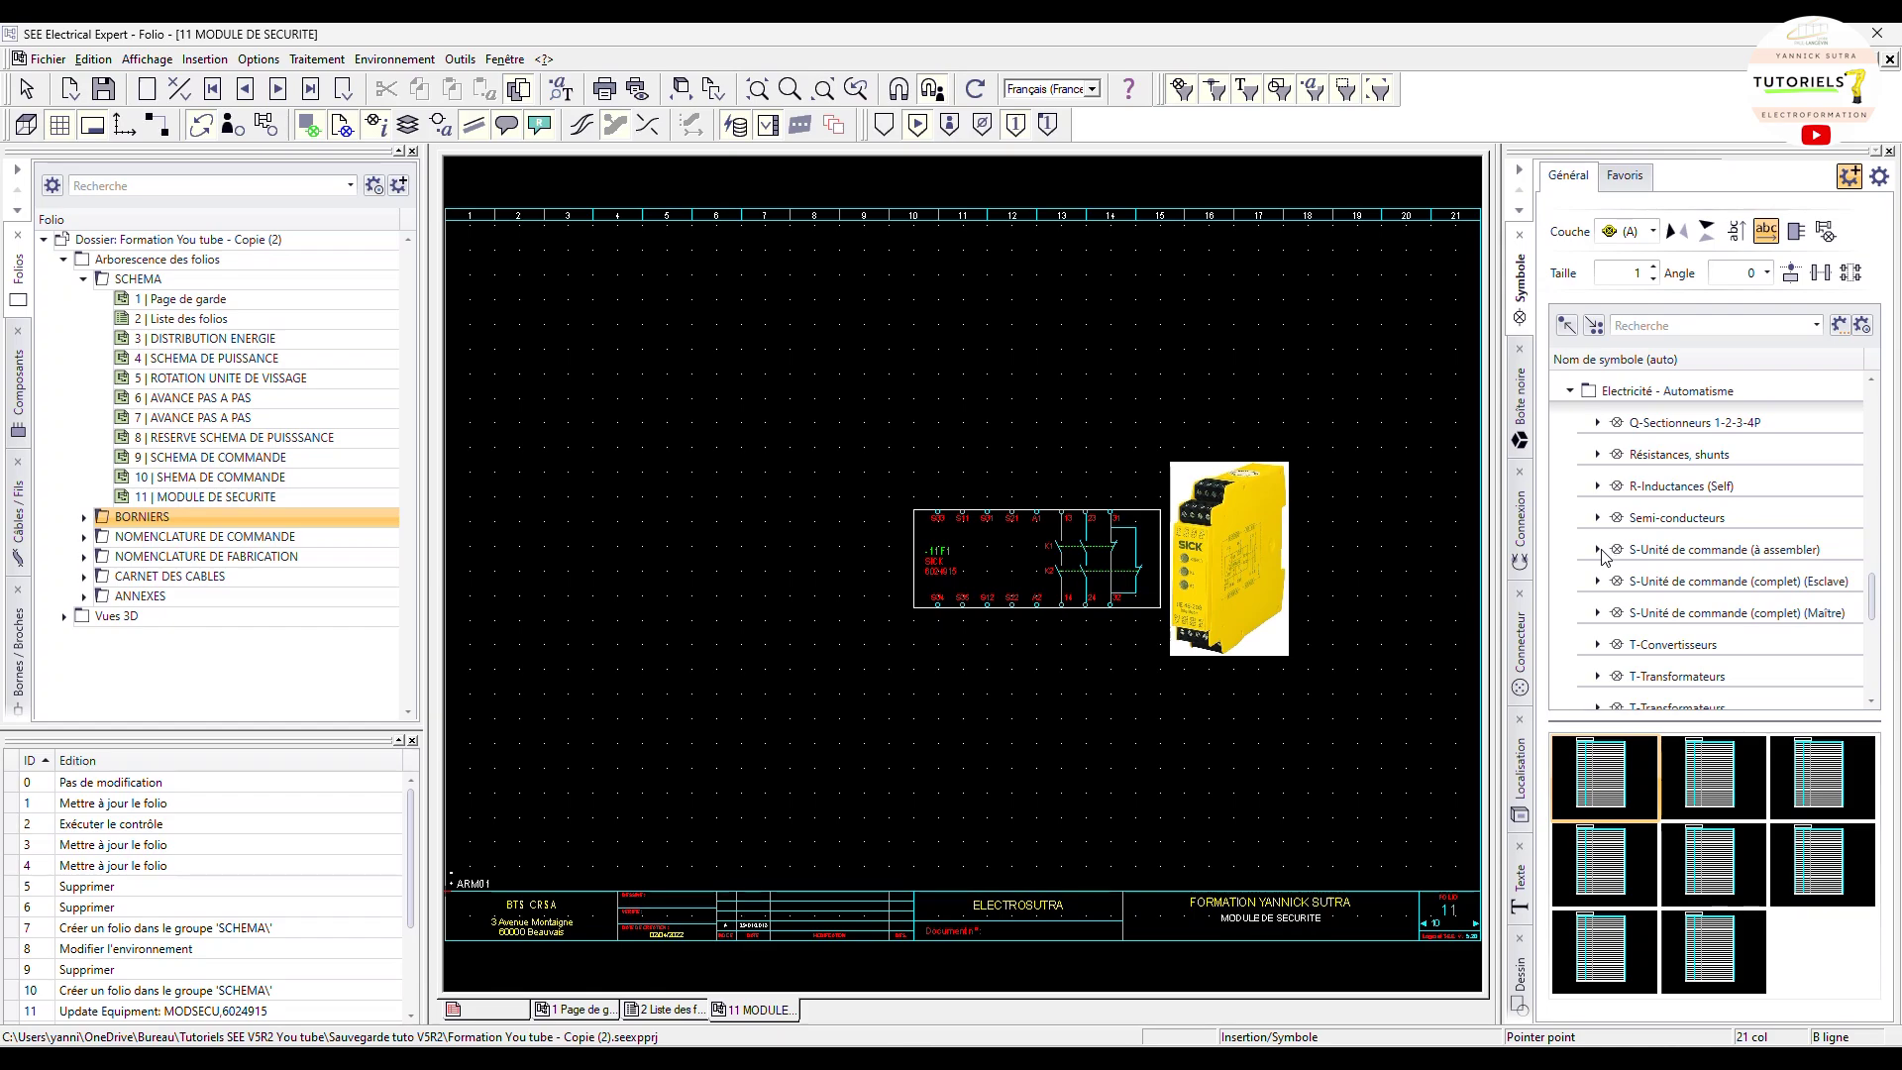
click(1635, 609)
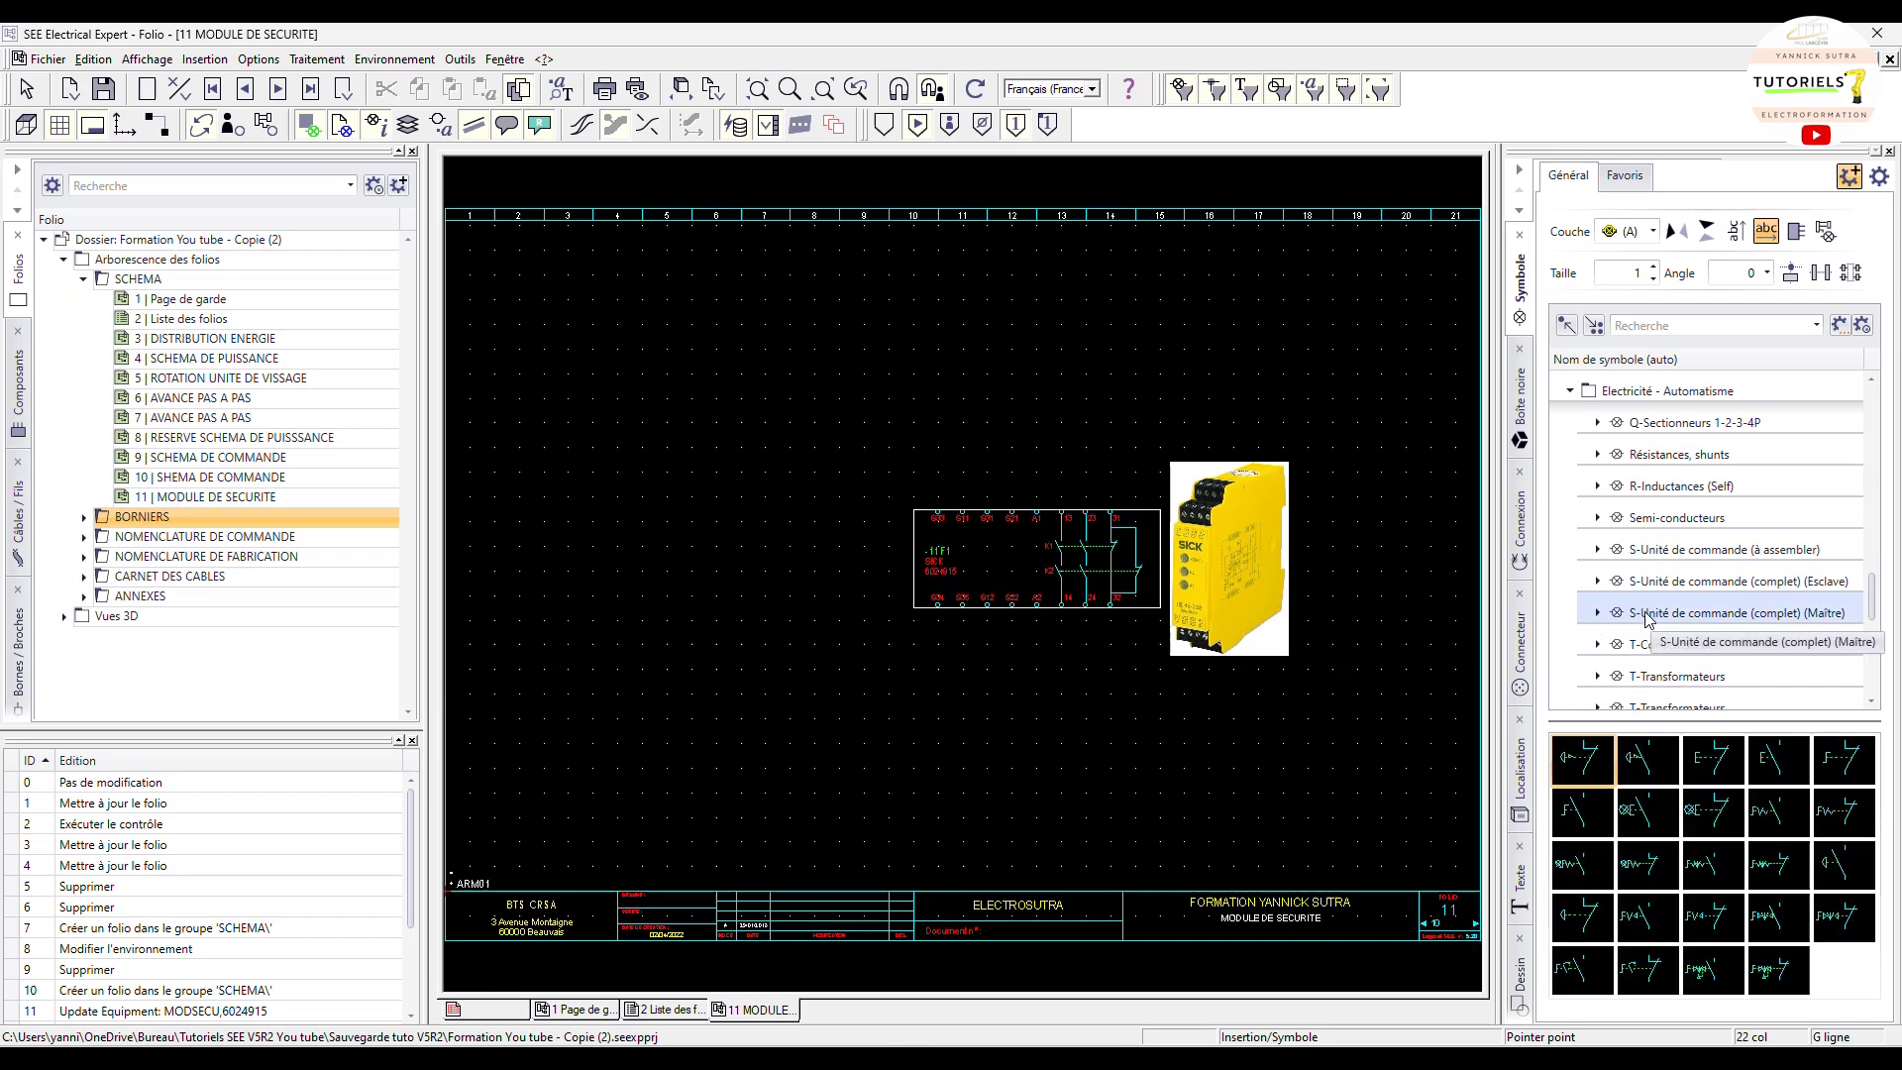
click(1599, 549)
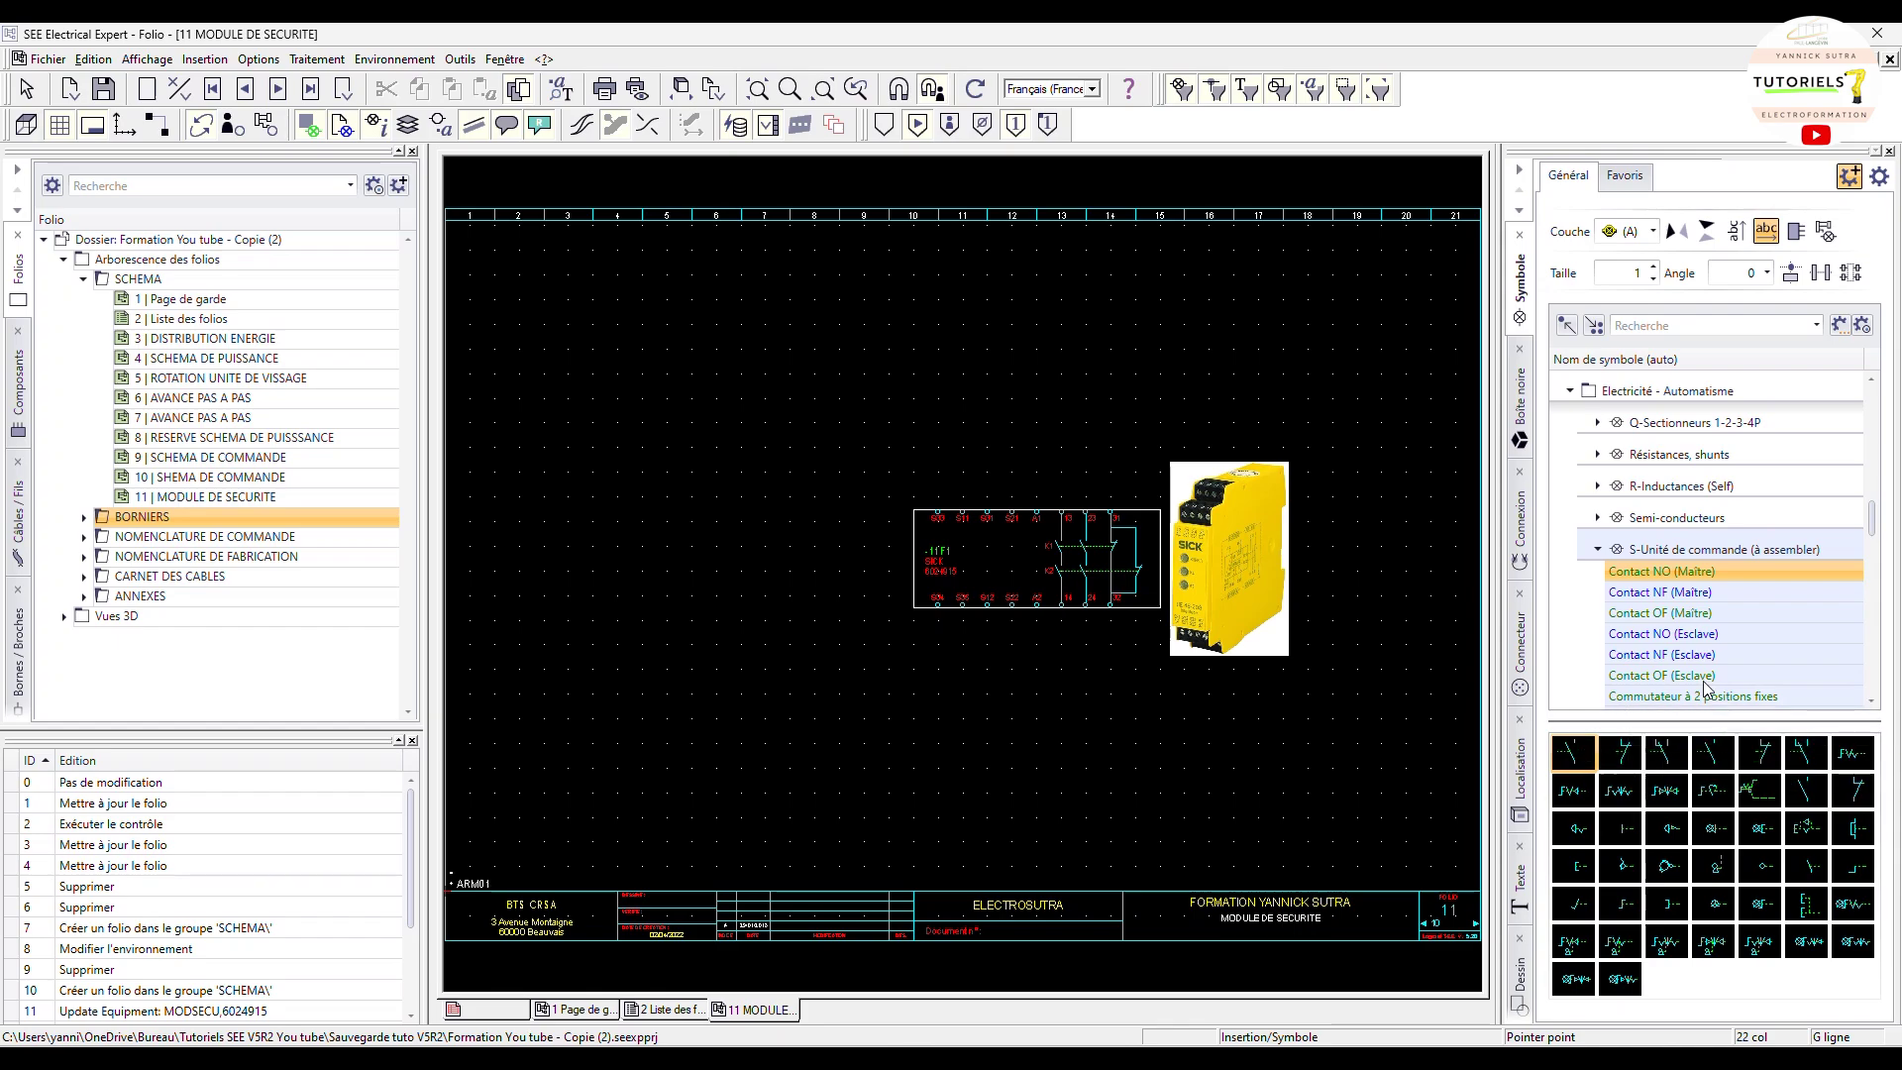
Step: Insert a Contact NF (Maître) symbol at column 3, line D, with the label AU1
click(1684, 598)
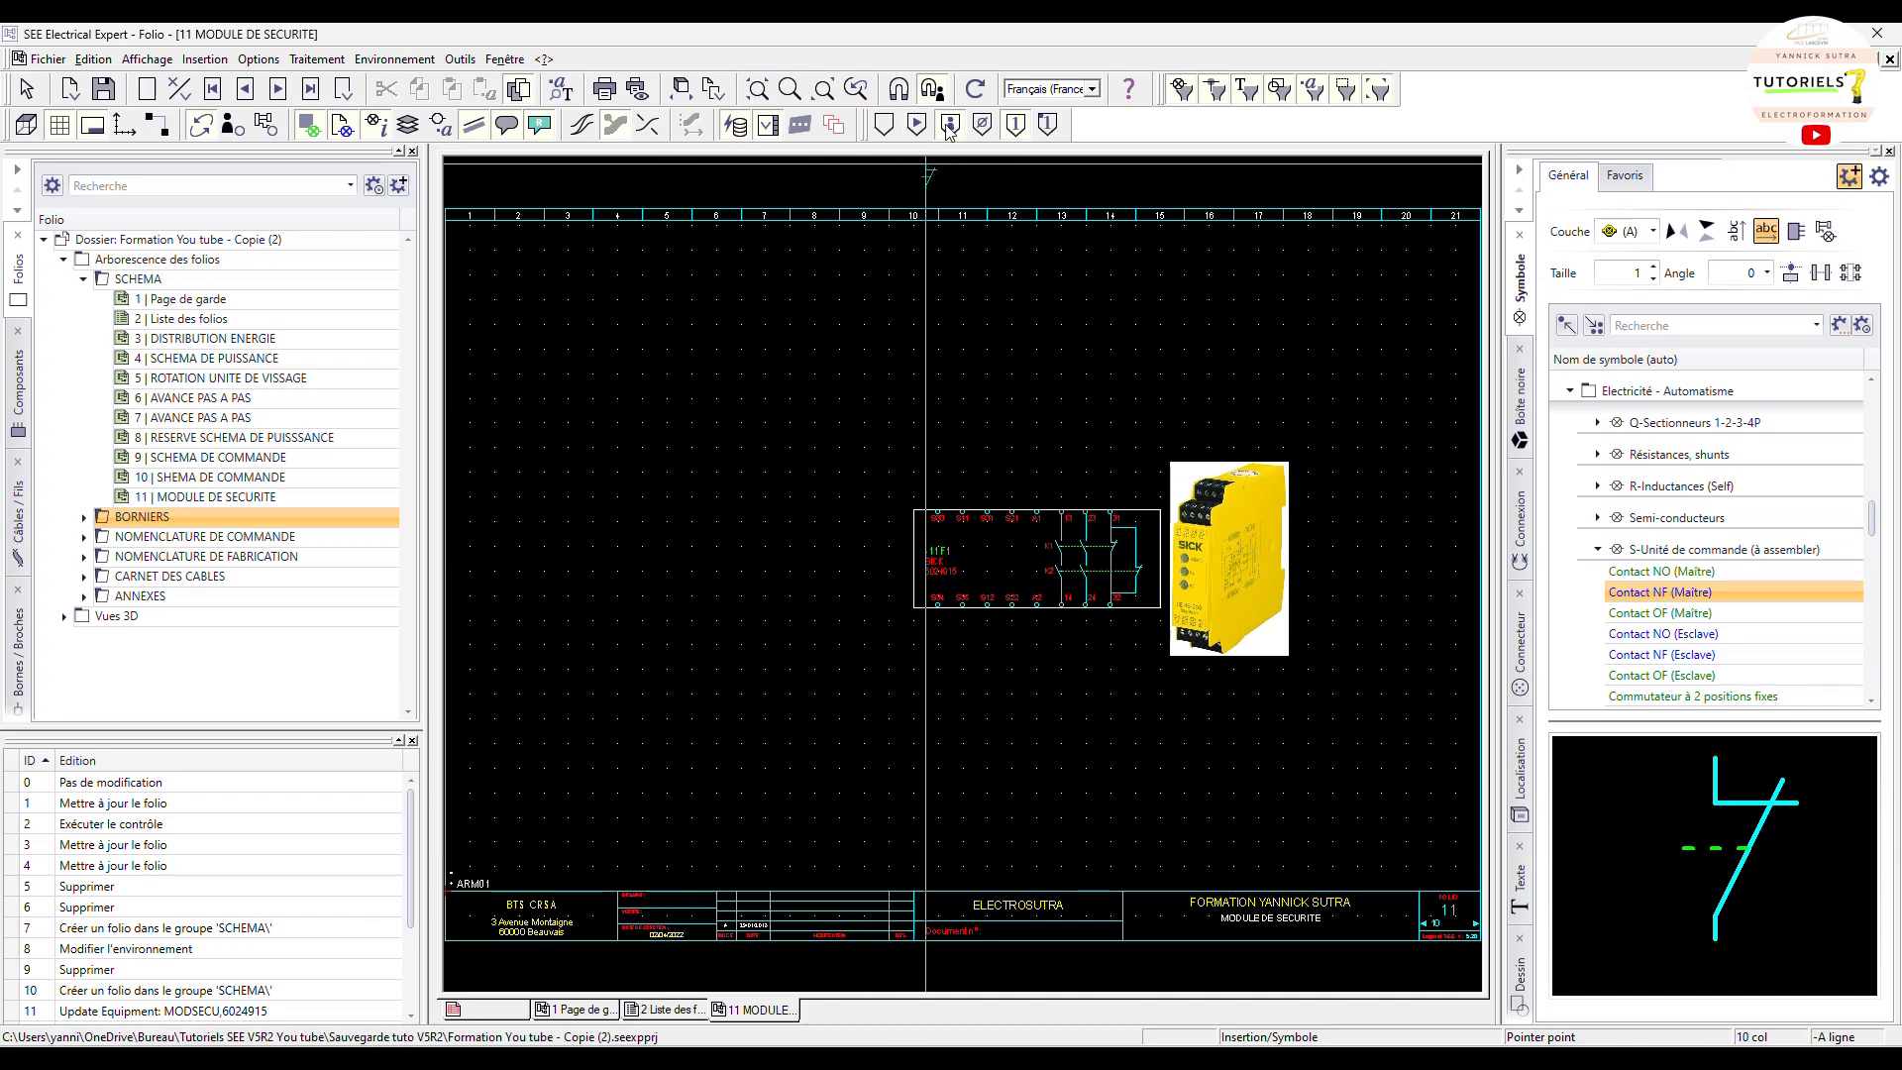
click(562, 448)
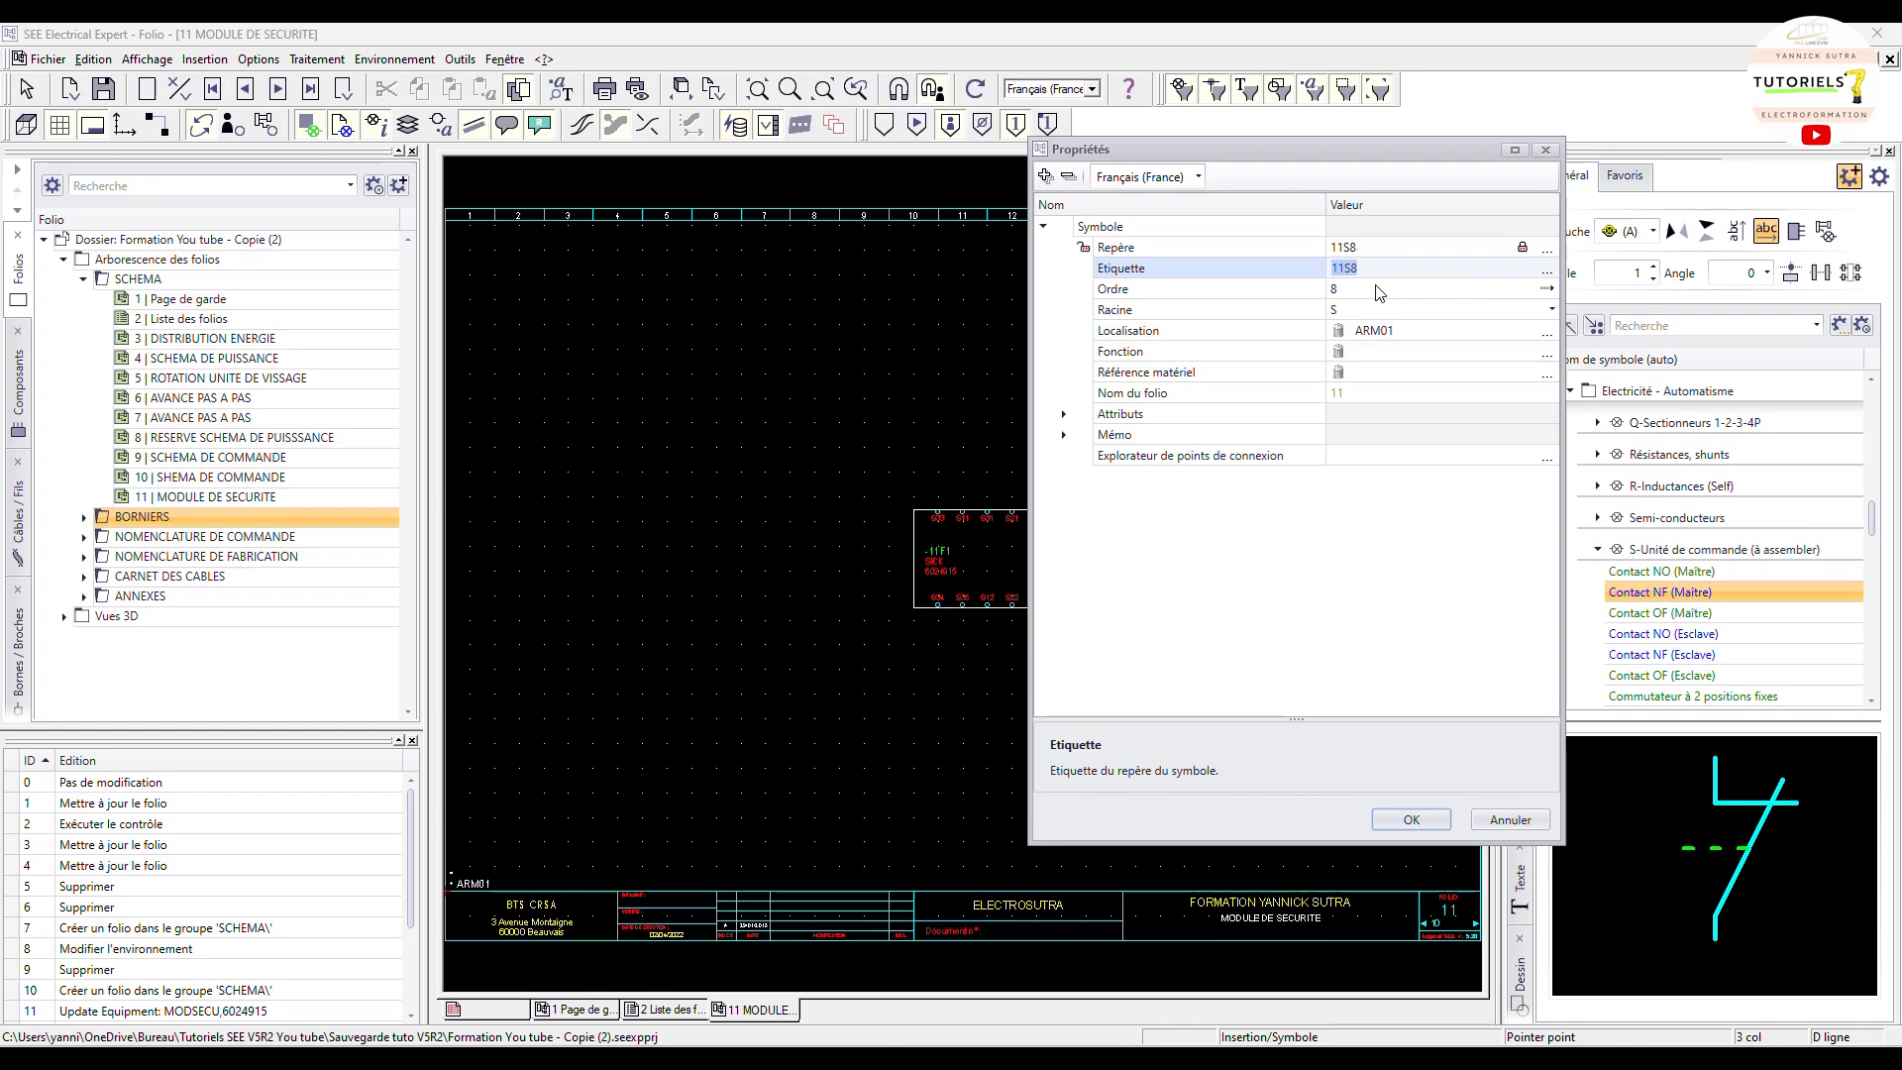
text(AU1)
click(1464, 290)
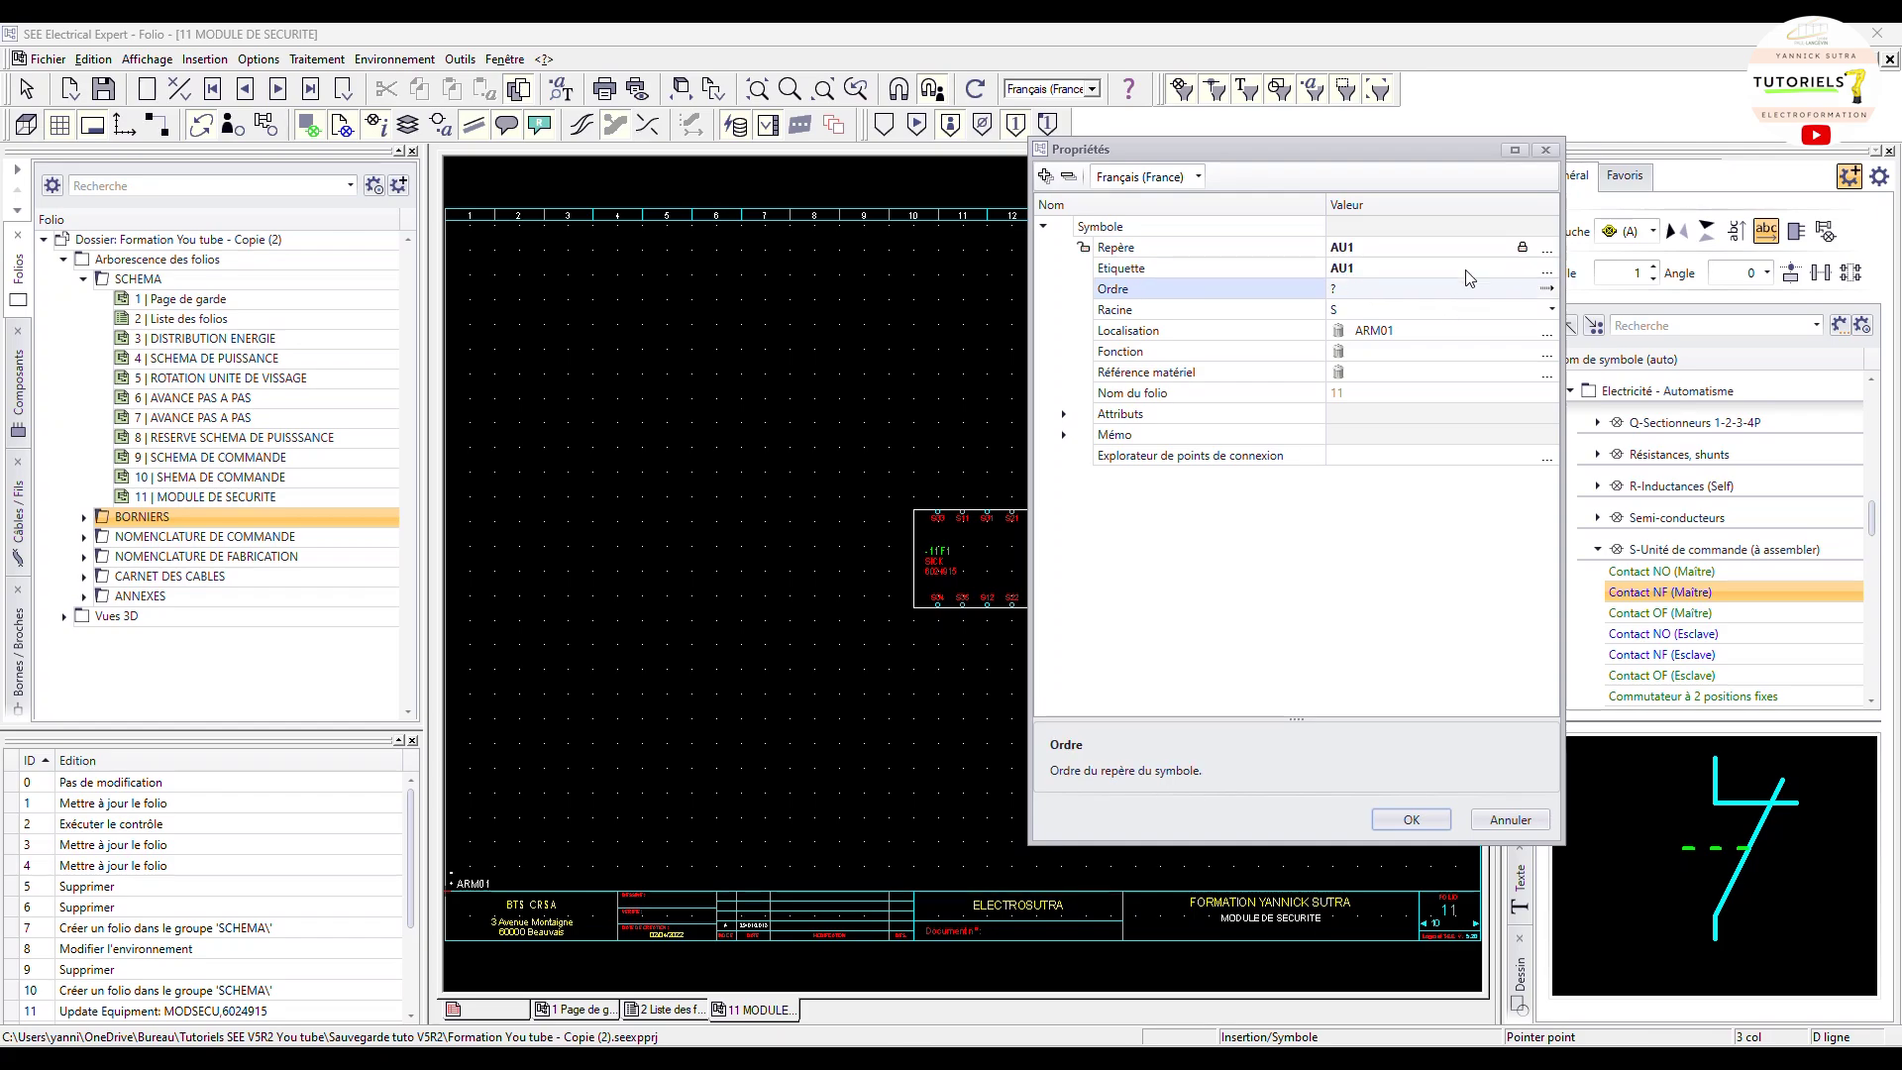
click(1414, 832)
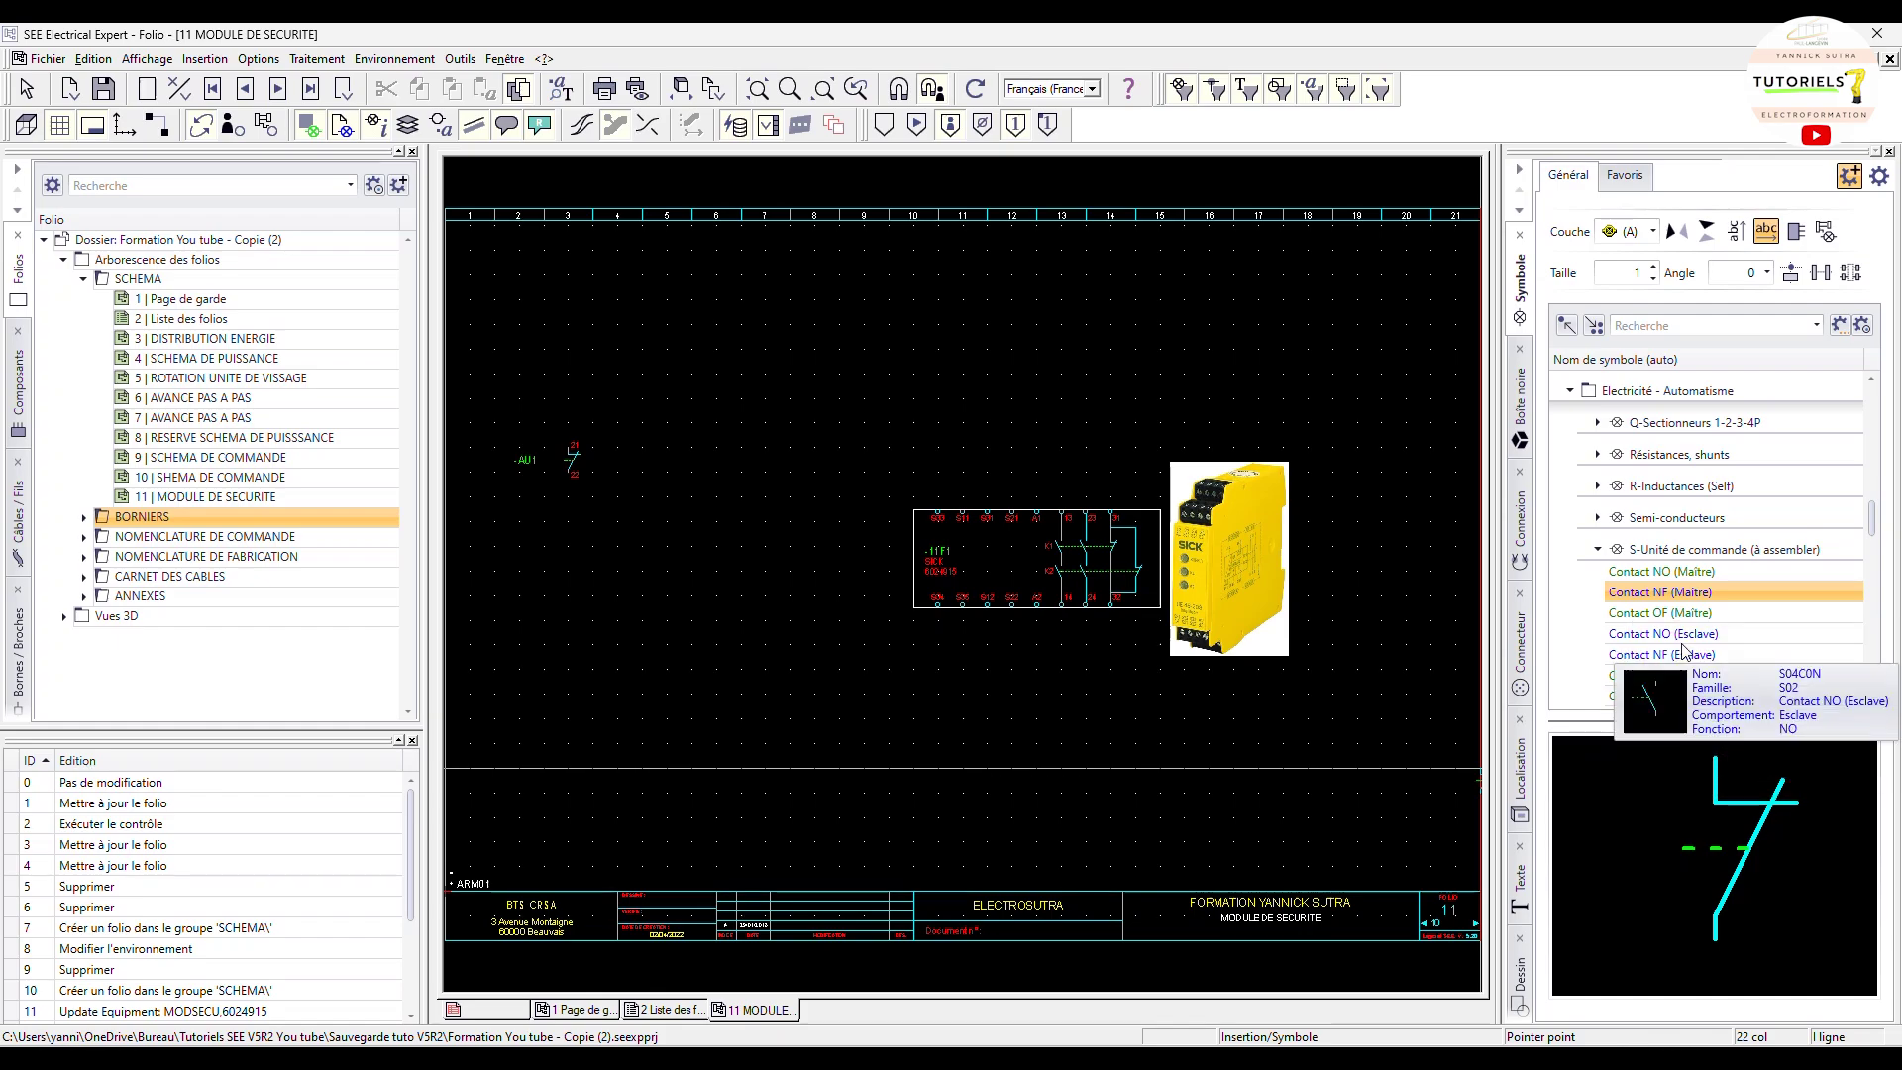
Step: Insert a Contact NF (Esclave) symbol at column 5, line D, and link it to the existing mark AU1
click(1675, 656)
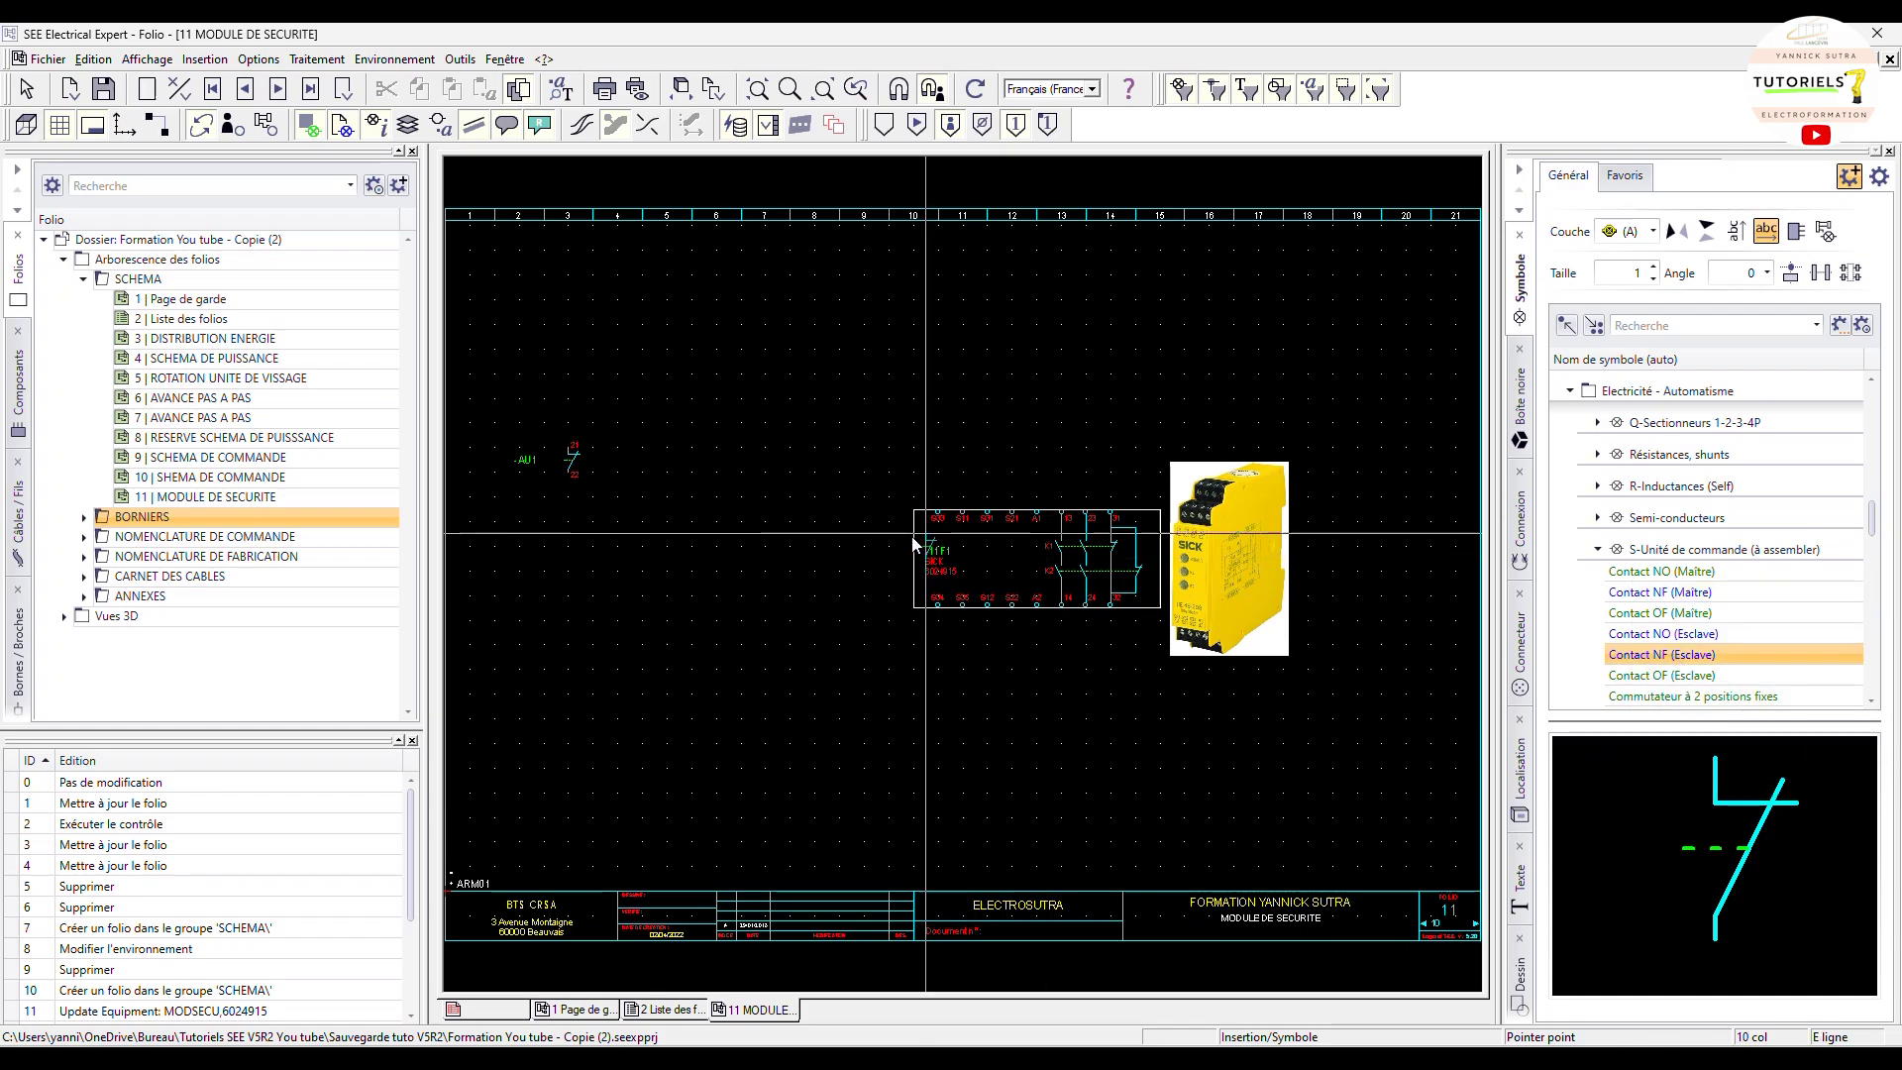
click(628, 458)
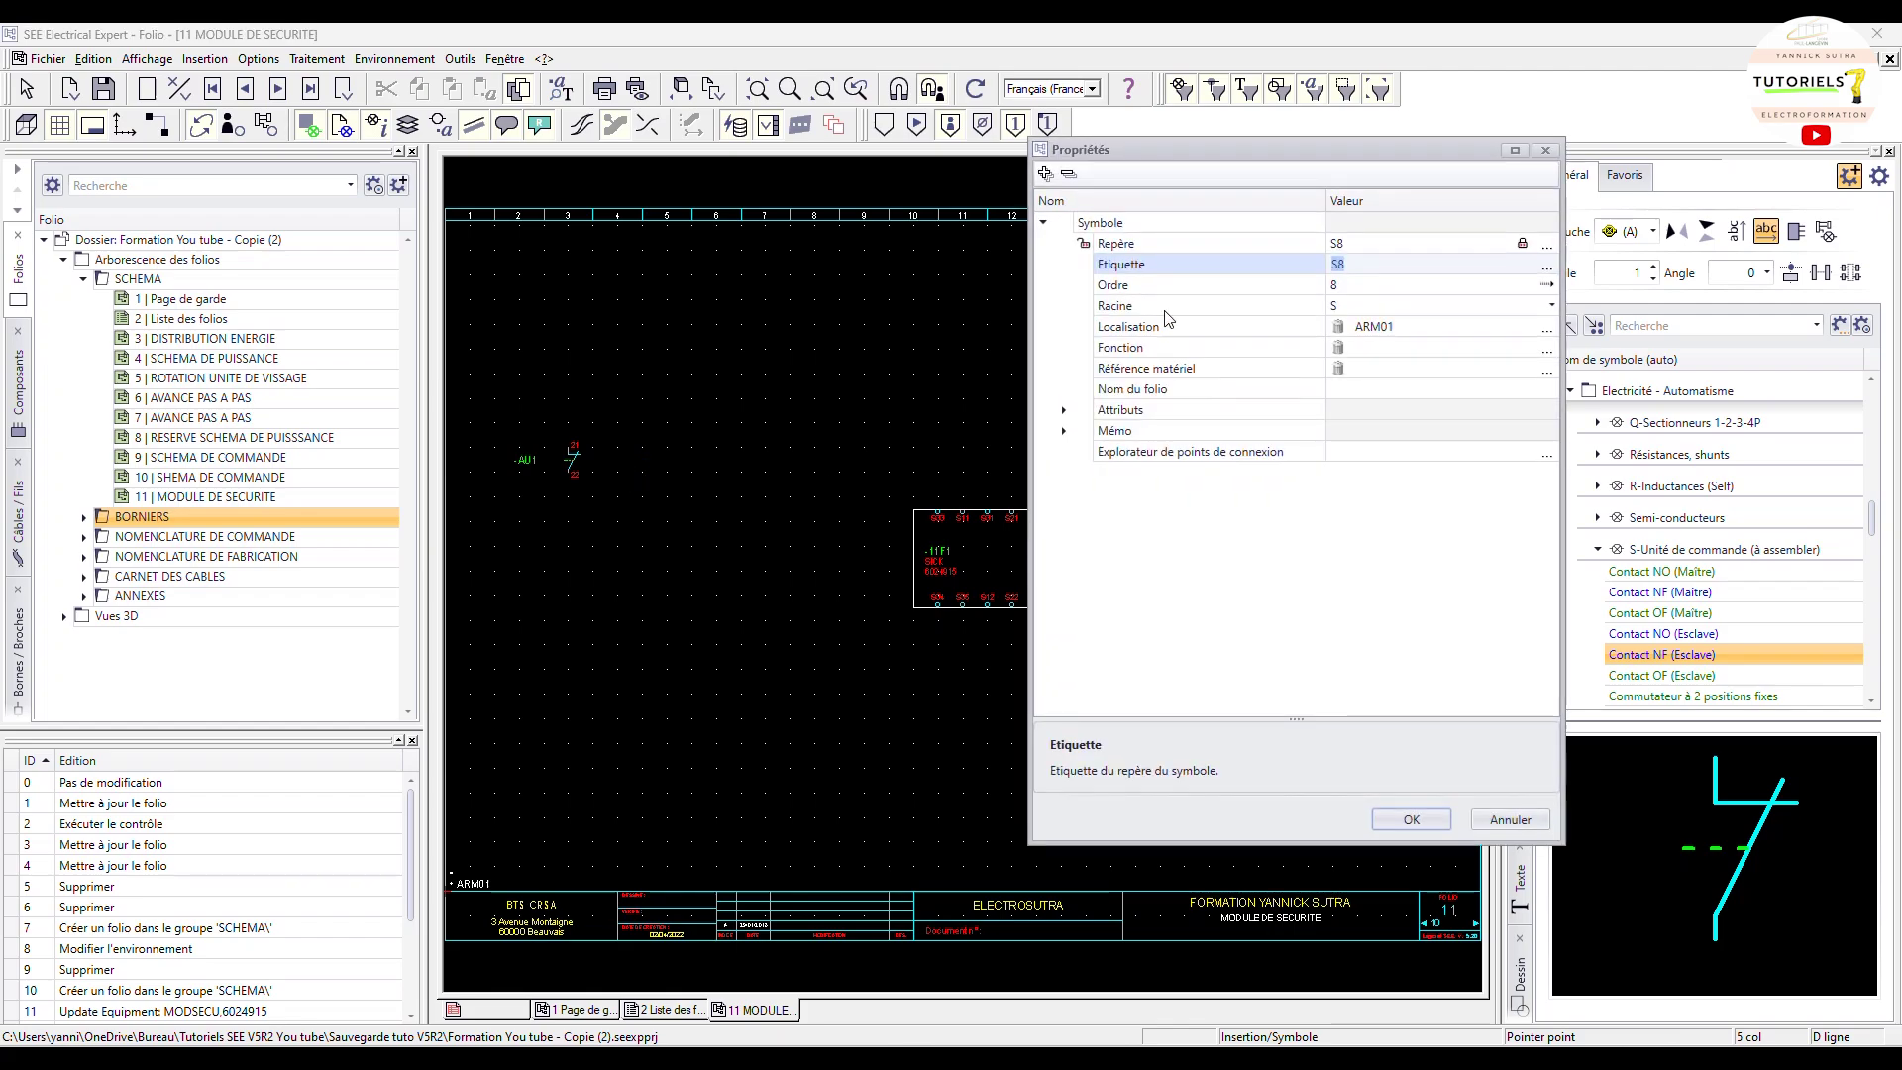
click(1546, 266)
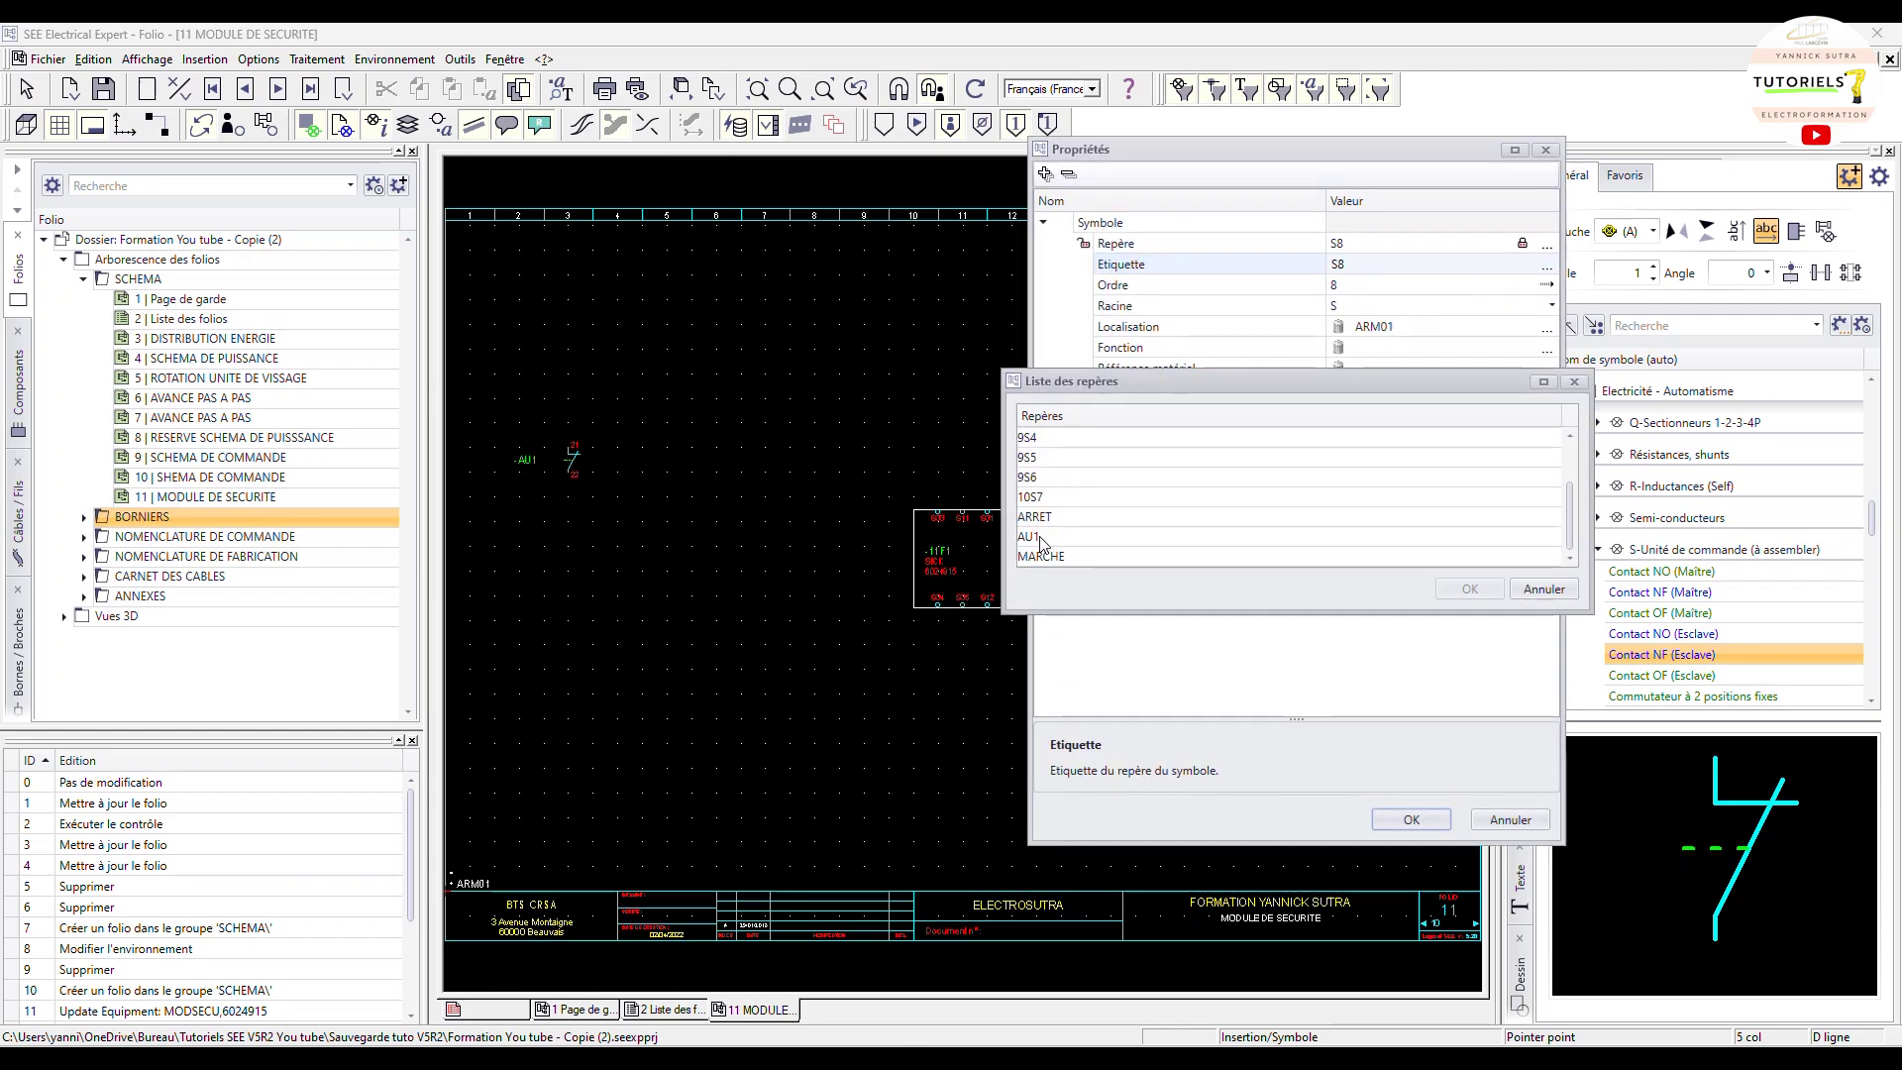
double_click(1045, 535)
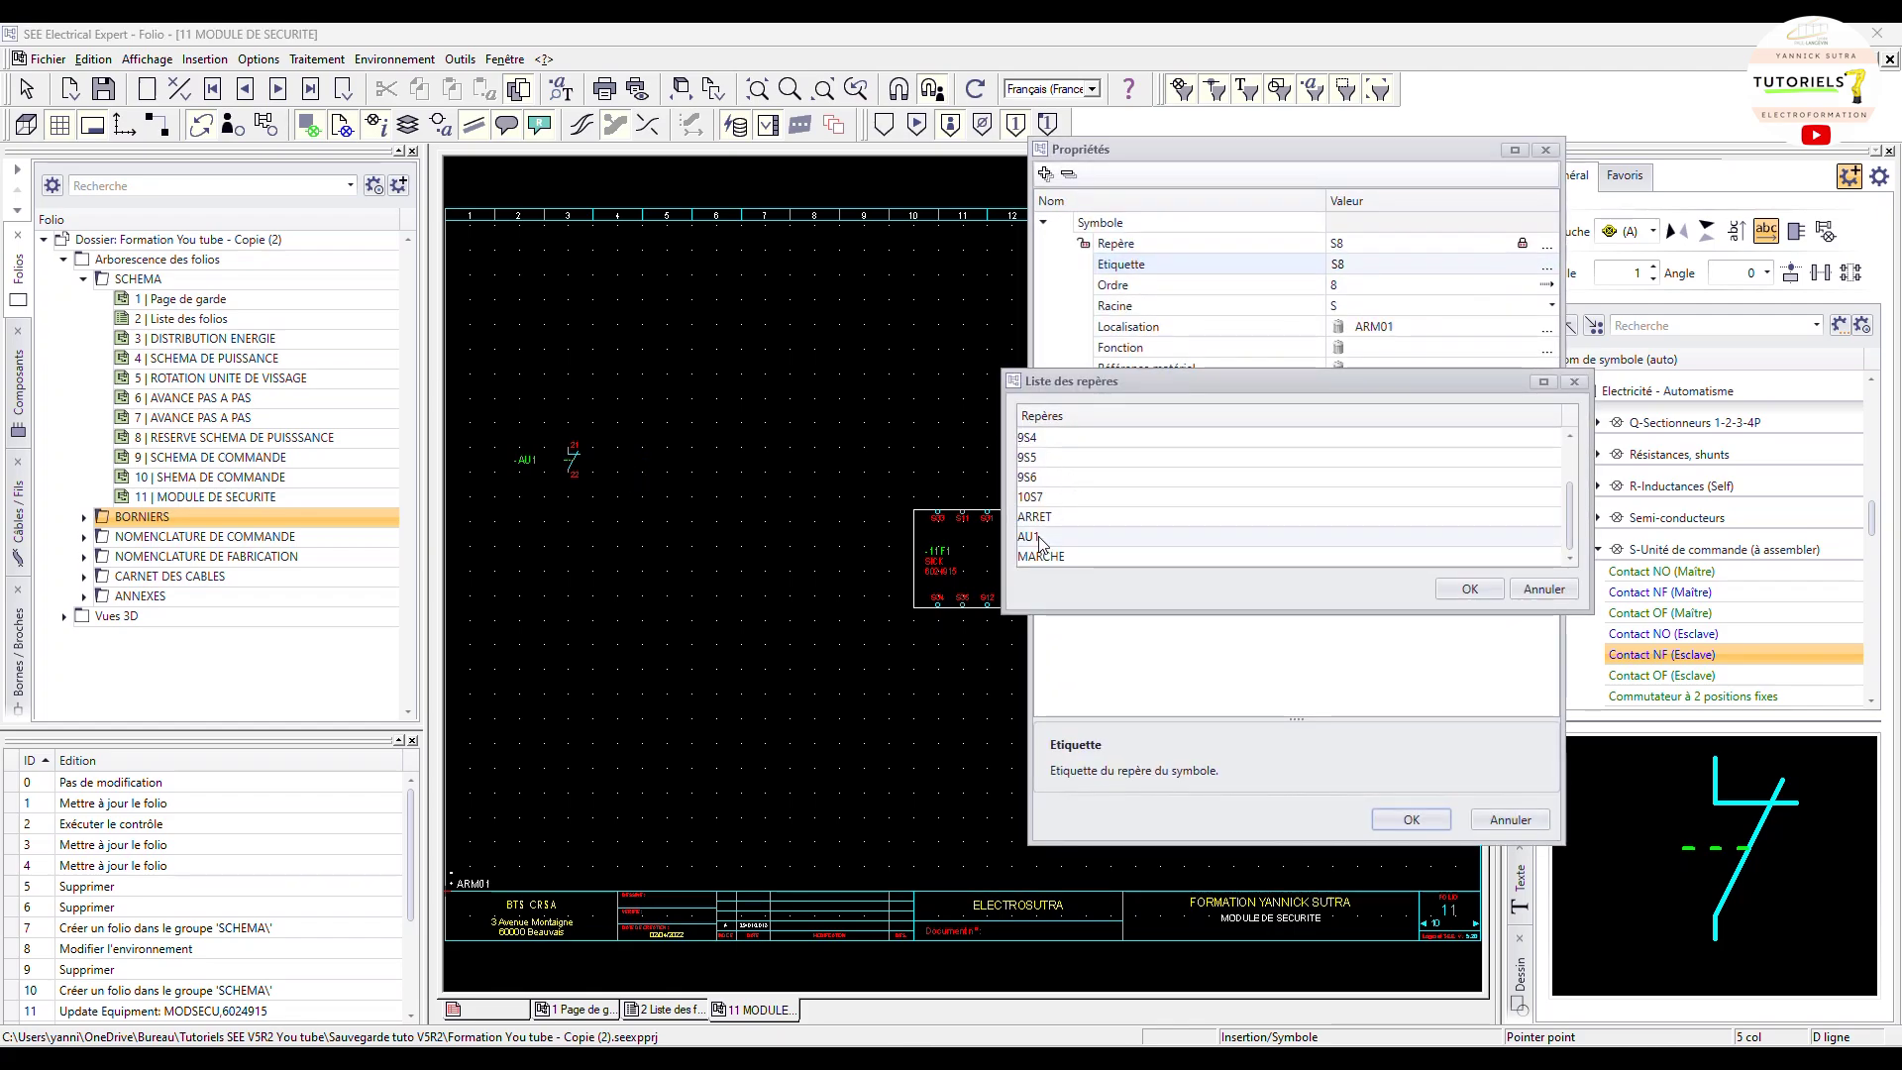
click(1410, 819)
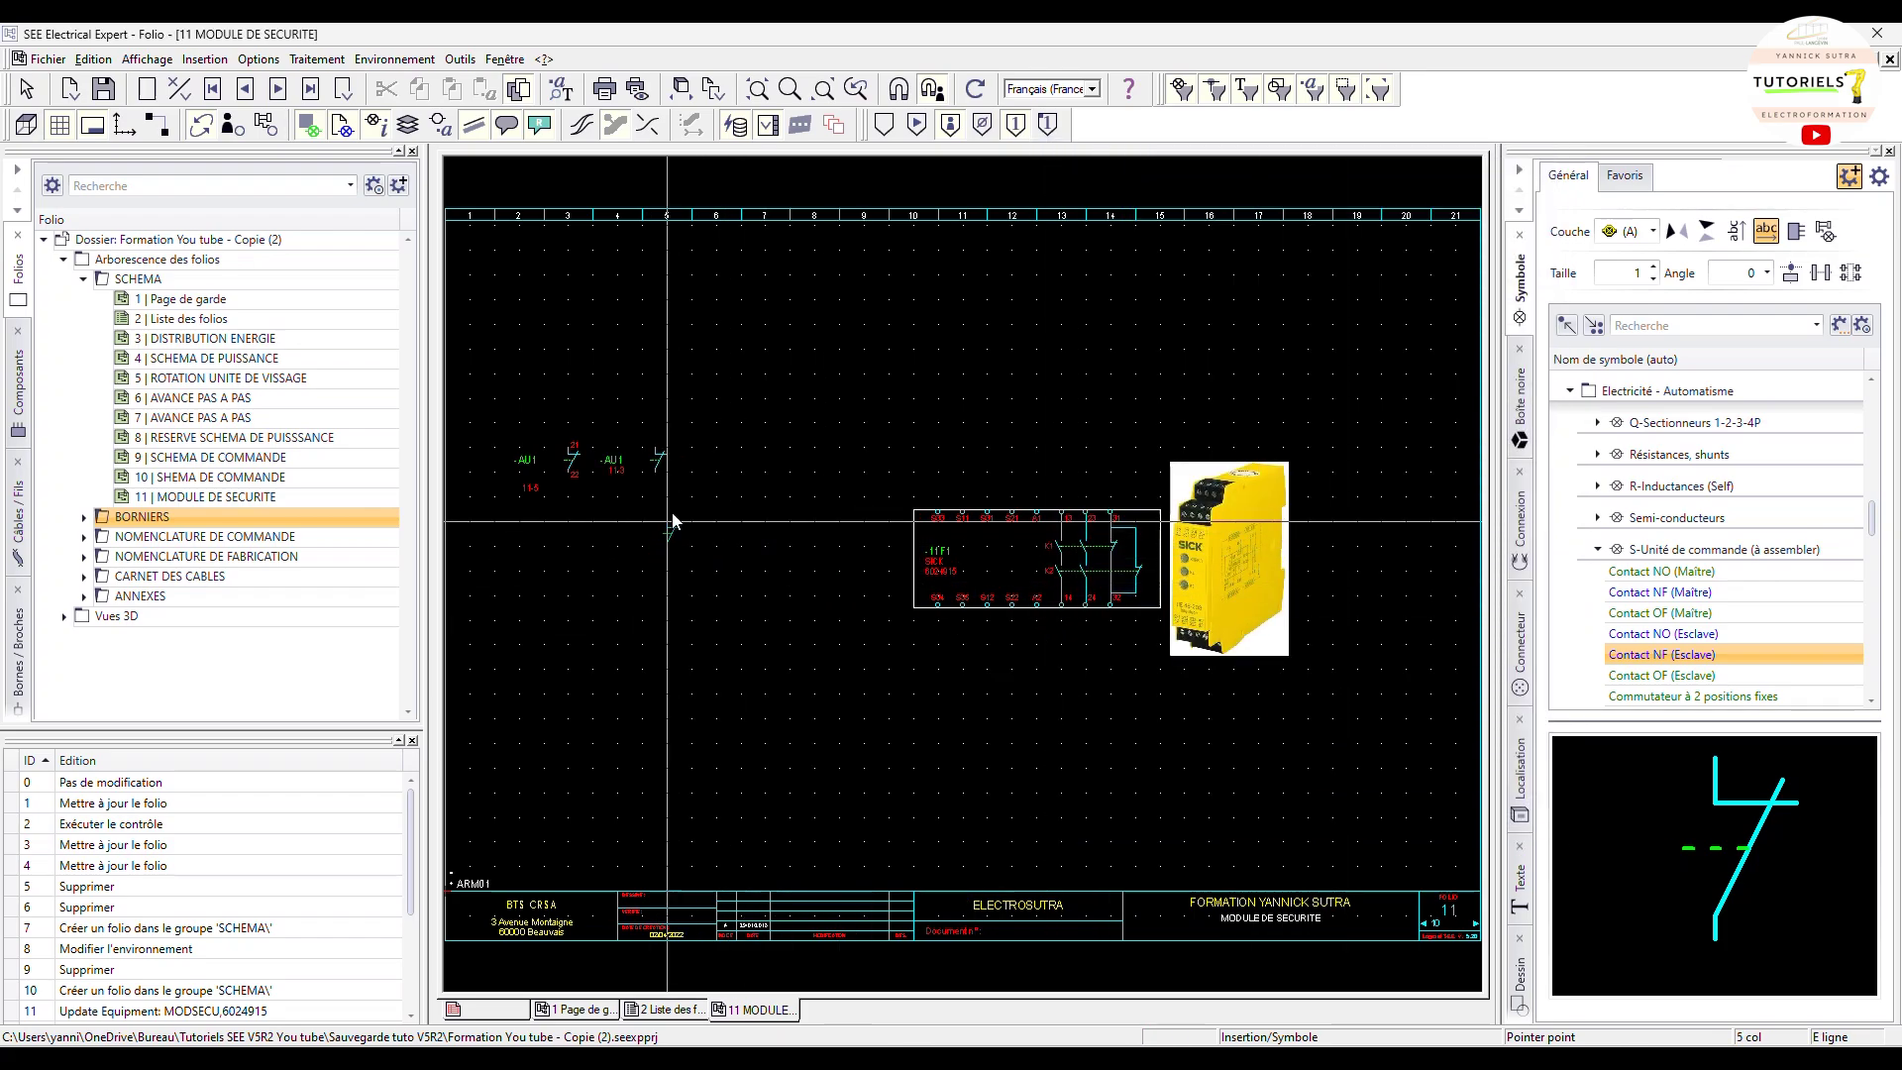
Step: Place another Contact NF (Esclave) at column 15, line B, assign it the existing mark AU1 and end the insertion
click(1149, 311)
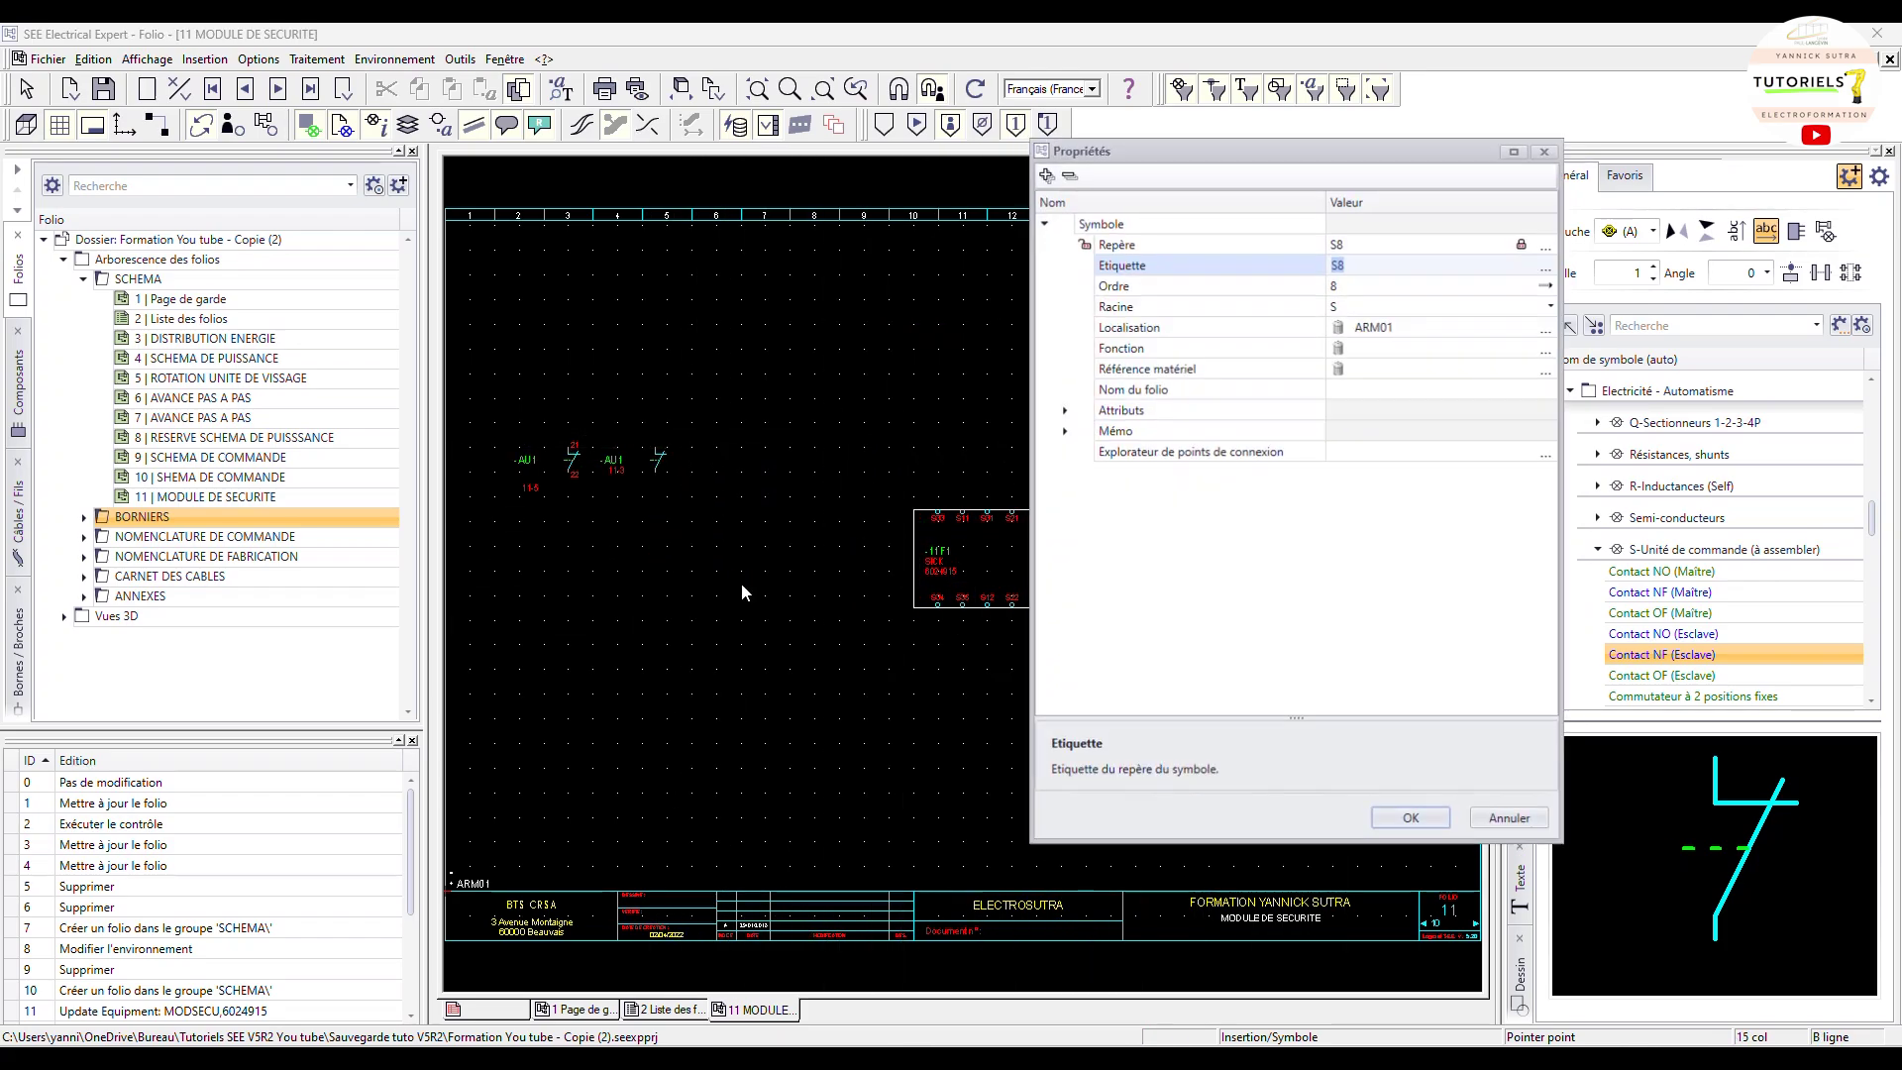
click(1543, 280)
click(1547, 269)
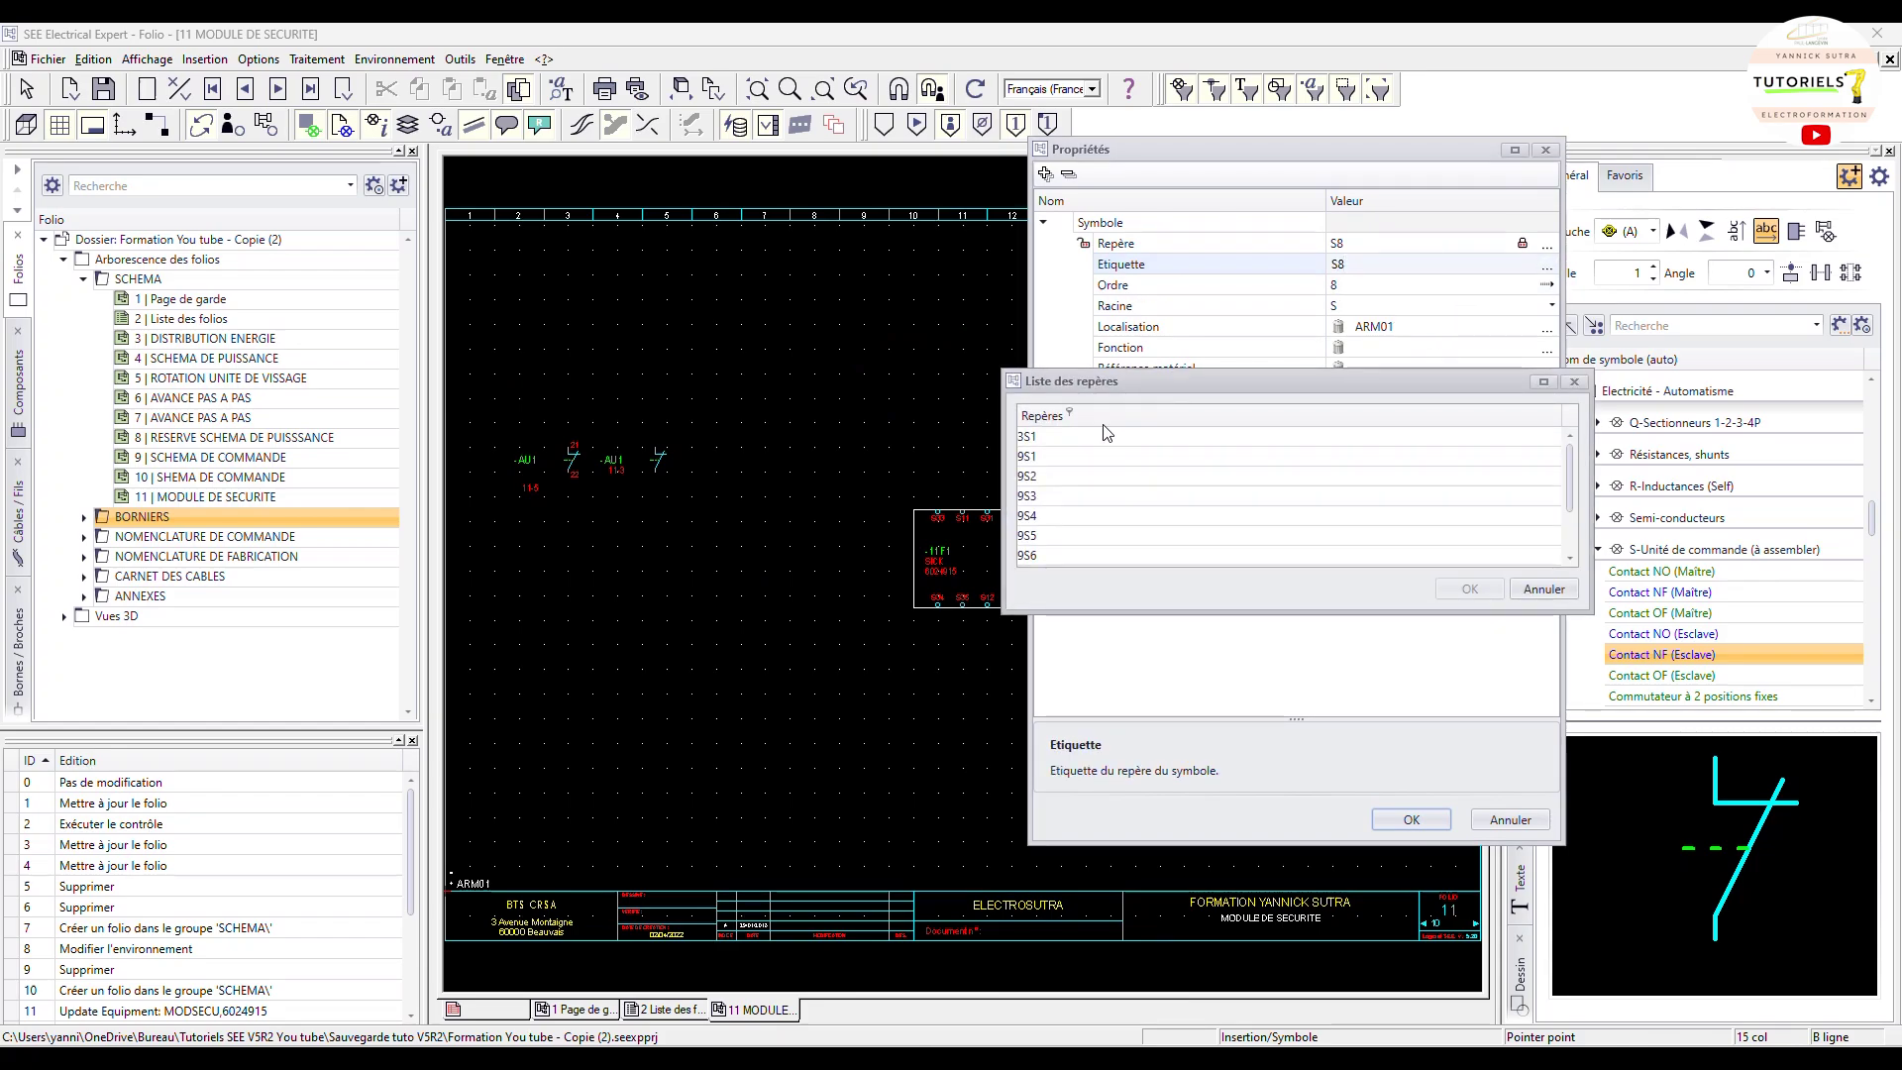
double_click(1066, 537)
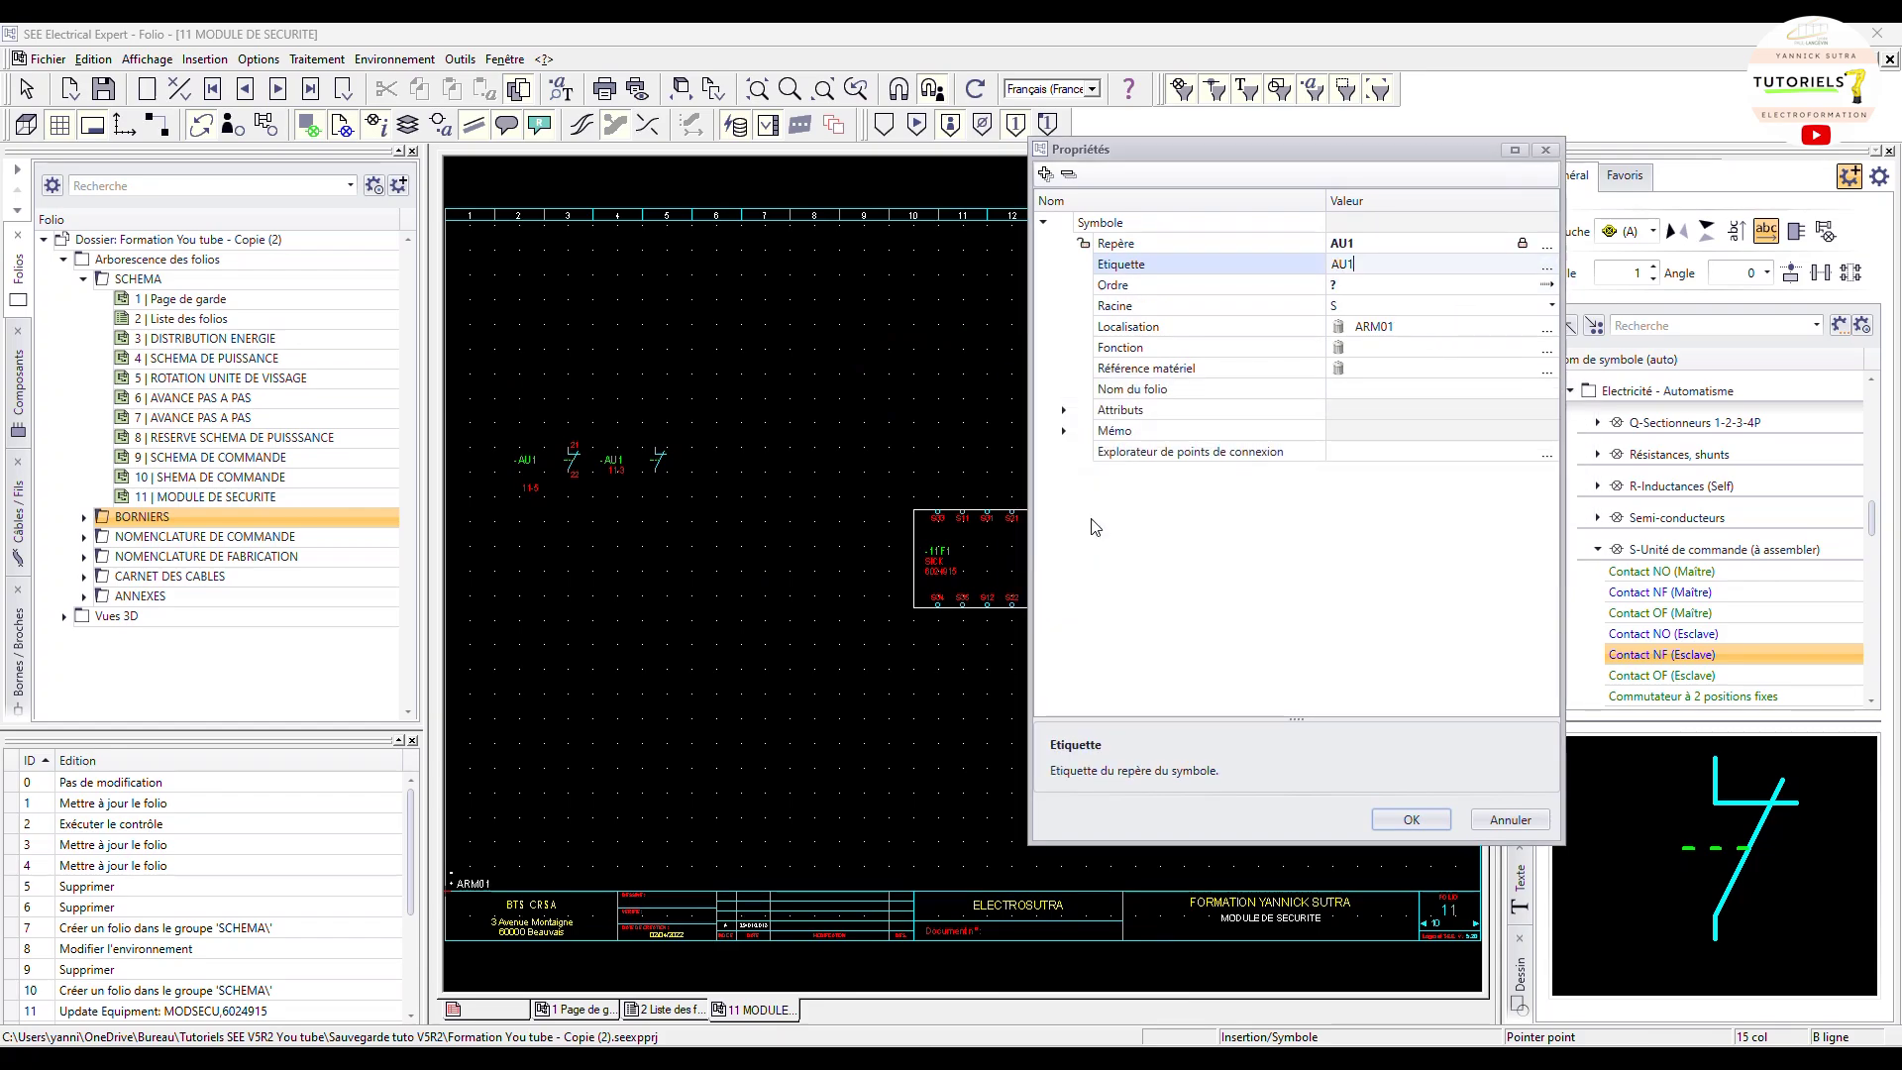
click(1441, 826)
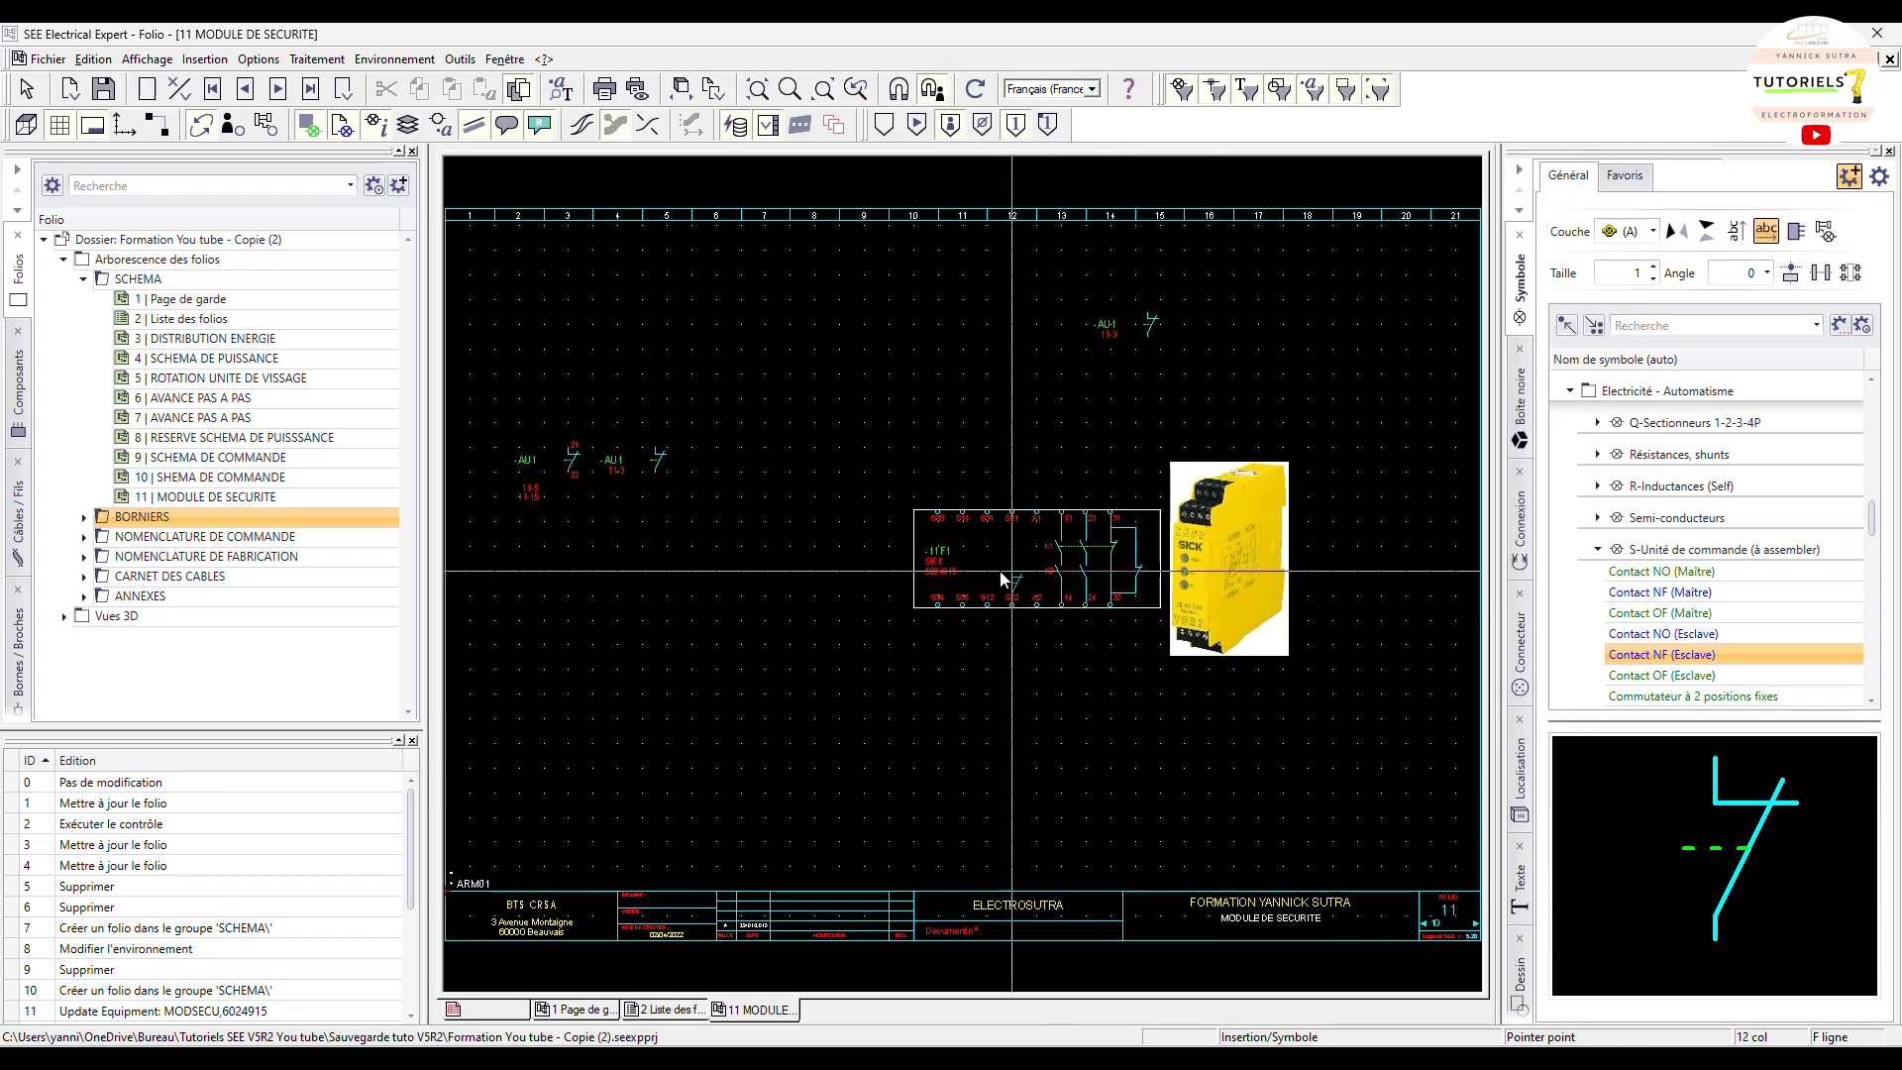
scroll(698, 561, up, 1)
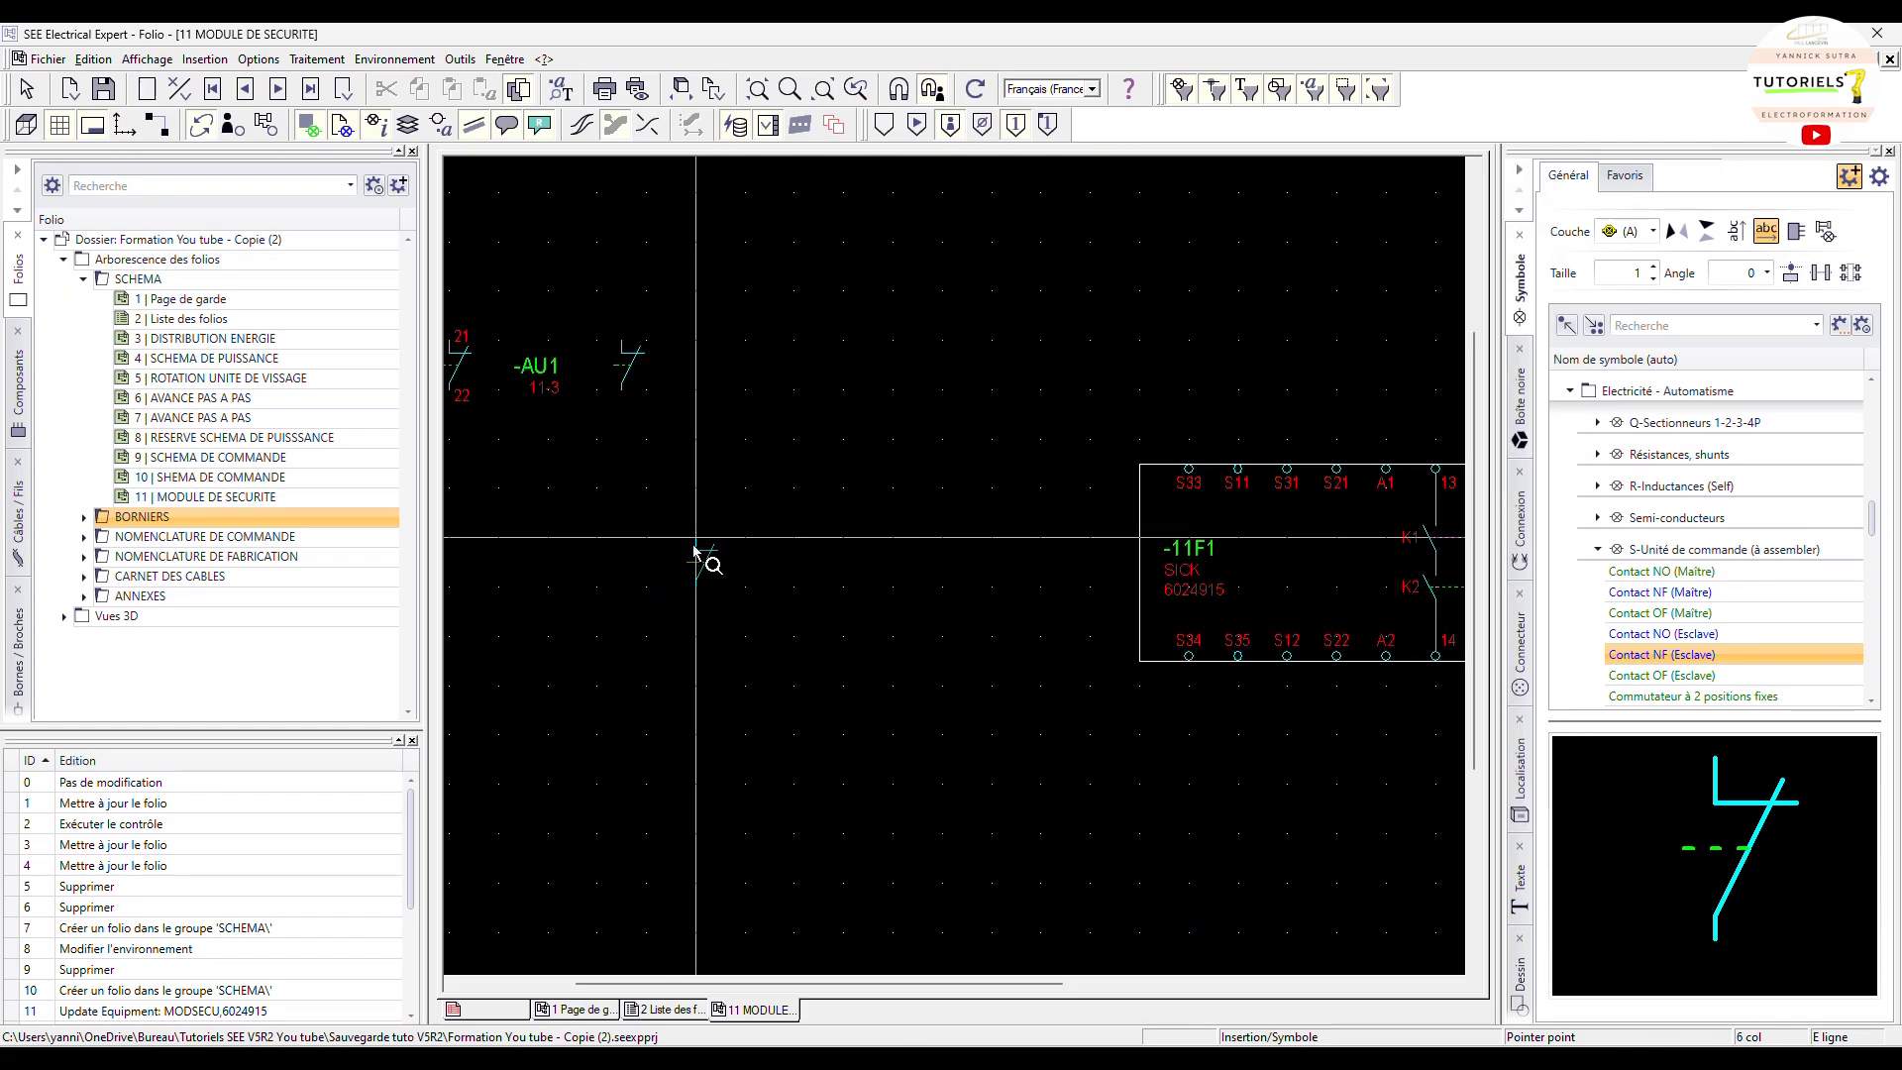
scroll(701, 558, down, 1)
key(Escape)
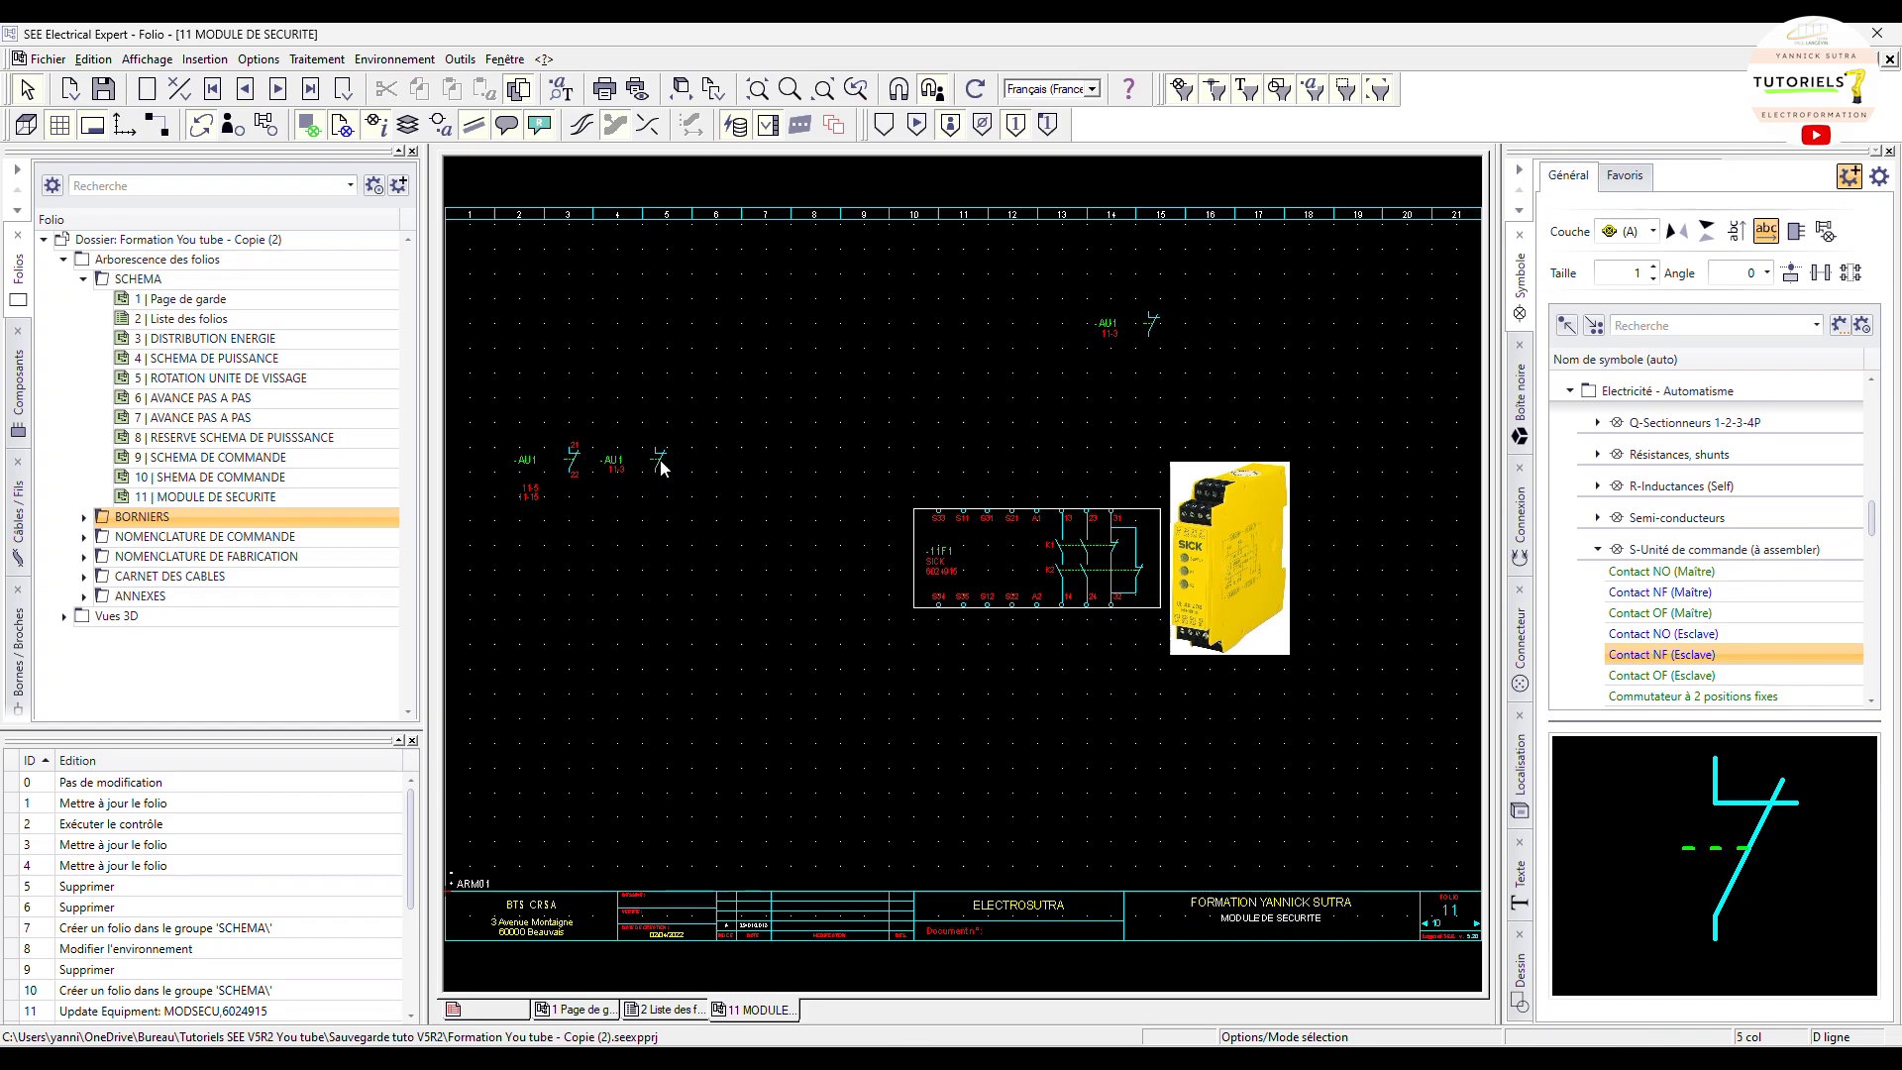
Step: Examine the cross-references shown under the AU1 master contact and its slave contacts
scroll(550, 497, up, 3)
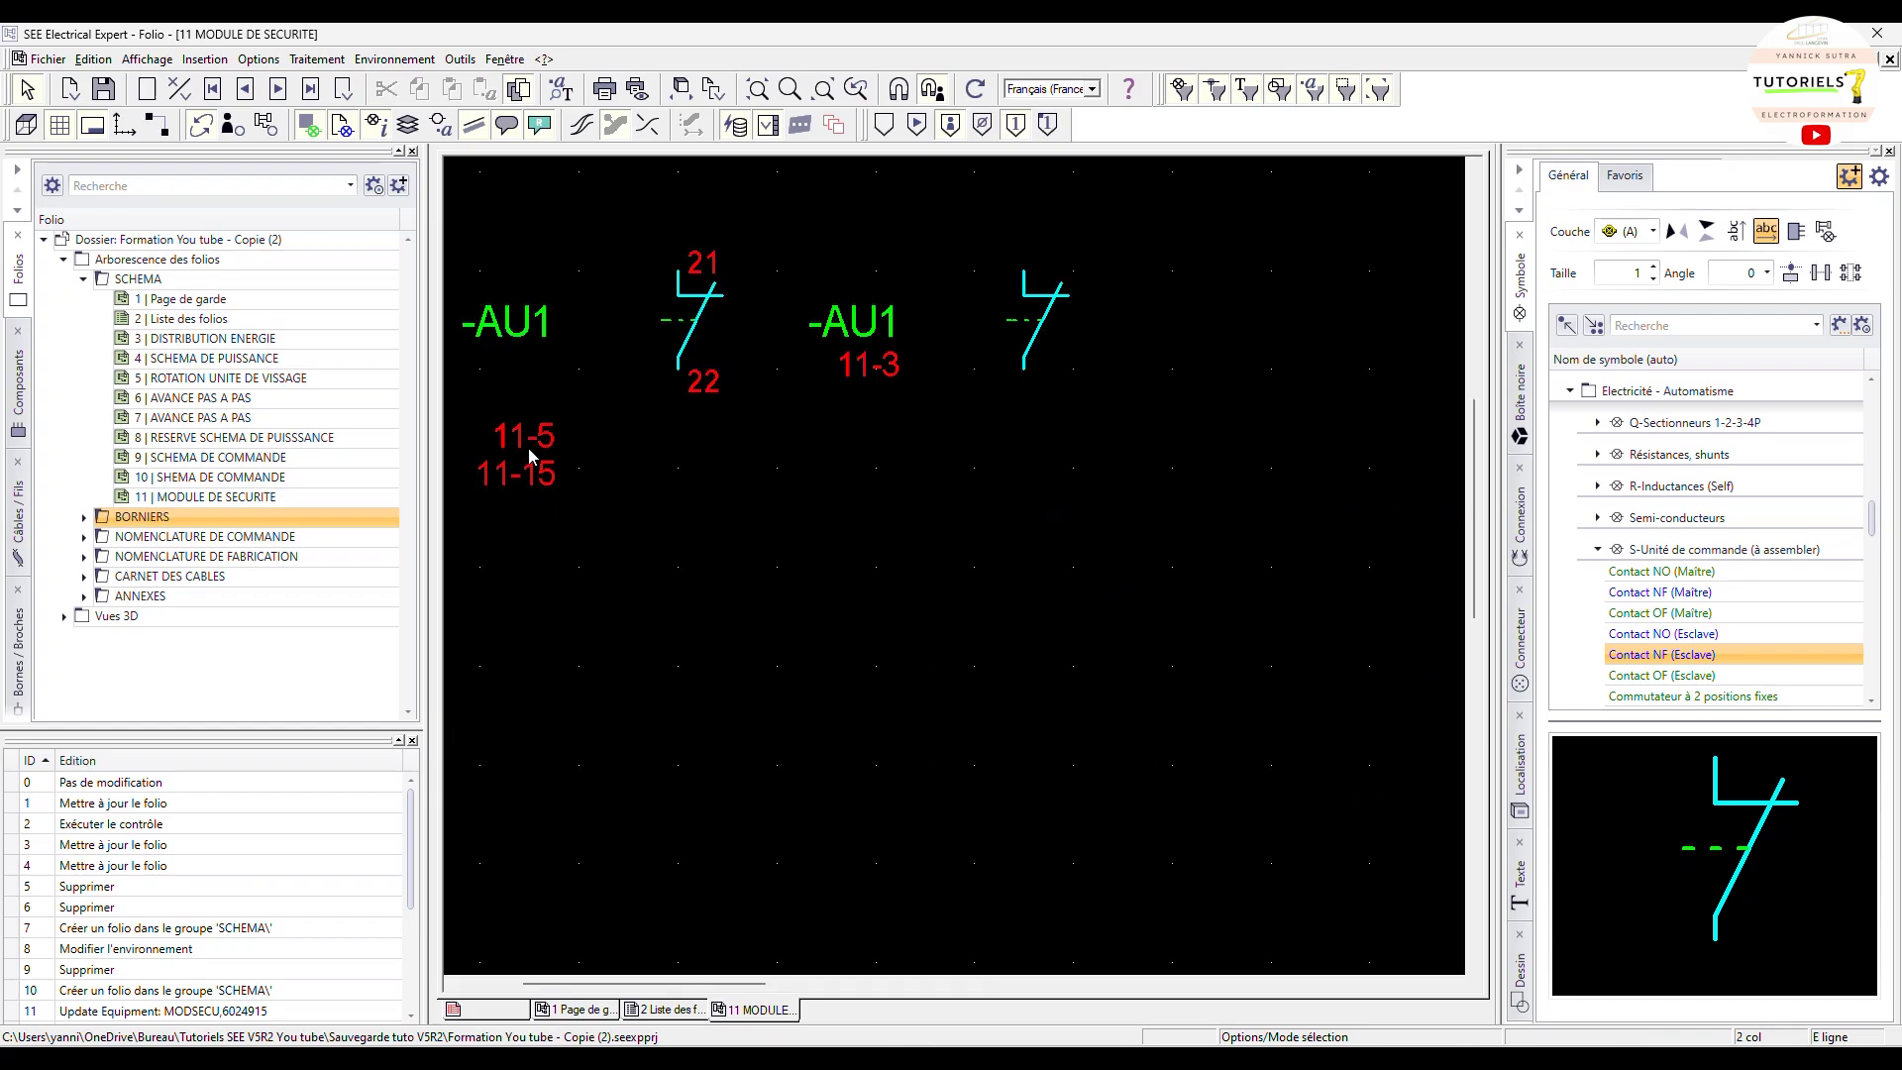
scroll(649, 628, down, 2)
scroll(644, 622, up, 2)
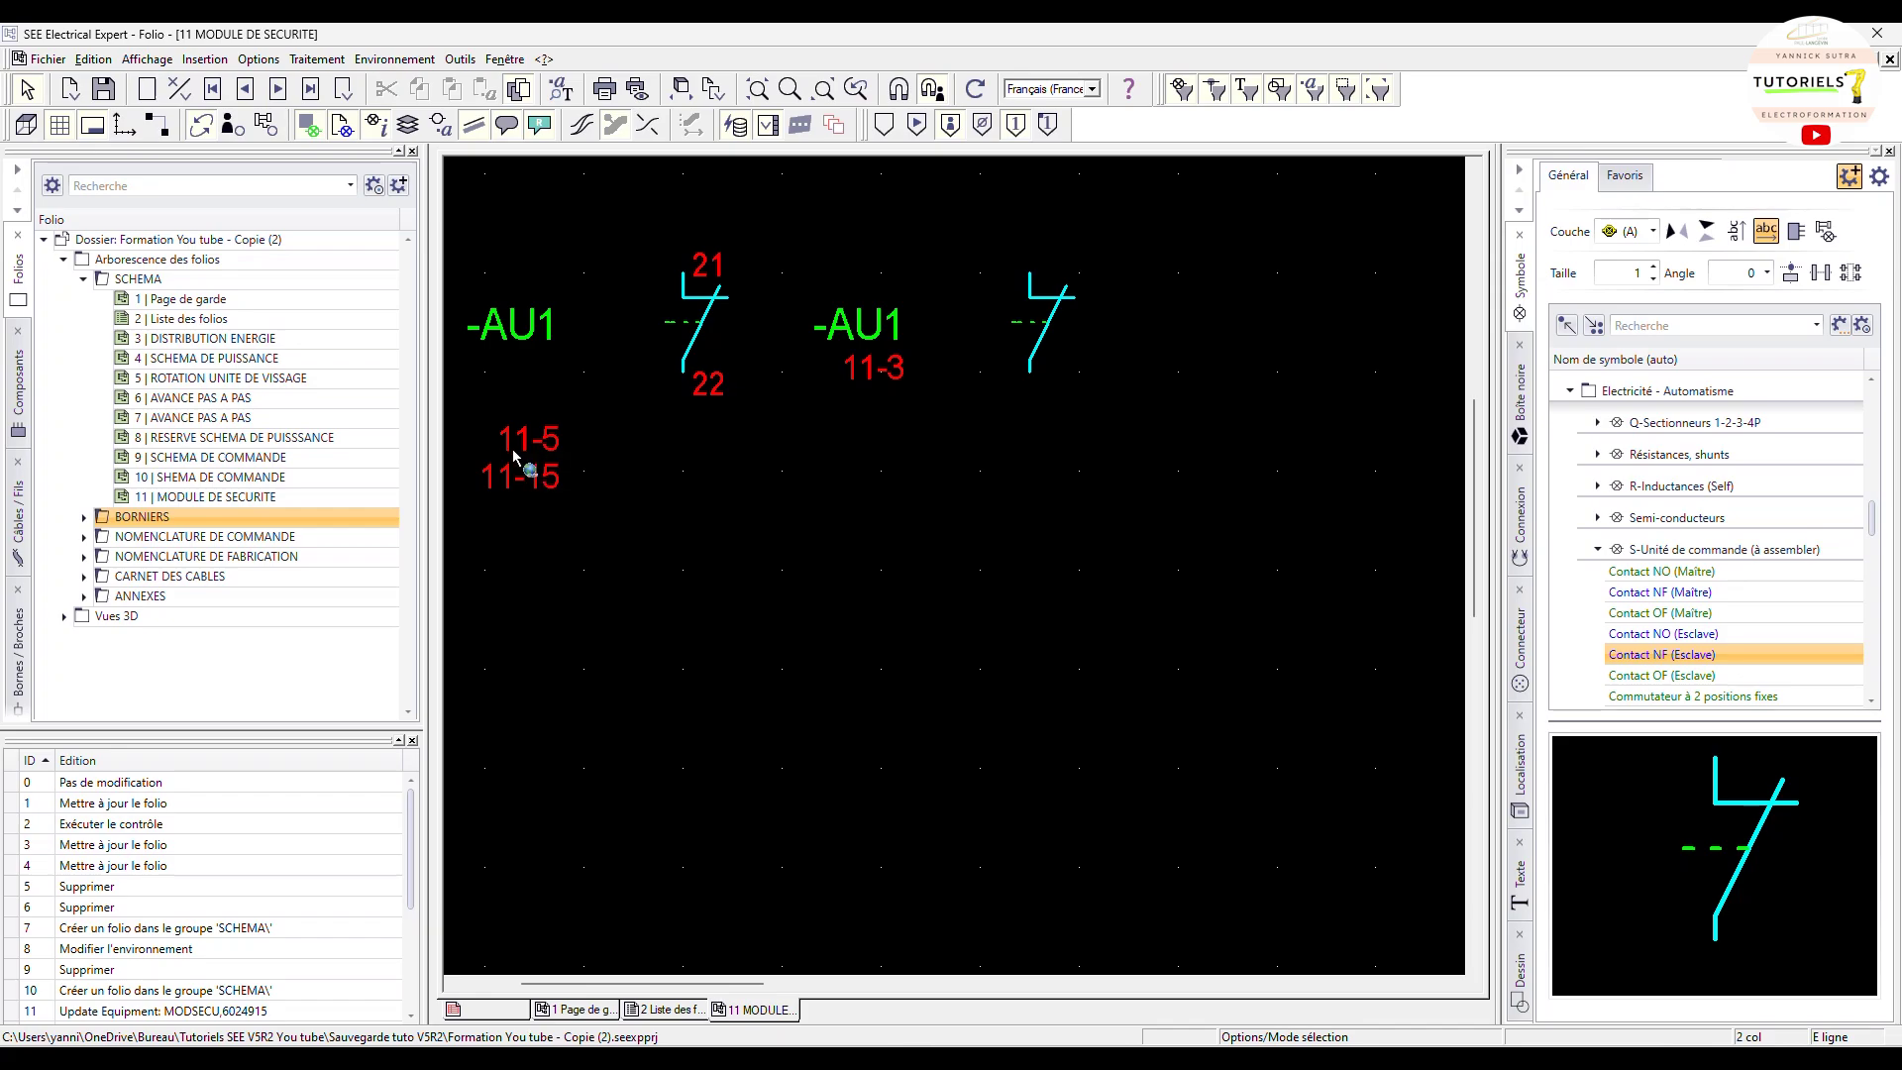
scroll(674, 562, down, 1)
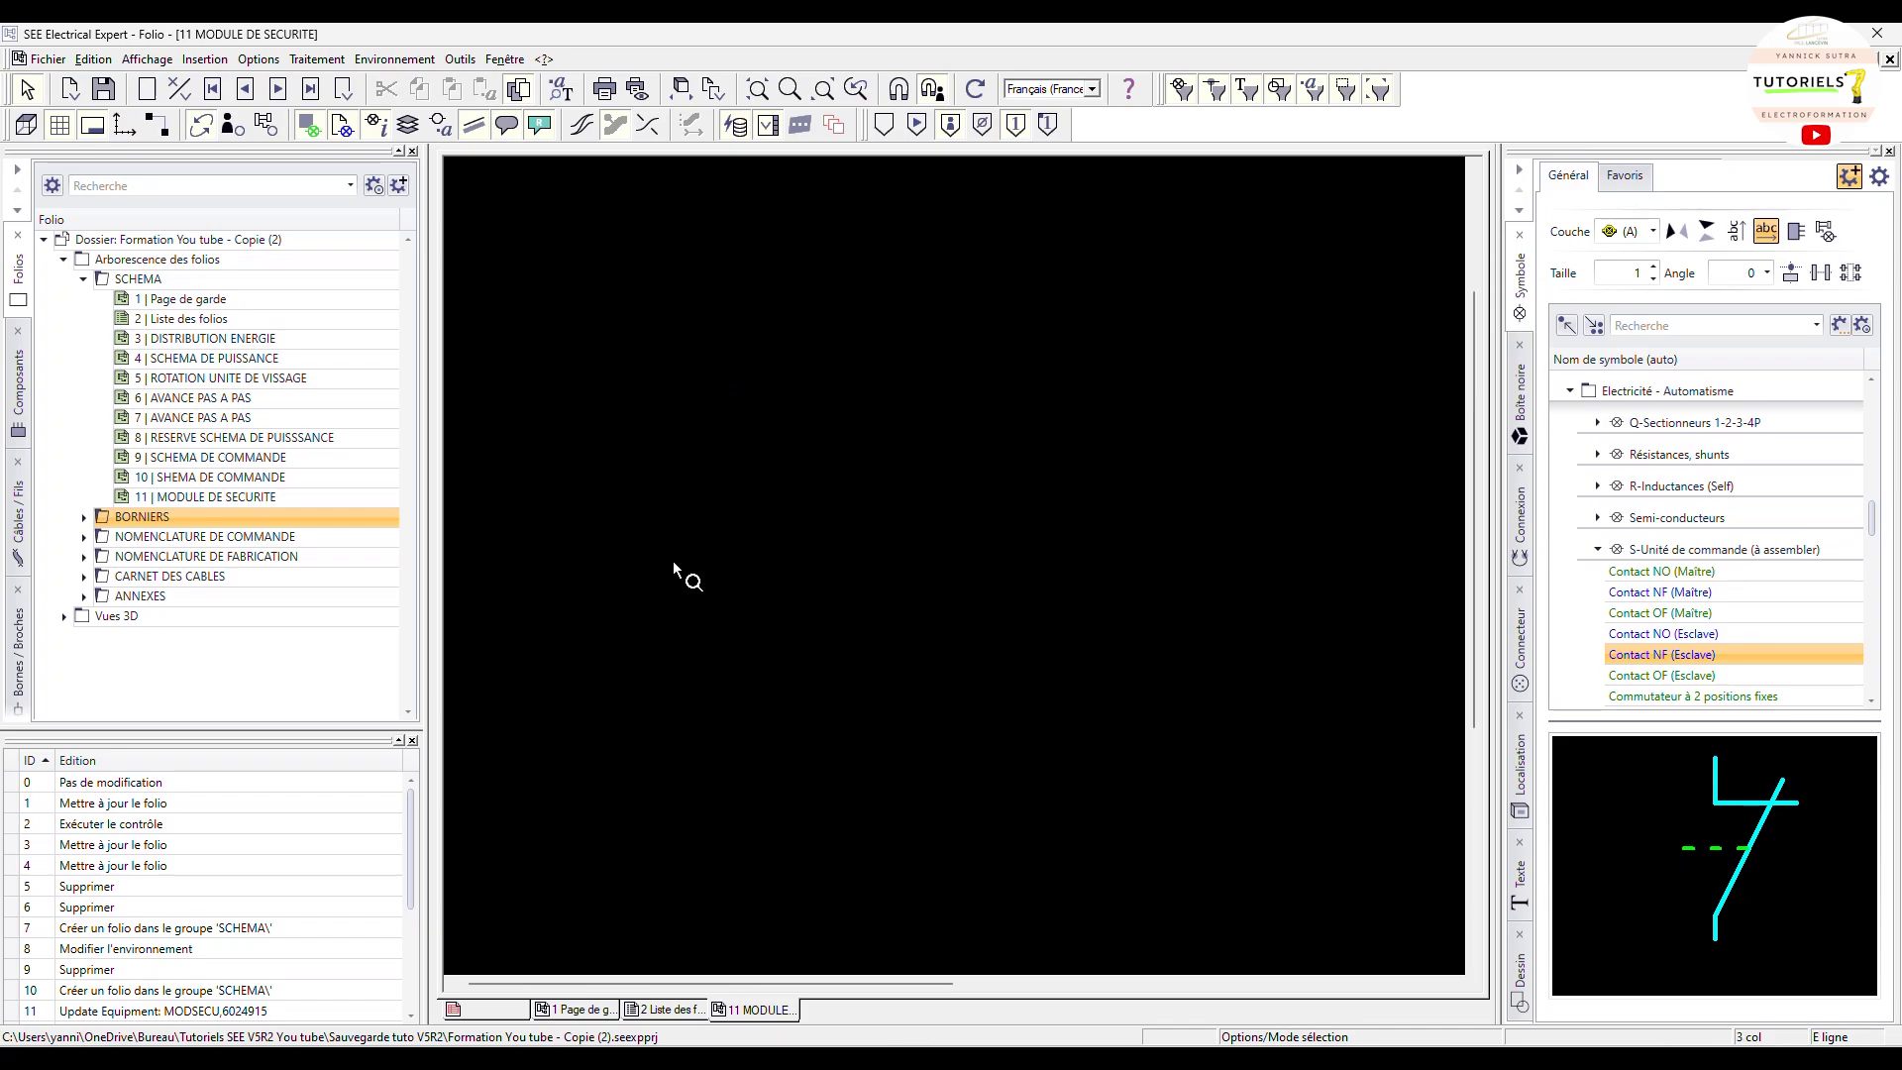
scroll(1431, 721, down, 1)
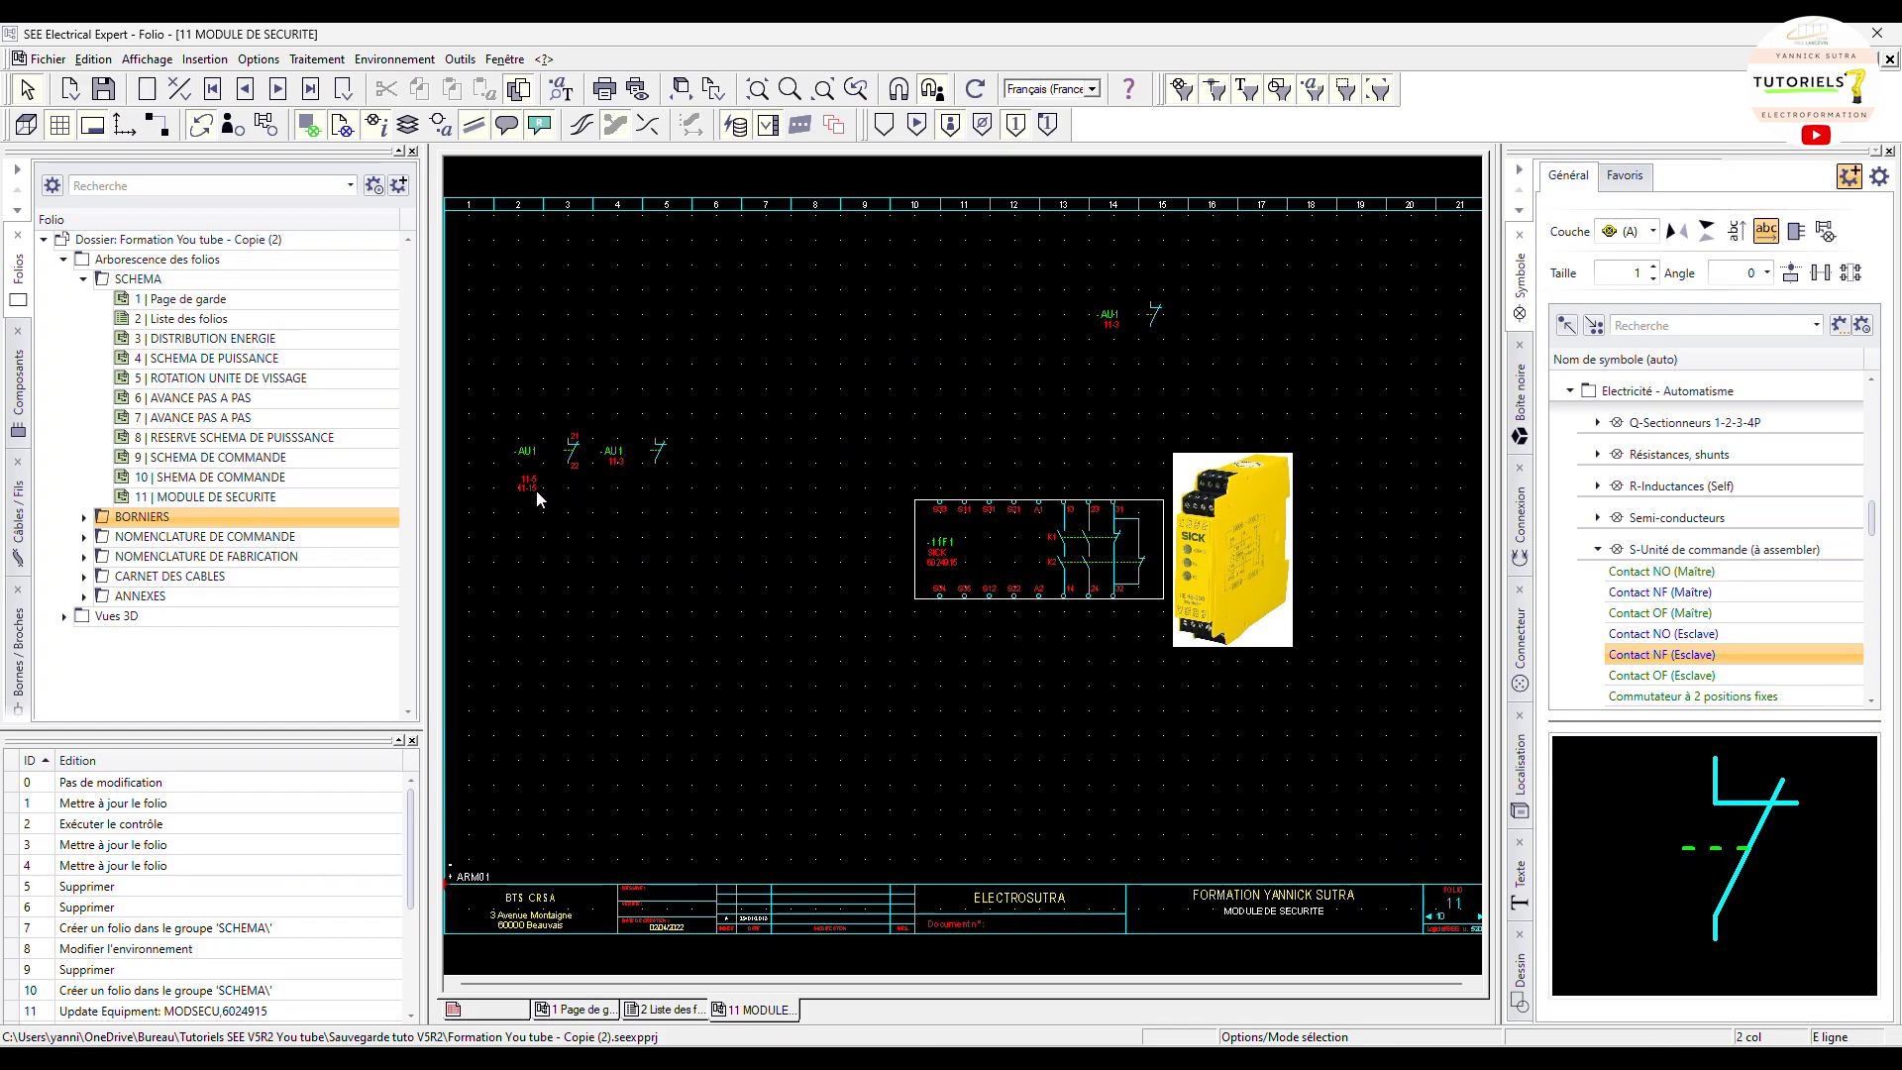
scroll(537, 489, up, 2)
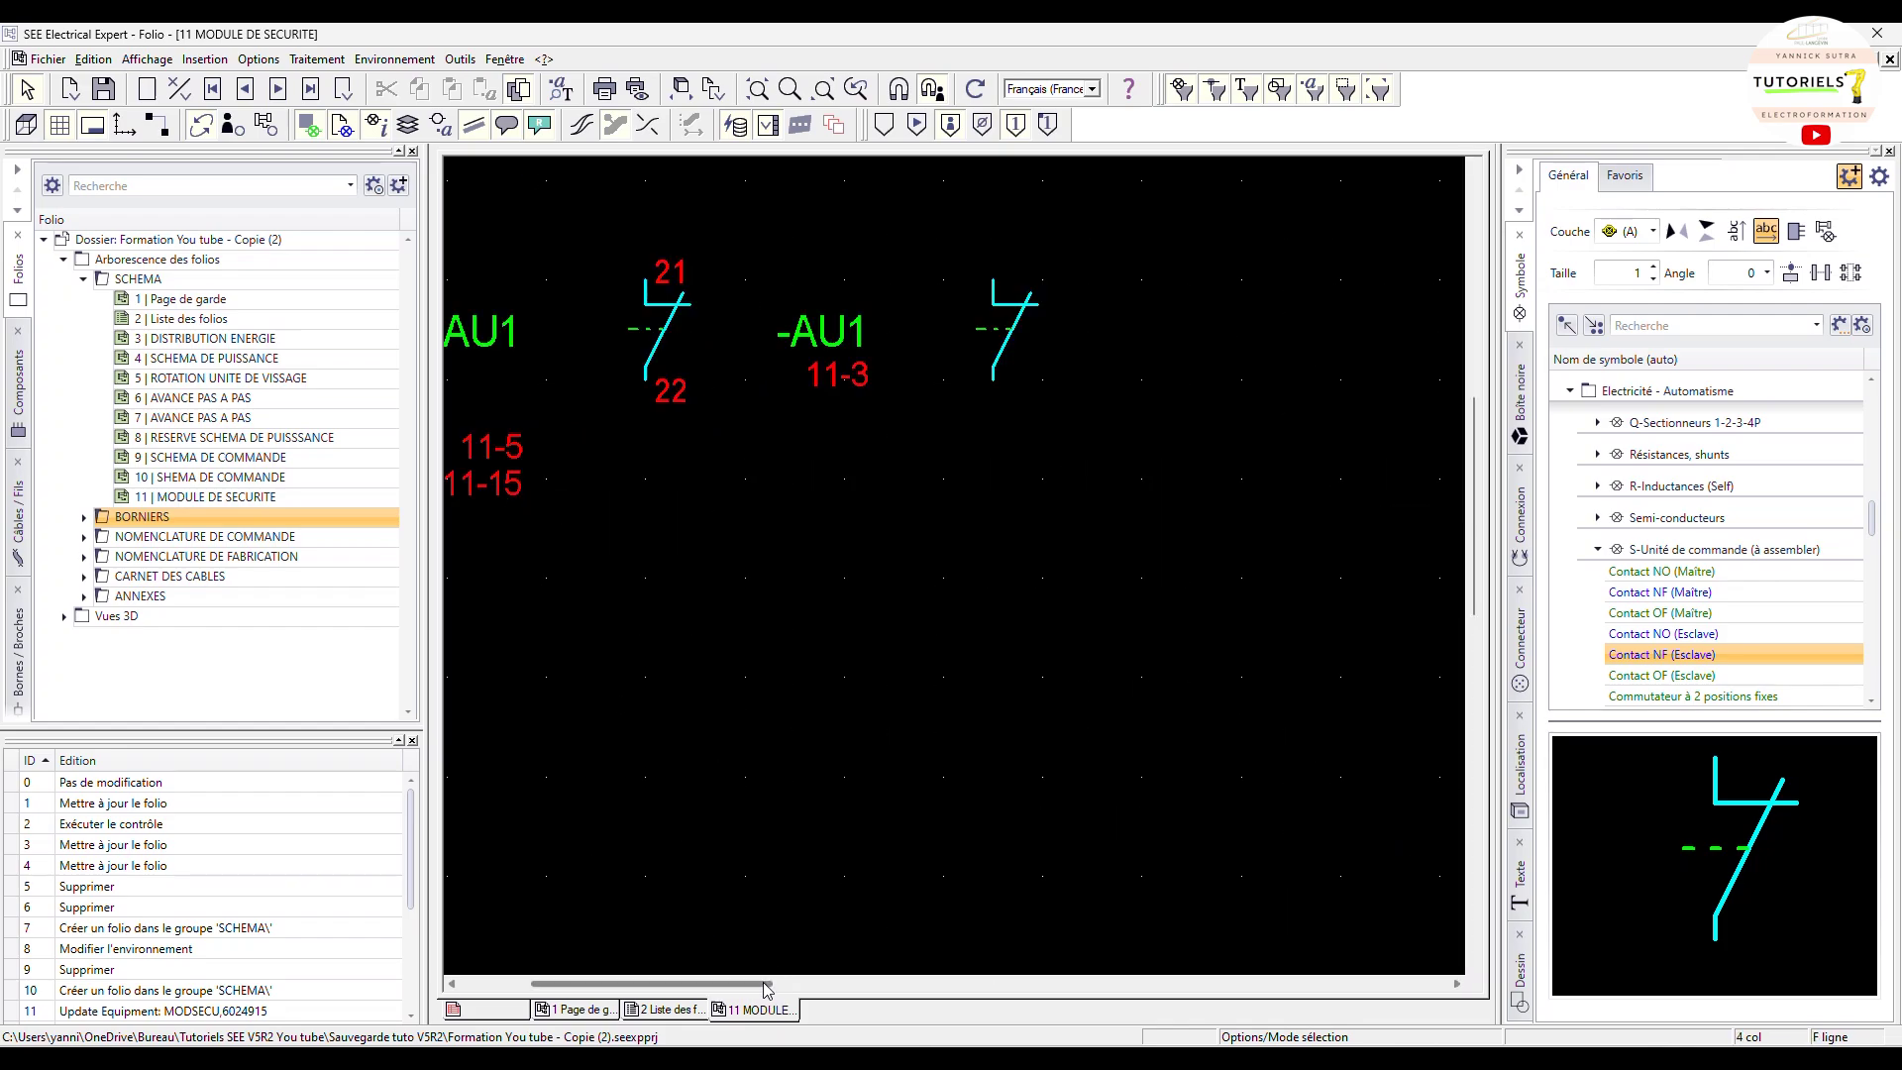
drag(769, 984, 740, 983)
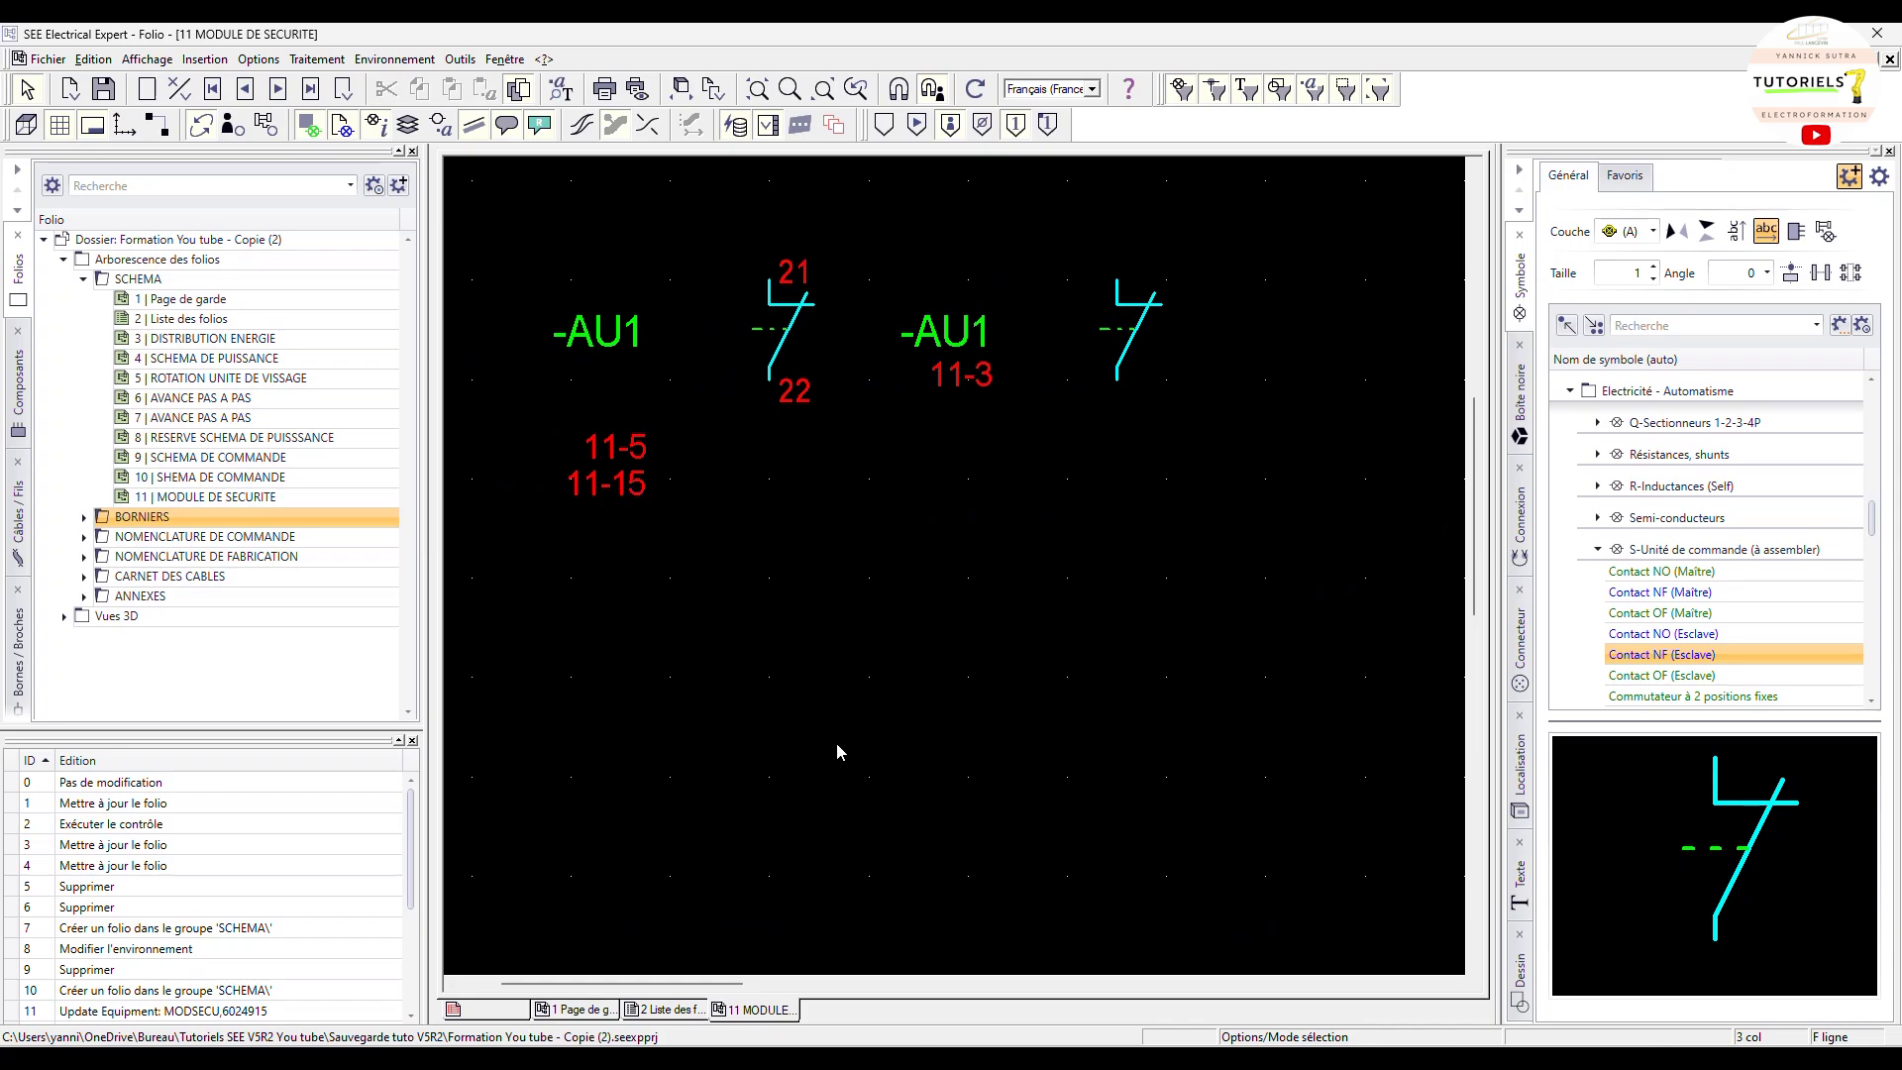
scroll(838, 751, down, 2)
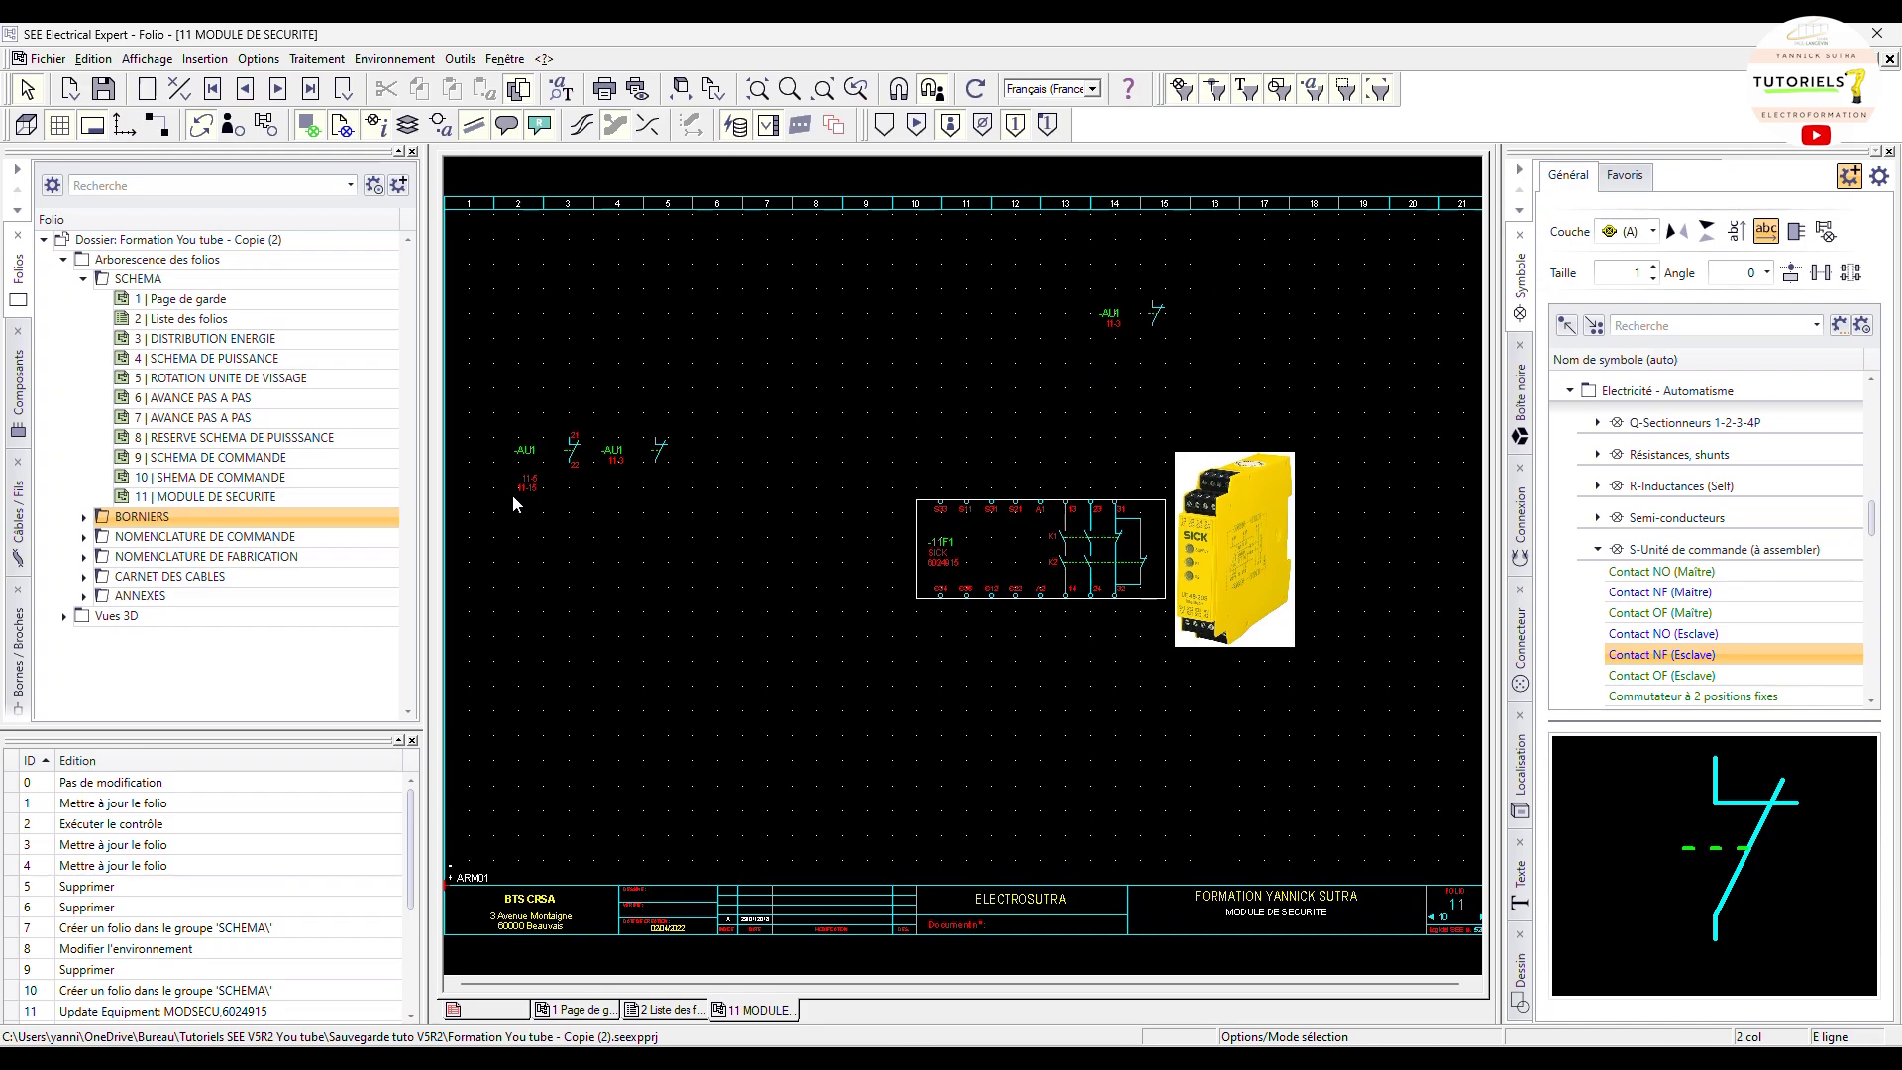
scroll(513, 496, up, 3)
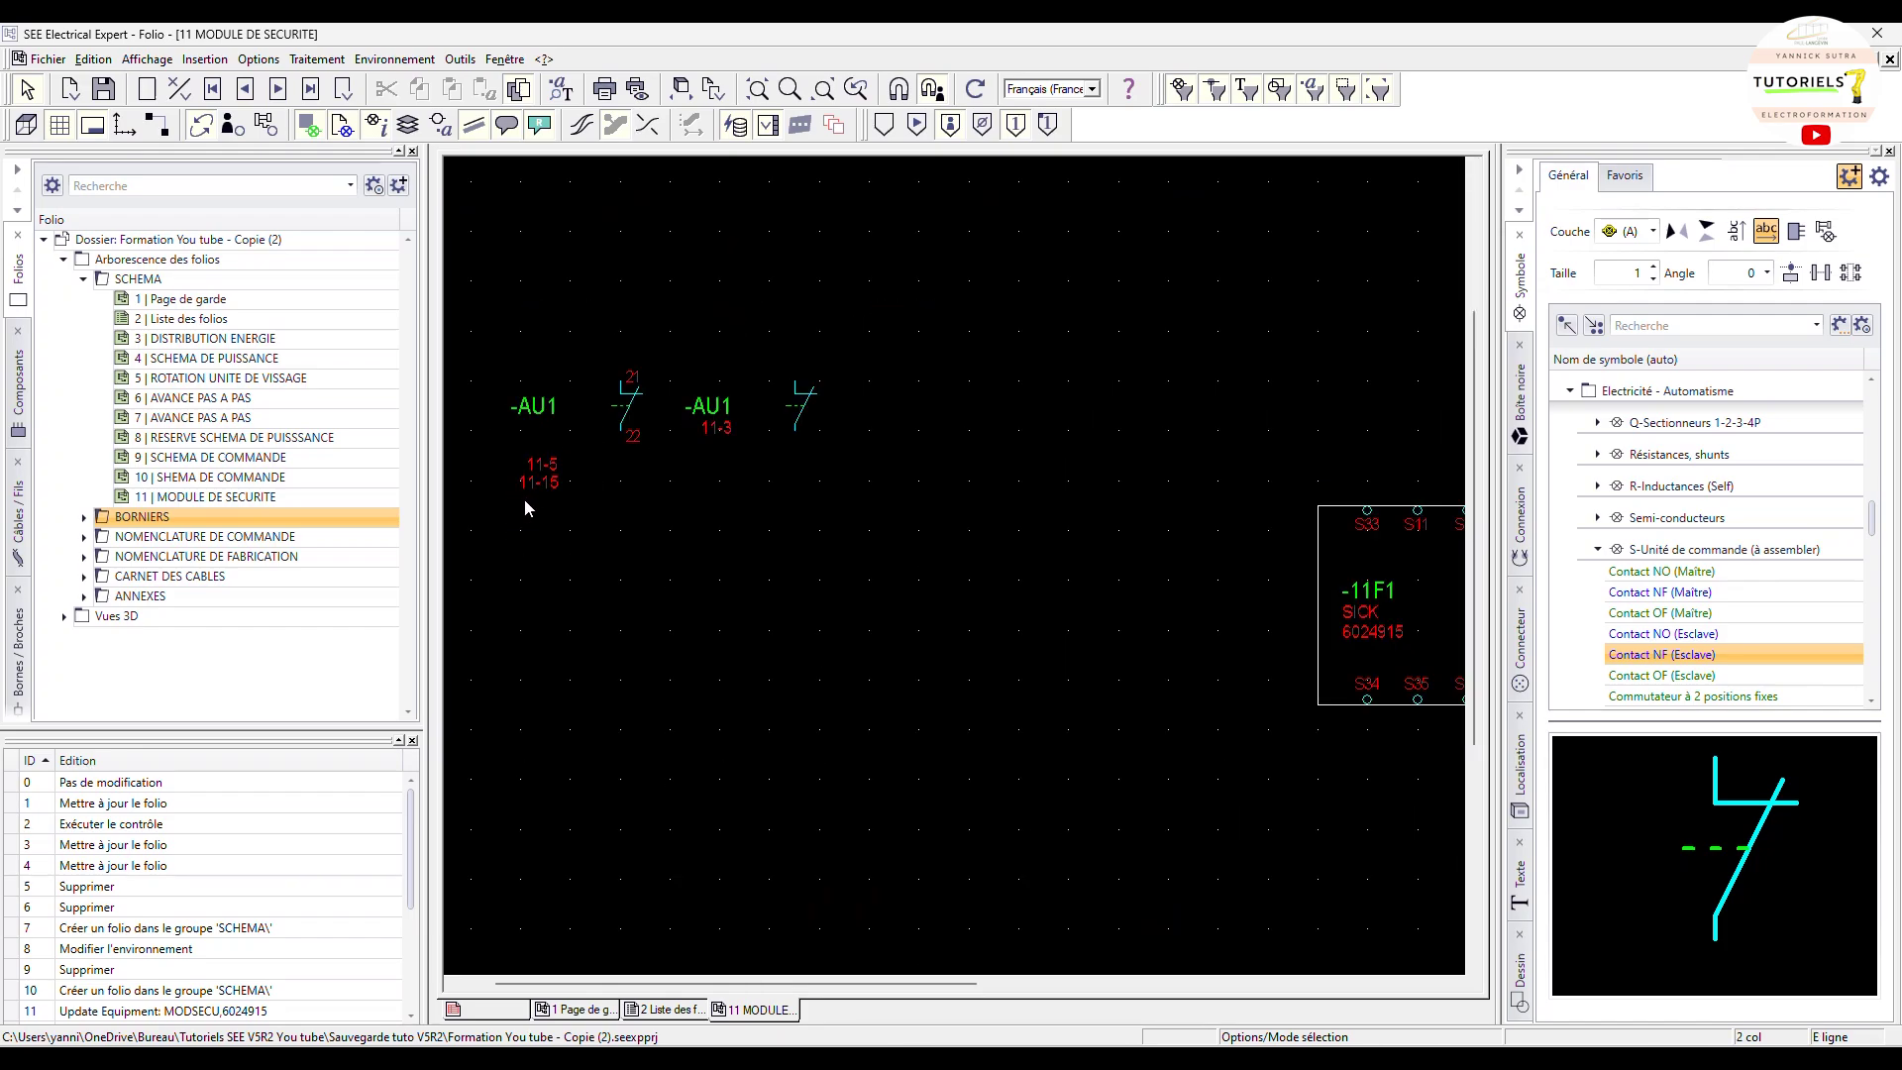
scroll(525, 497, down, 2)
Step: Delete the AU1 slave contact at column 15 and check the cross-references of the master contact
click(1166, 314)
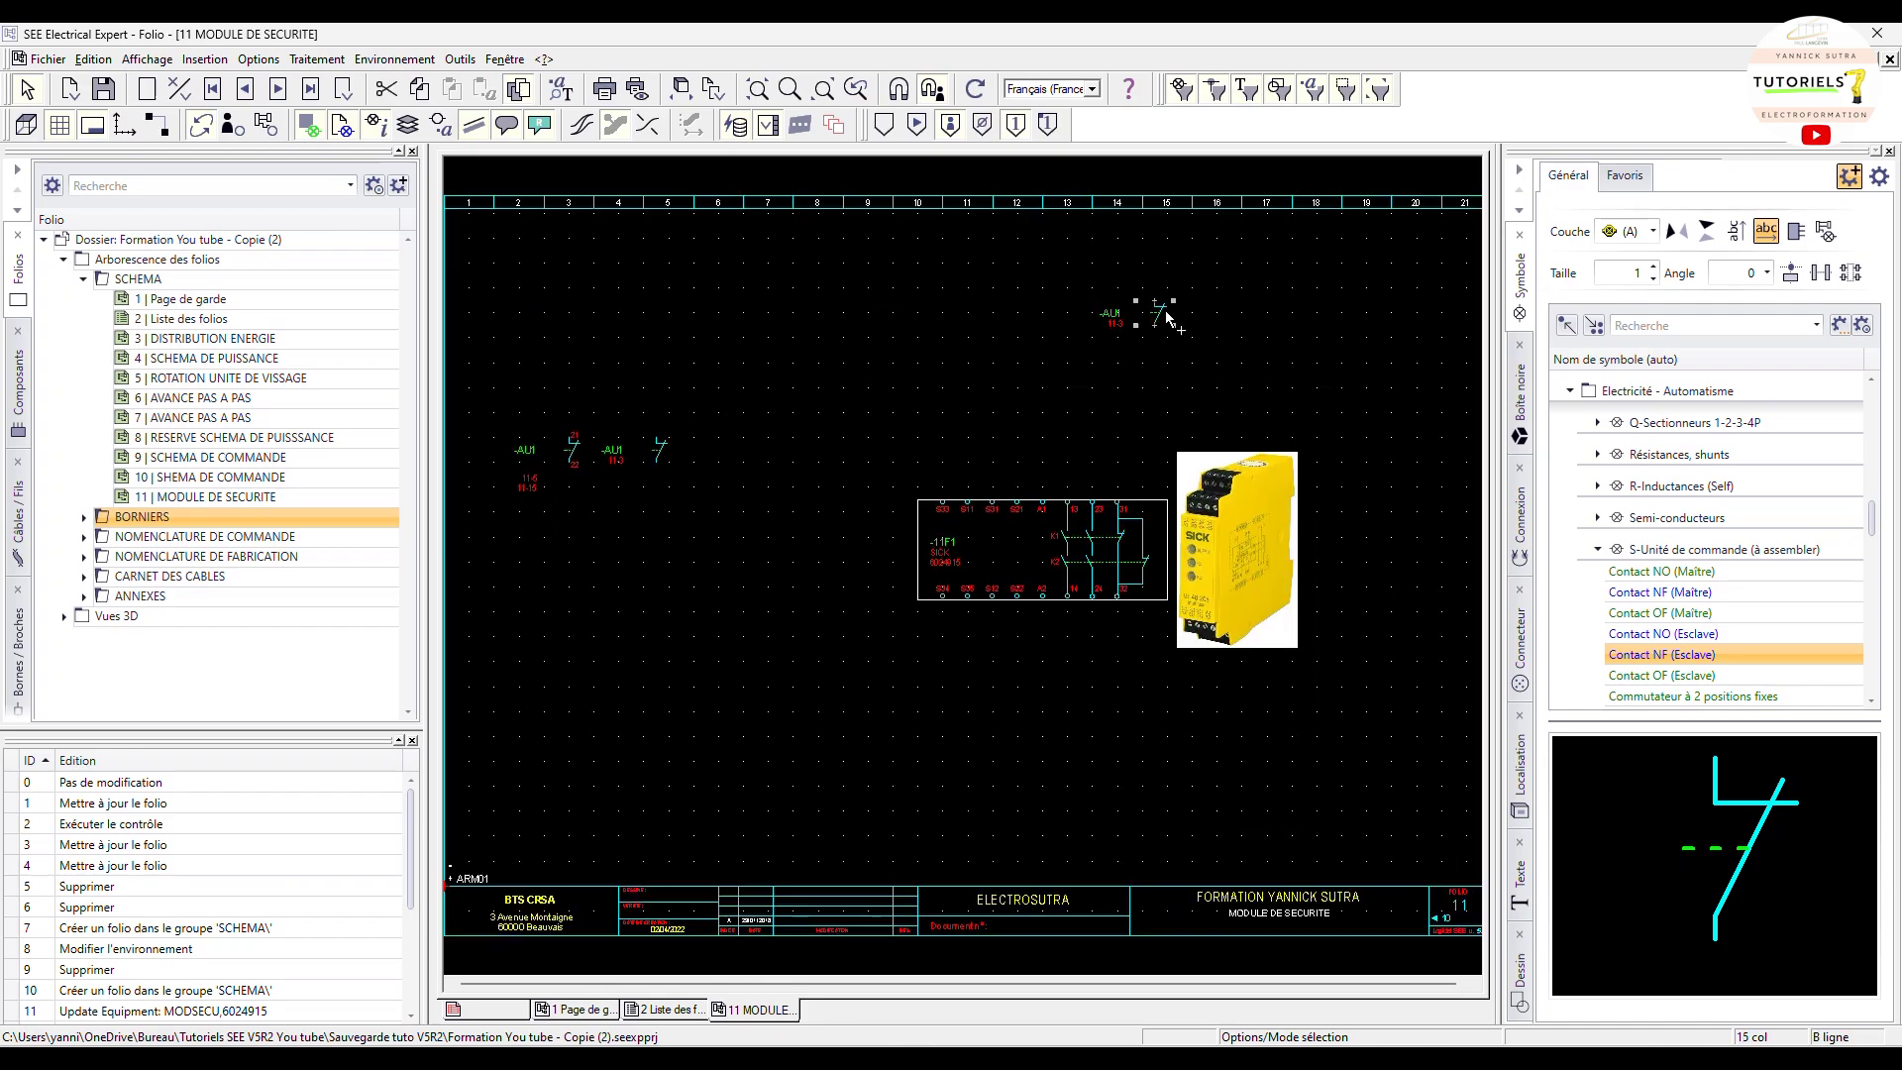
key(Delete)
scroll(575, 456, up, 2)
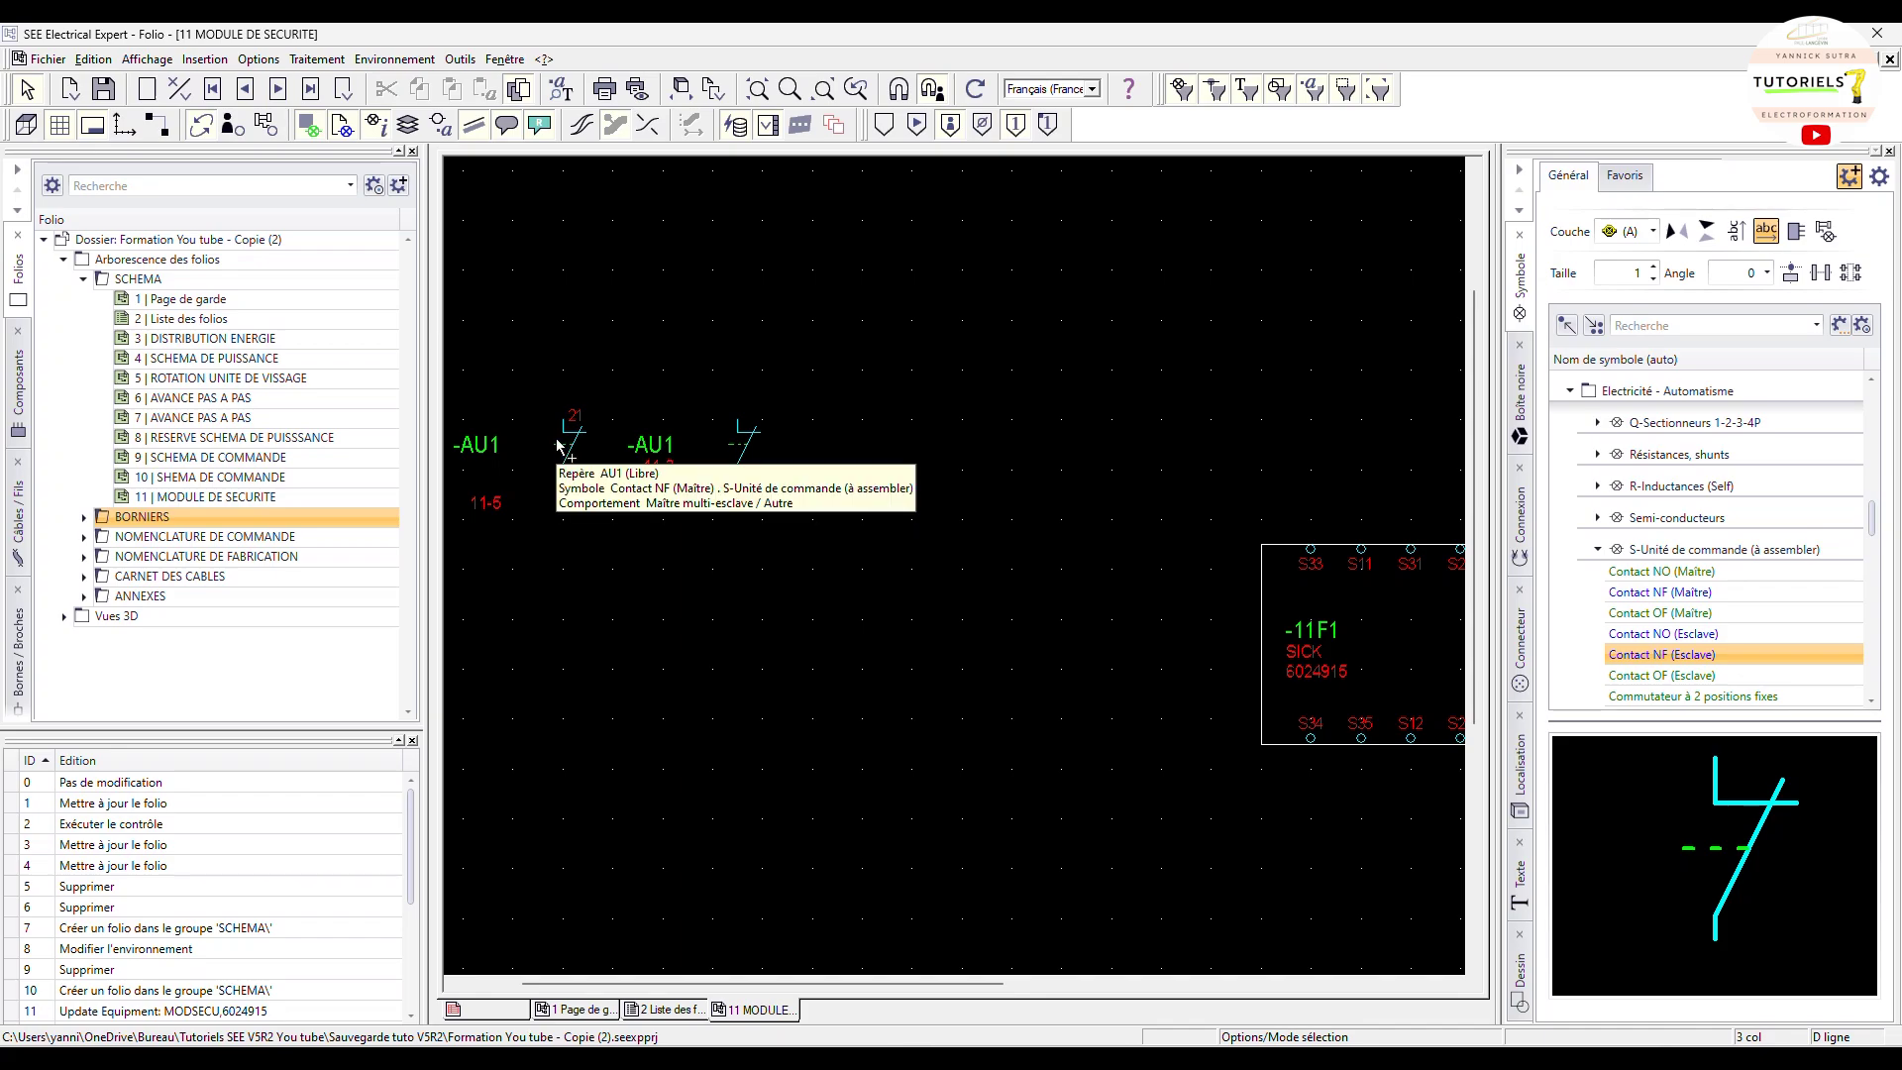
Step: Insert the Arret d'urgence à crant symbol from S-Unité de commande (à assembler) against the AU1 master contact
scroll(1724, 550, down, 1)
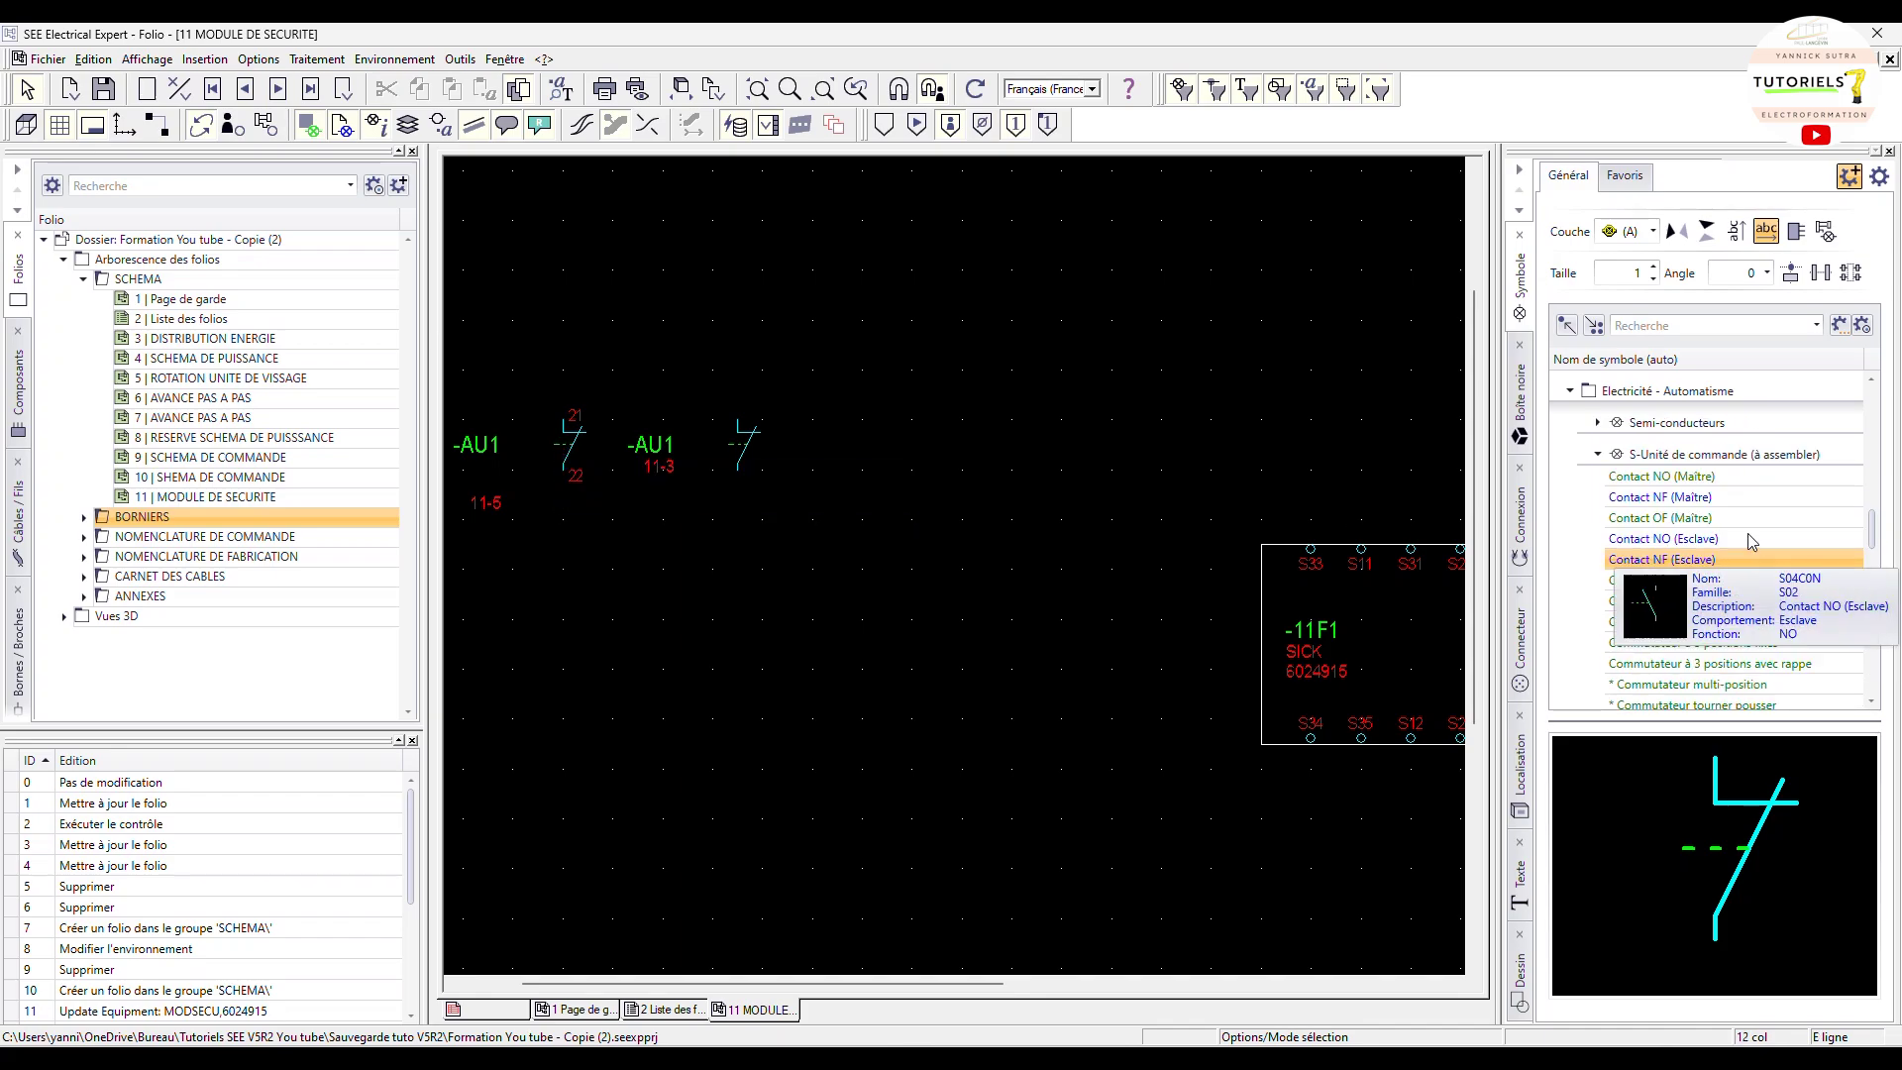
click(1734, 476)
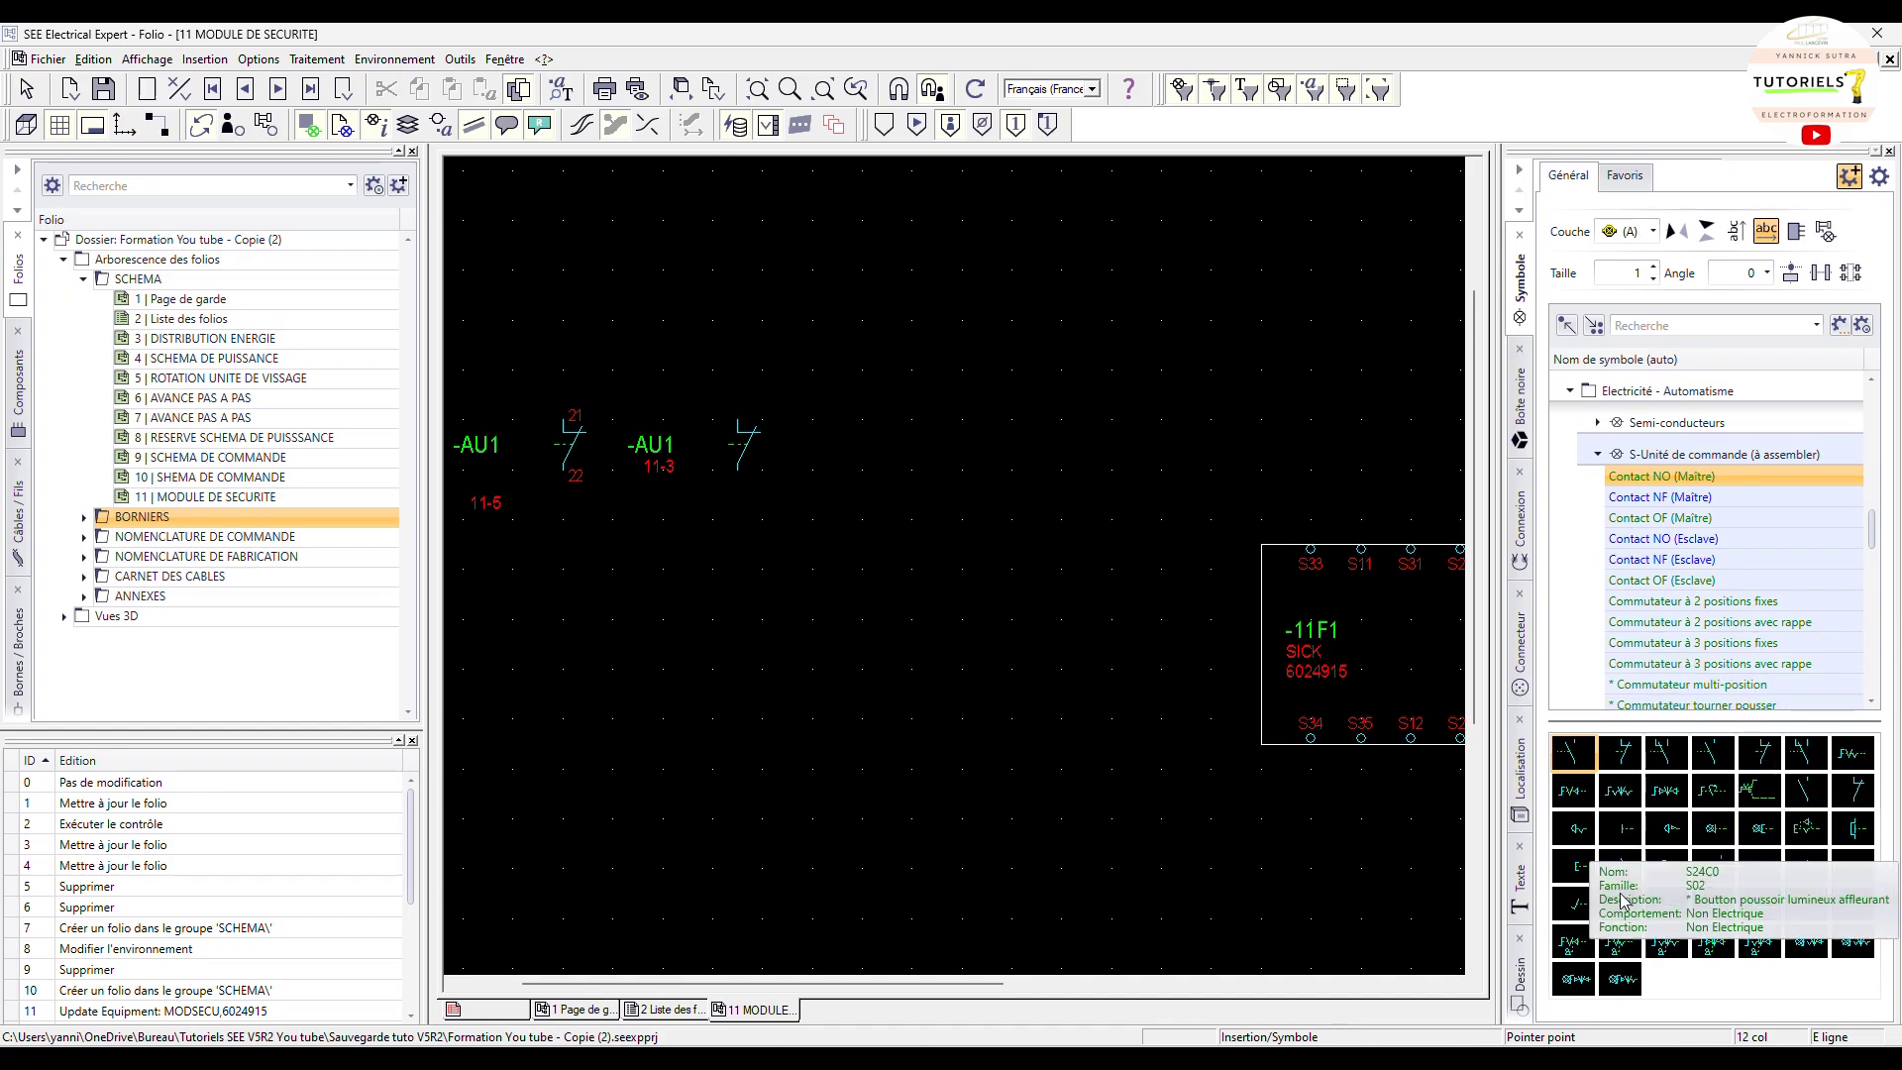
click(1580, 832)
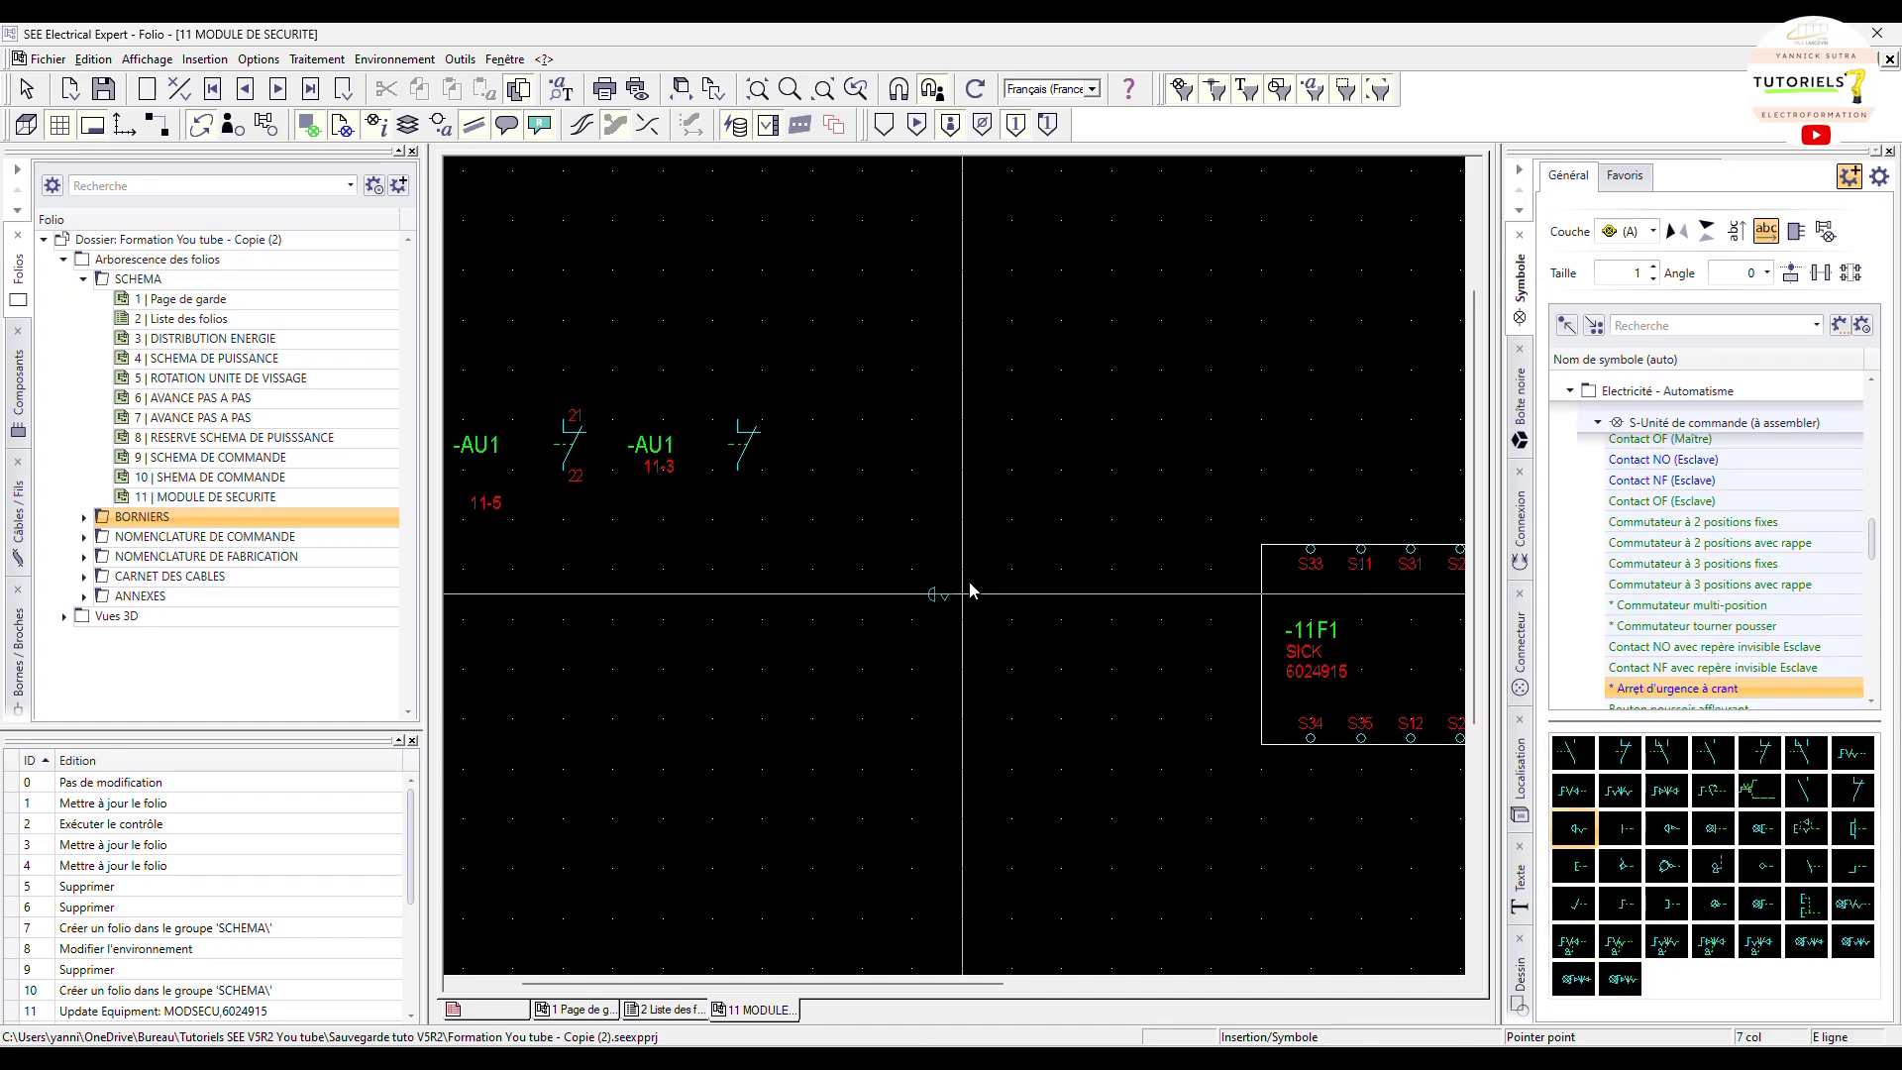
click(556, 443)
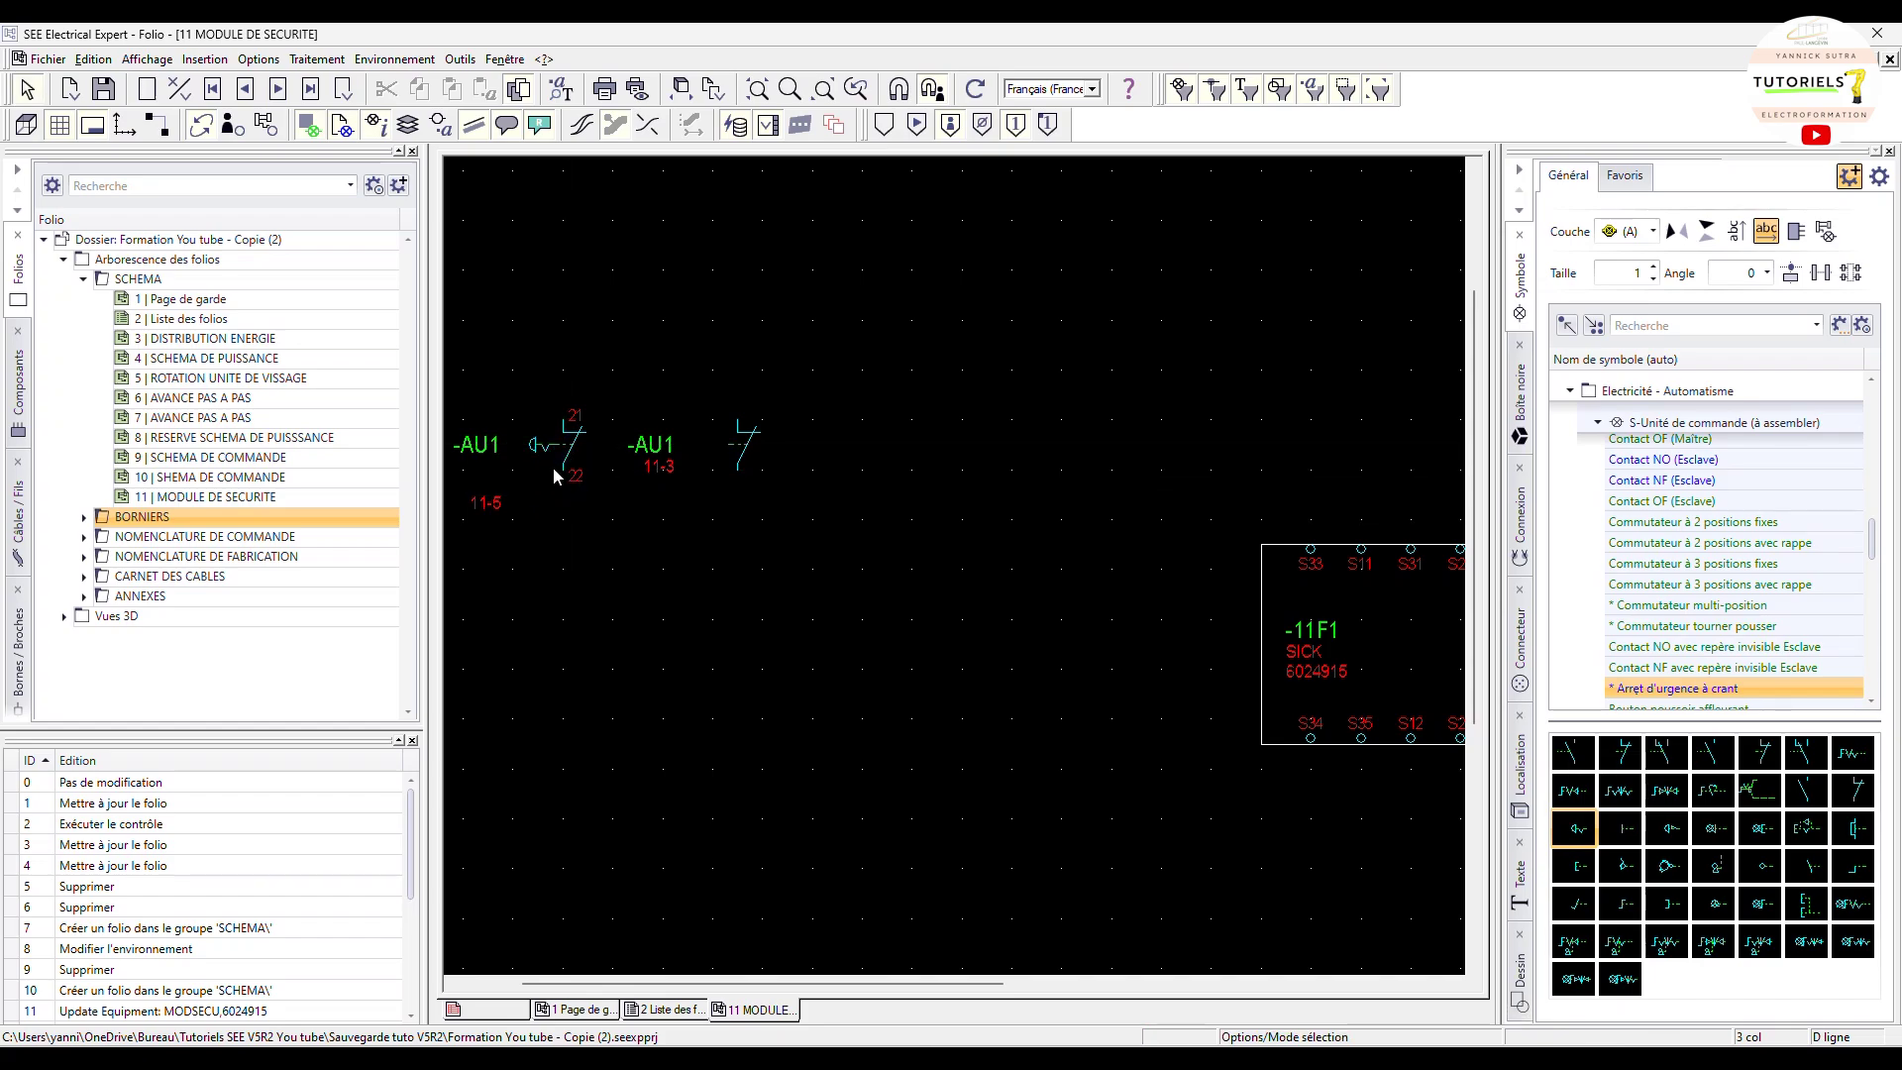
Step: Move the slave contact's AU1 mark above its actuator line and shift its 11-3 cross-reference beneath the mark
scroll(567, 493, up, 2)
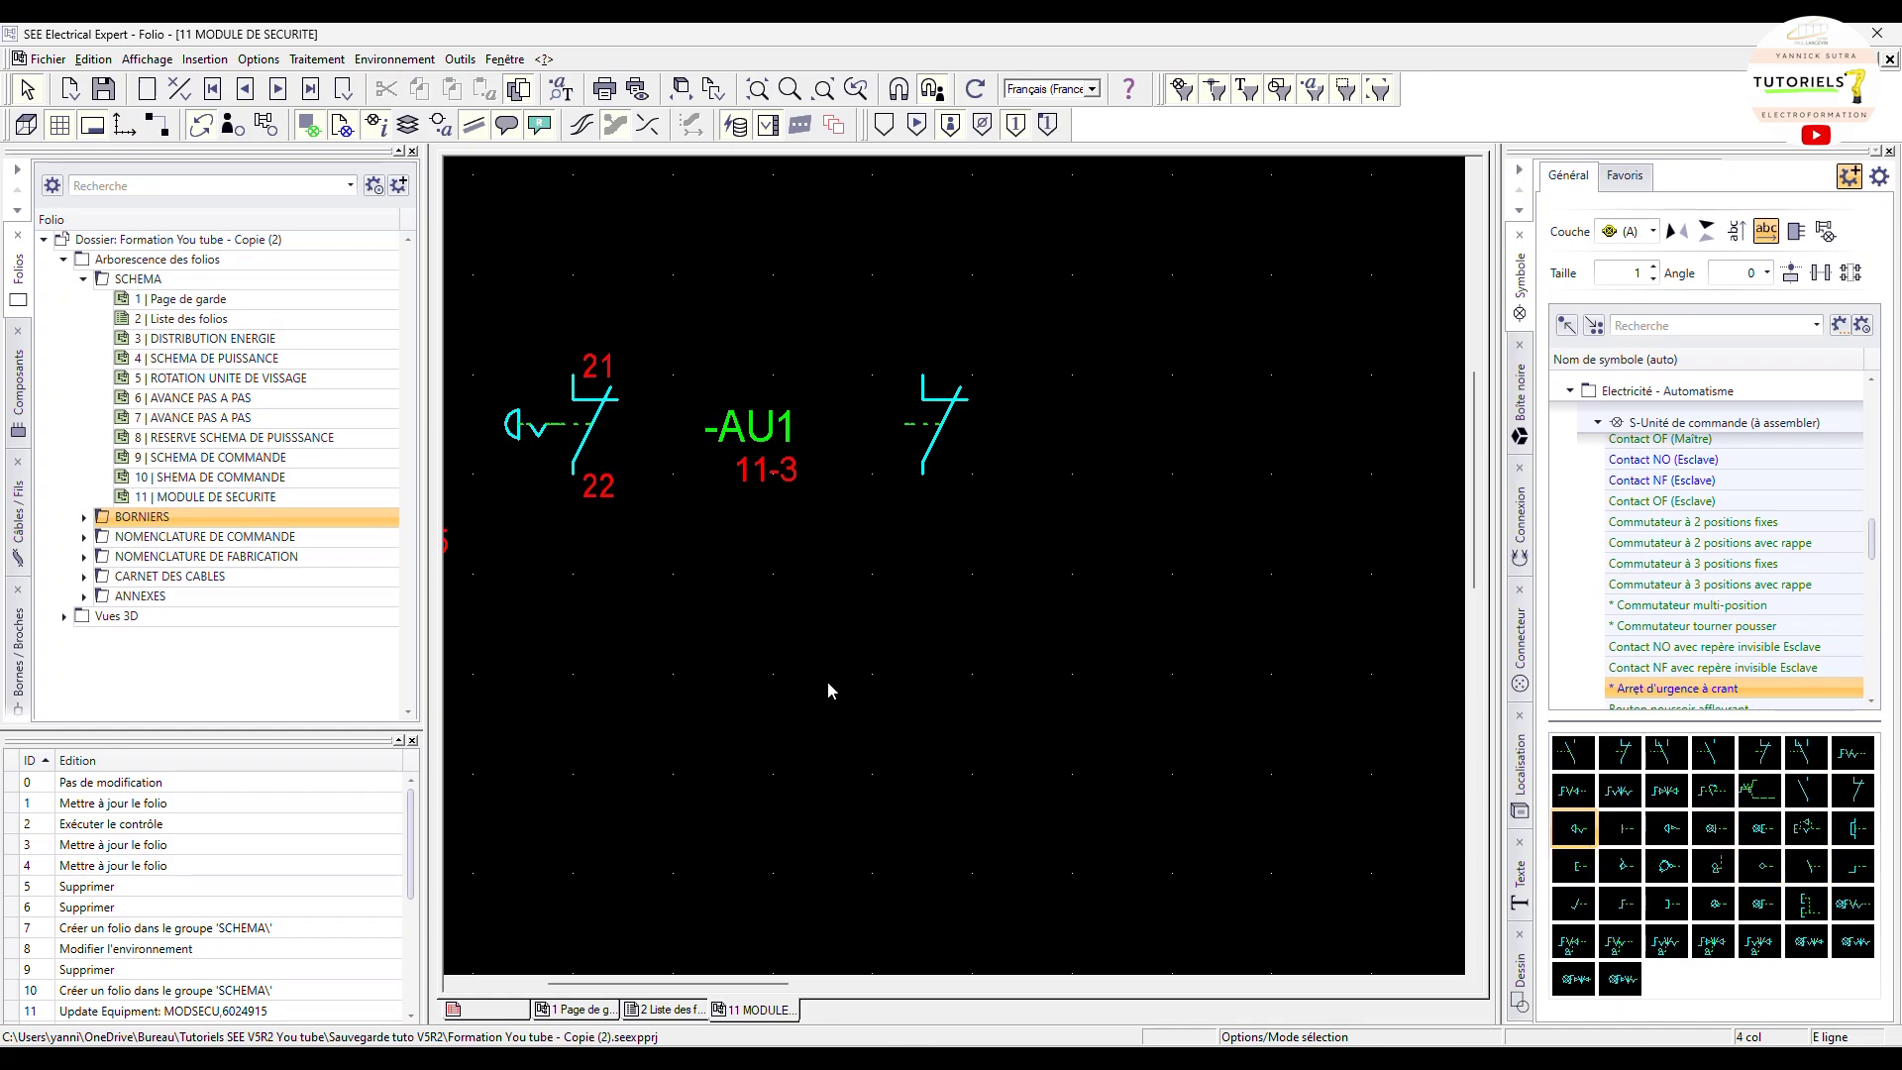
scroll(829, 676, down, 1)
scroll(774, 632, up, 1)
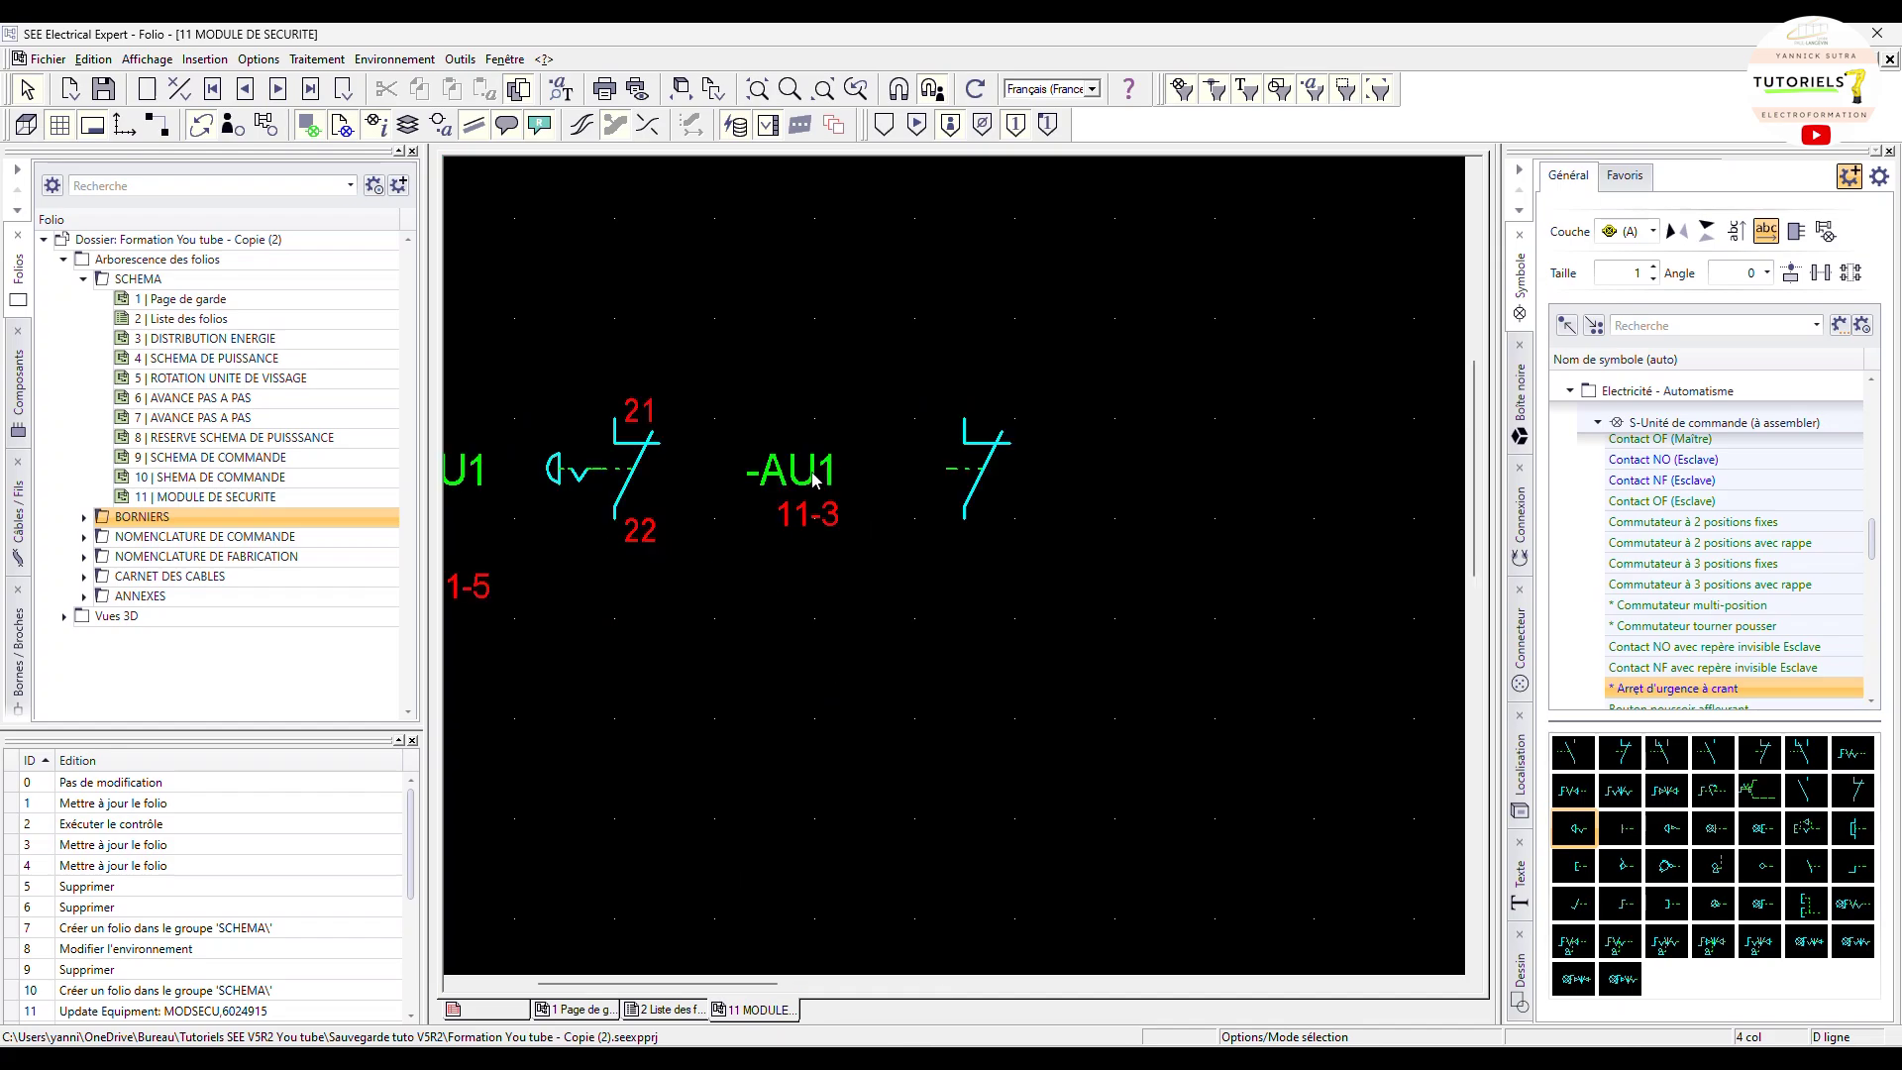
drag(815, 469, 895, 455)
drag(827, 517, 880, 443)
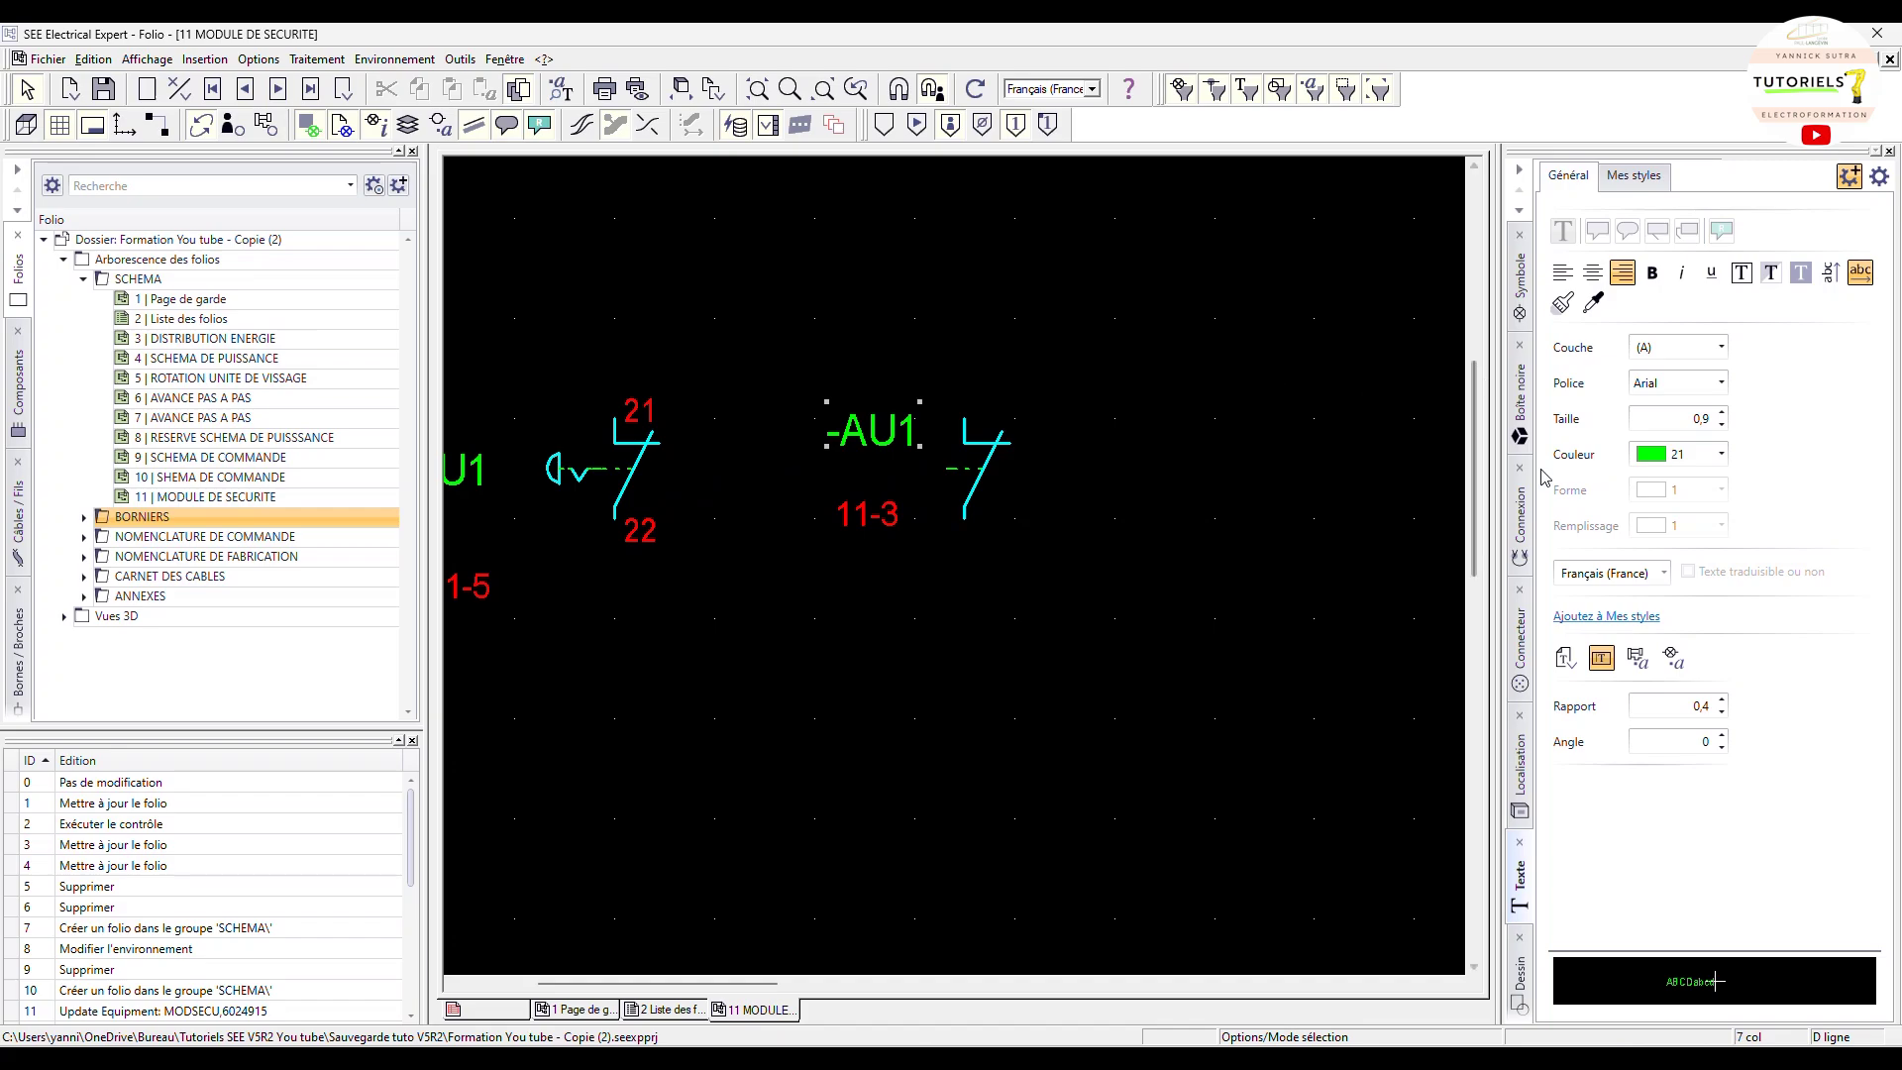
Step: Draw a straight line in the Point line style linking the AU1 master contact to its slave contact
click(1522, 986)
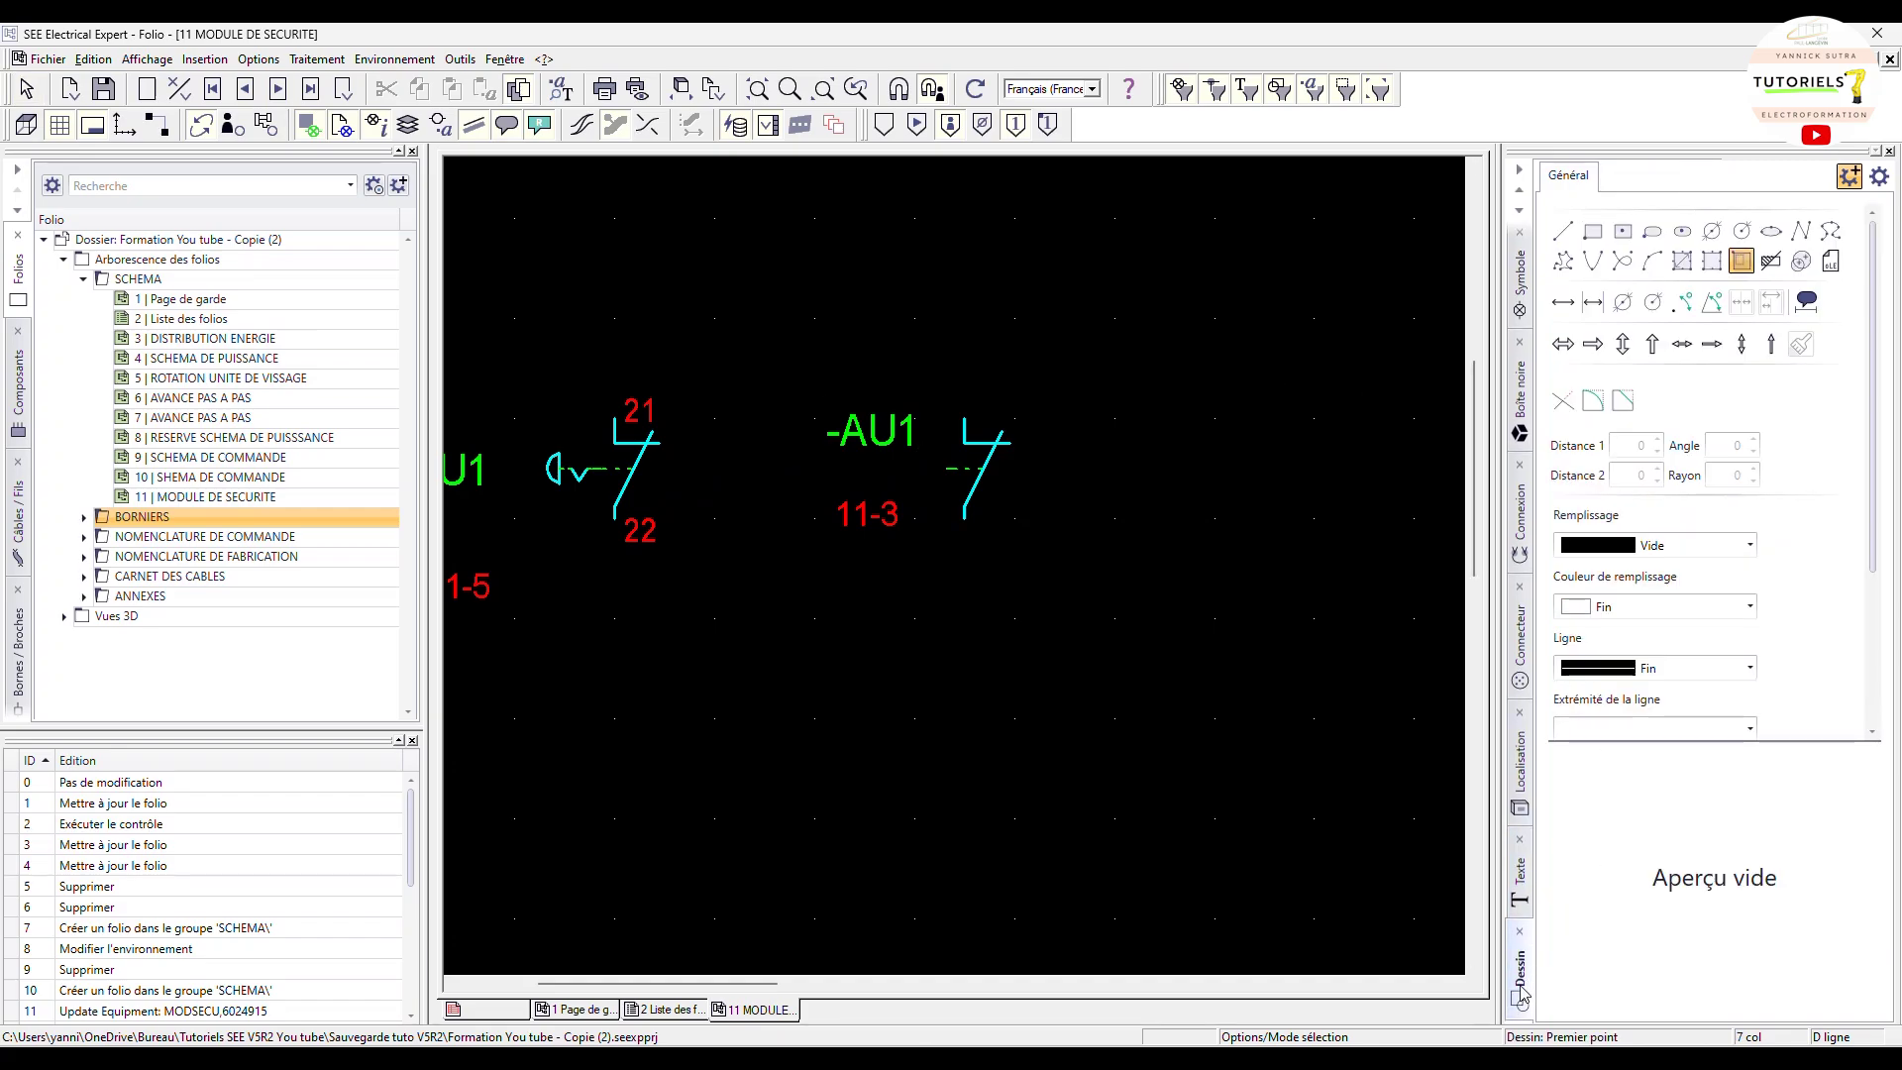
click(1562, 232)
click(1666, 547)
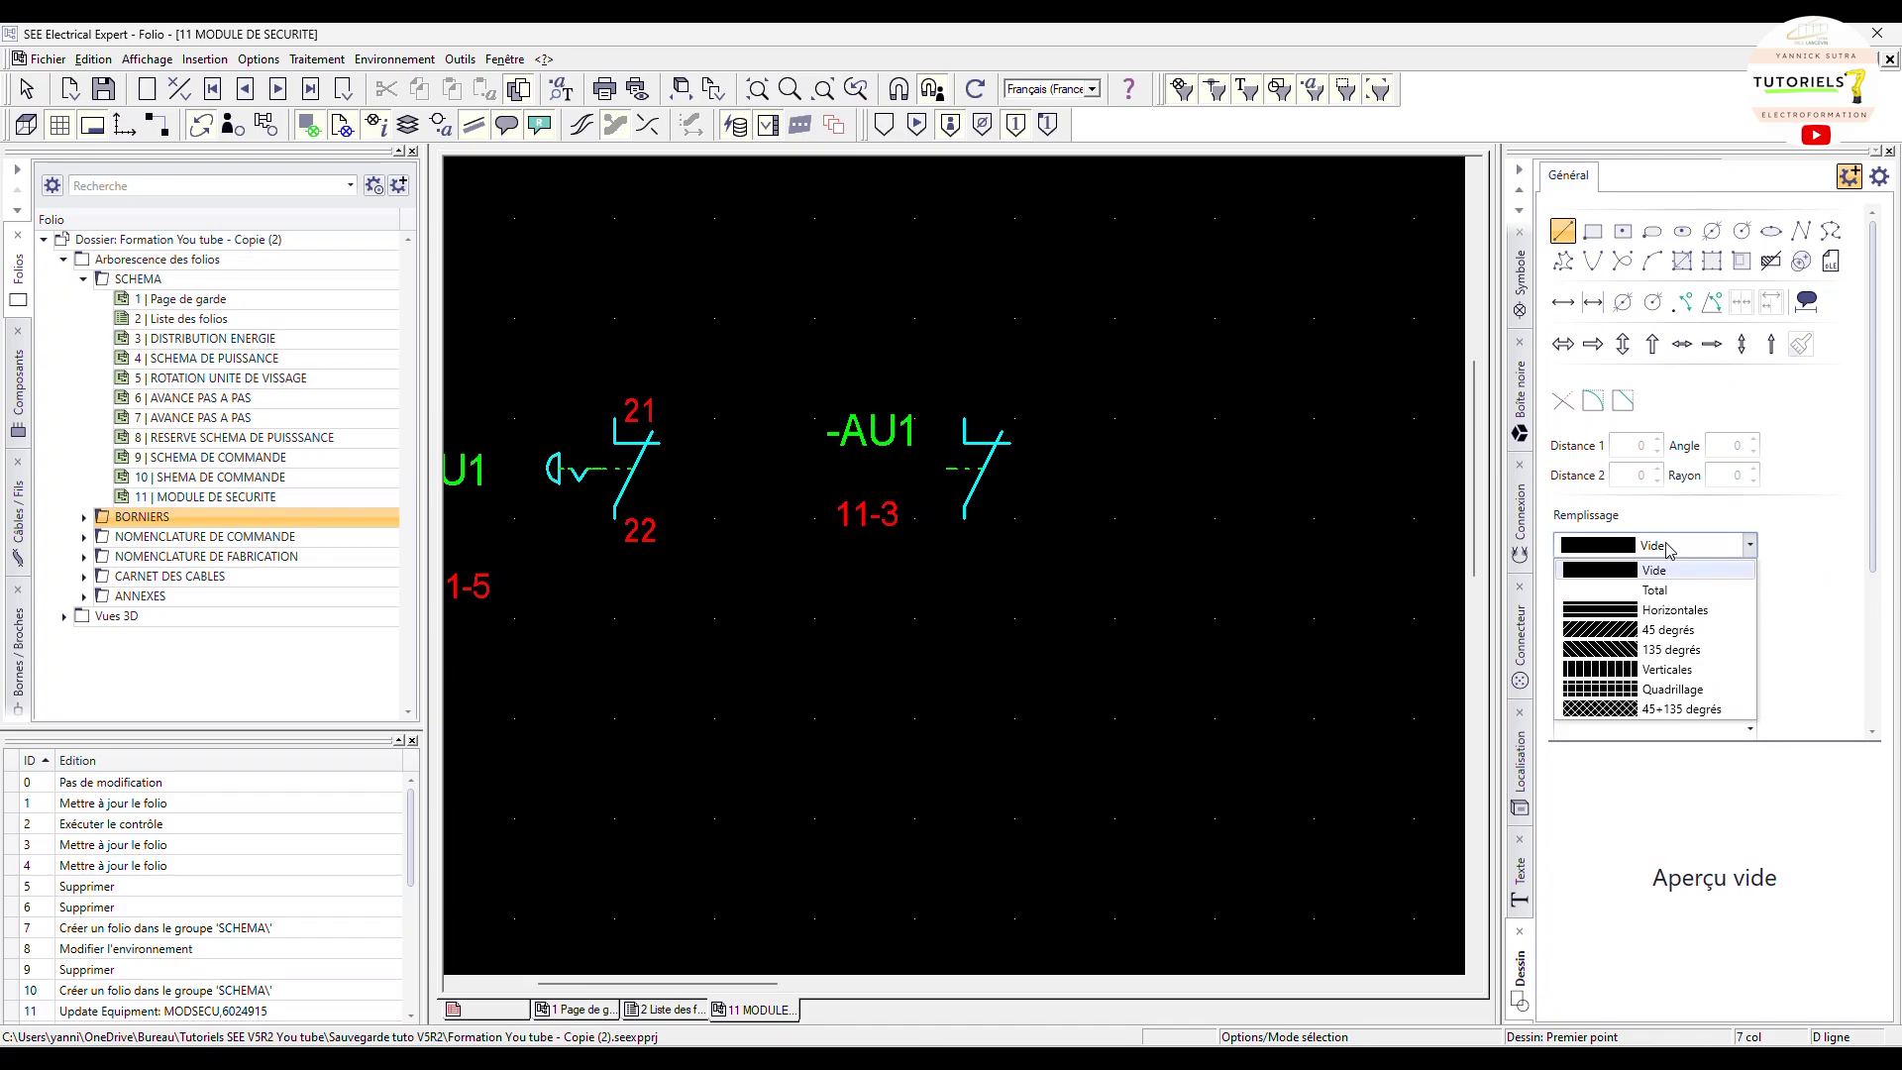
click(1670, 550)
click(1686, 676)
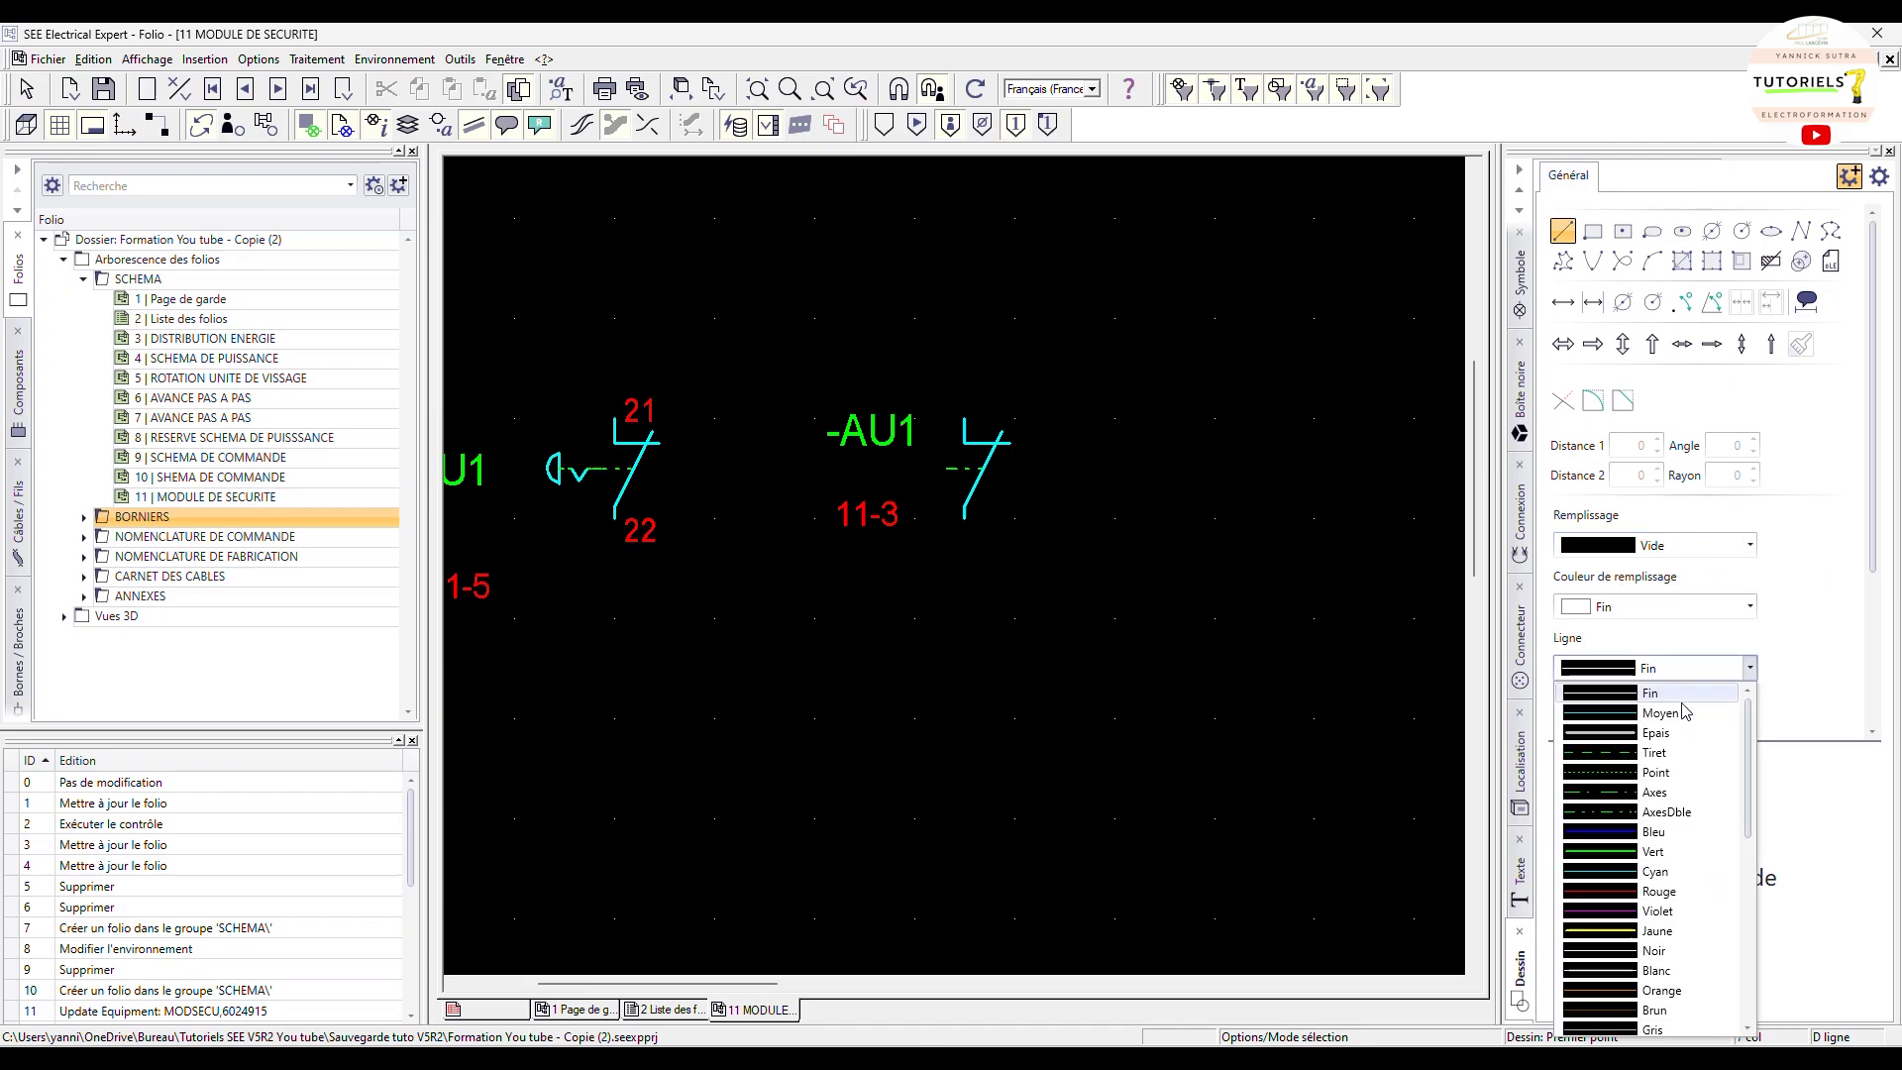
click(1652, 772)
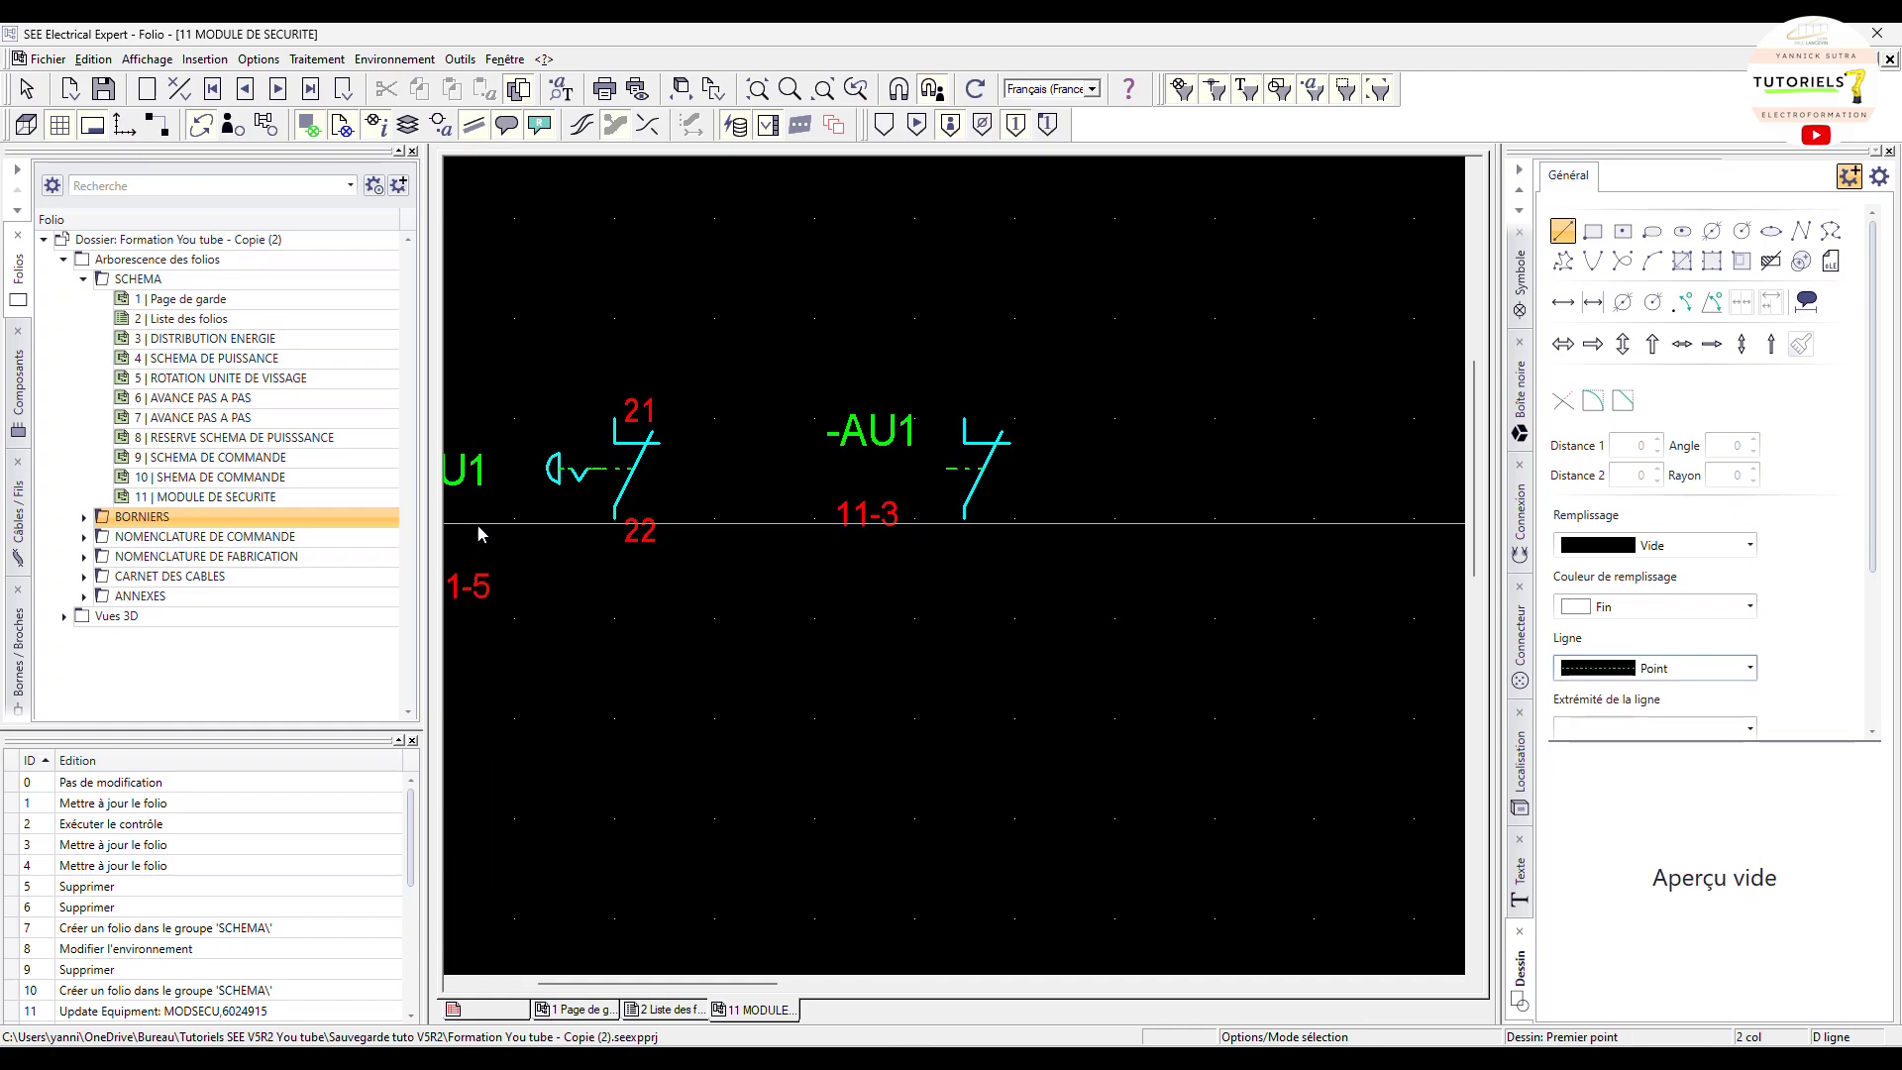
click(634, 470)
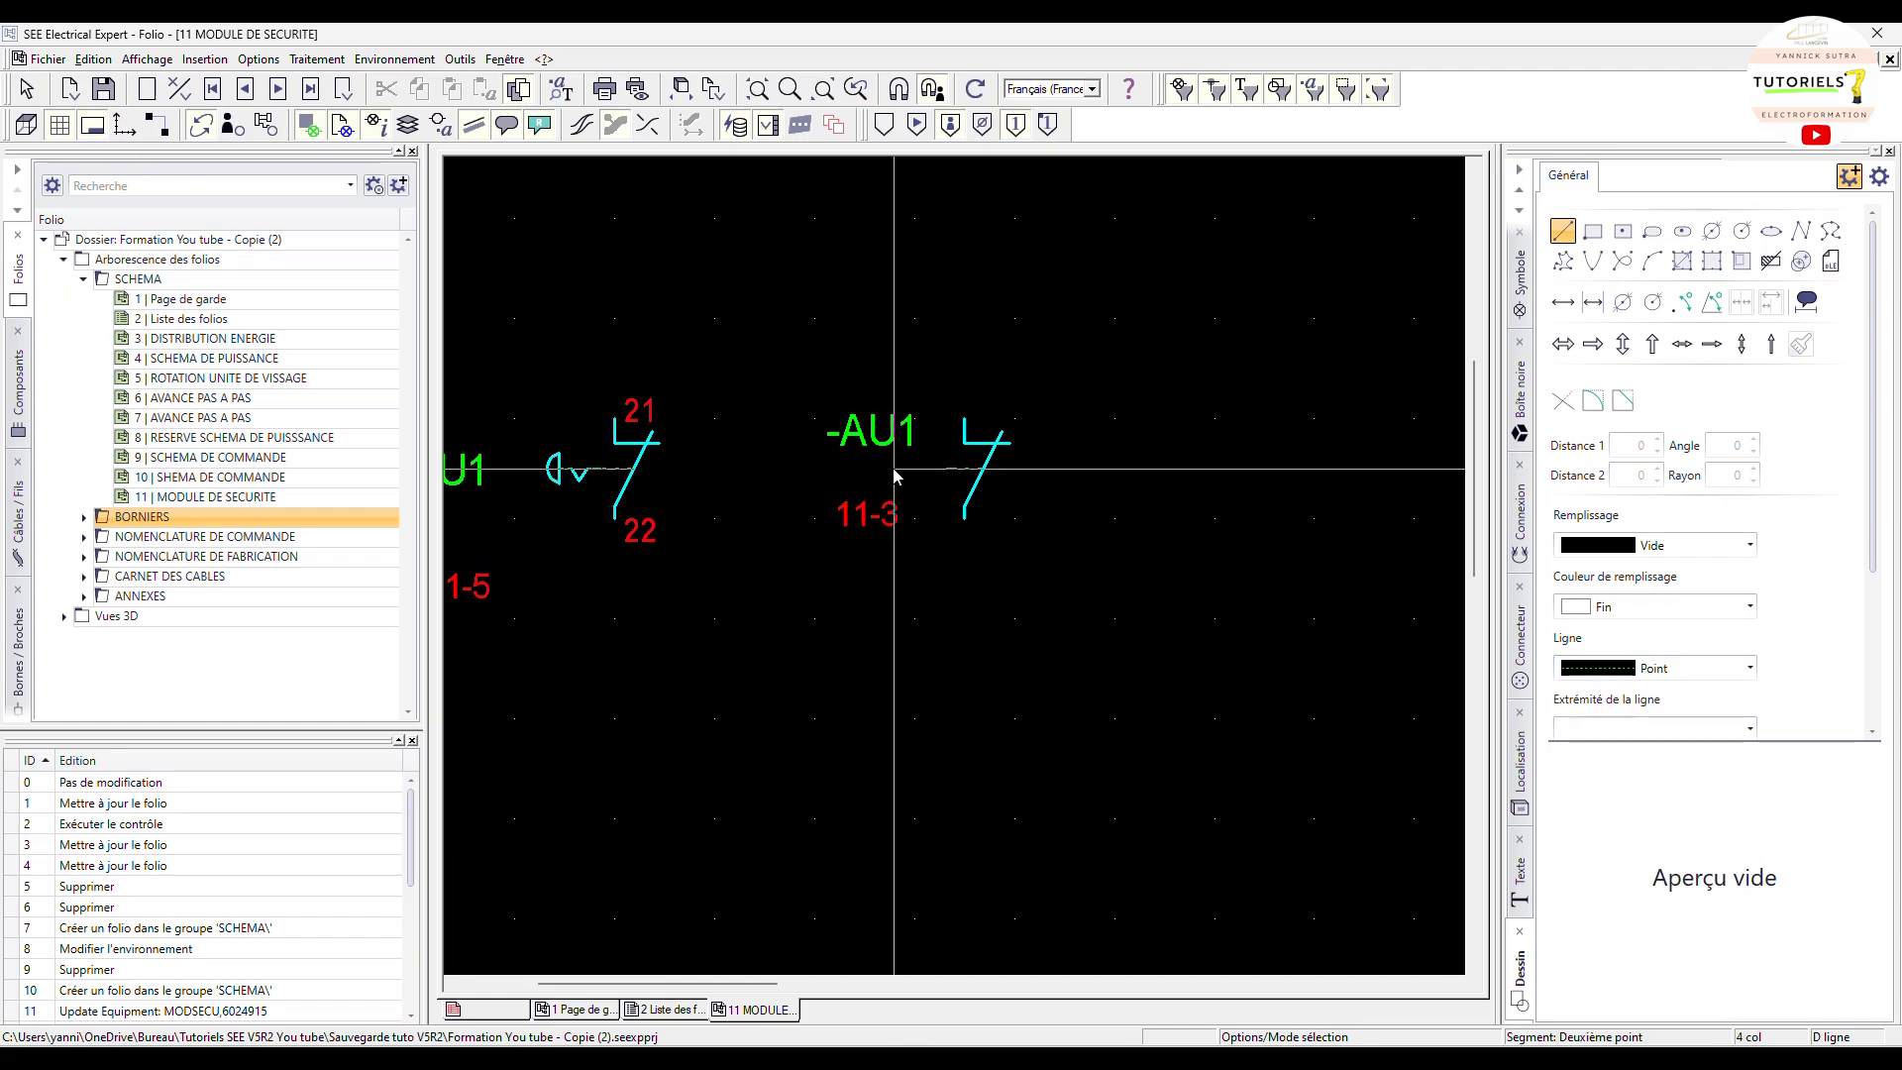
click(944, 469)
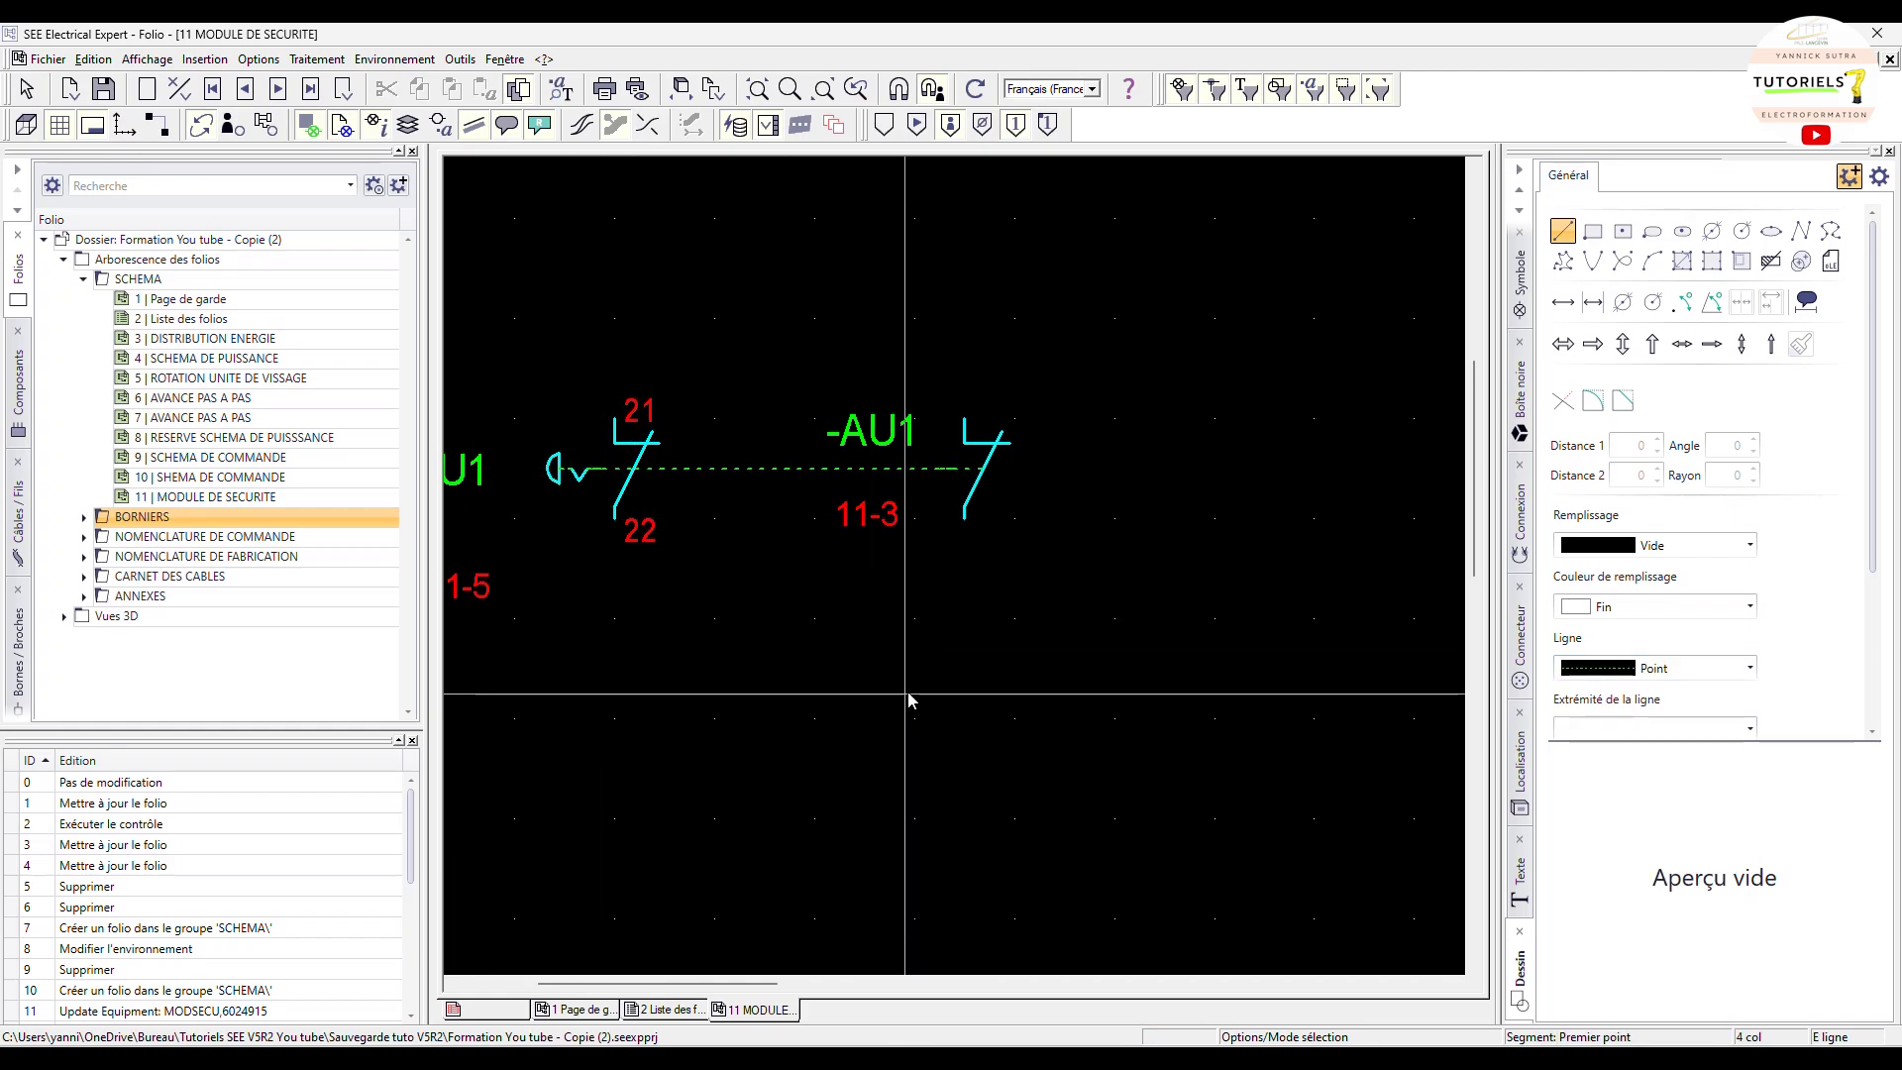
key(Escape)
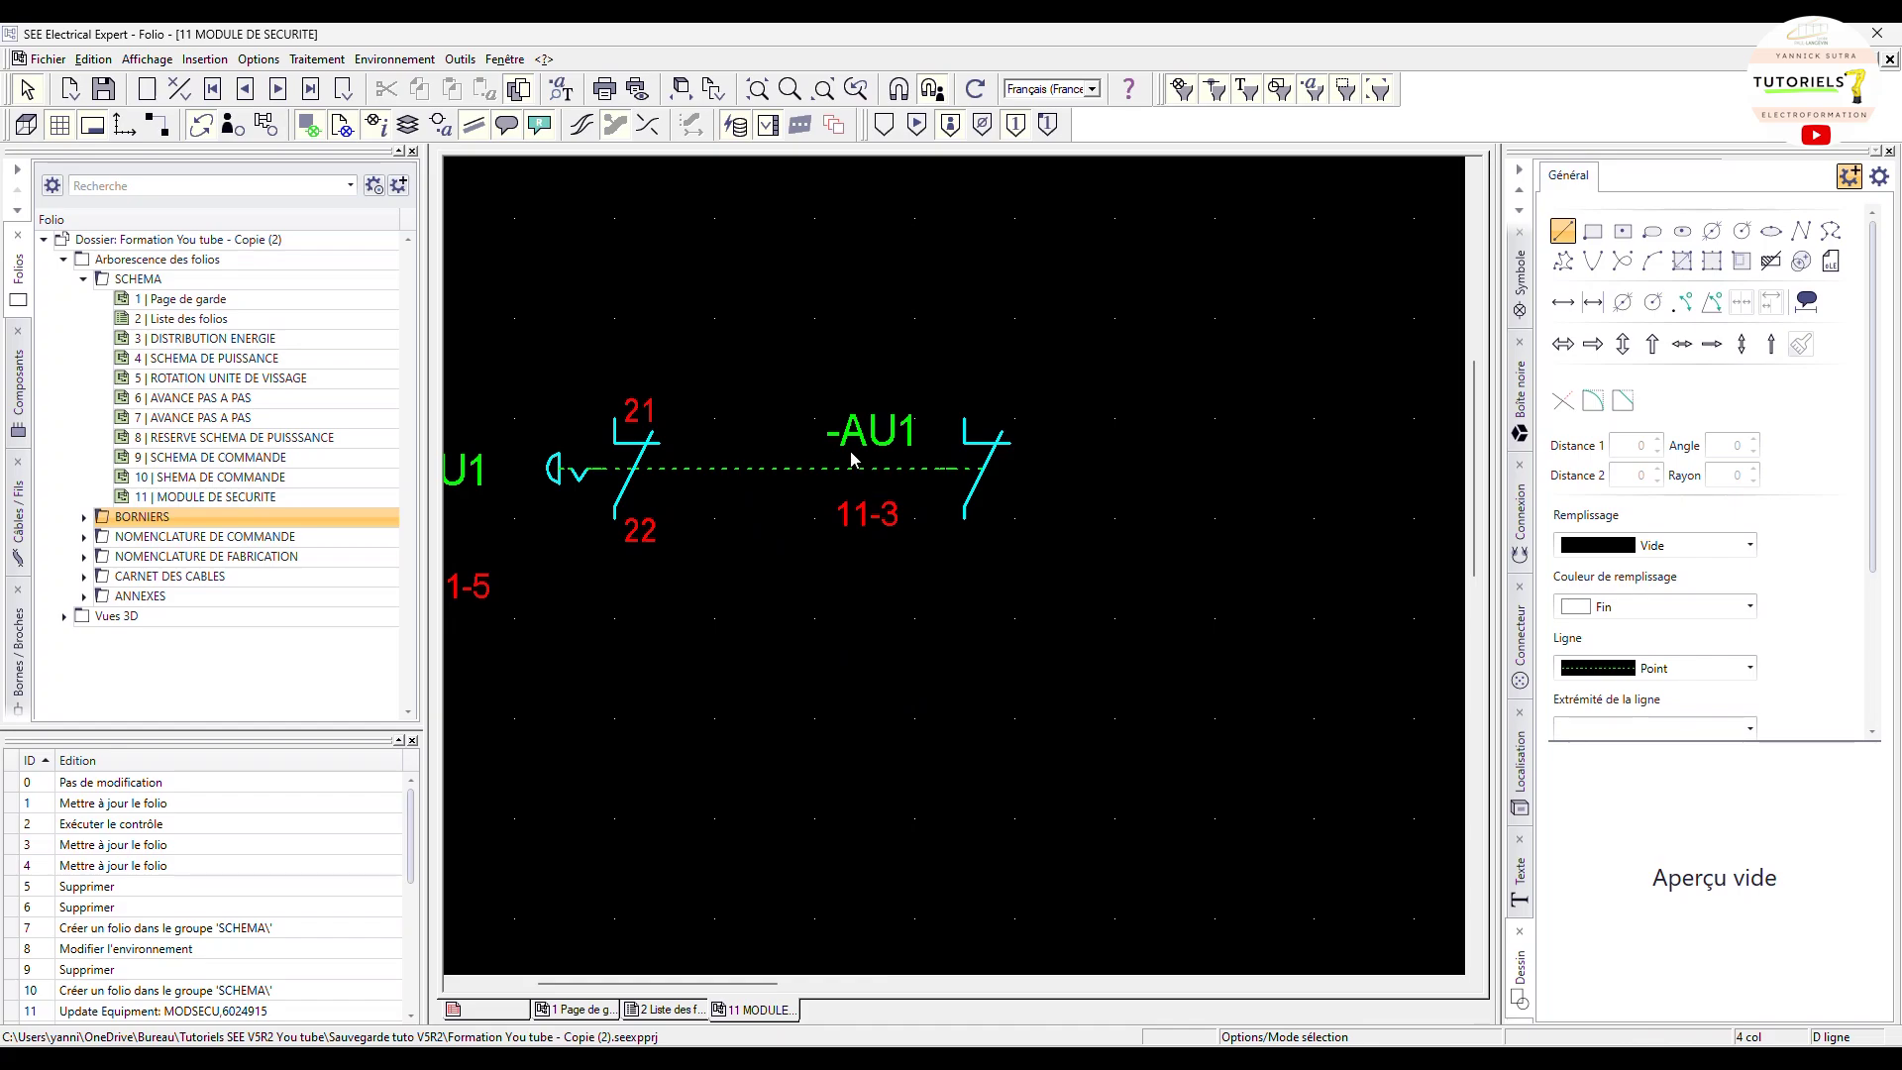
Step: Delete the dotted link line between the AU1 master and slave contacts
click(770, 469)
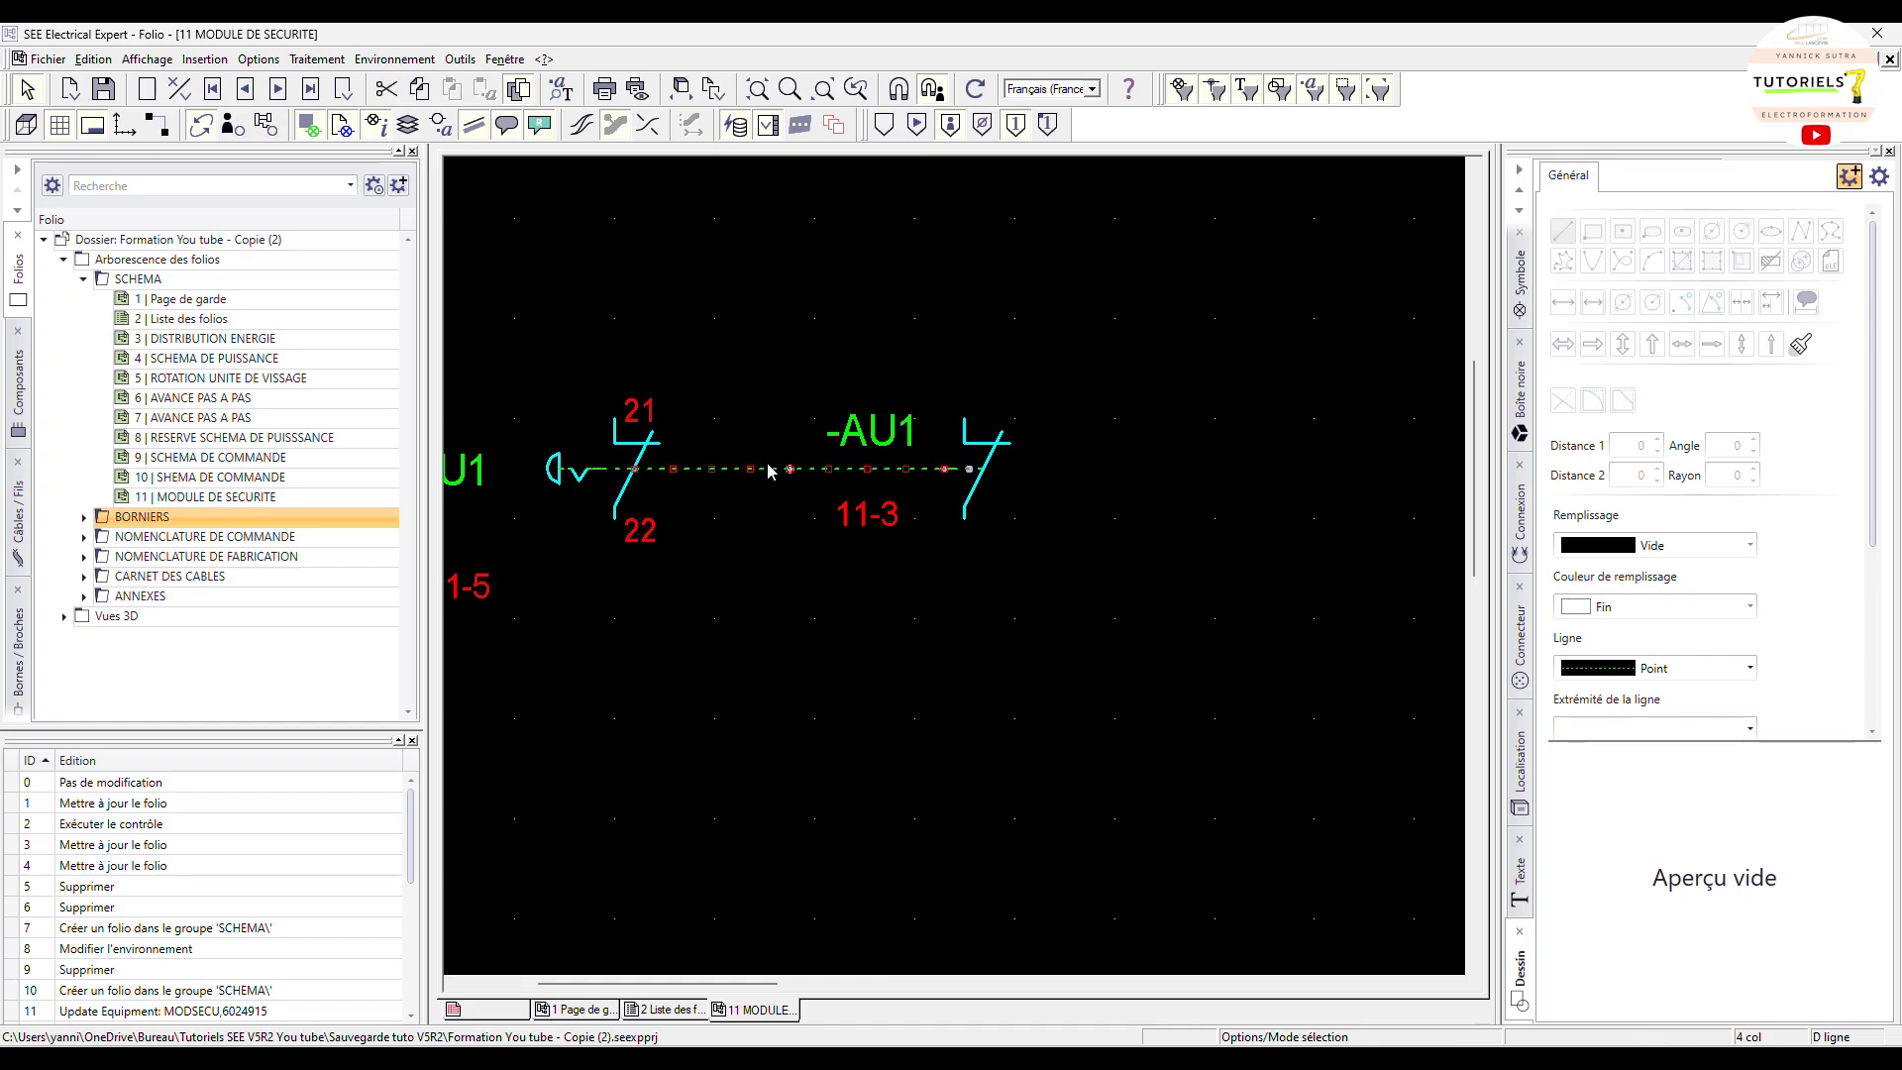
click(876, 446)
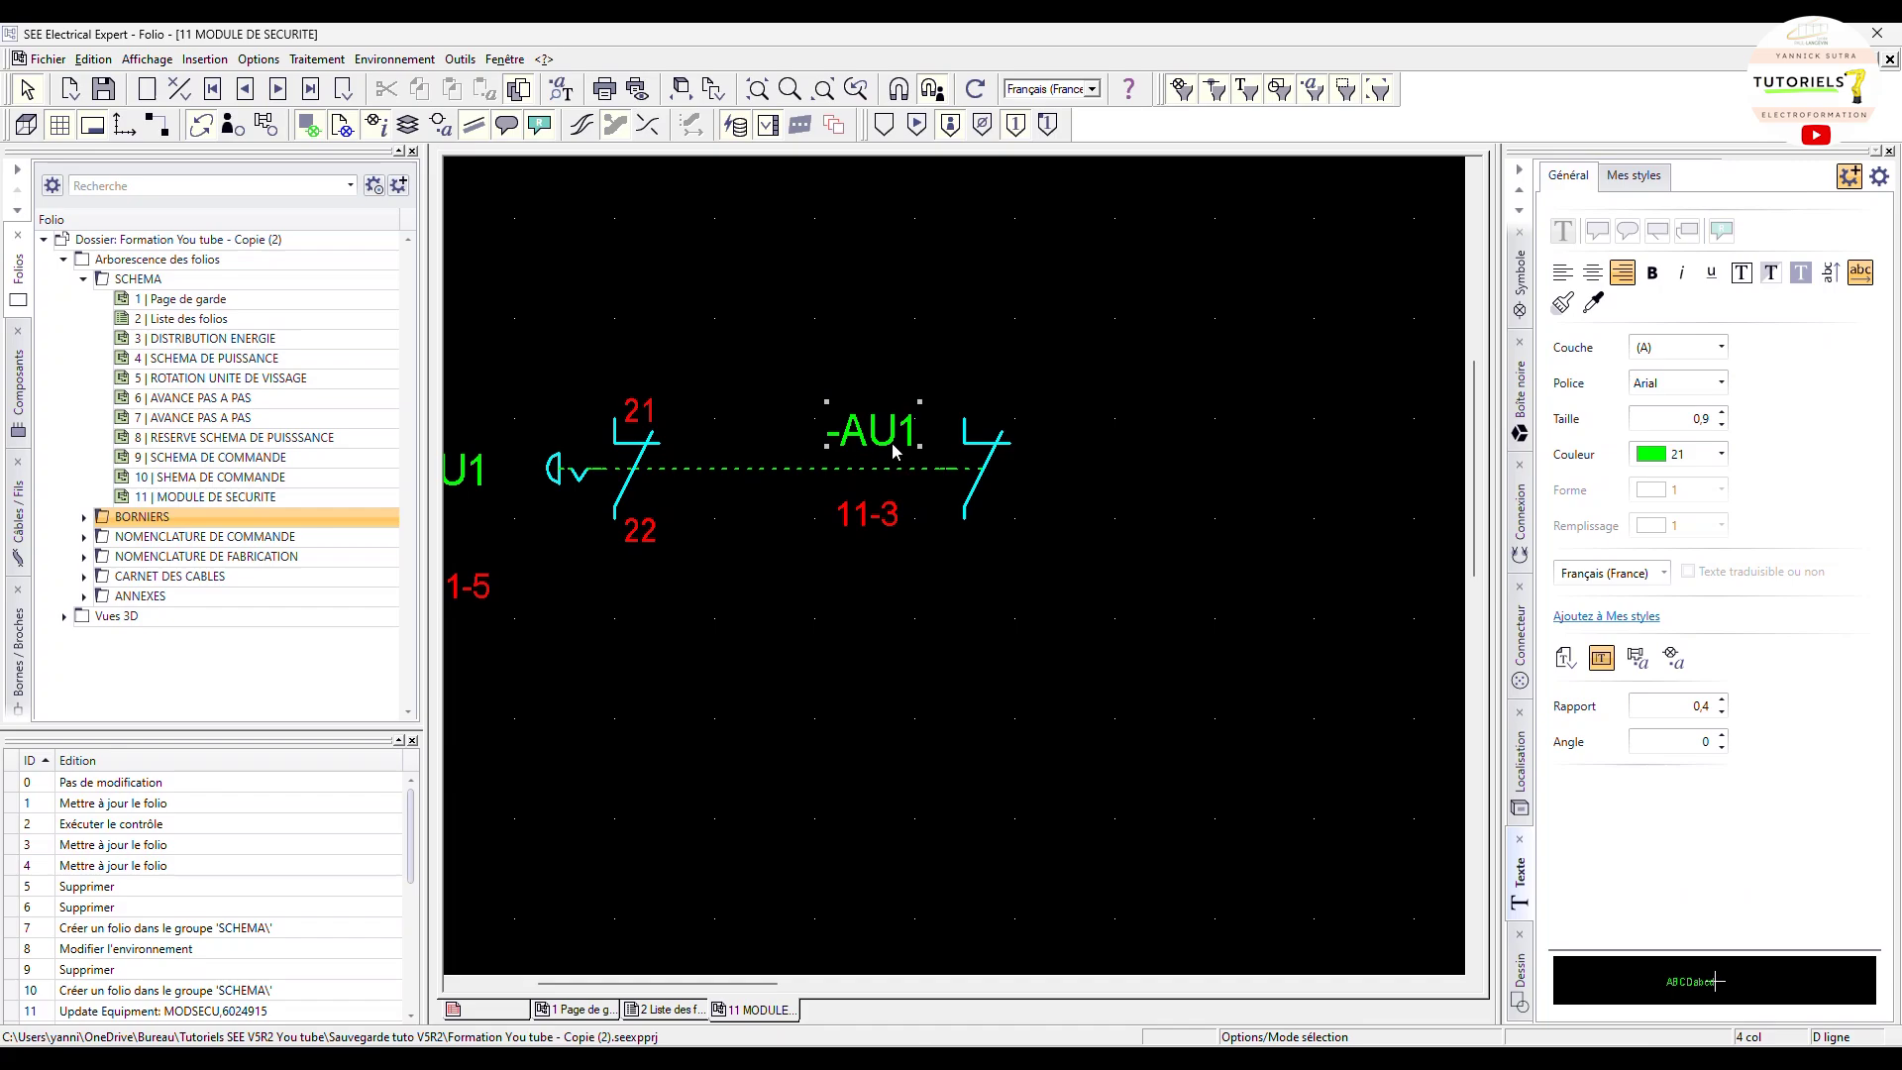
double_click(887, 436)
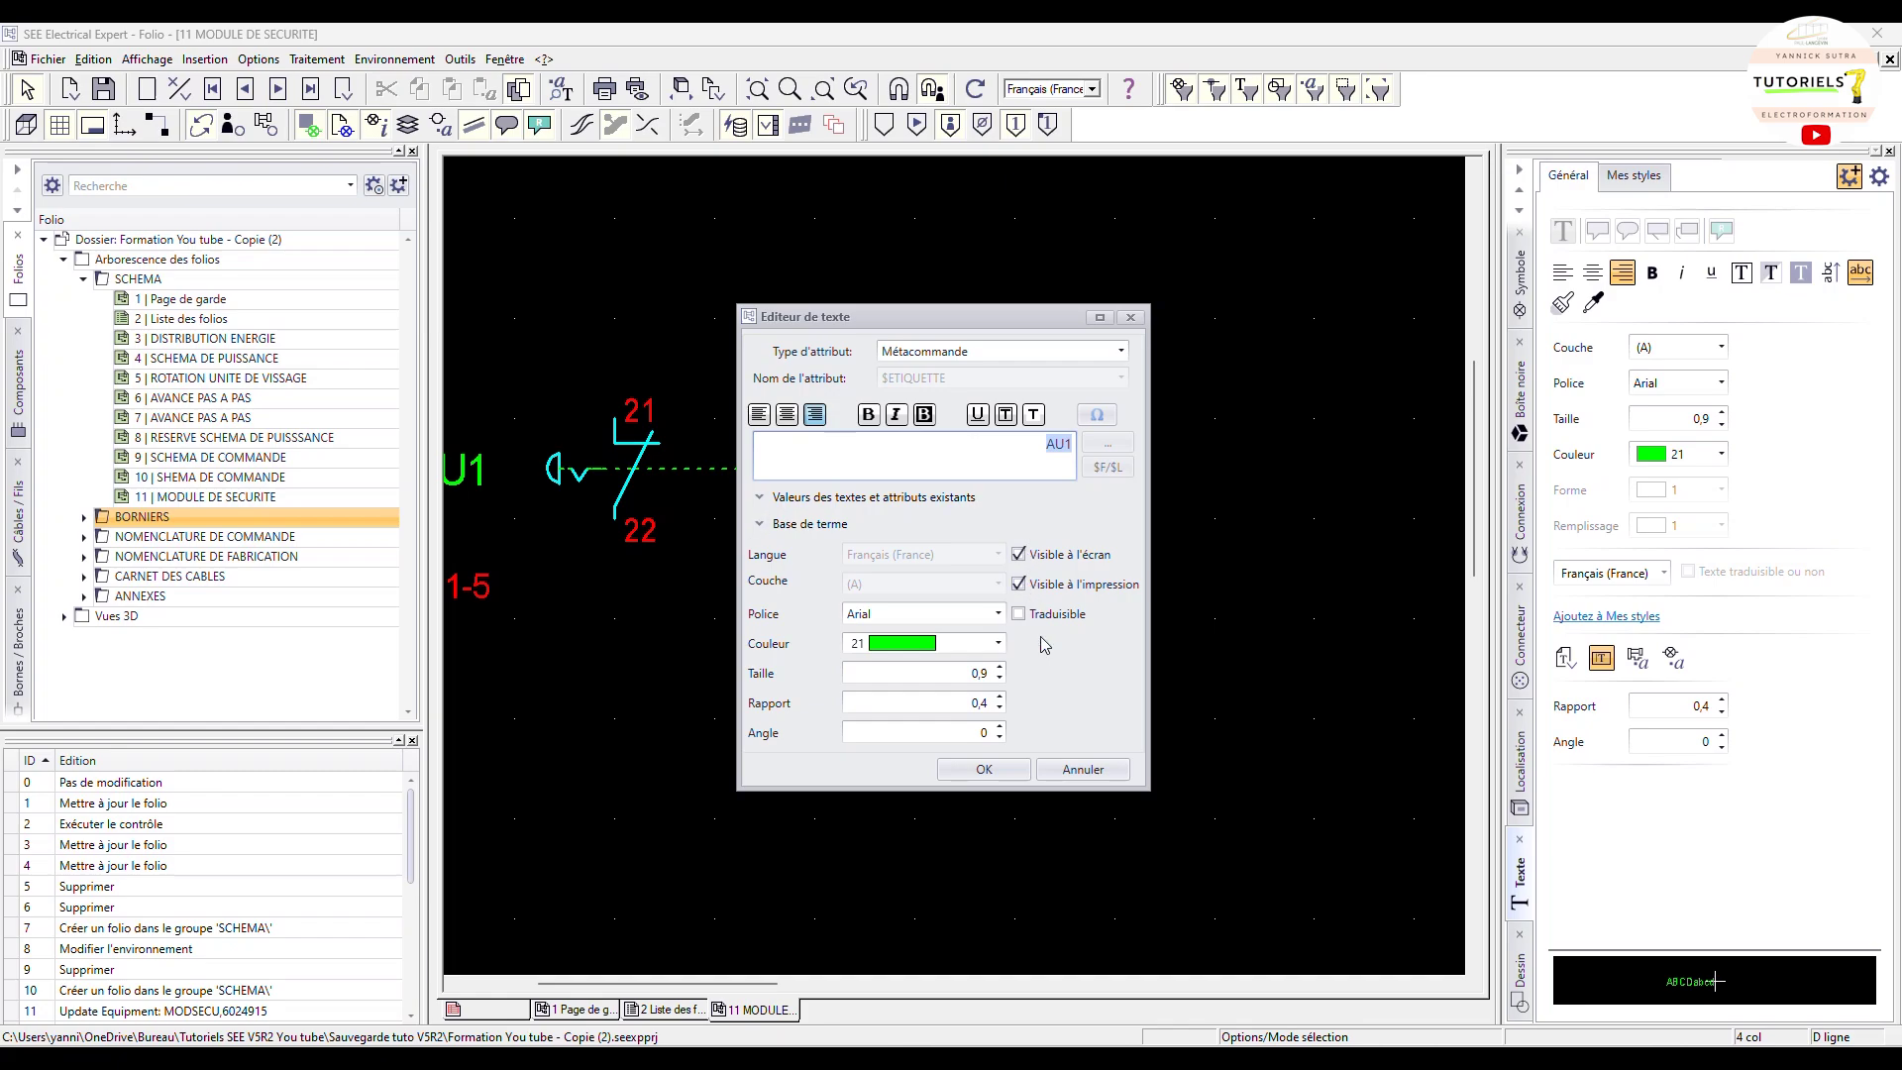
click(1085, 770)
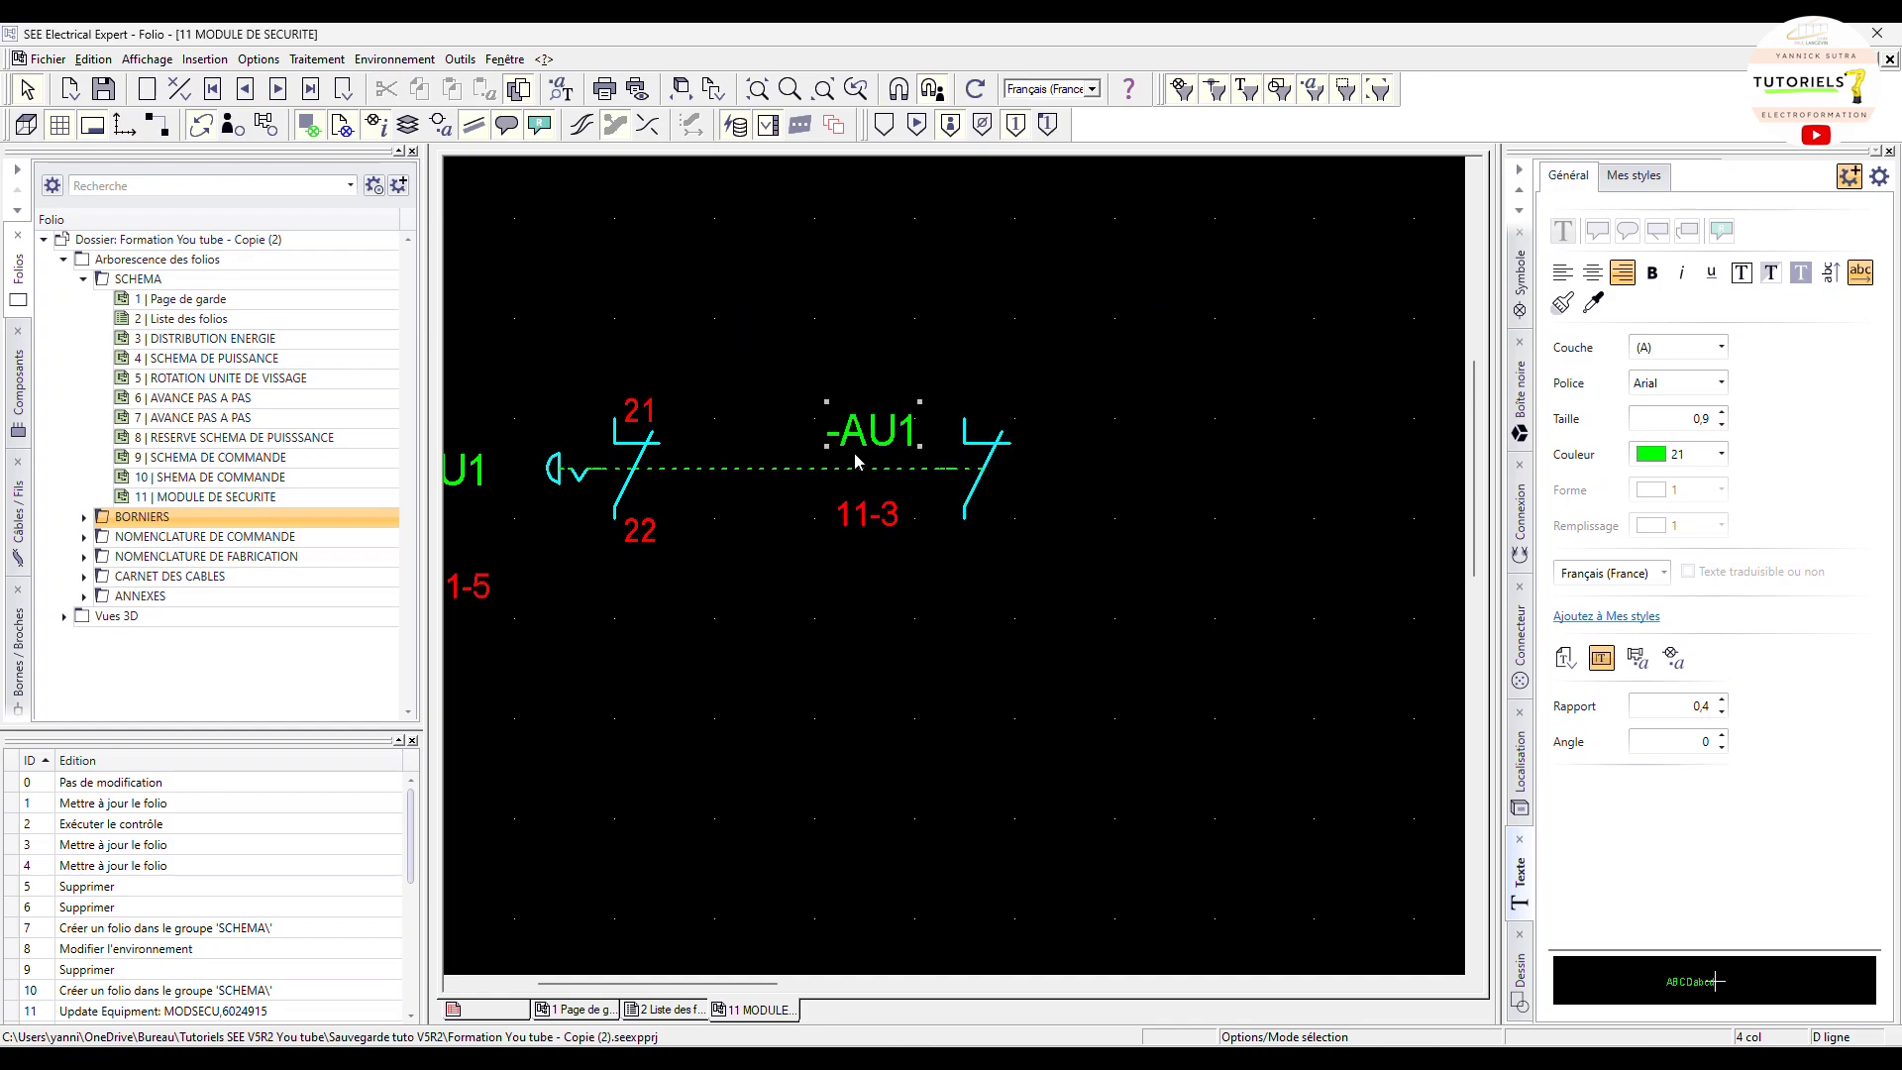
click(848, 469)
key(Delete)
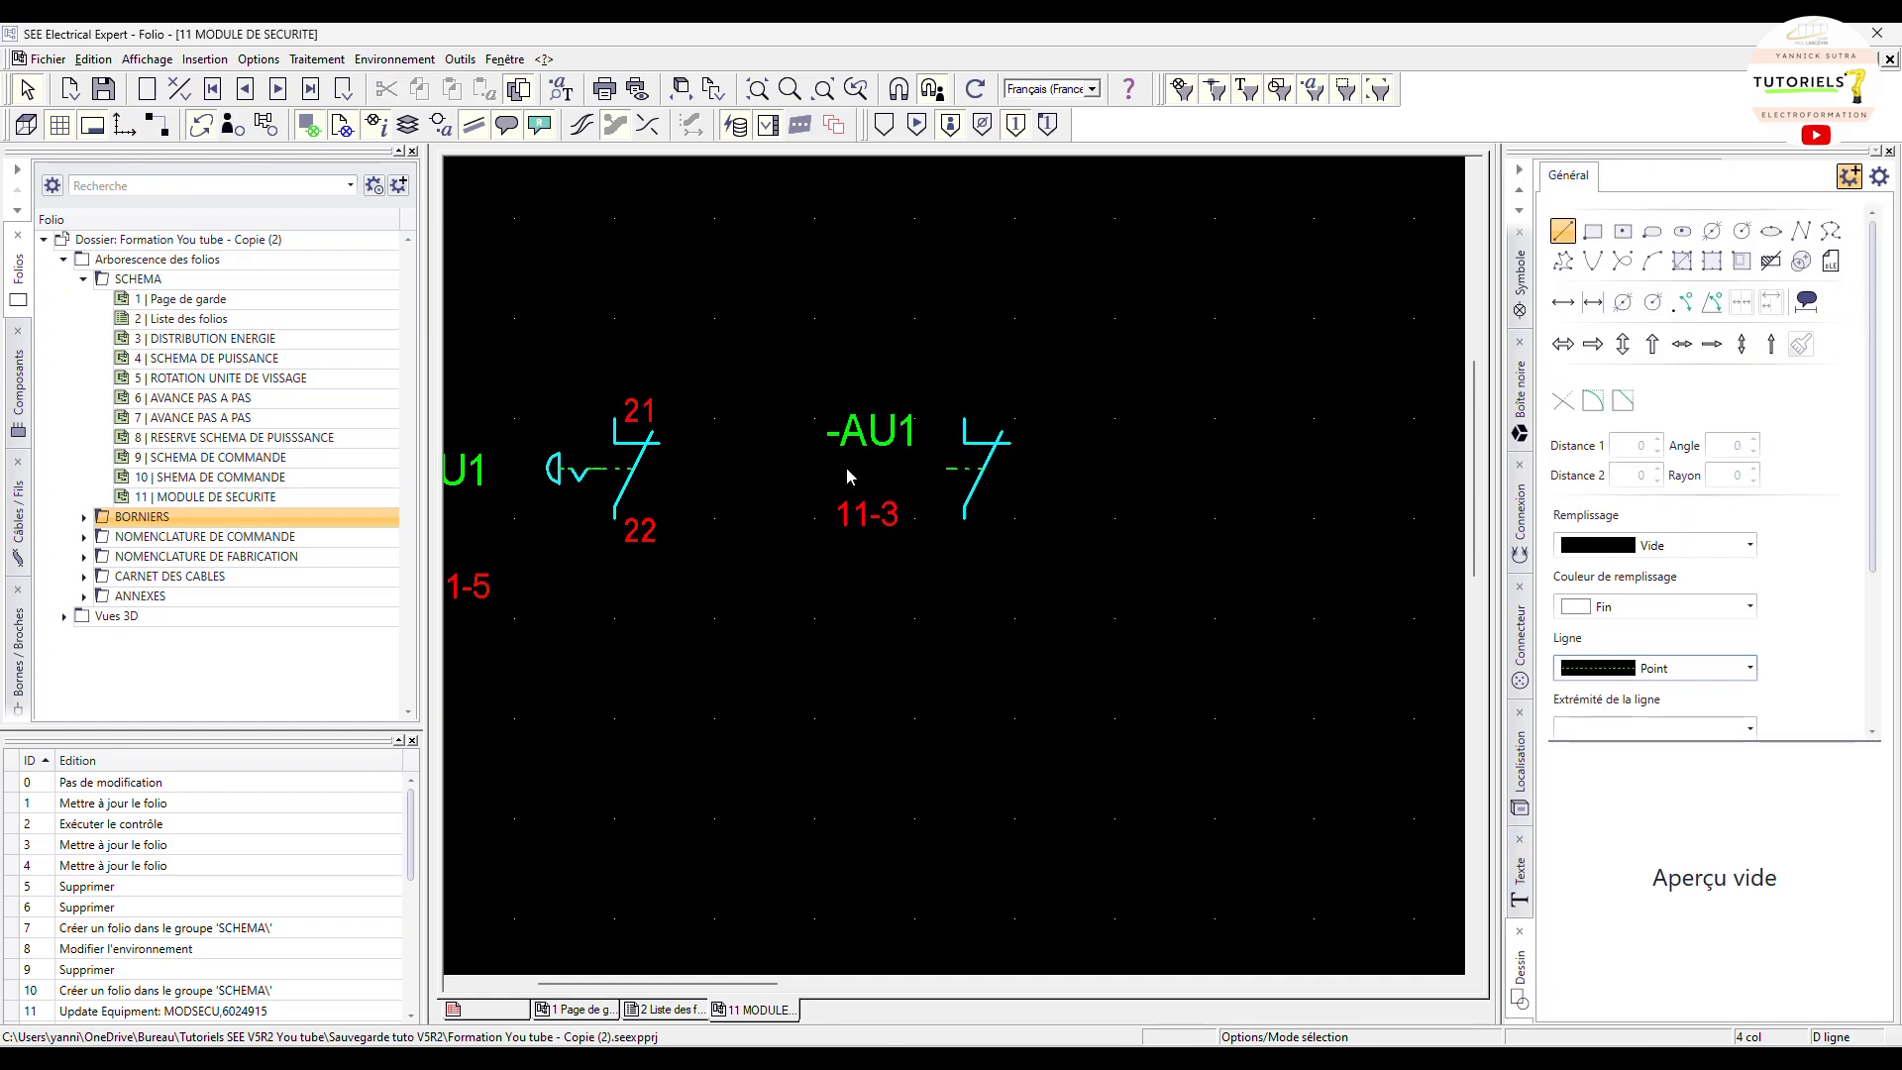
Step: Move the master contact's 11-5 cross-reference up to just below its AU1 mark
scroll(840, 513, down, 3)
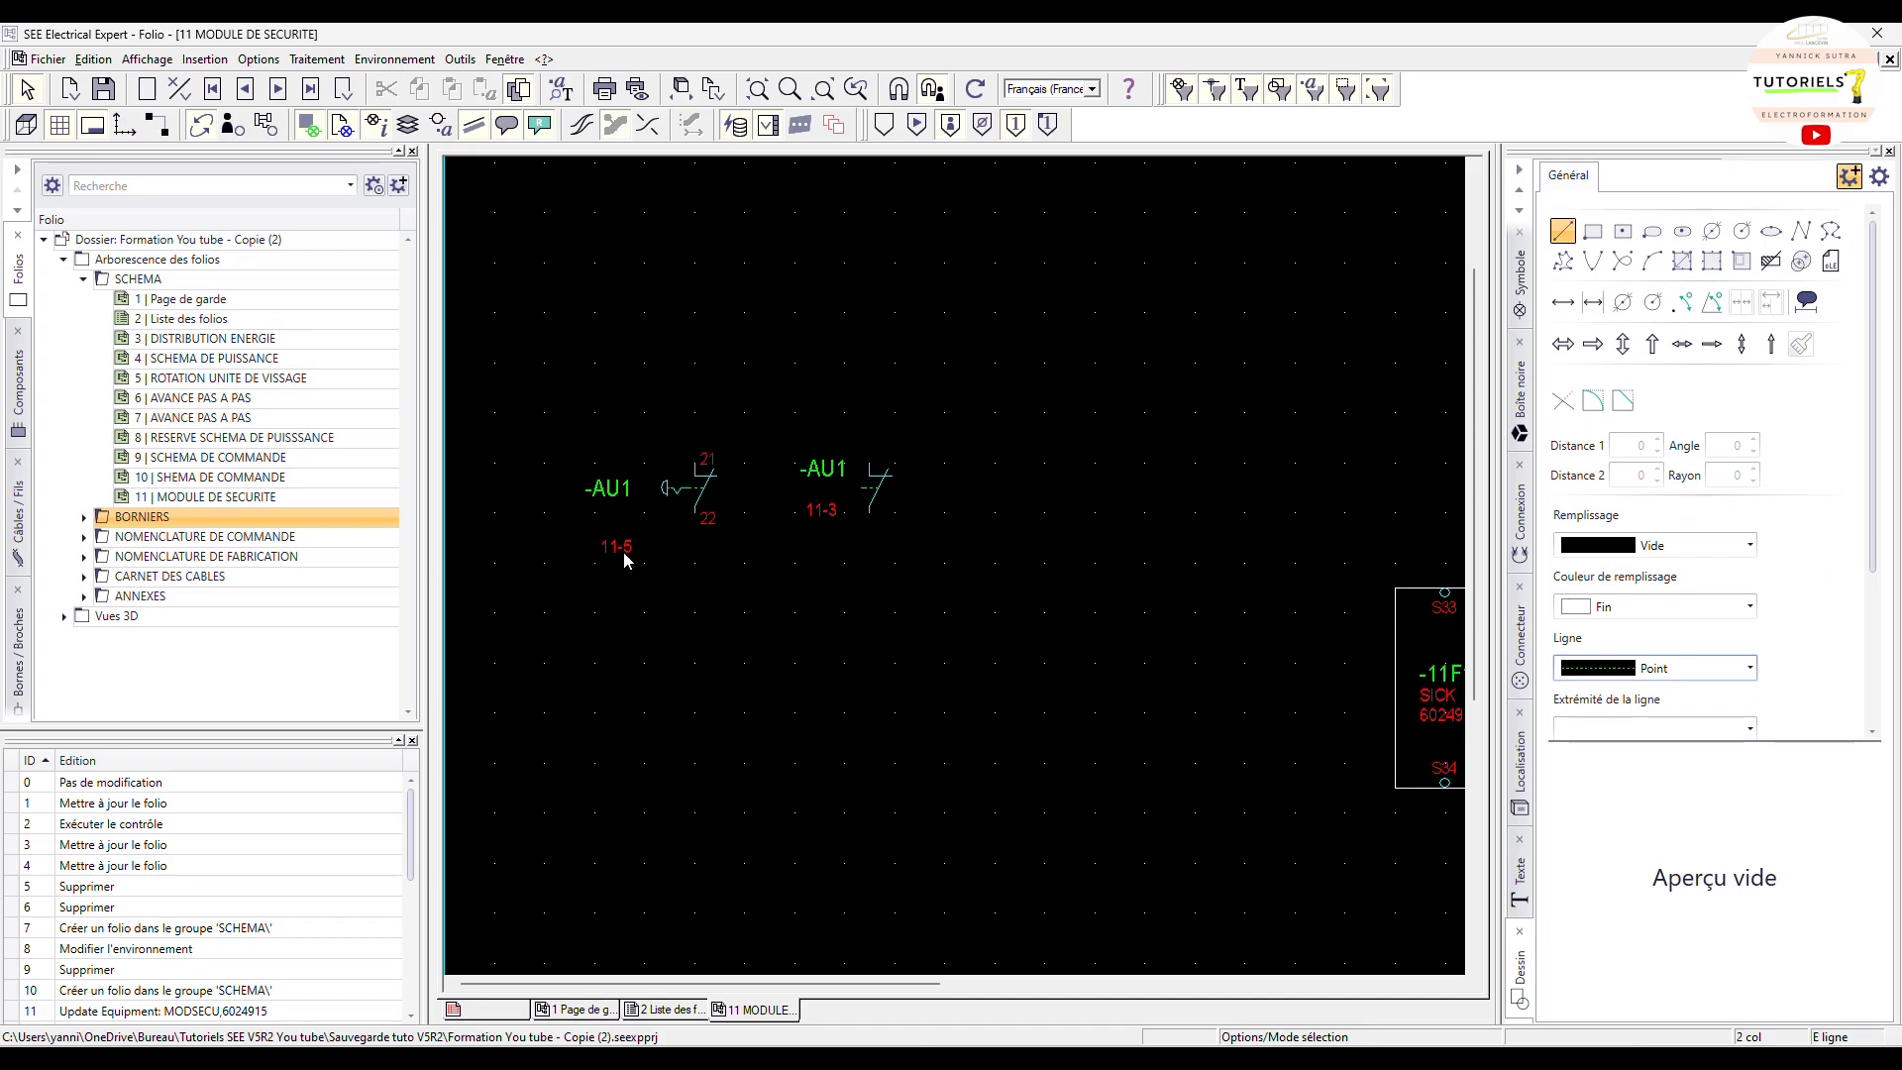
drag(624, 554, 623, 526)
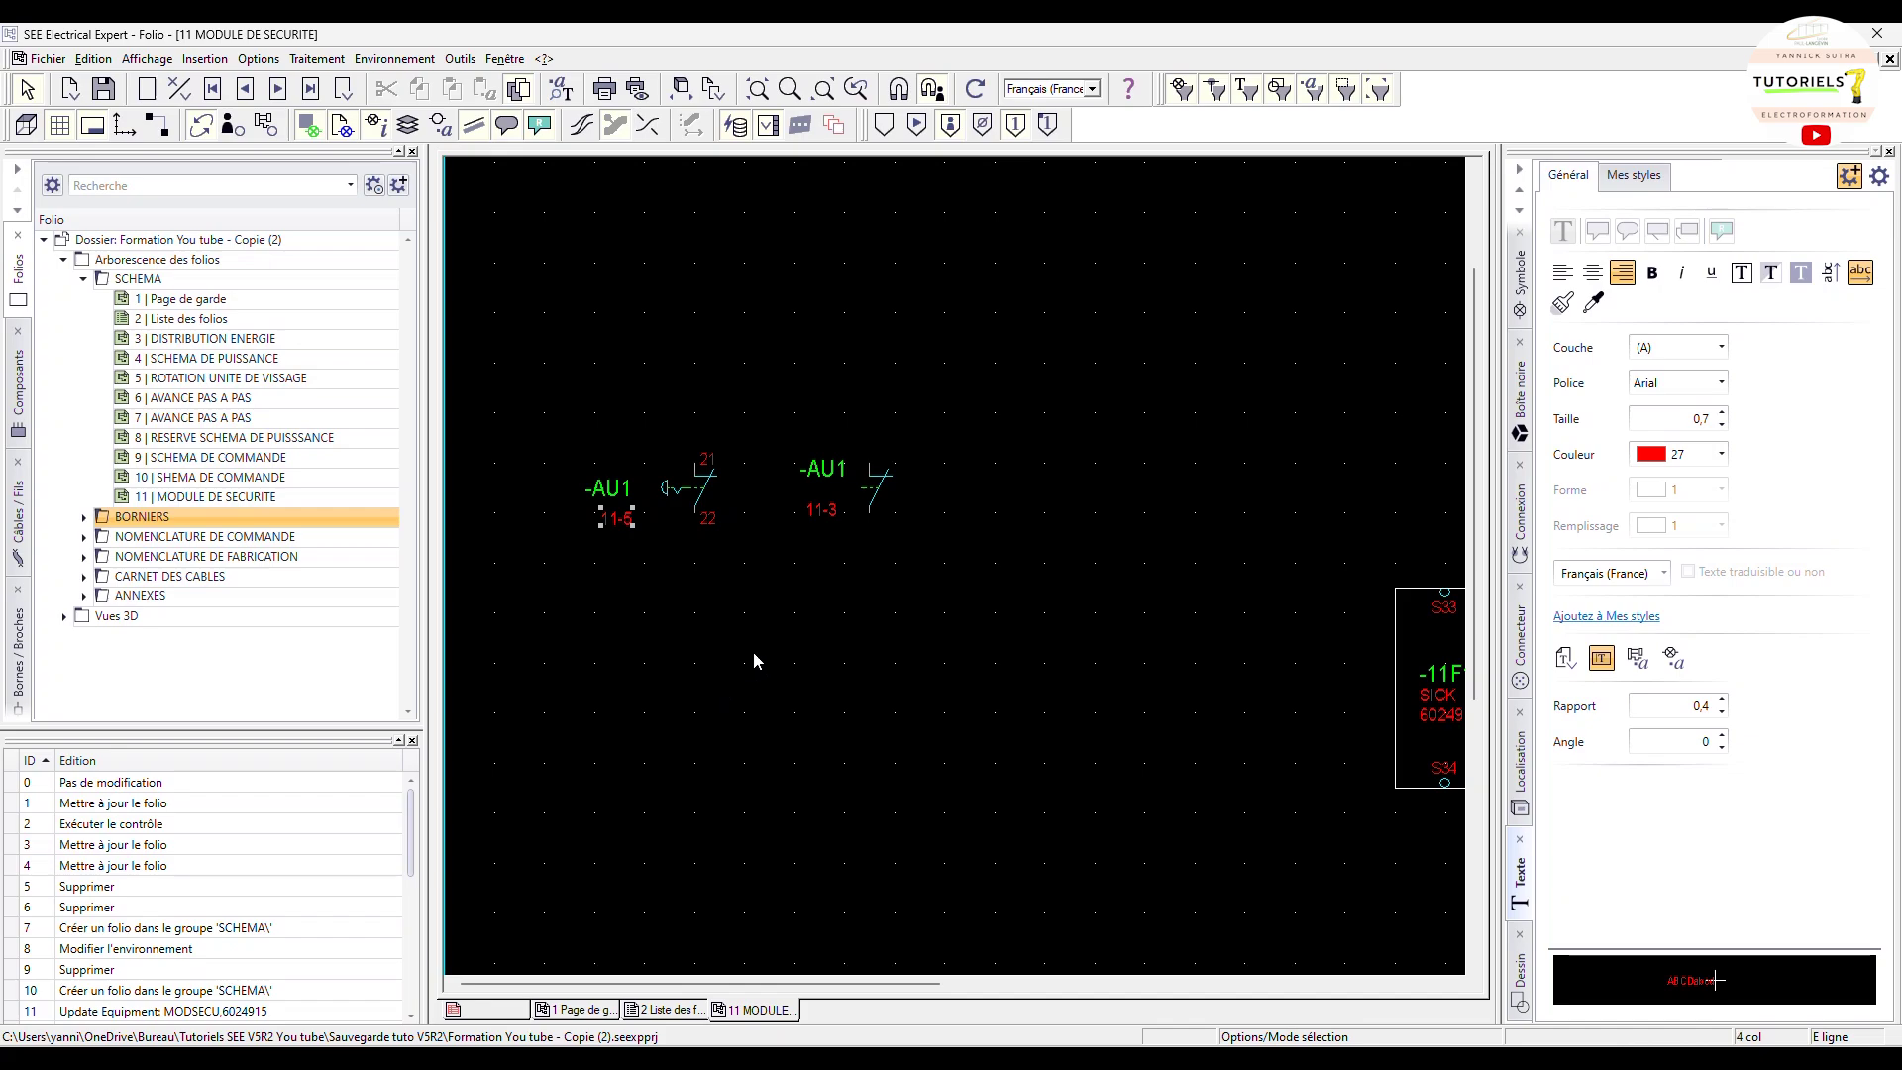
click(667, 489)
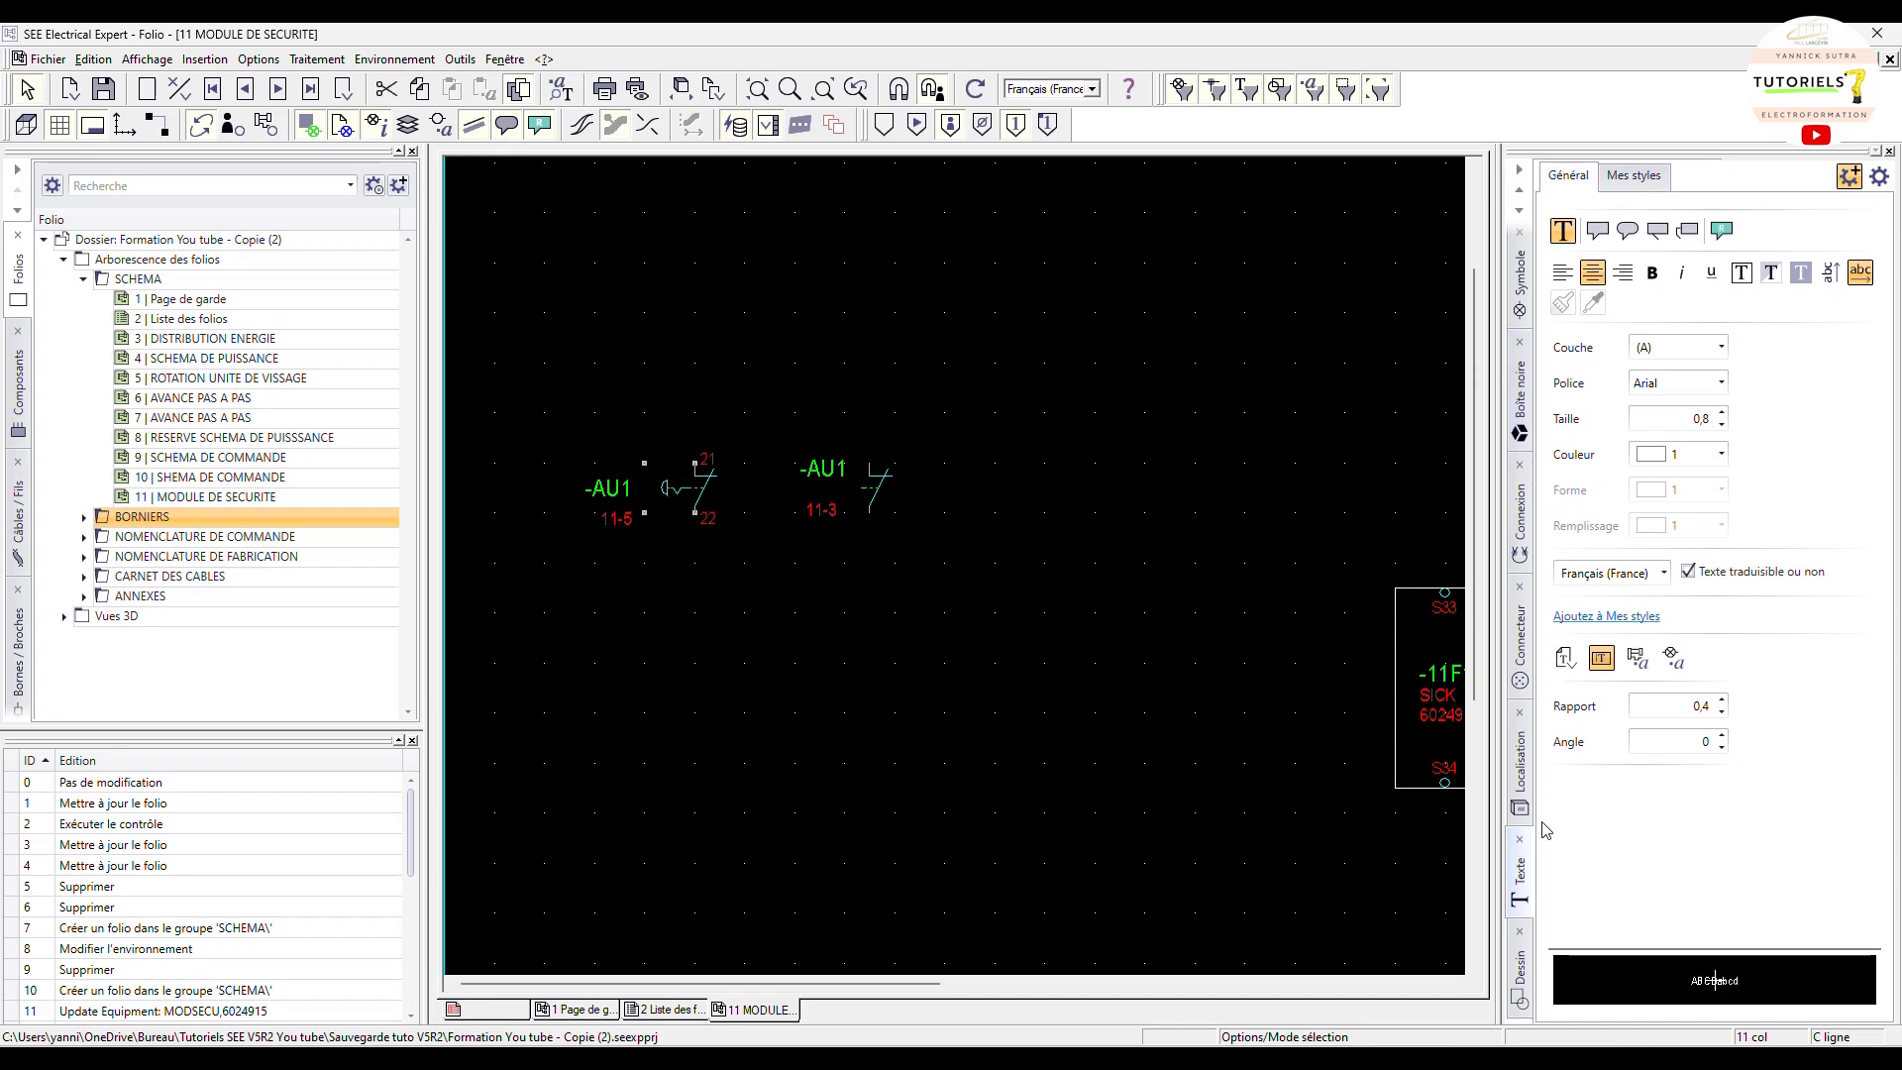
Step: Start inserting a Disjoncteur motorisé from the Q-Disjoncteurs 1P et 2P family and open the symbol family browser on the folio
click(1522, 287)
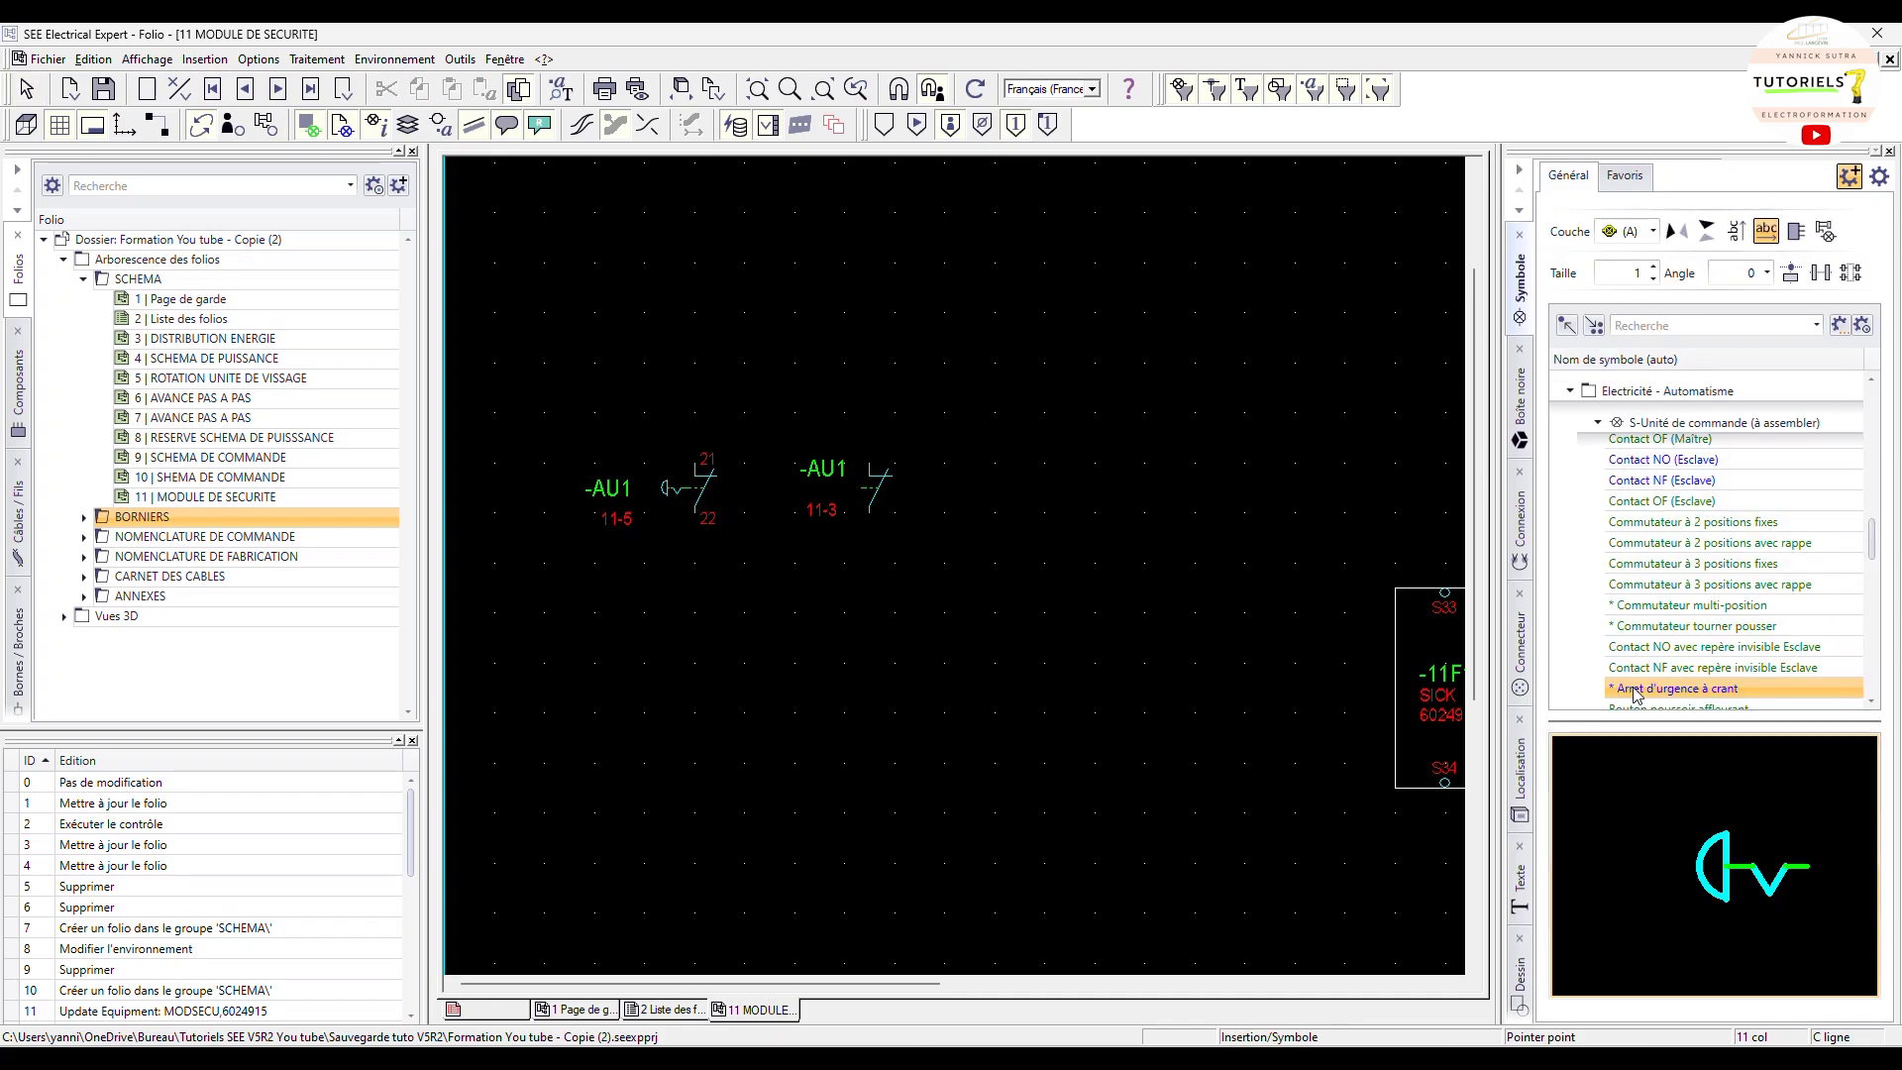
click(1598, 424)
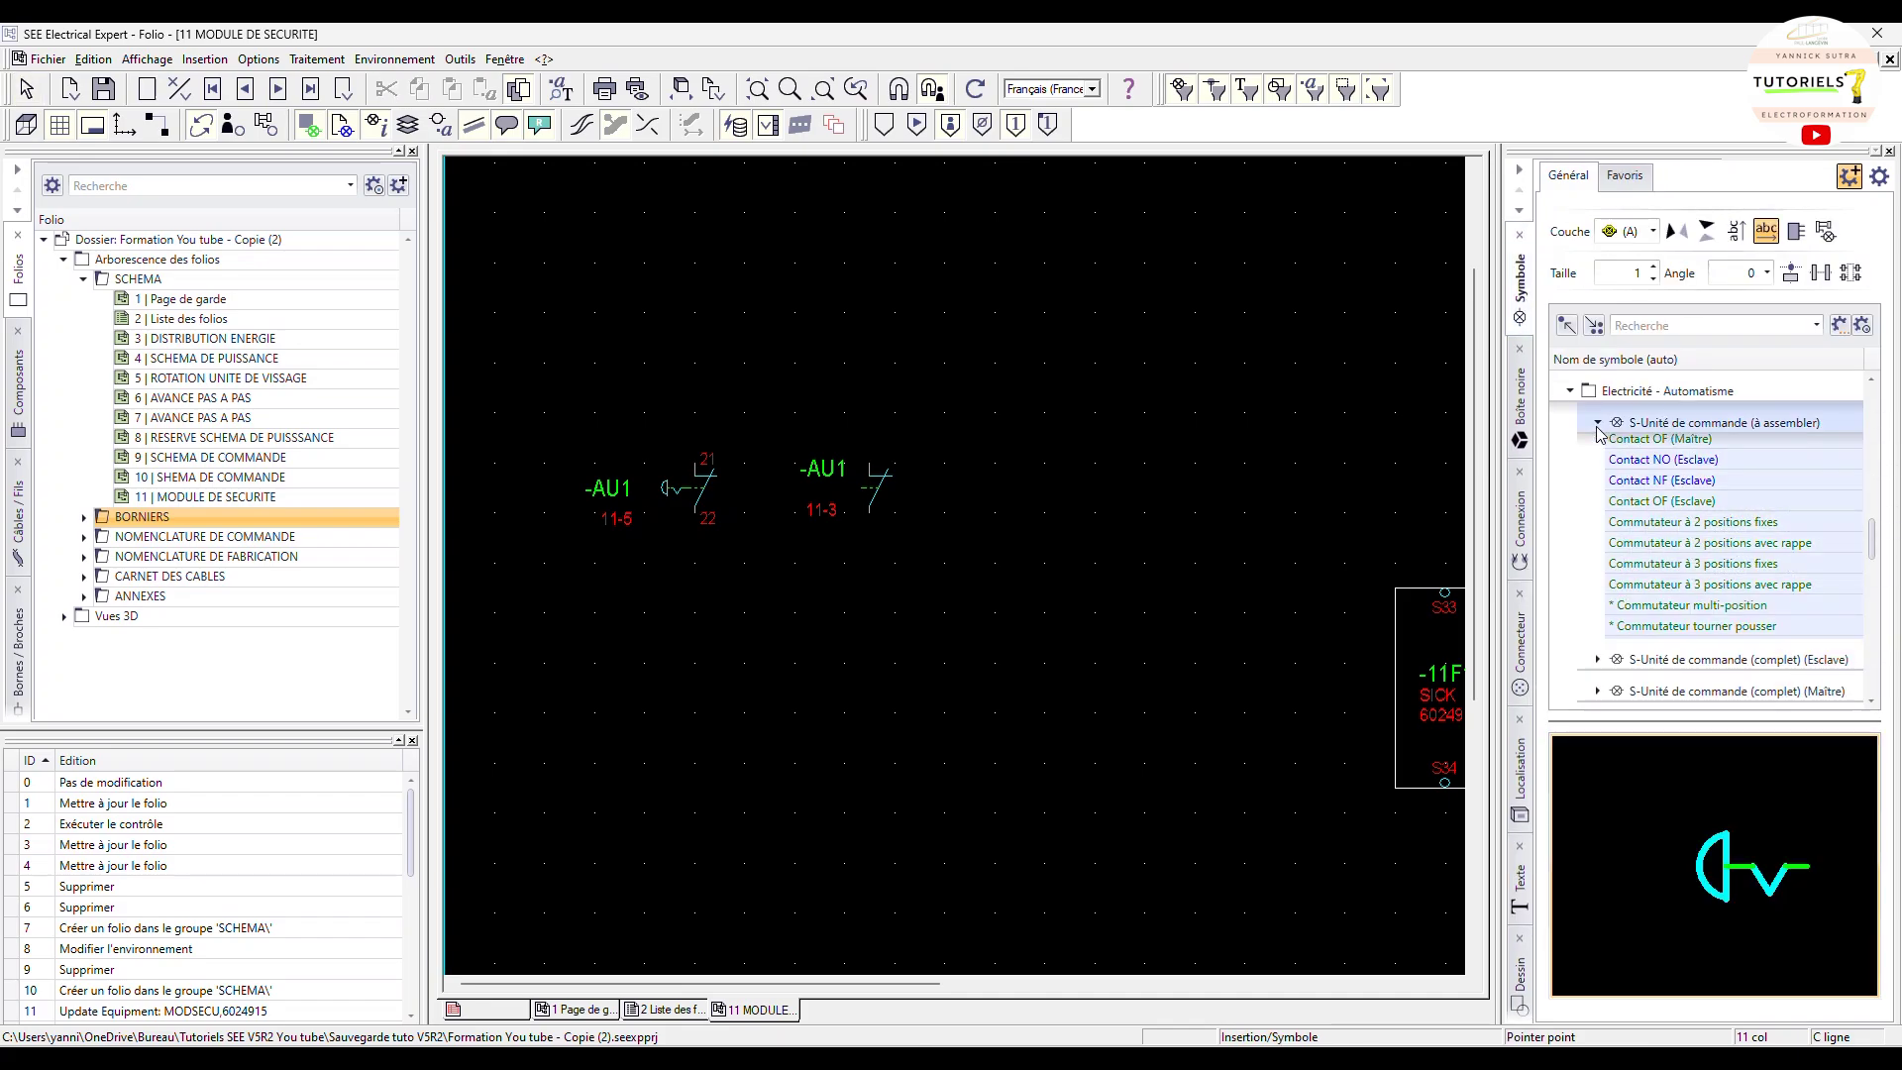
scroll(1685, 555, up, 3)
click(1689, 455)
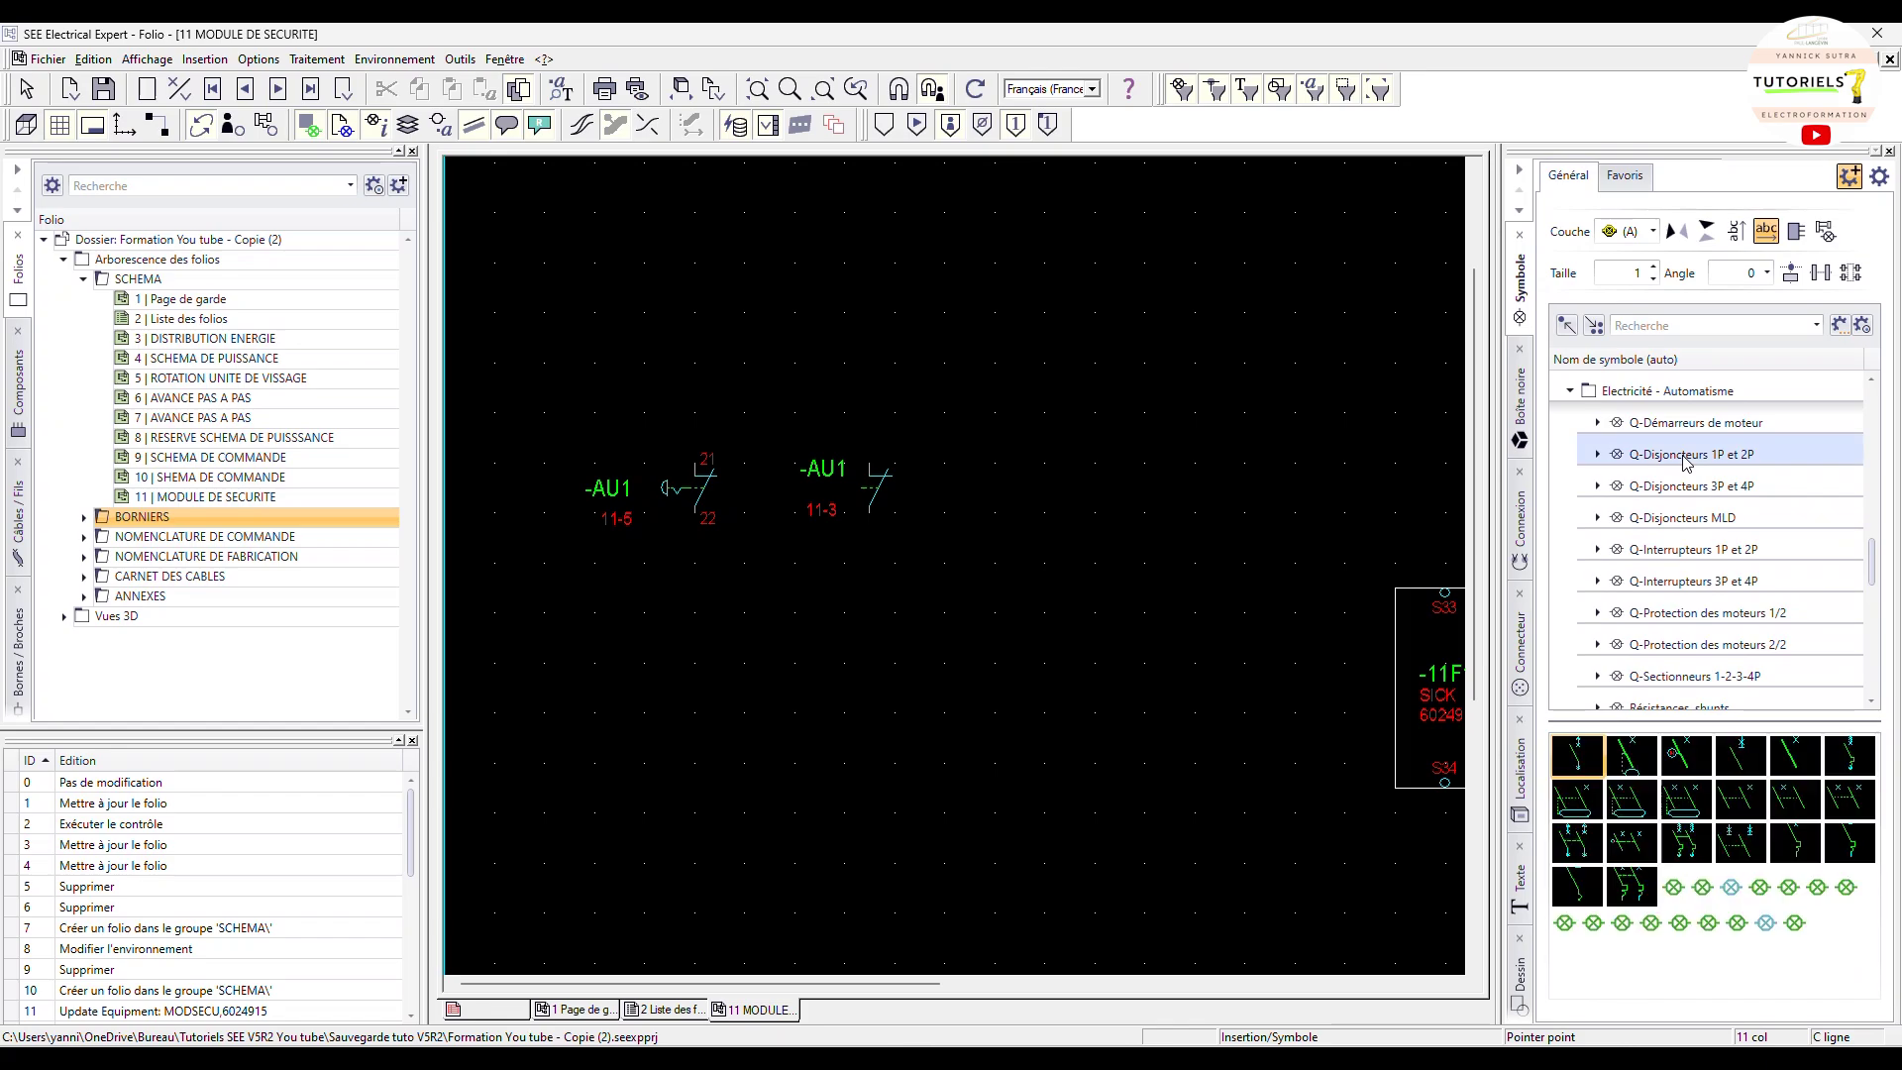
click(1696, 770)
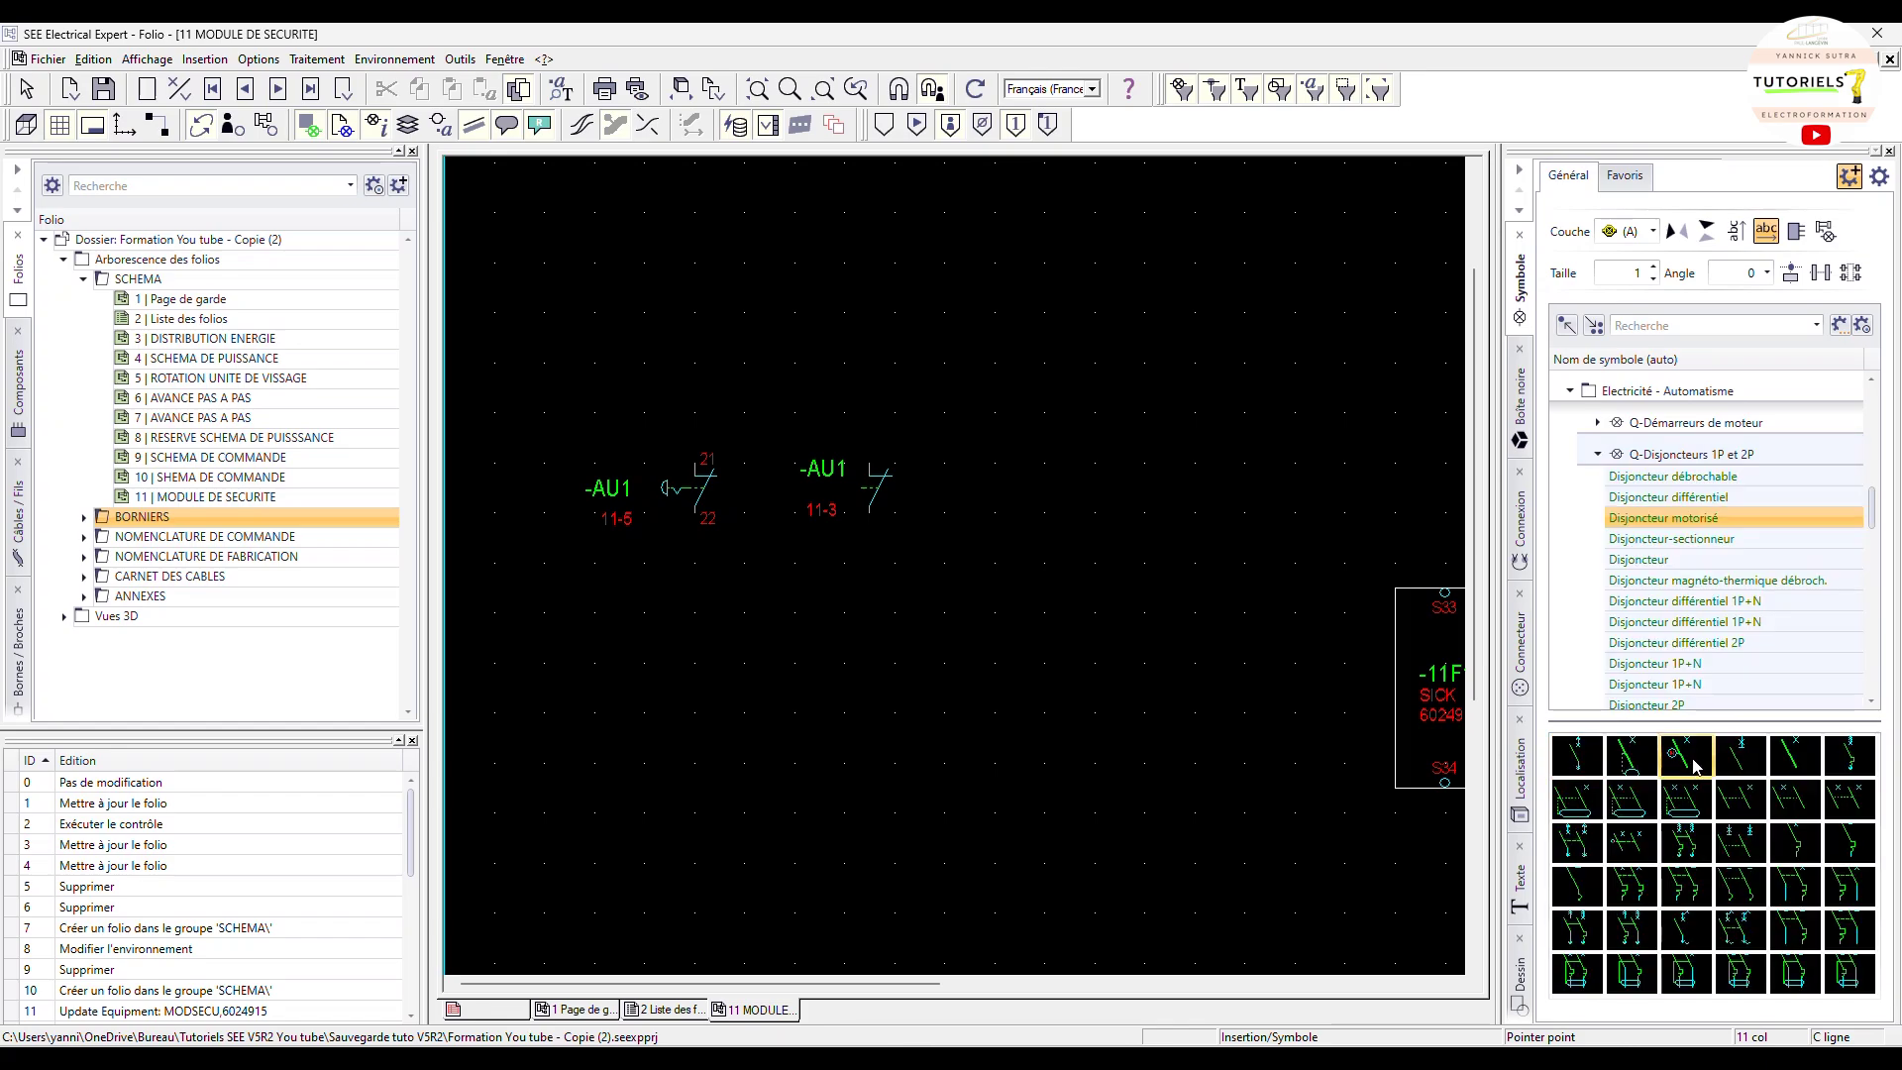
click(979, 670)
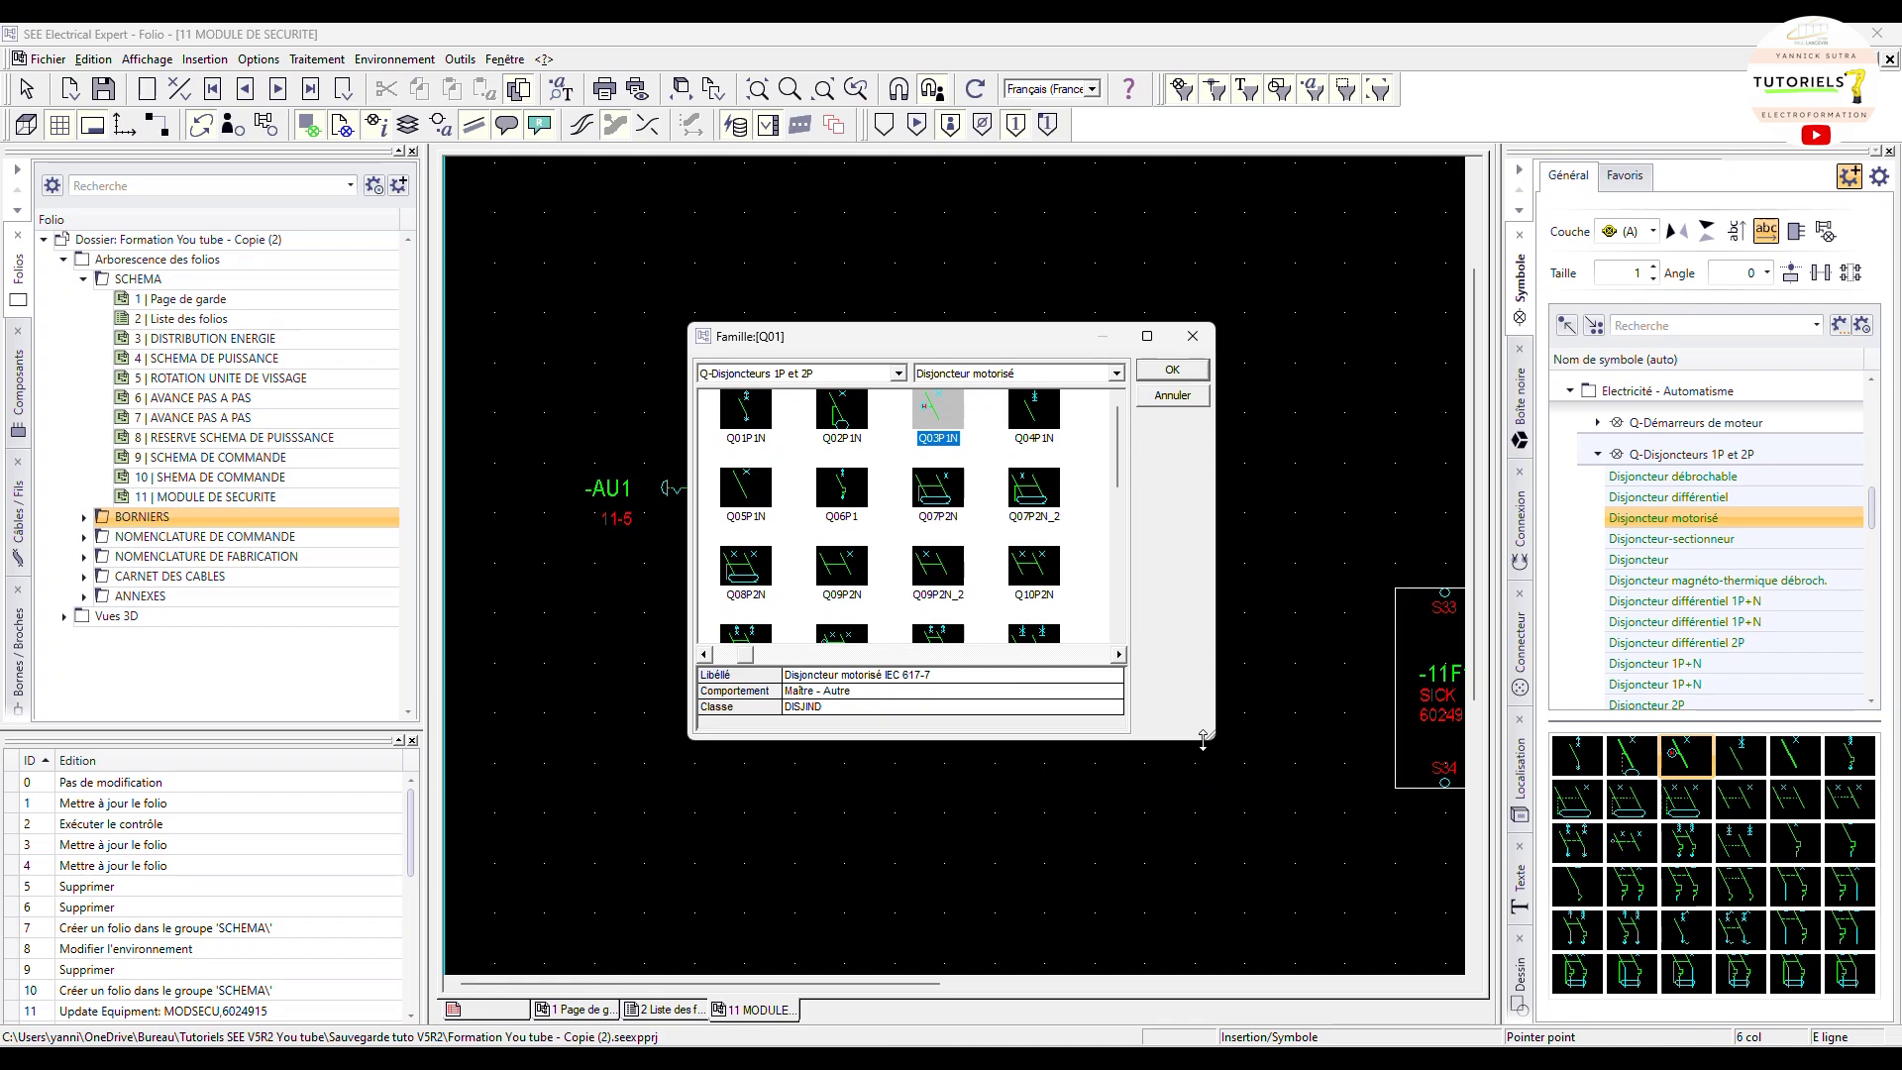
Step: Switch the symbol browser to the S-Unité de commande (à assembler) family, enlarging and moving its window clear of the AU1 contacts
drag(1203, 740, 1205, 871)
click(860, 377)
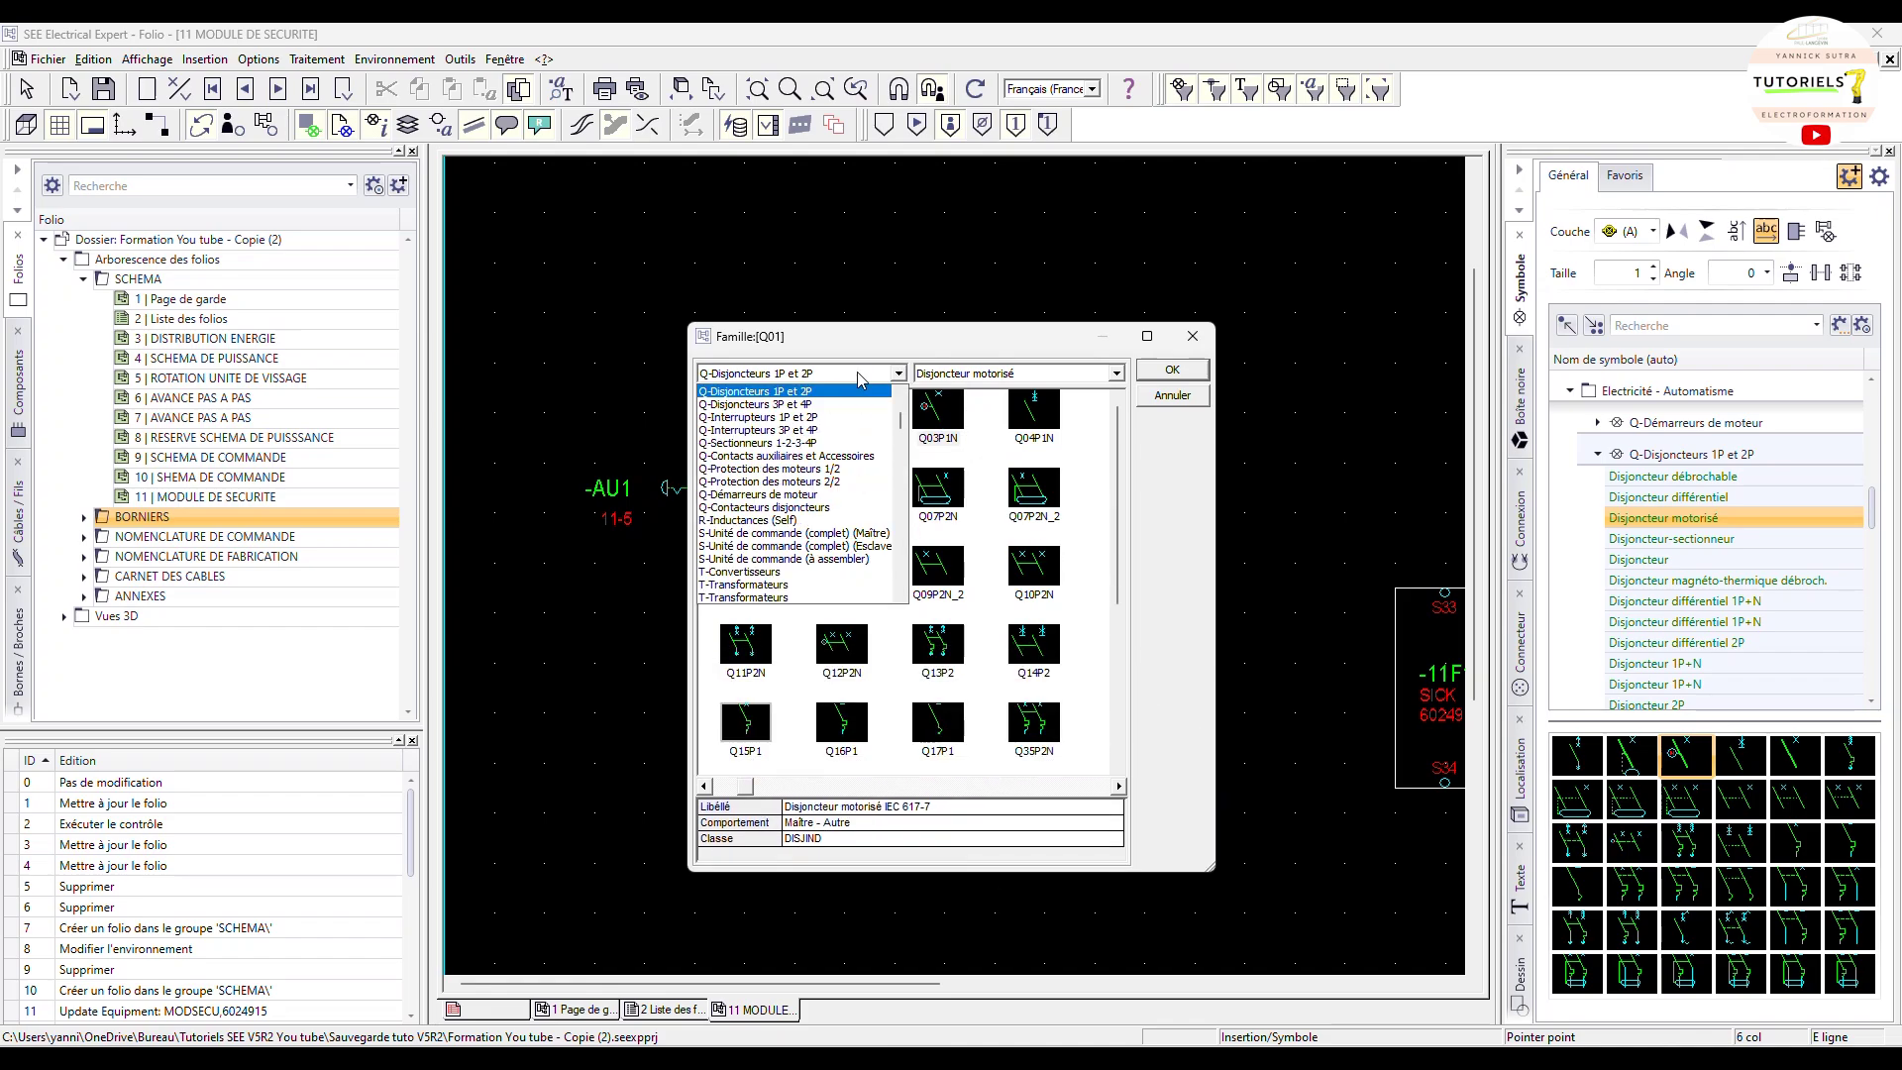
key(s)
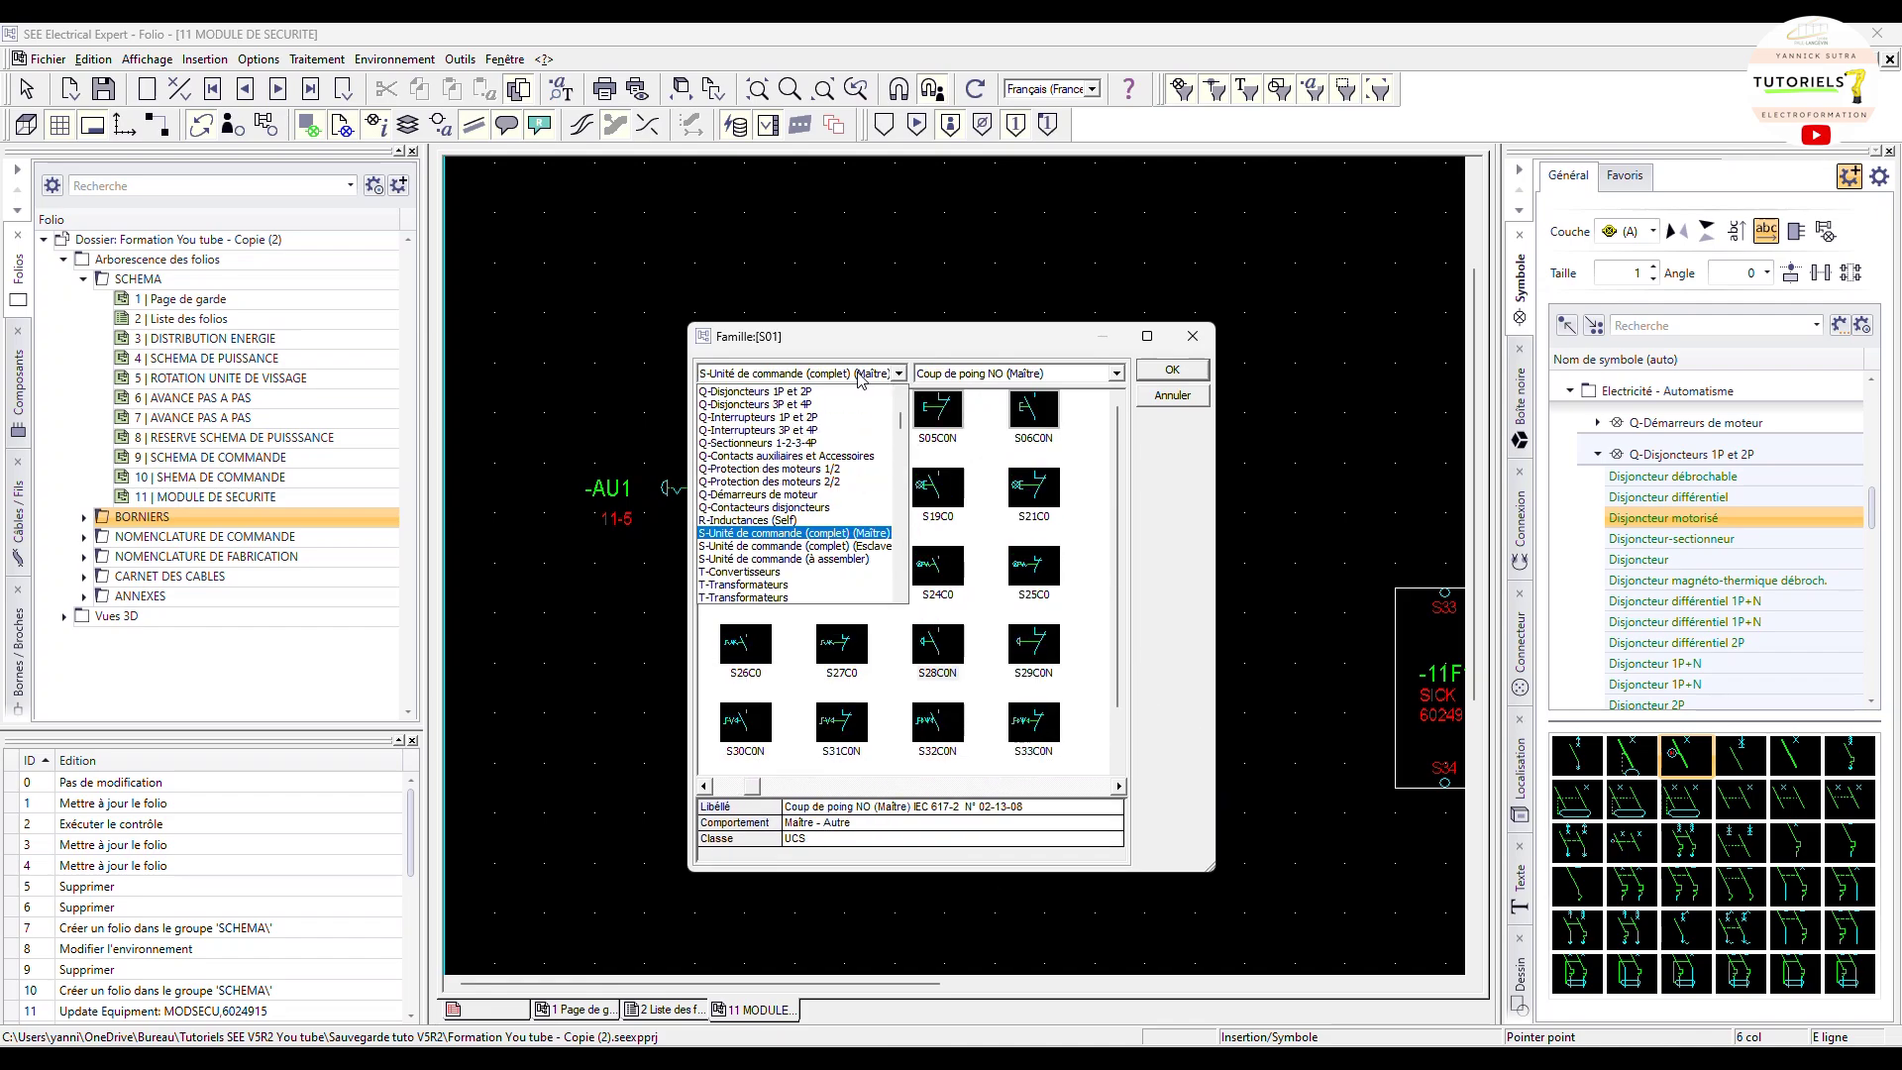
click(840, 559)
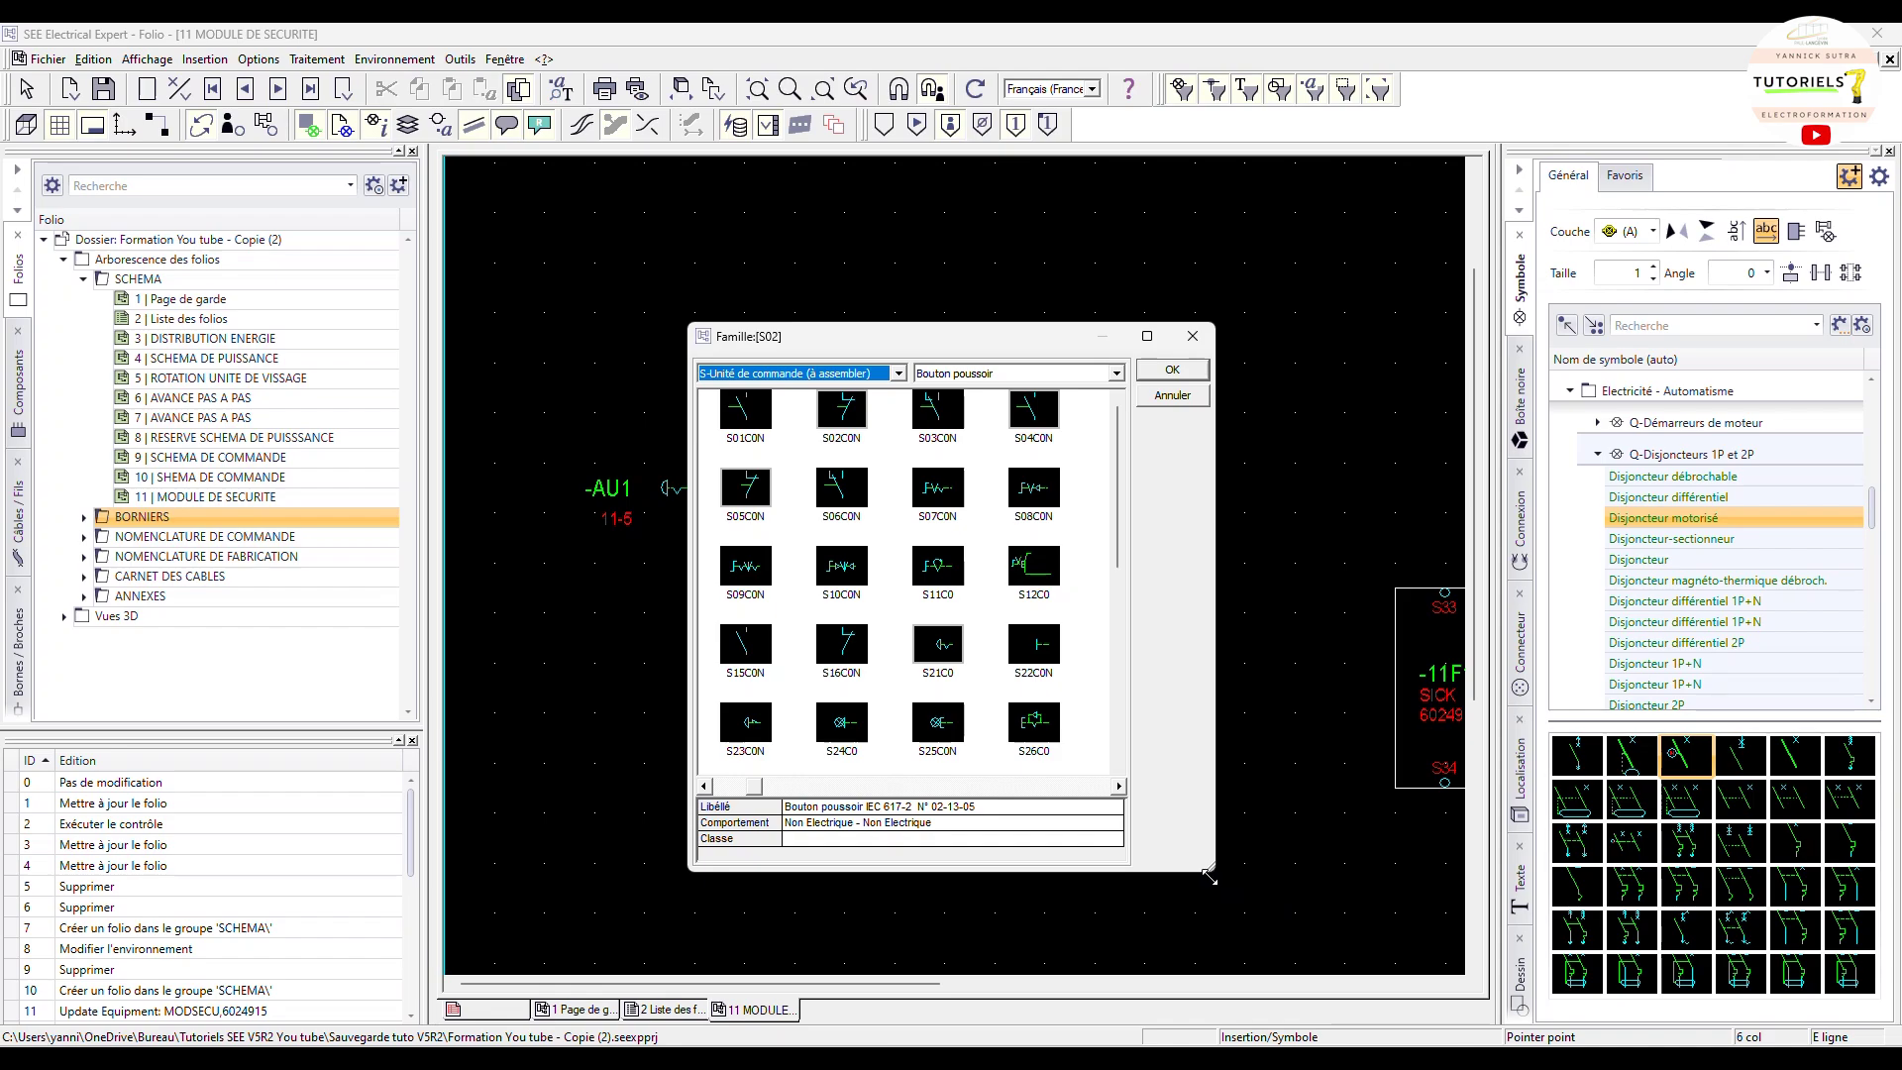
drag(1209, 875, 1427, 1013)
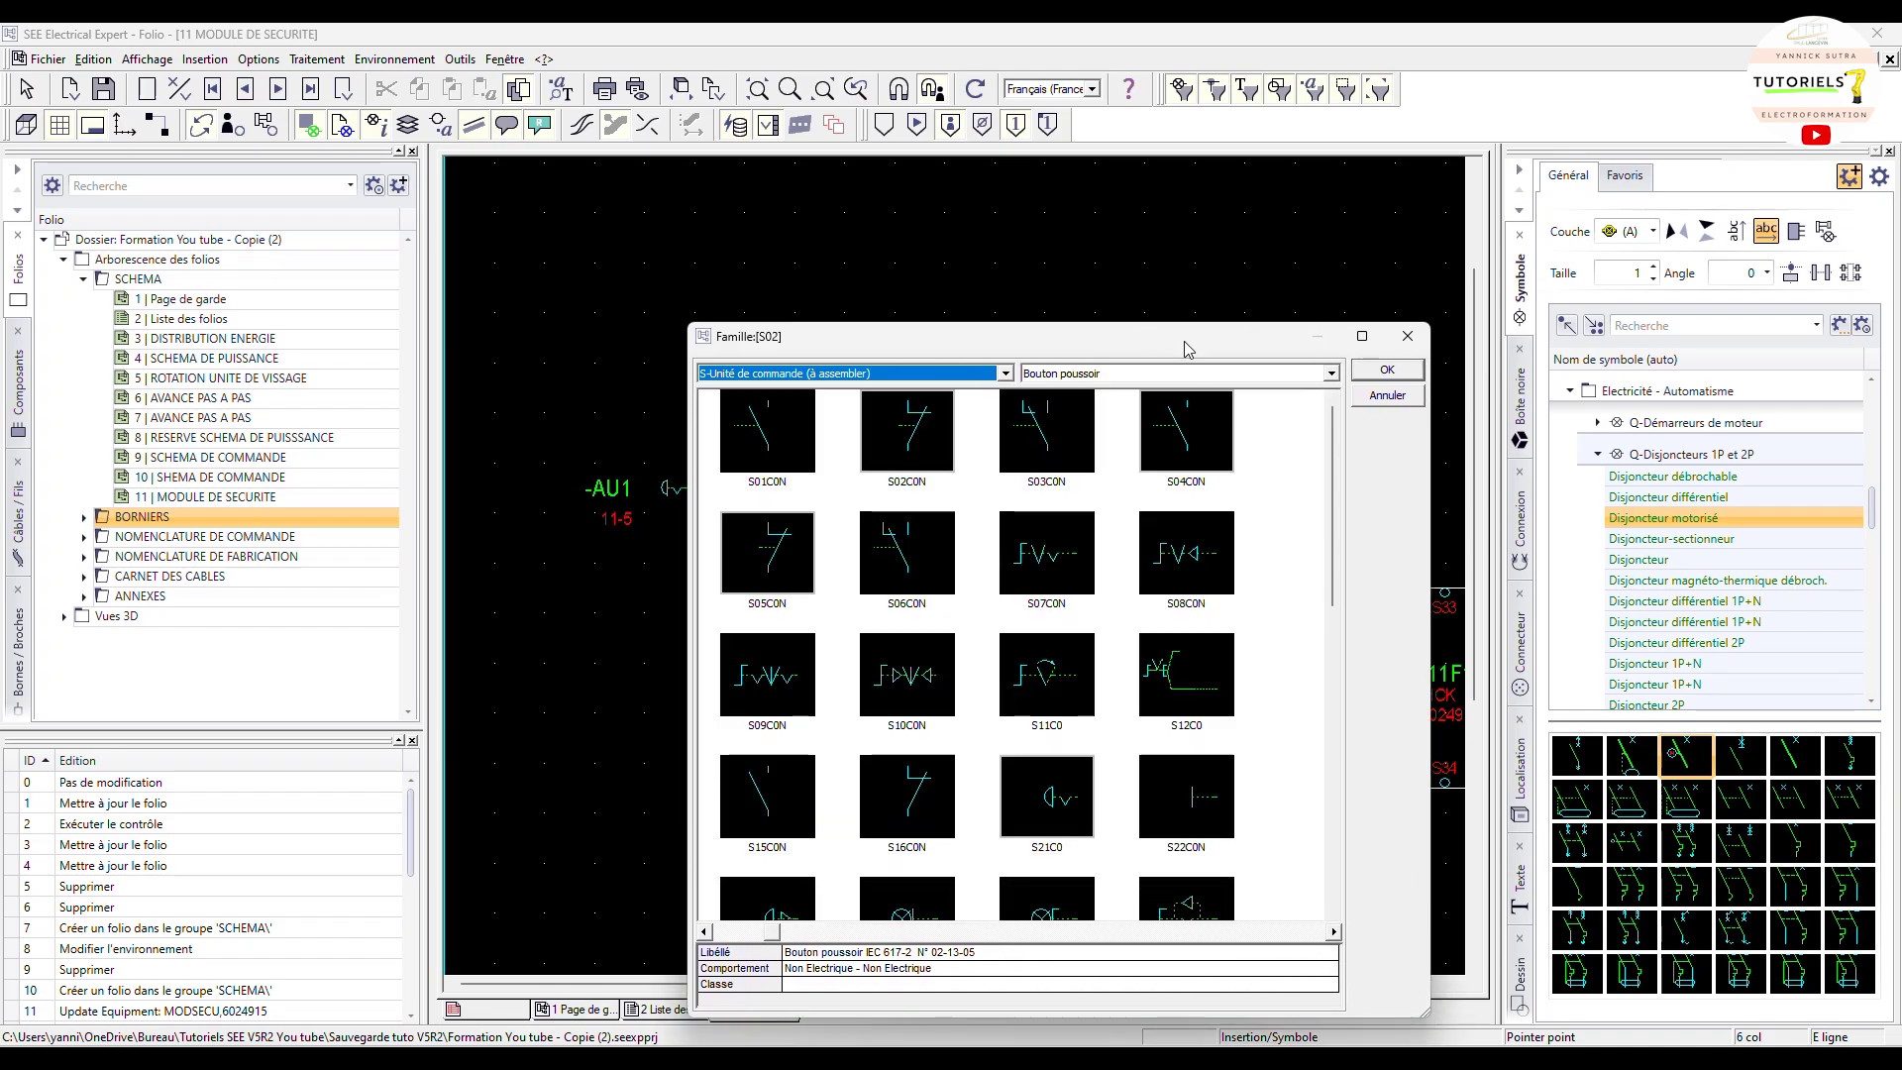
drag(1187, 348, 1561, 248)
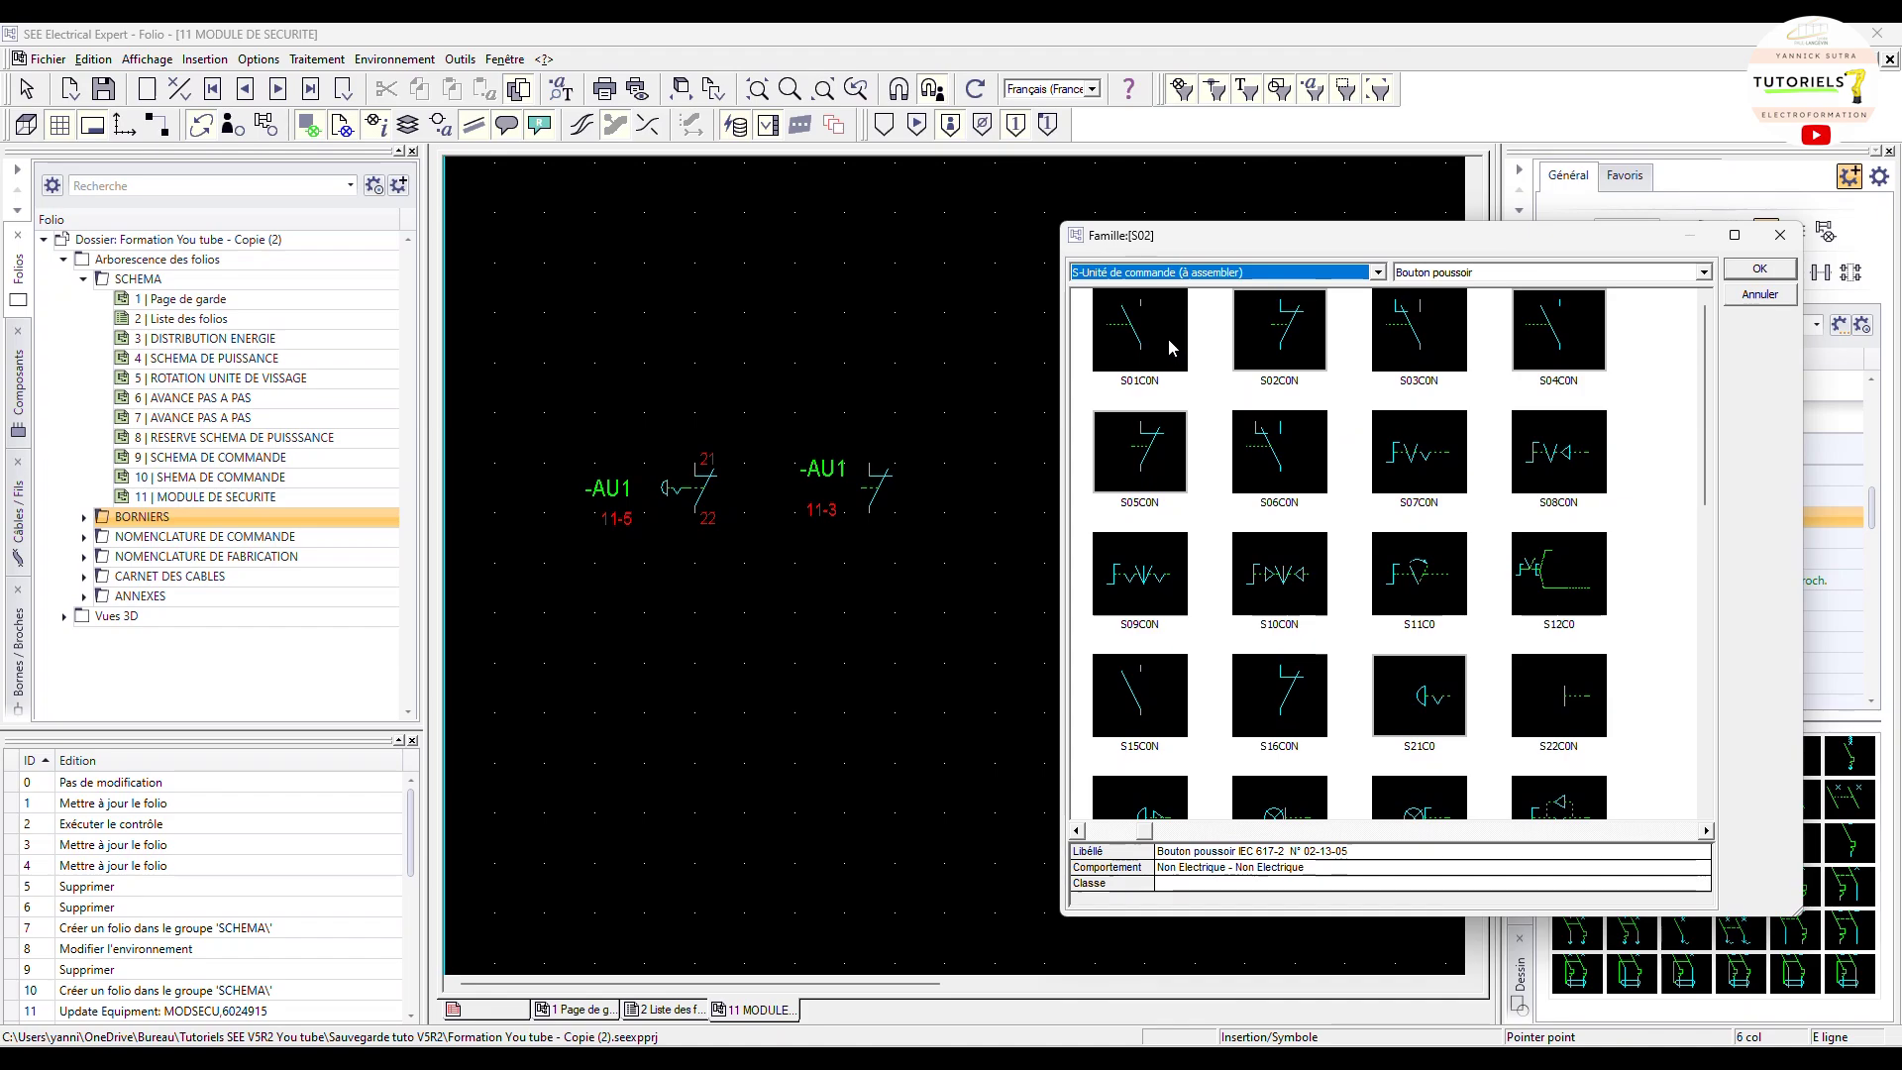
Step: Insert a Contact NF (Maître) directly below the AU1 master contact and accept the mark 11S8
click(1268, 355)
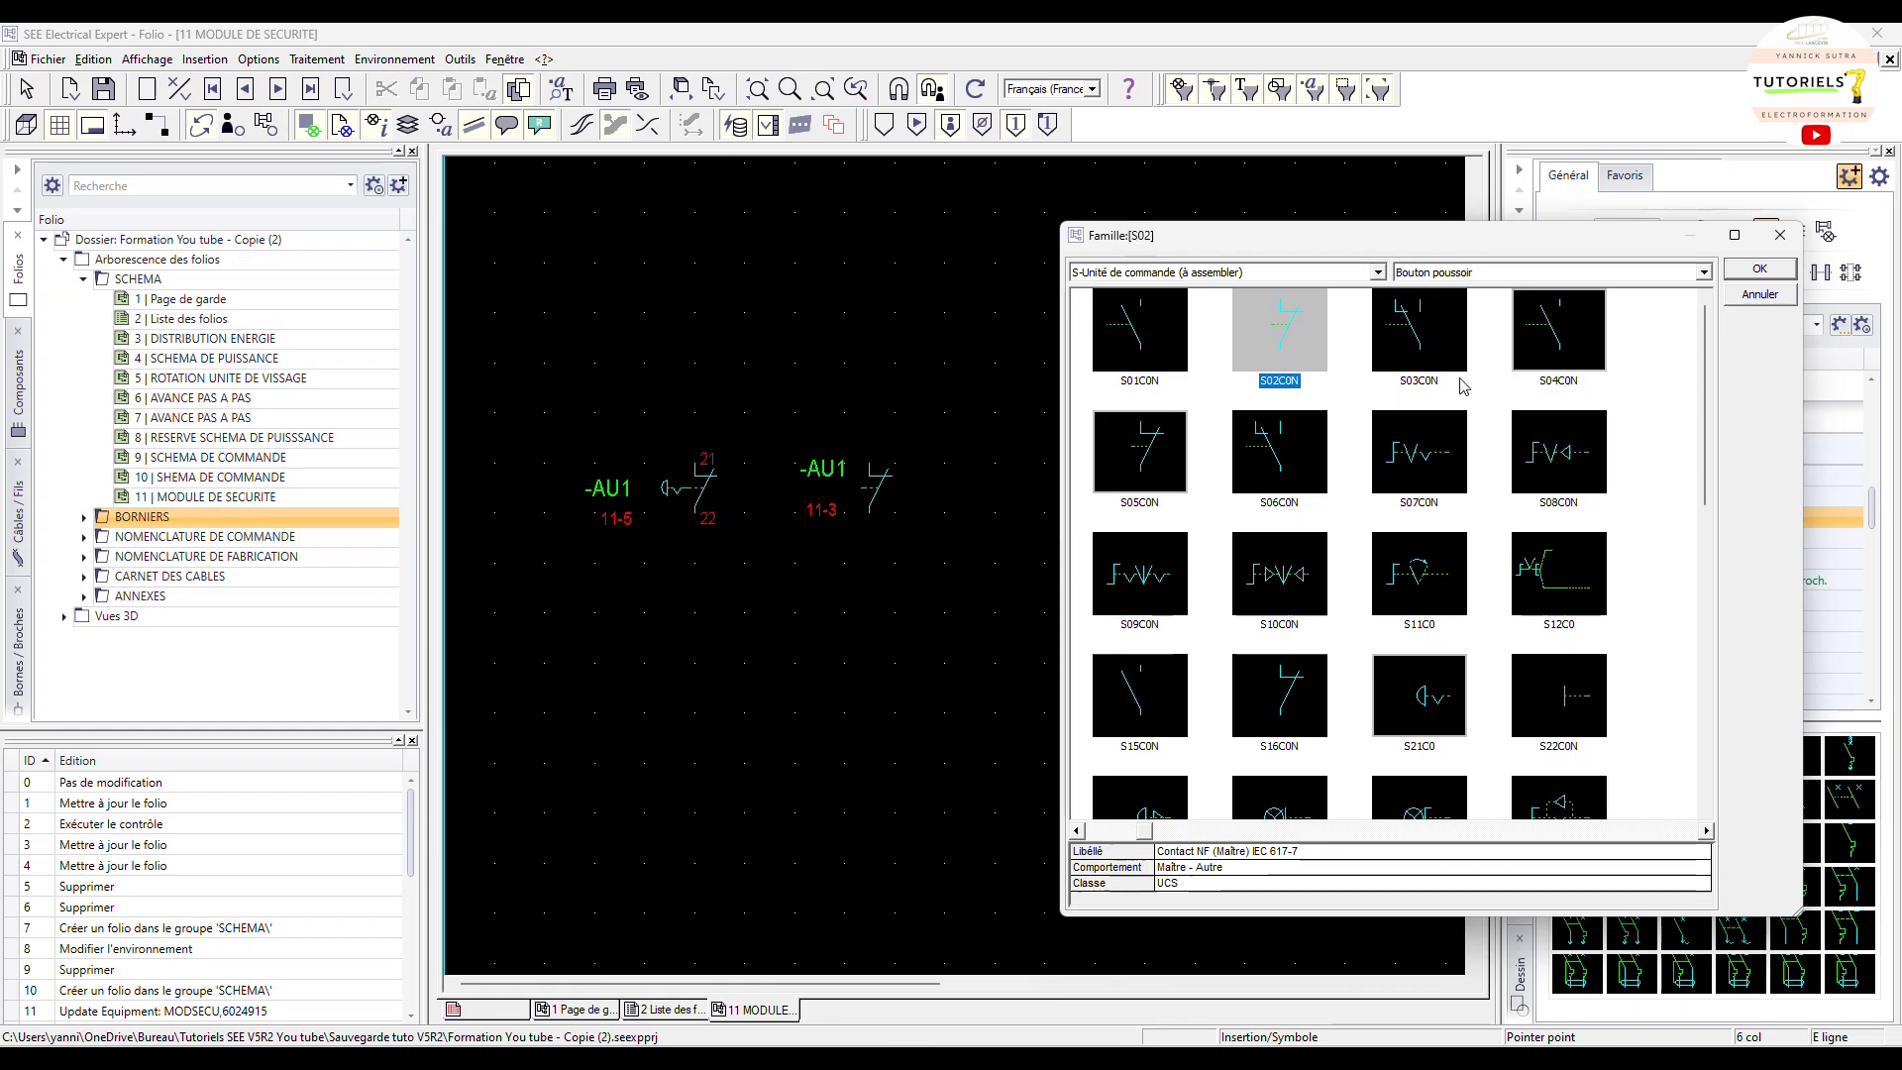
click(1760, 268)
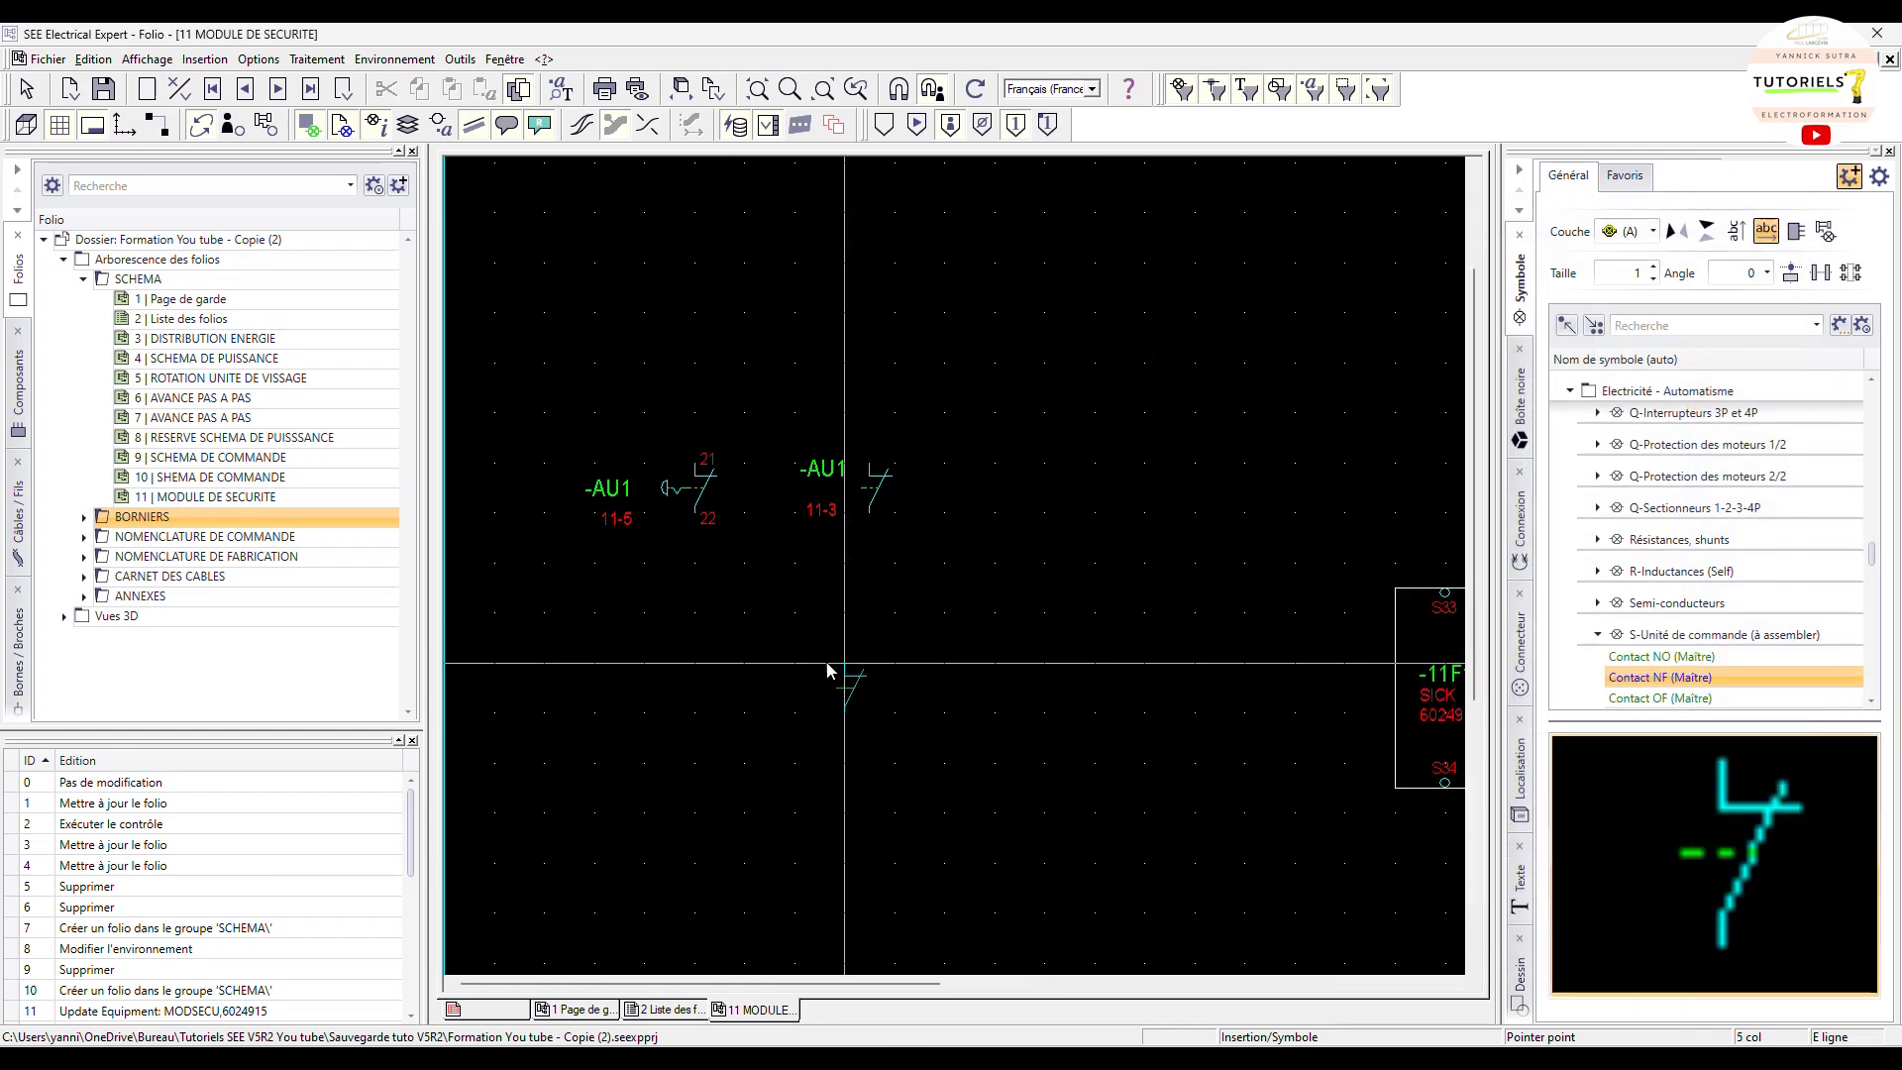
click(701, 699)
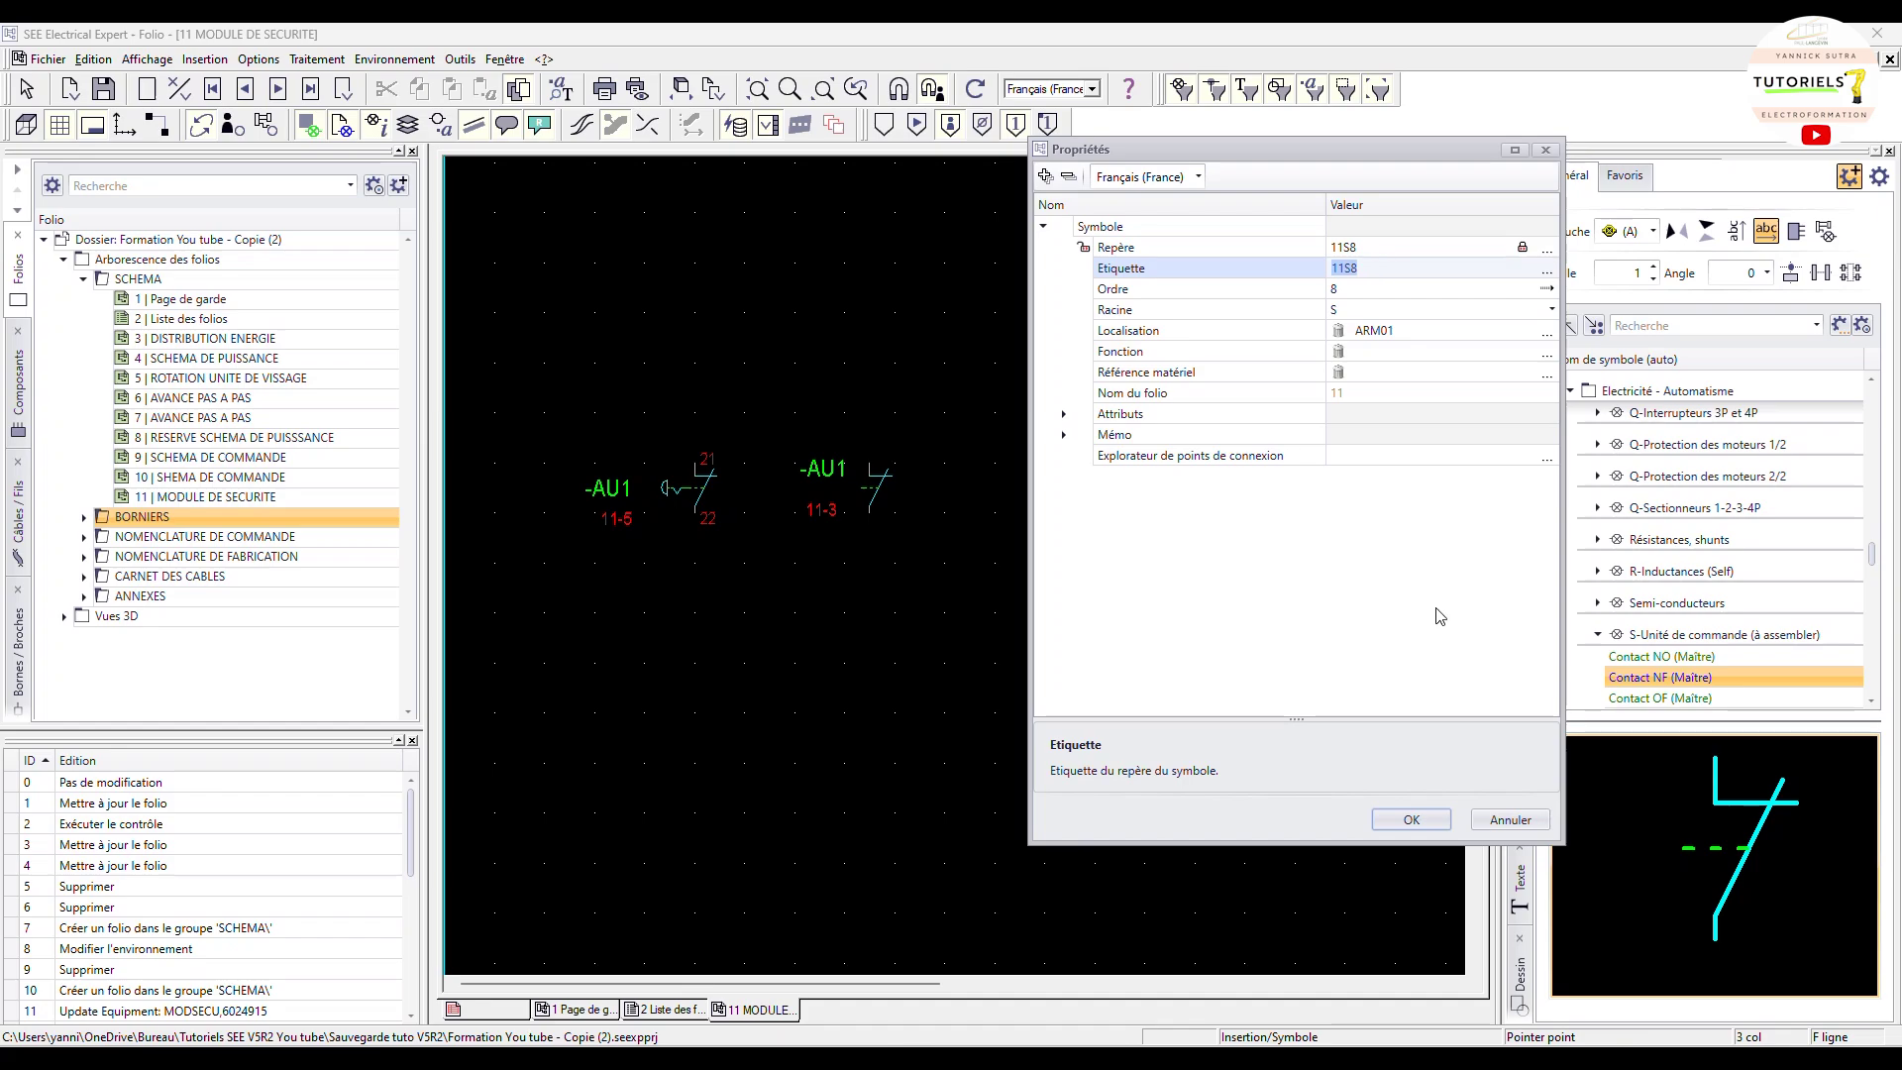
click(1411, 819)
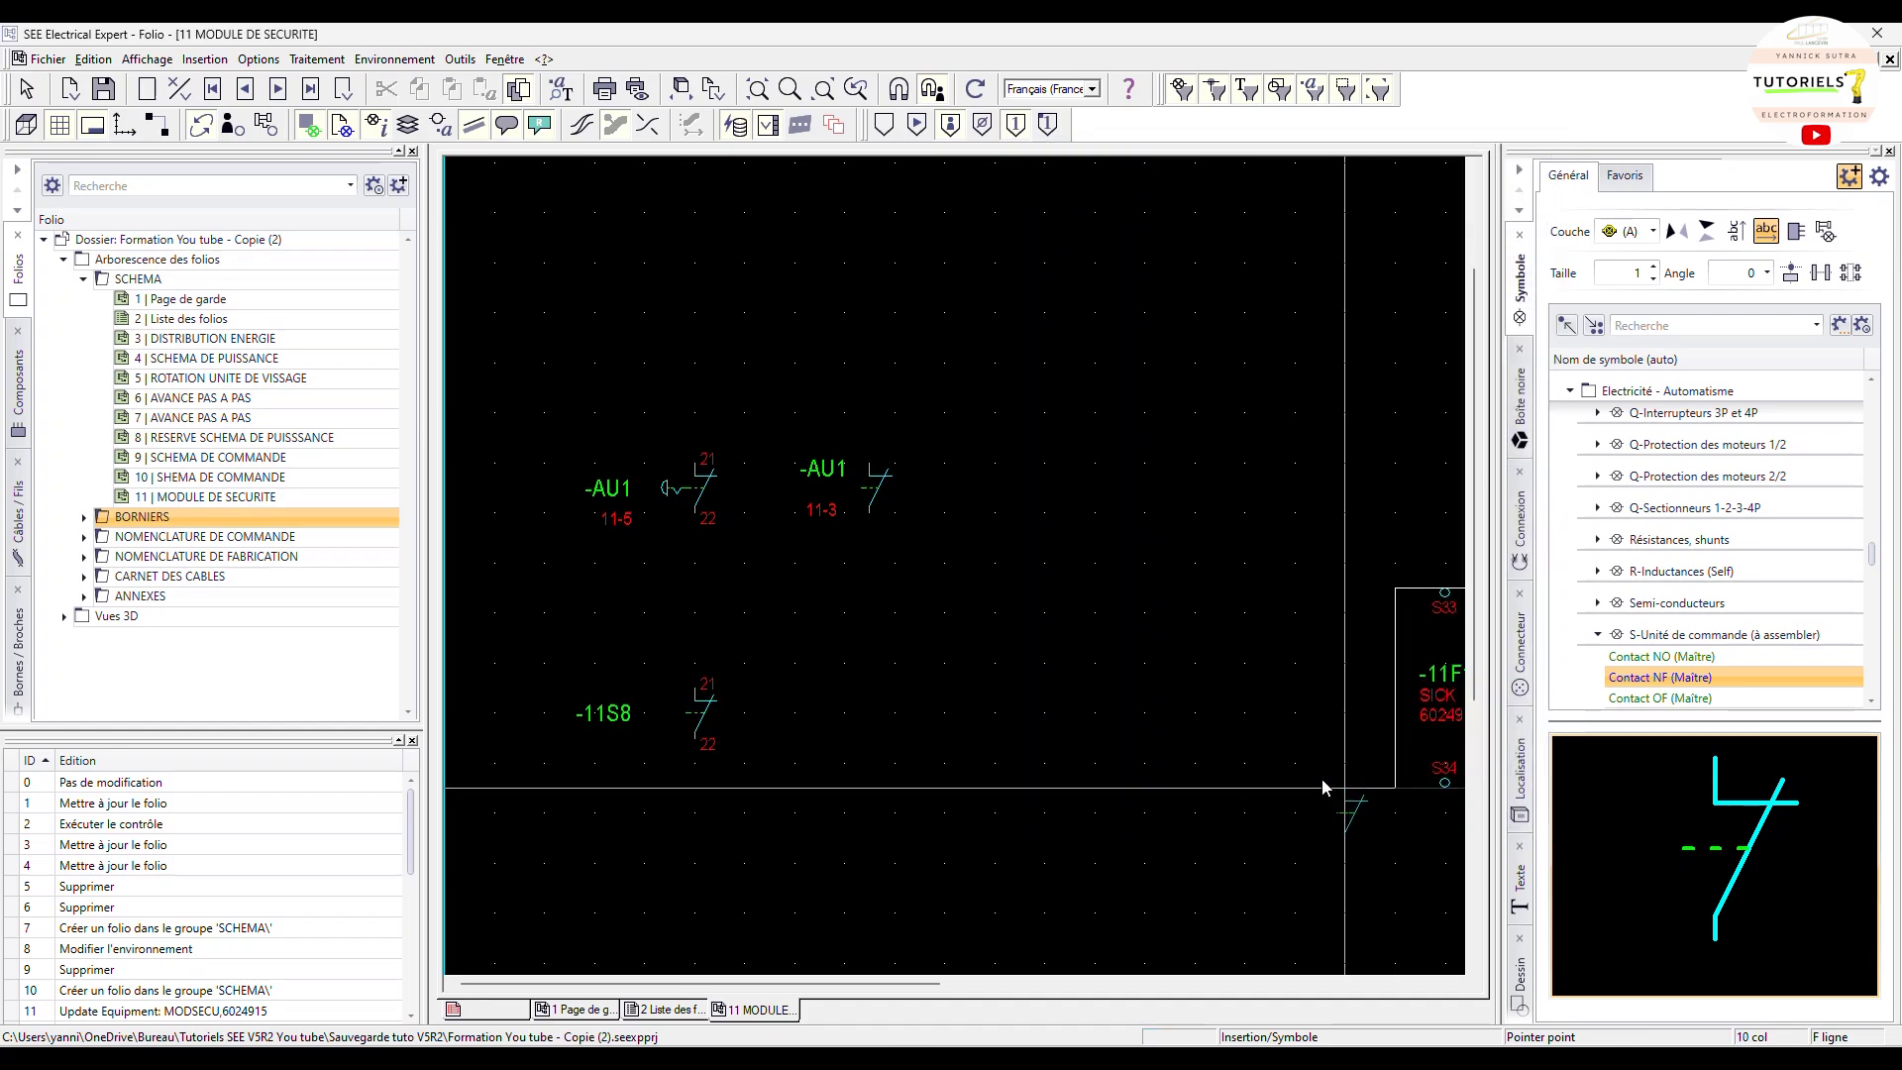
Step: Place a Contact NF (Esclave) level with the 11S8 master contact, directly below the AU1 slave contact
key(space)
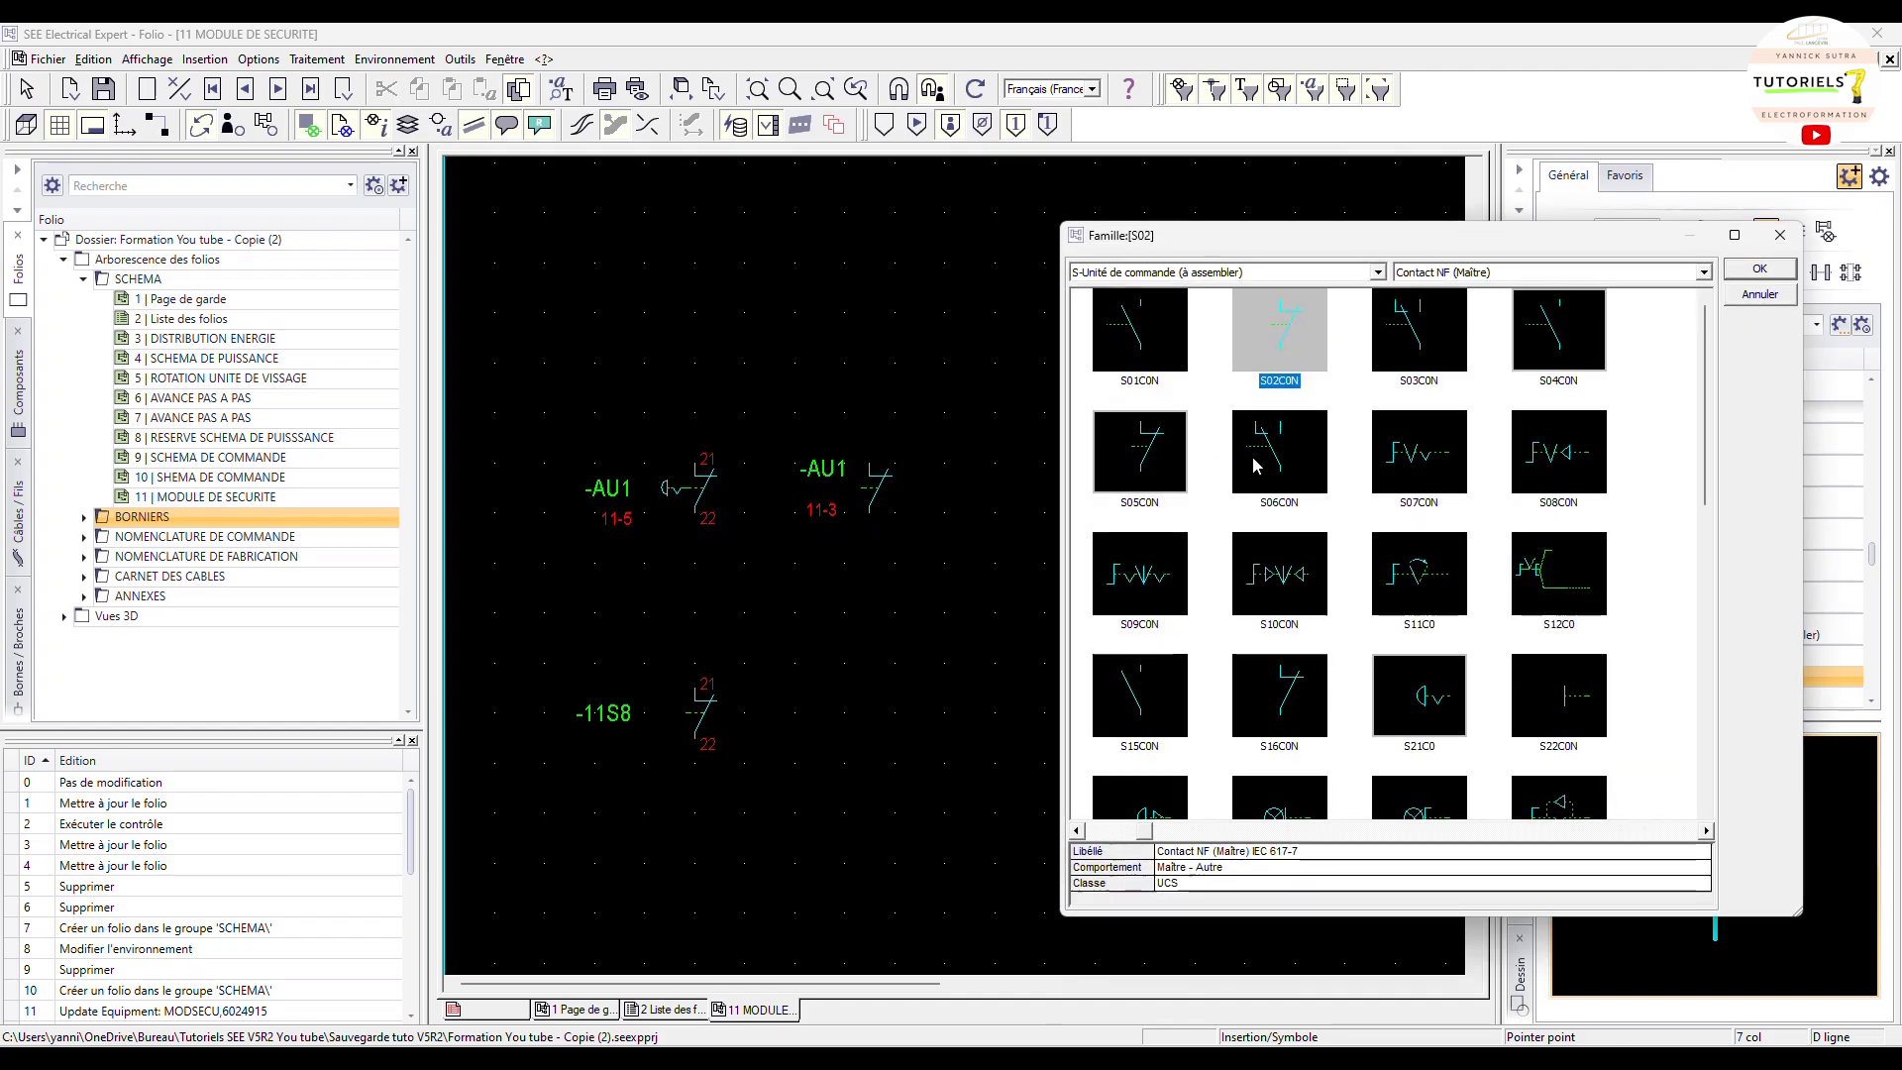
key(Right)
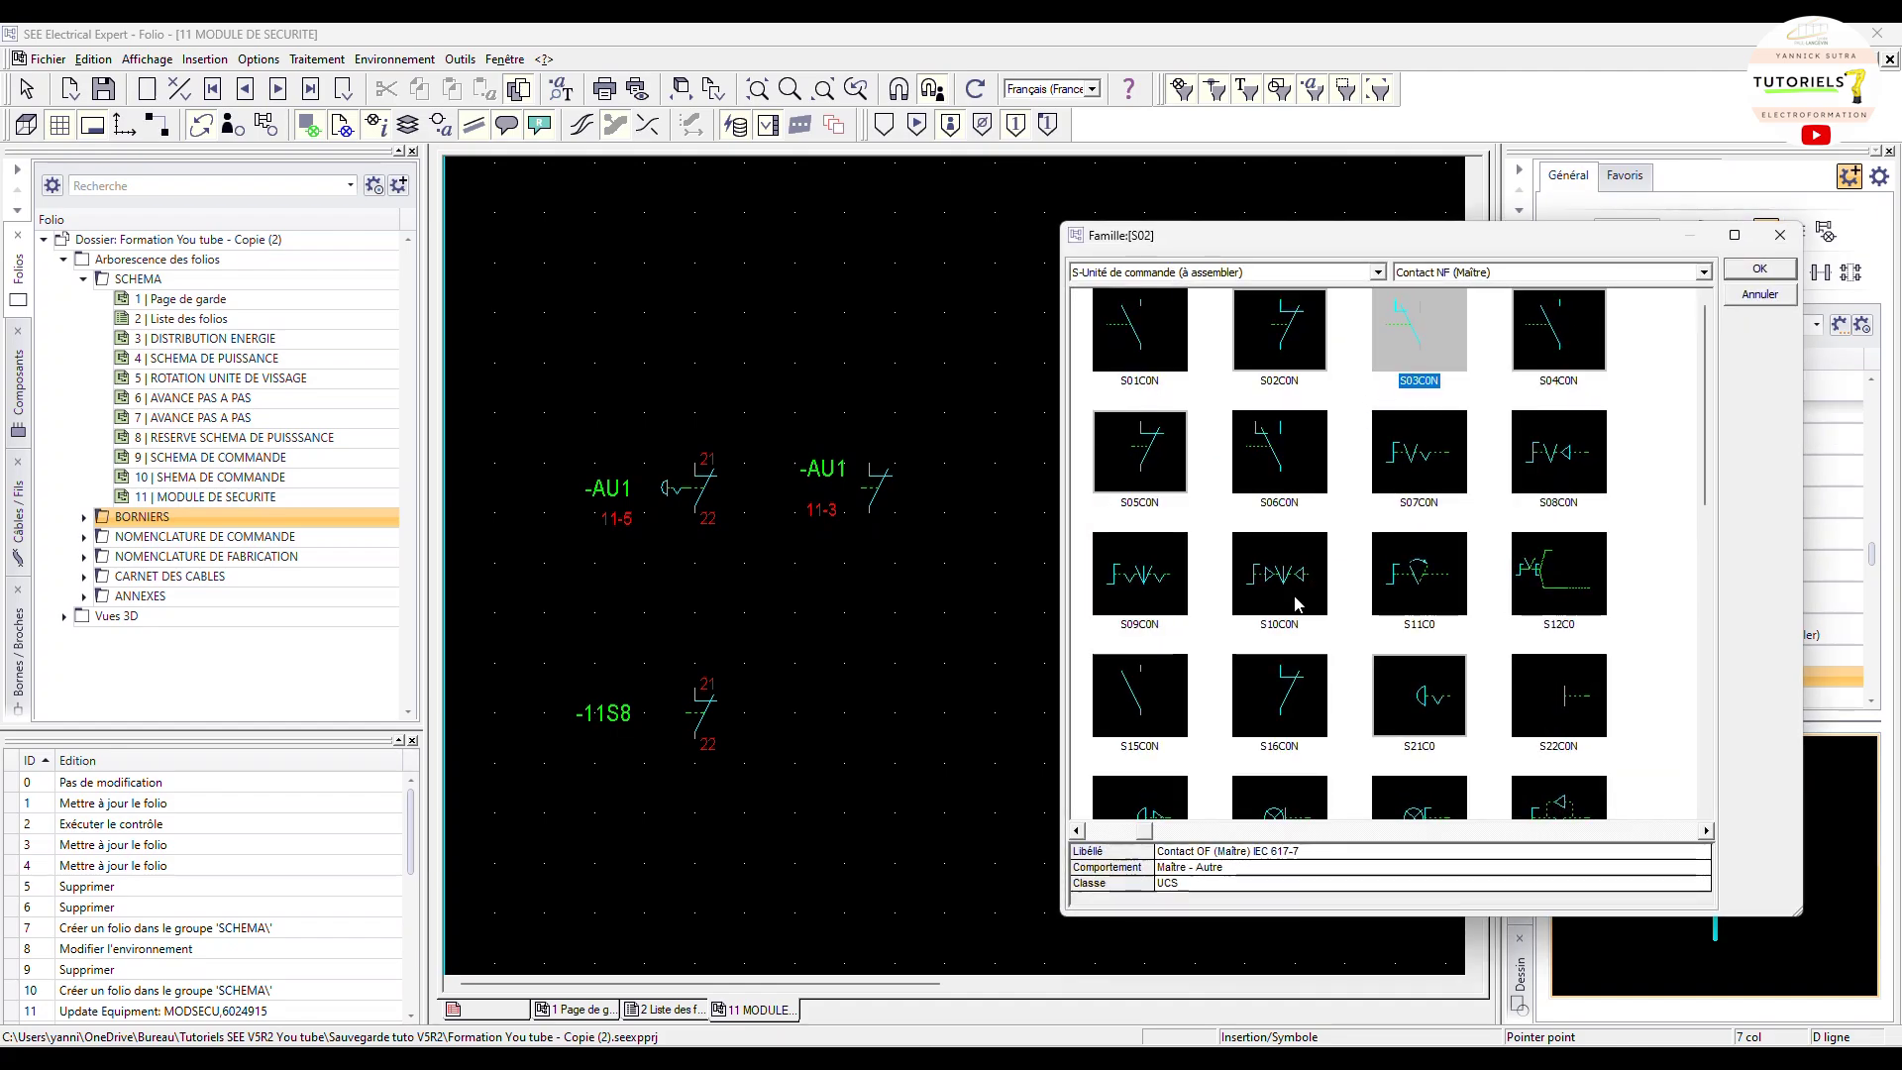
click(1159, 472)
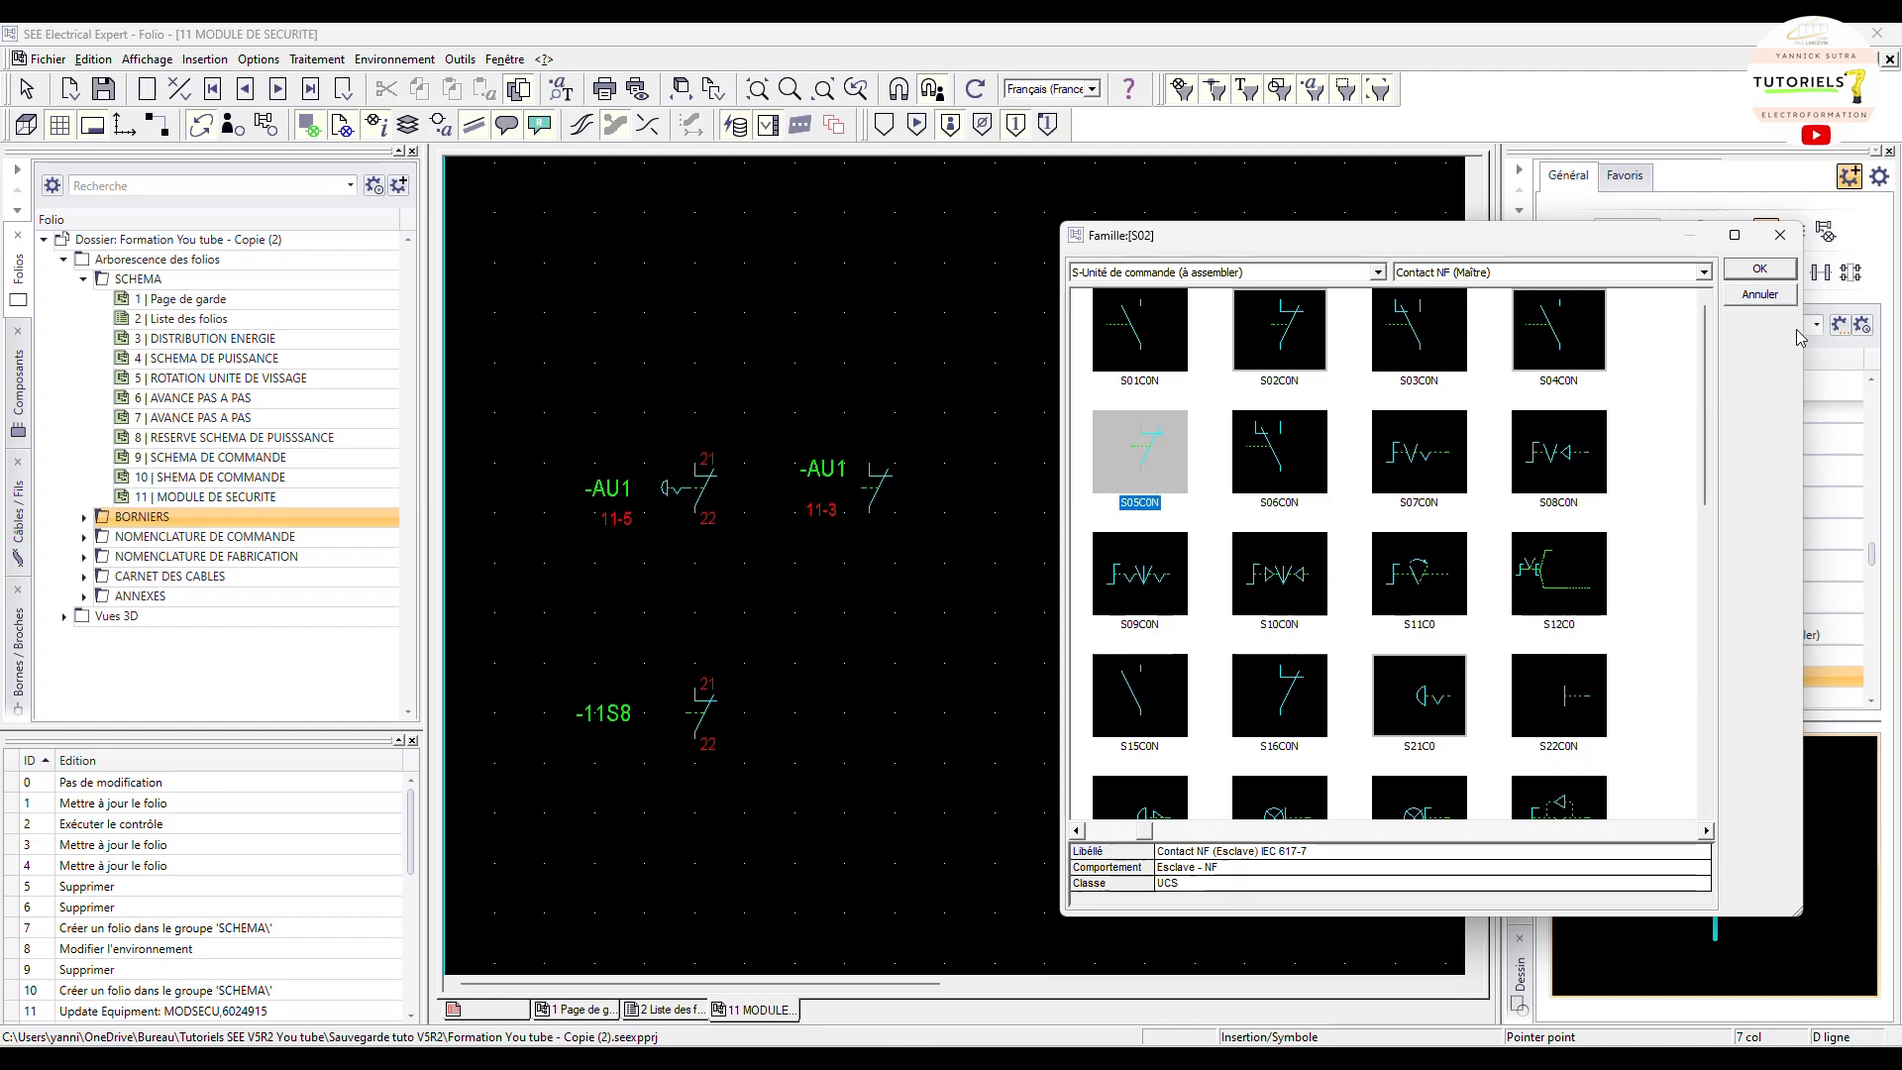
click(1759, 271)
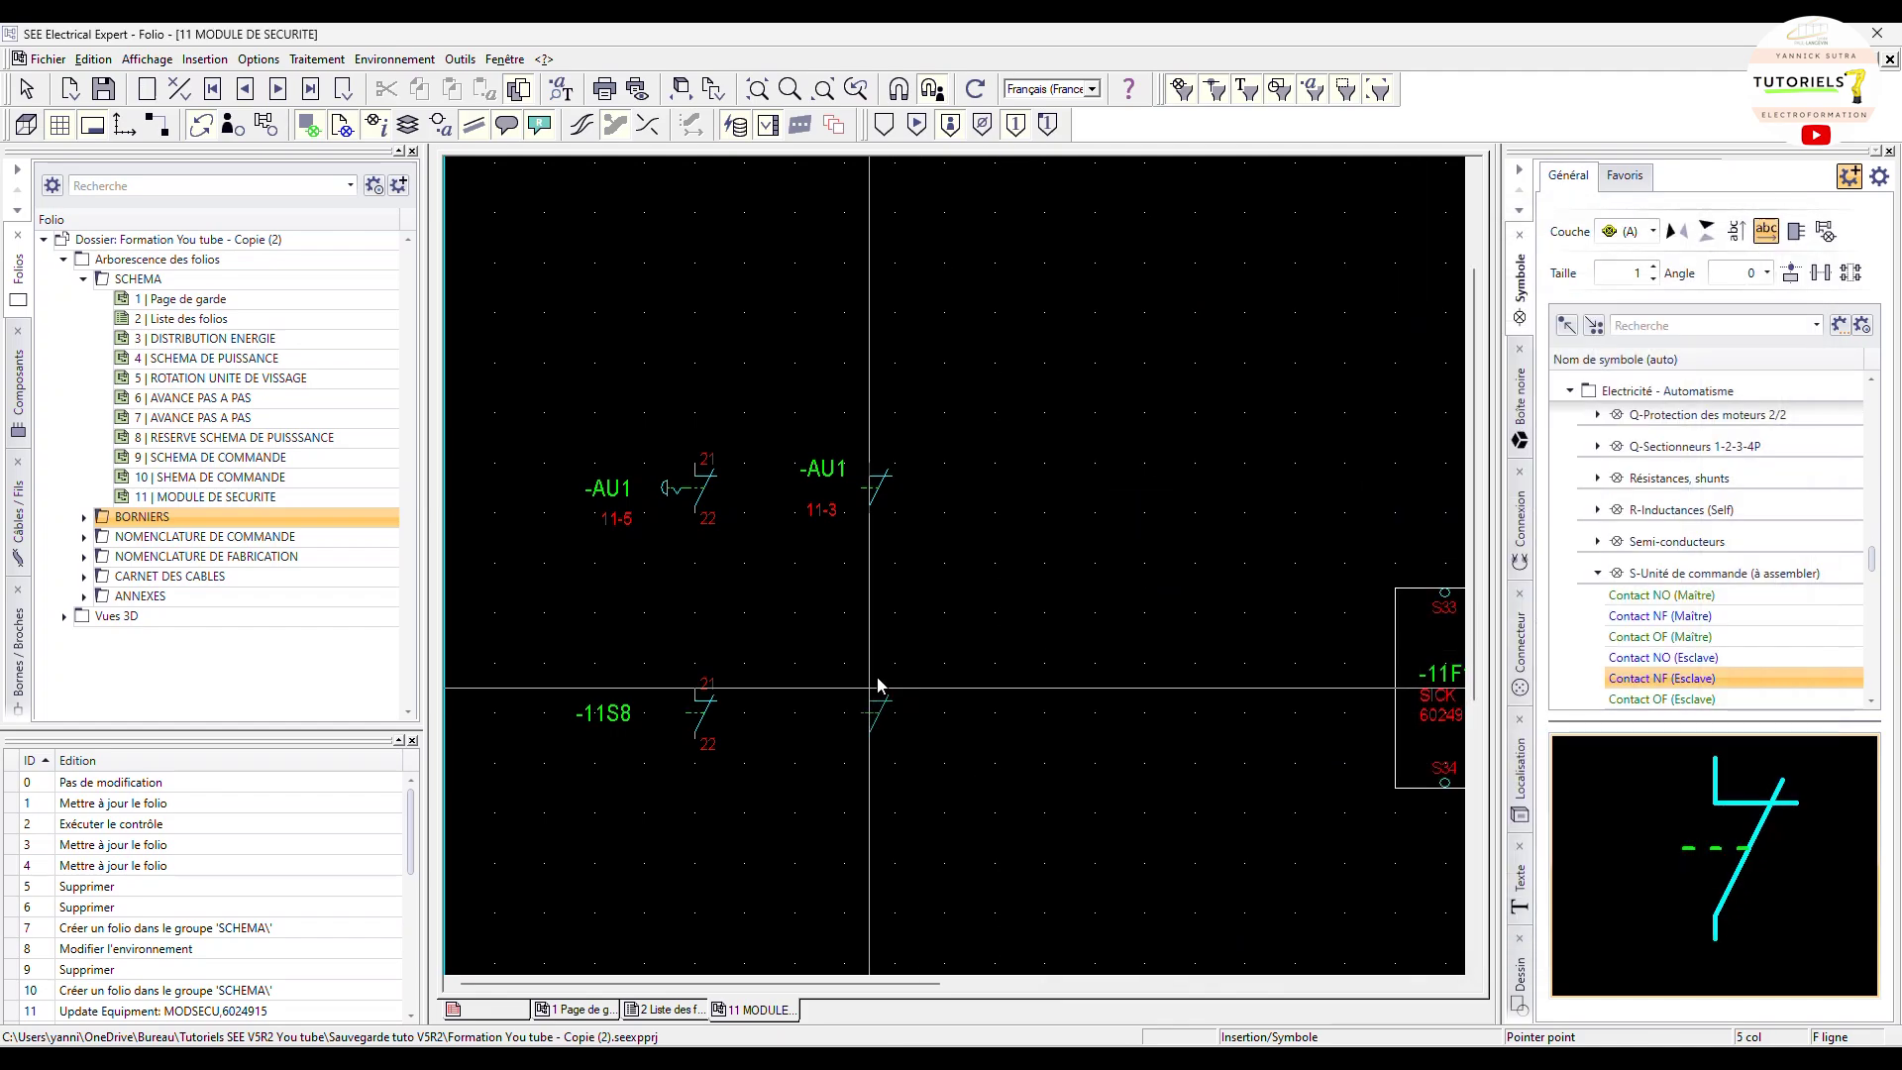
click(878, 686)
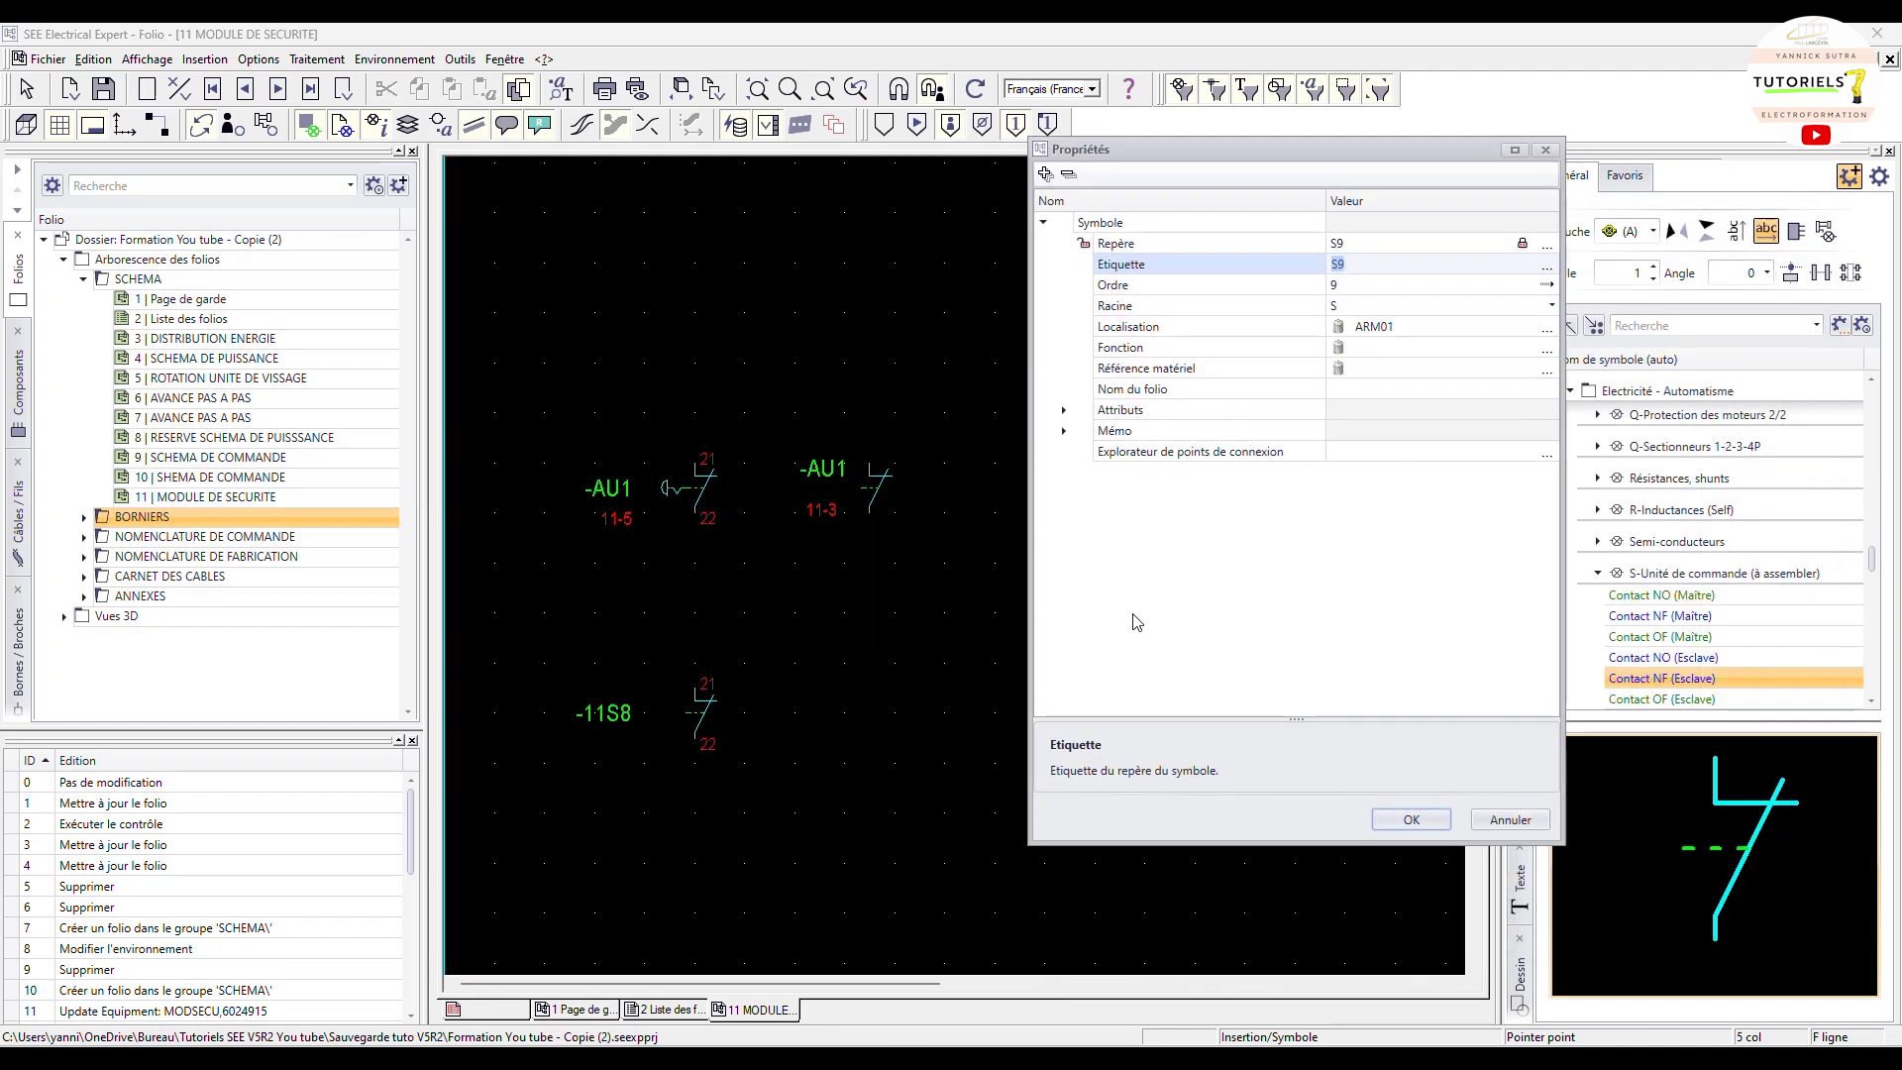
Step: Assign the new slave contact the existing mark 11S8 from the list of repères
click(1546, 265)
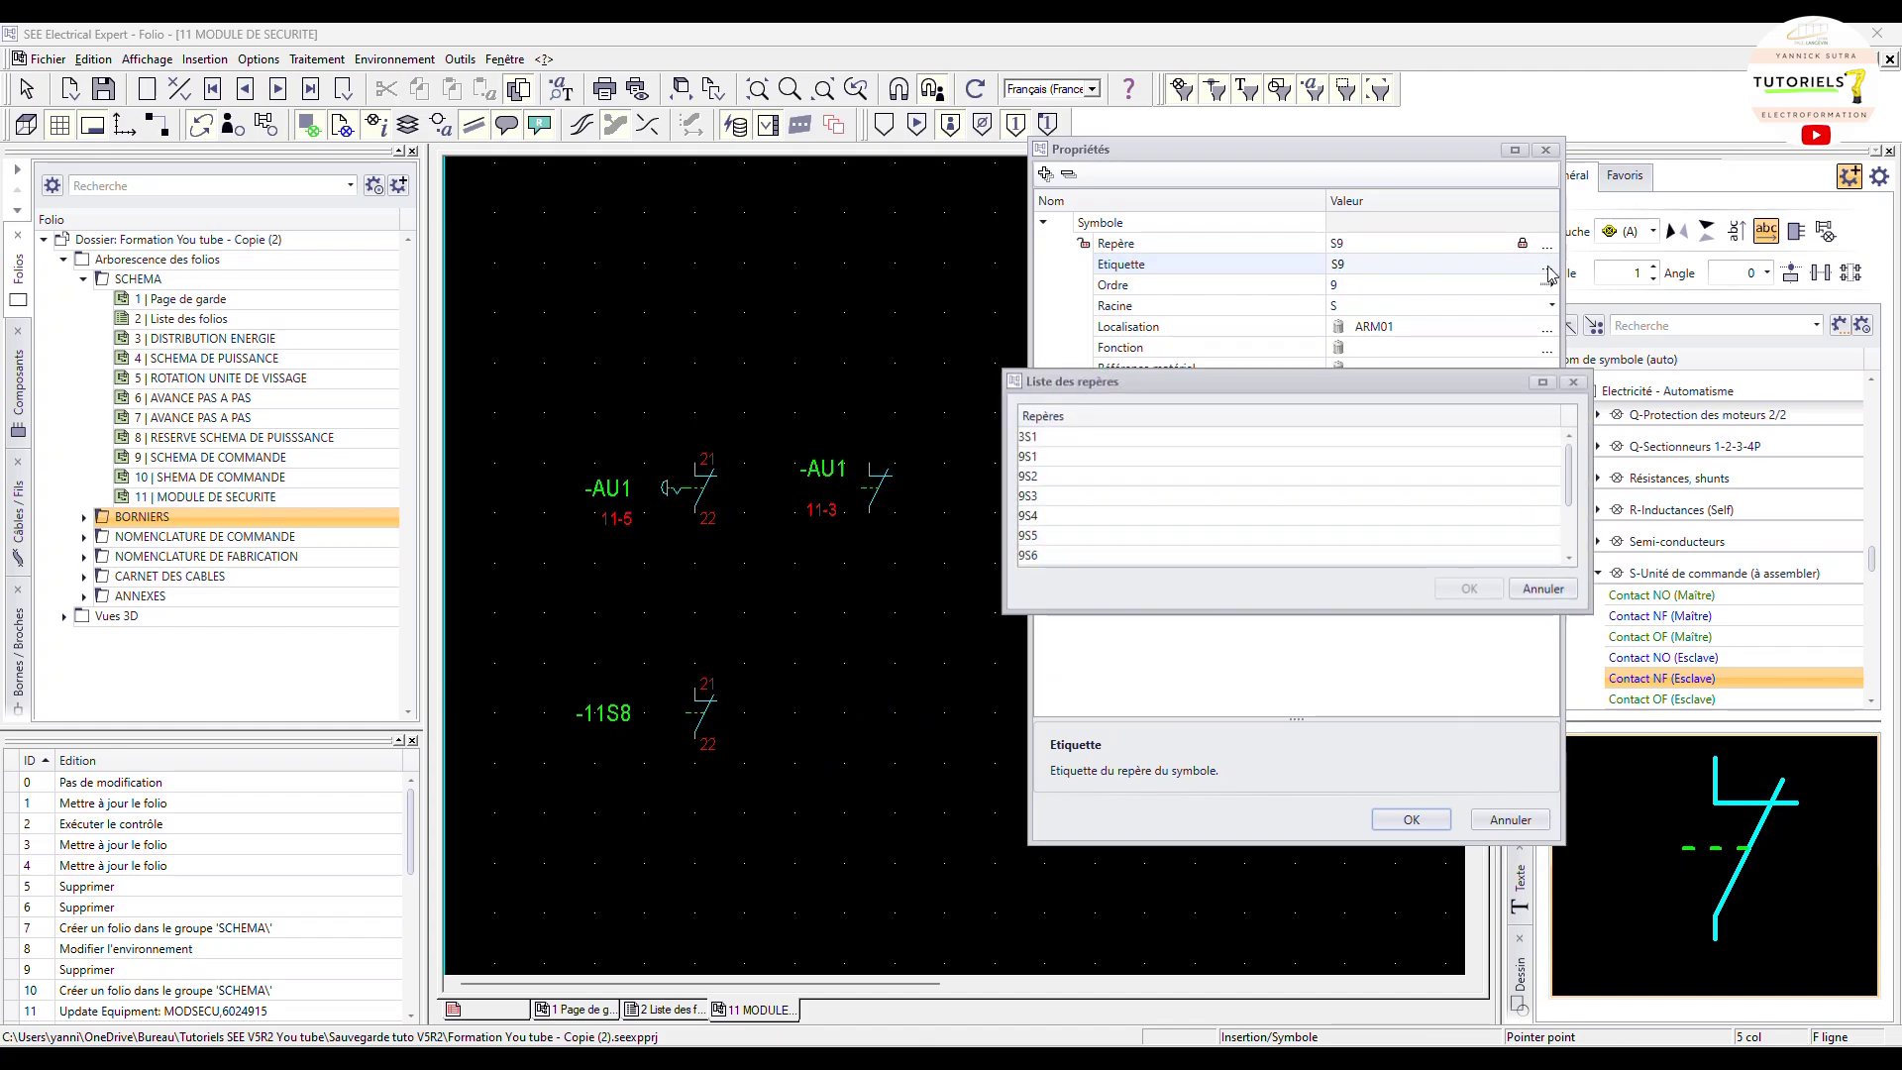
scroll(1110, 495, down, 2)
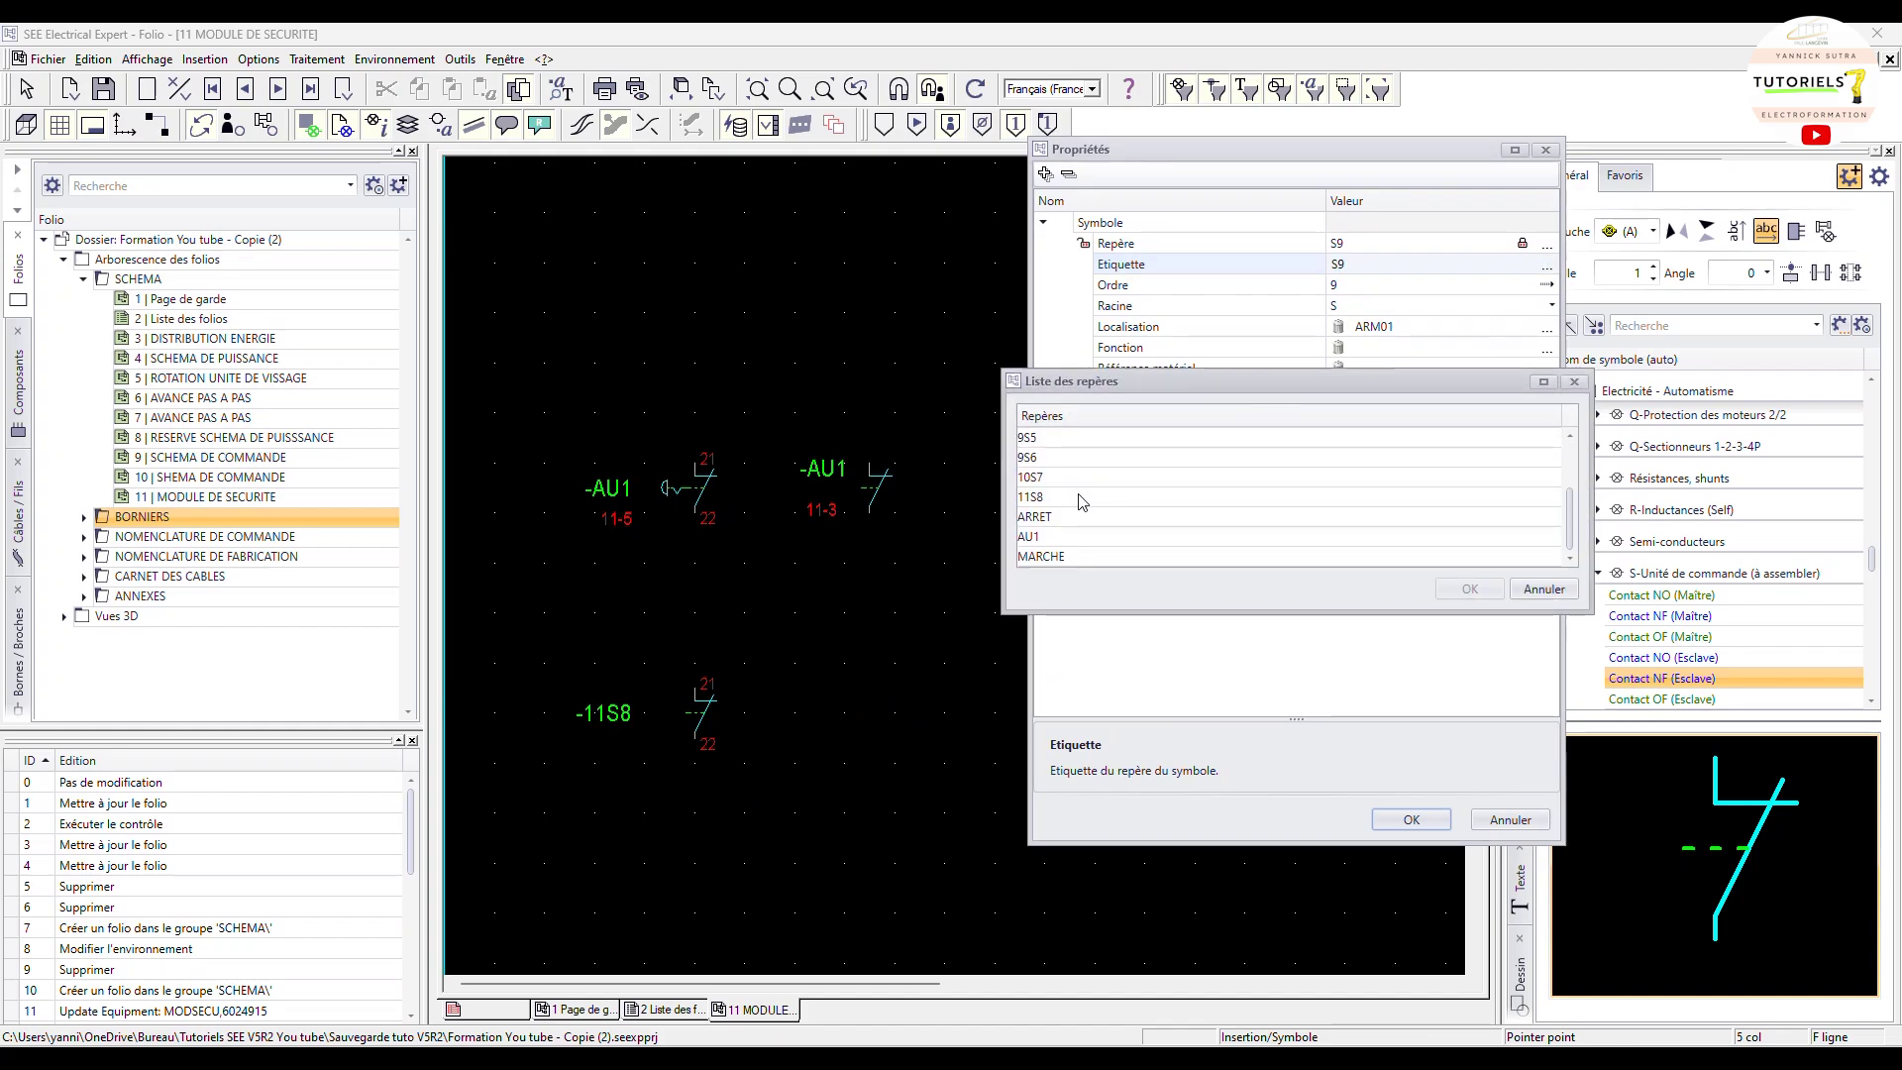
double_click(1047, 498)
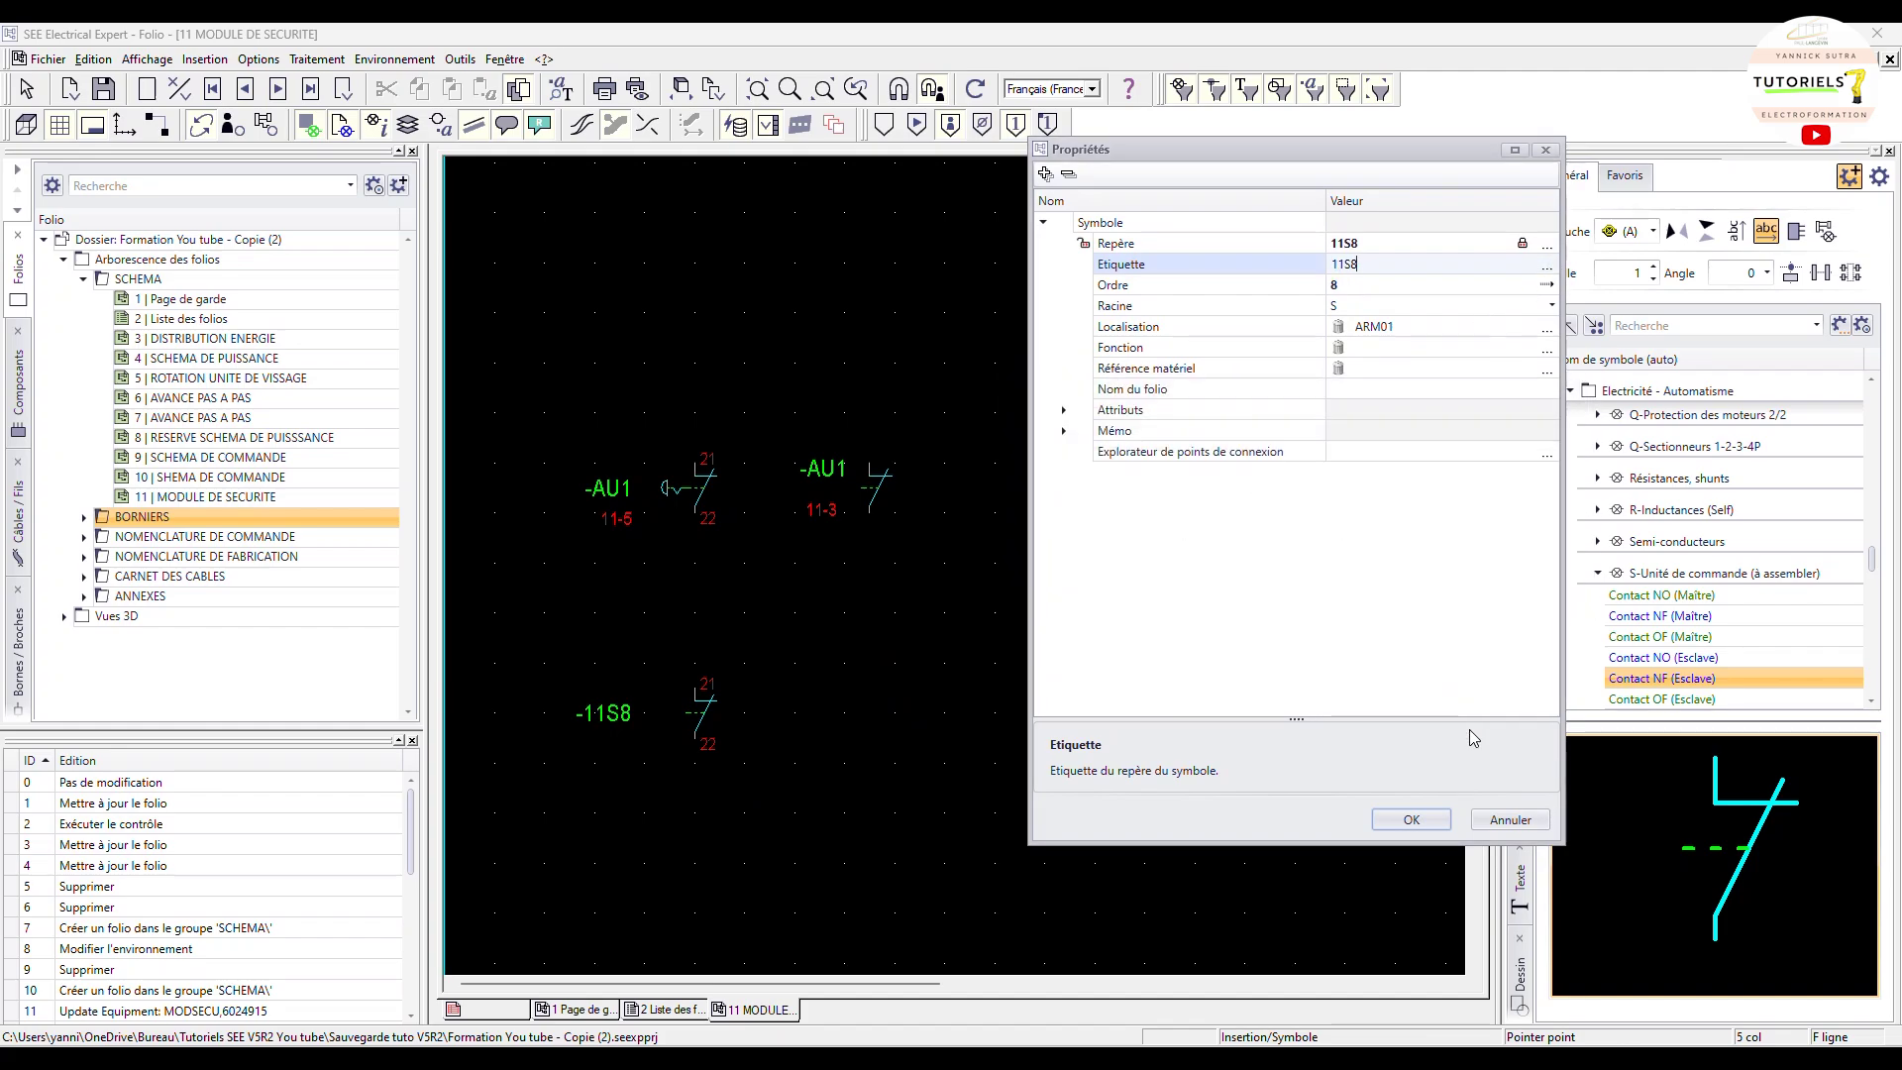
click(1417, 821)
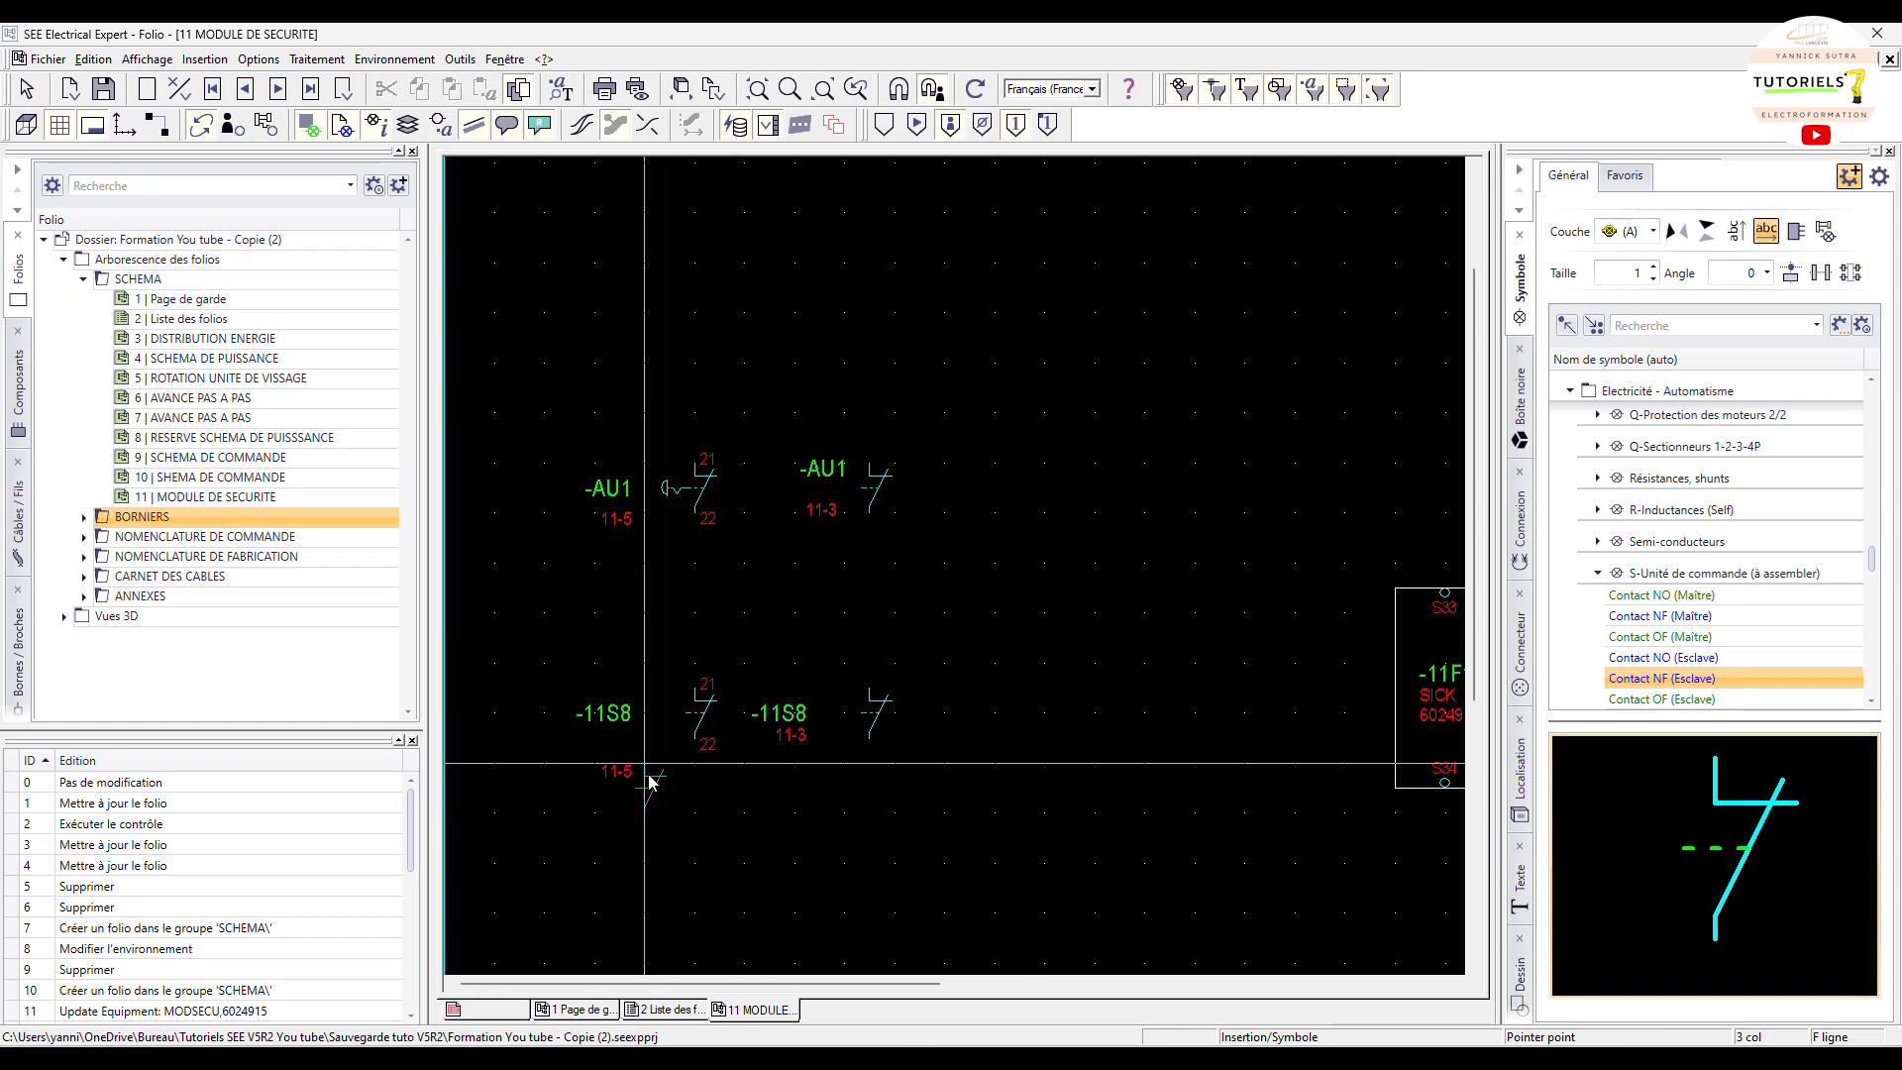
Step: End symbol insertion and move the 11S8 master contact's 11-5 cross-reference up closer to its mark
key(Escape)
click(616, 772)
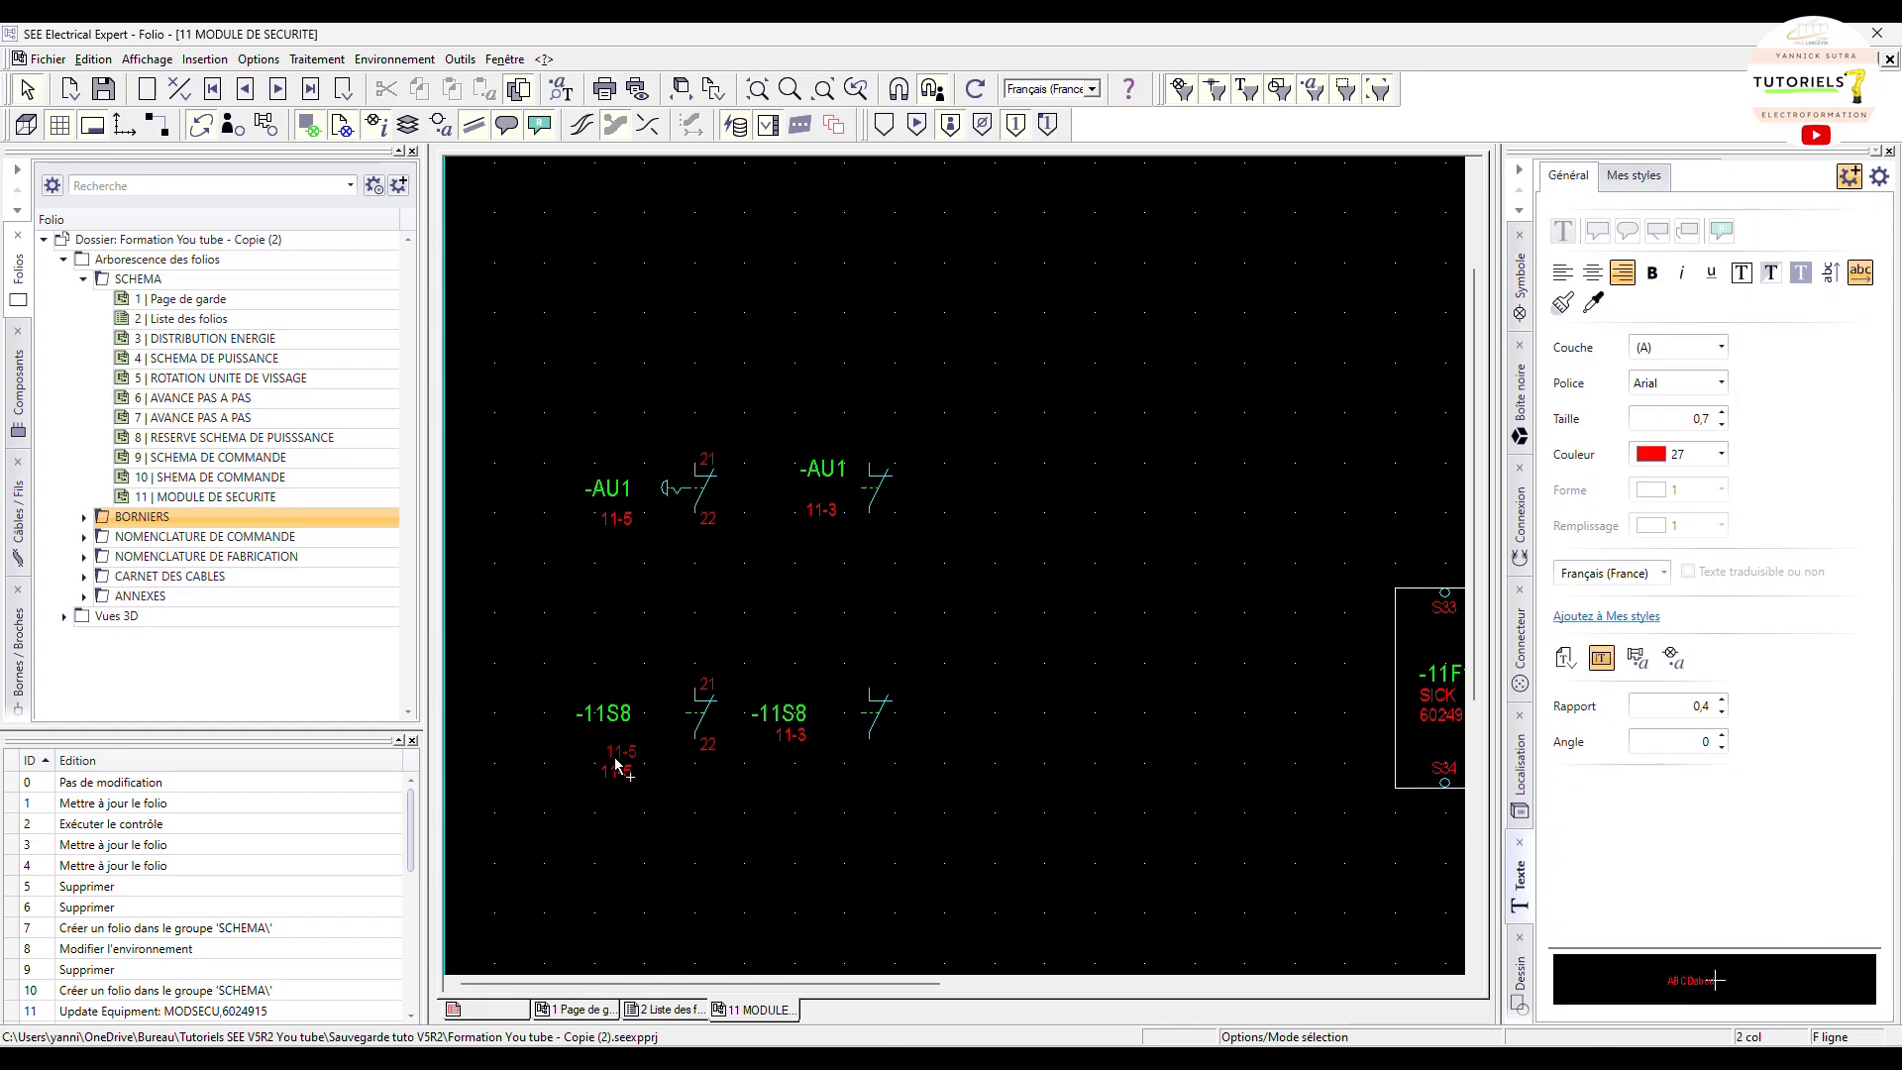
drag(616, 772, 615, 752)
Step: Add a Commande par galet actuator symbol from the S-Unité de commande family at the end of the 11S8 master contact's link
click(1519, 273)
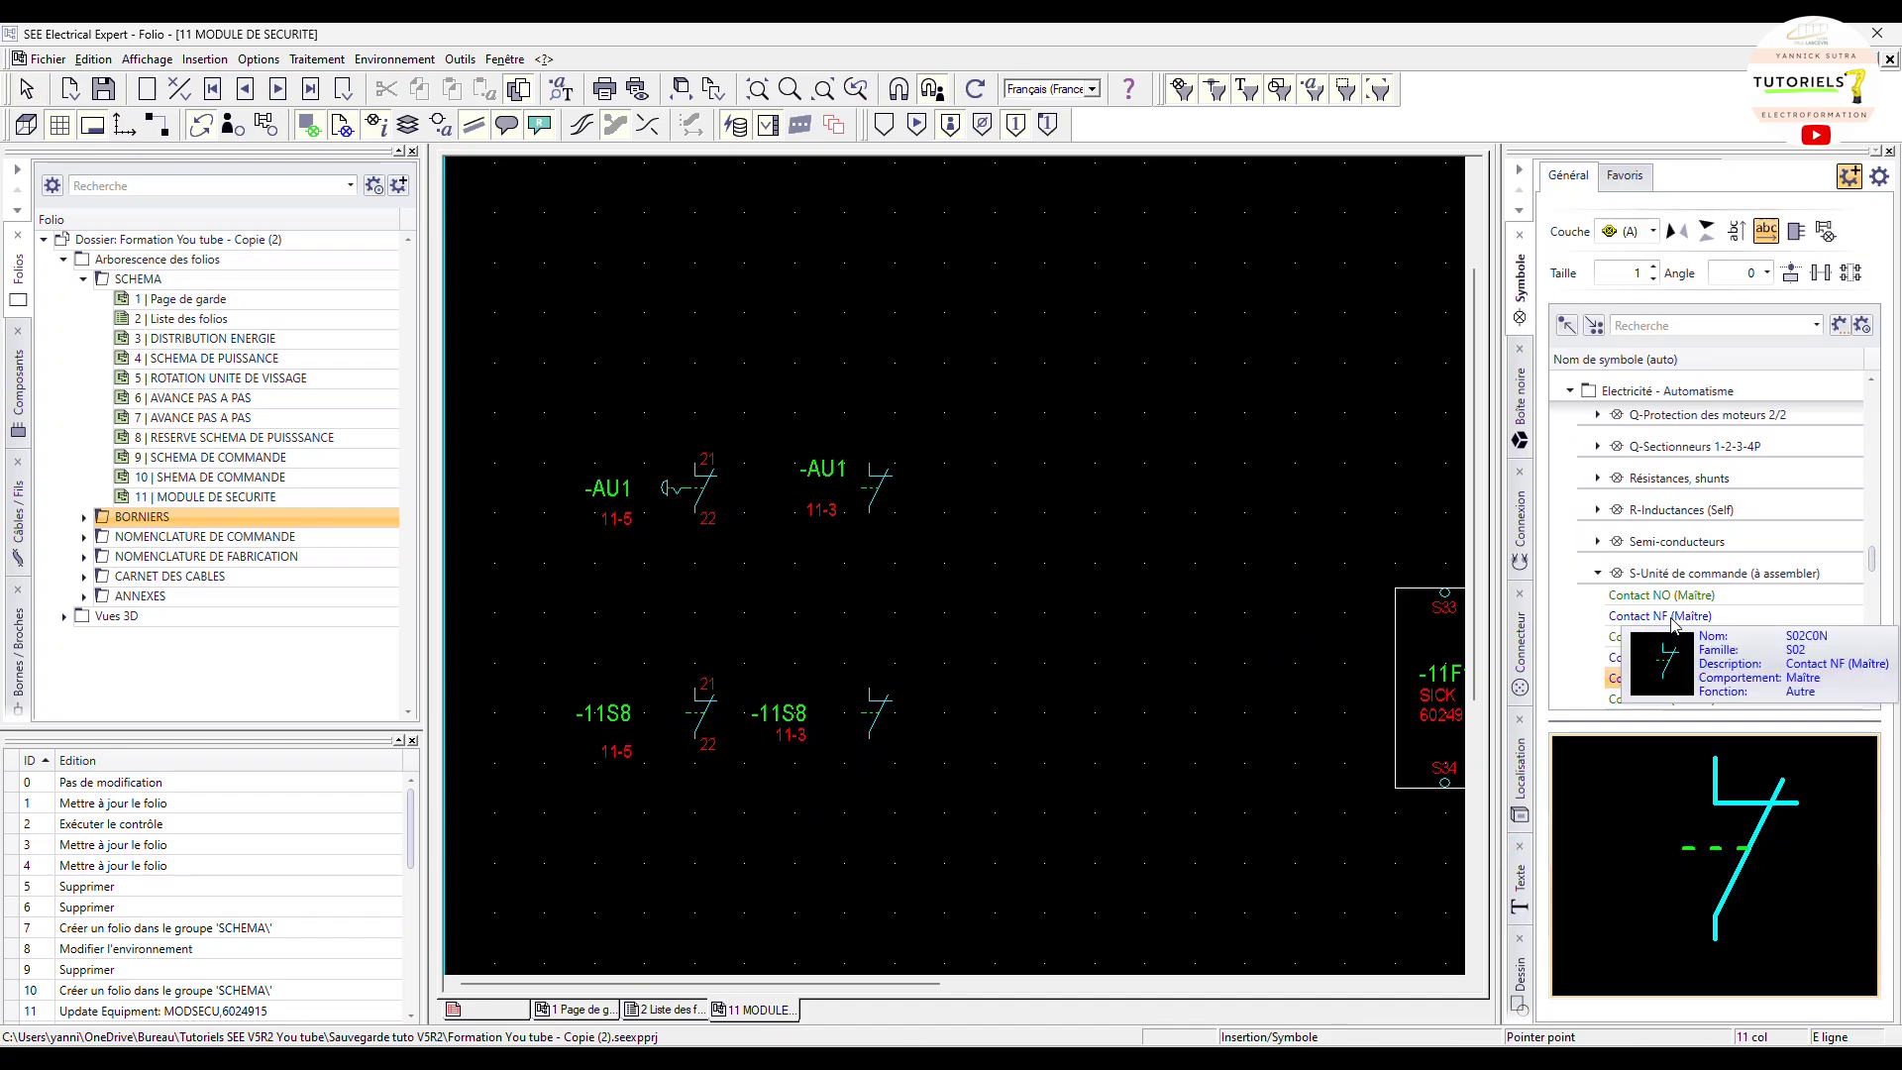
click(1635, 598)
key(space)
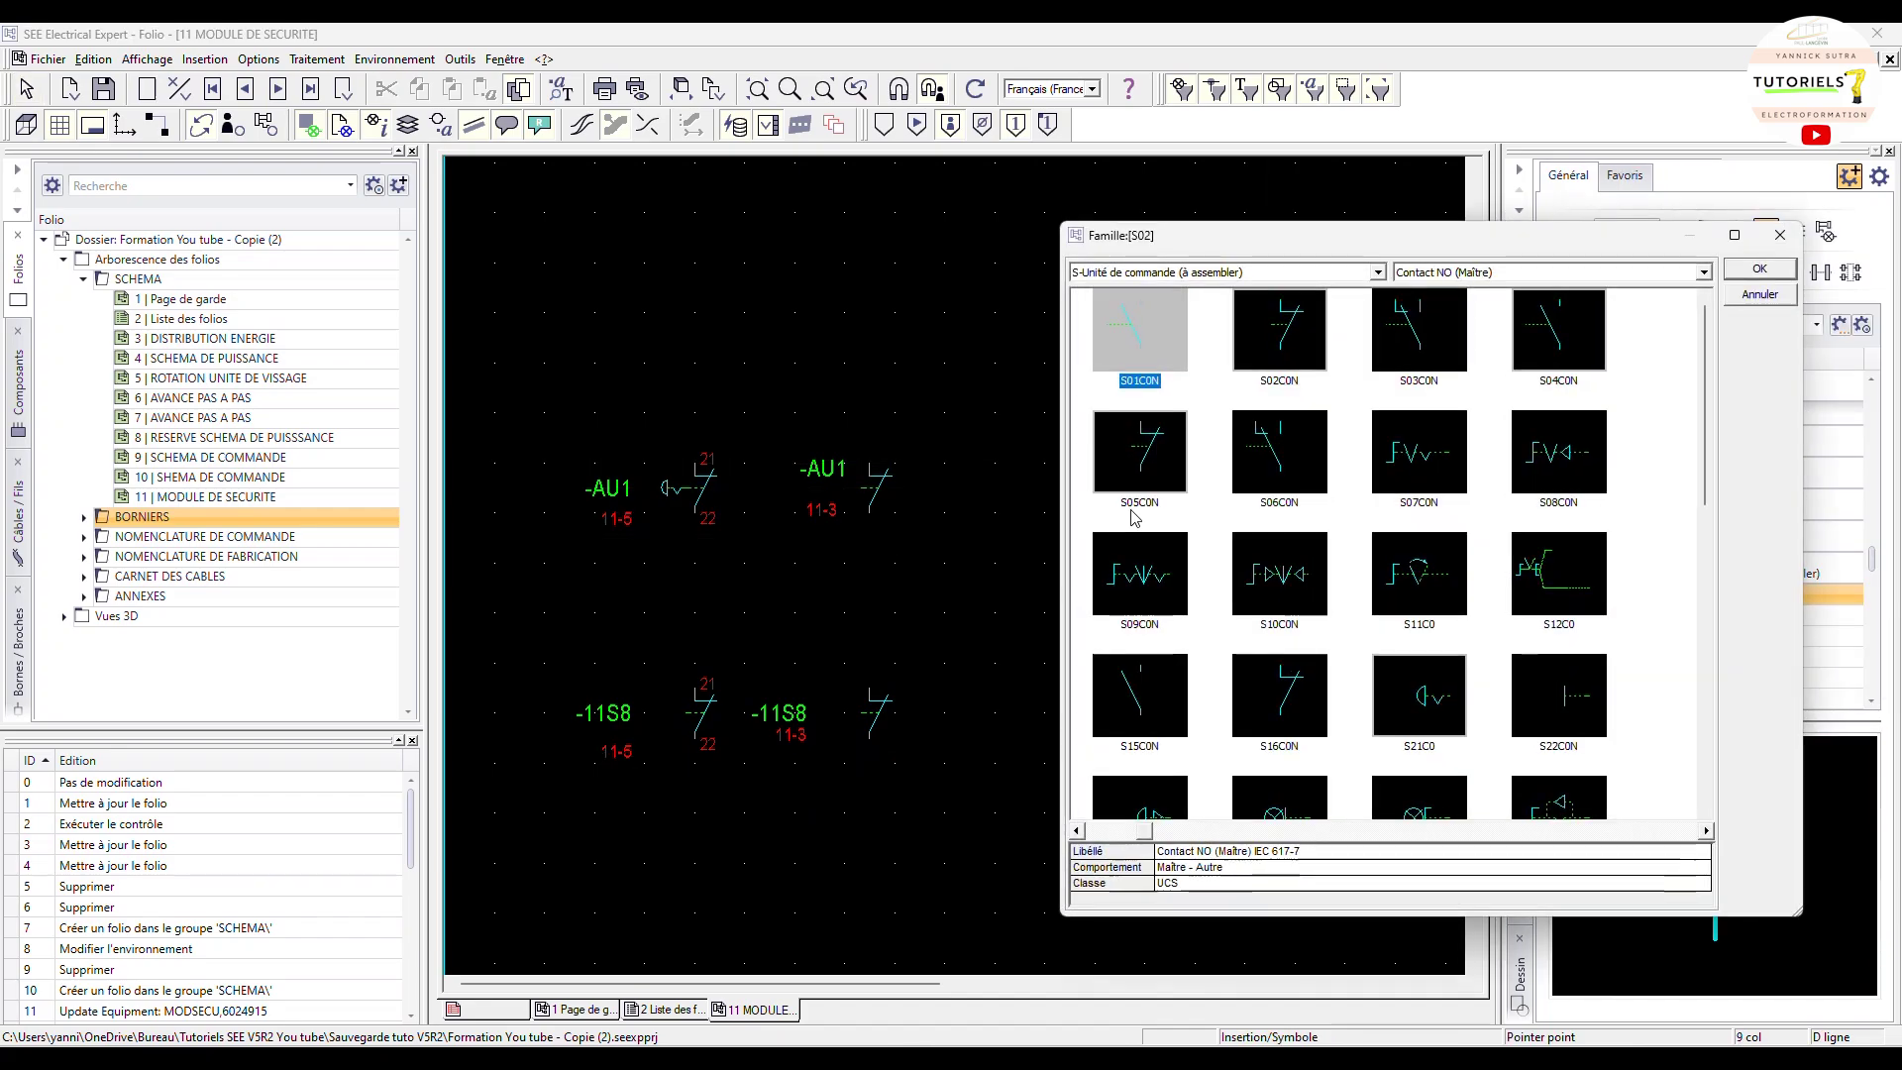
scroll(1246, 678, down, 3)
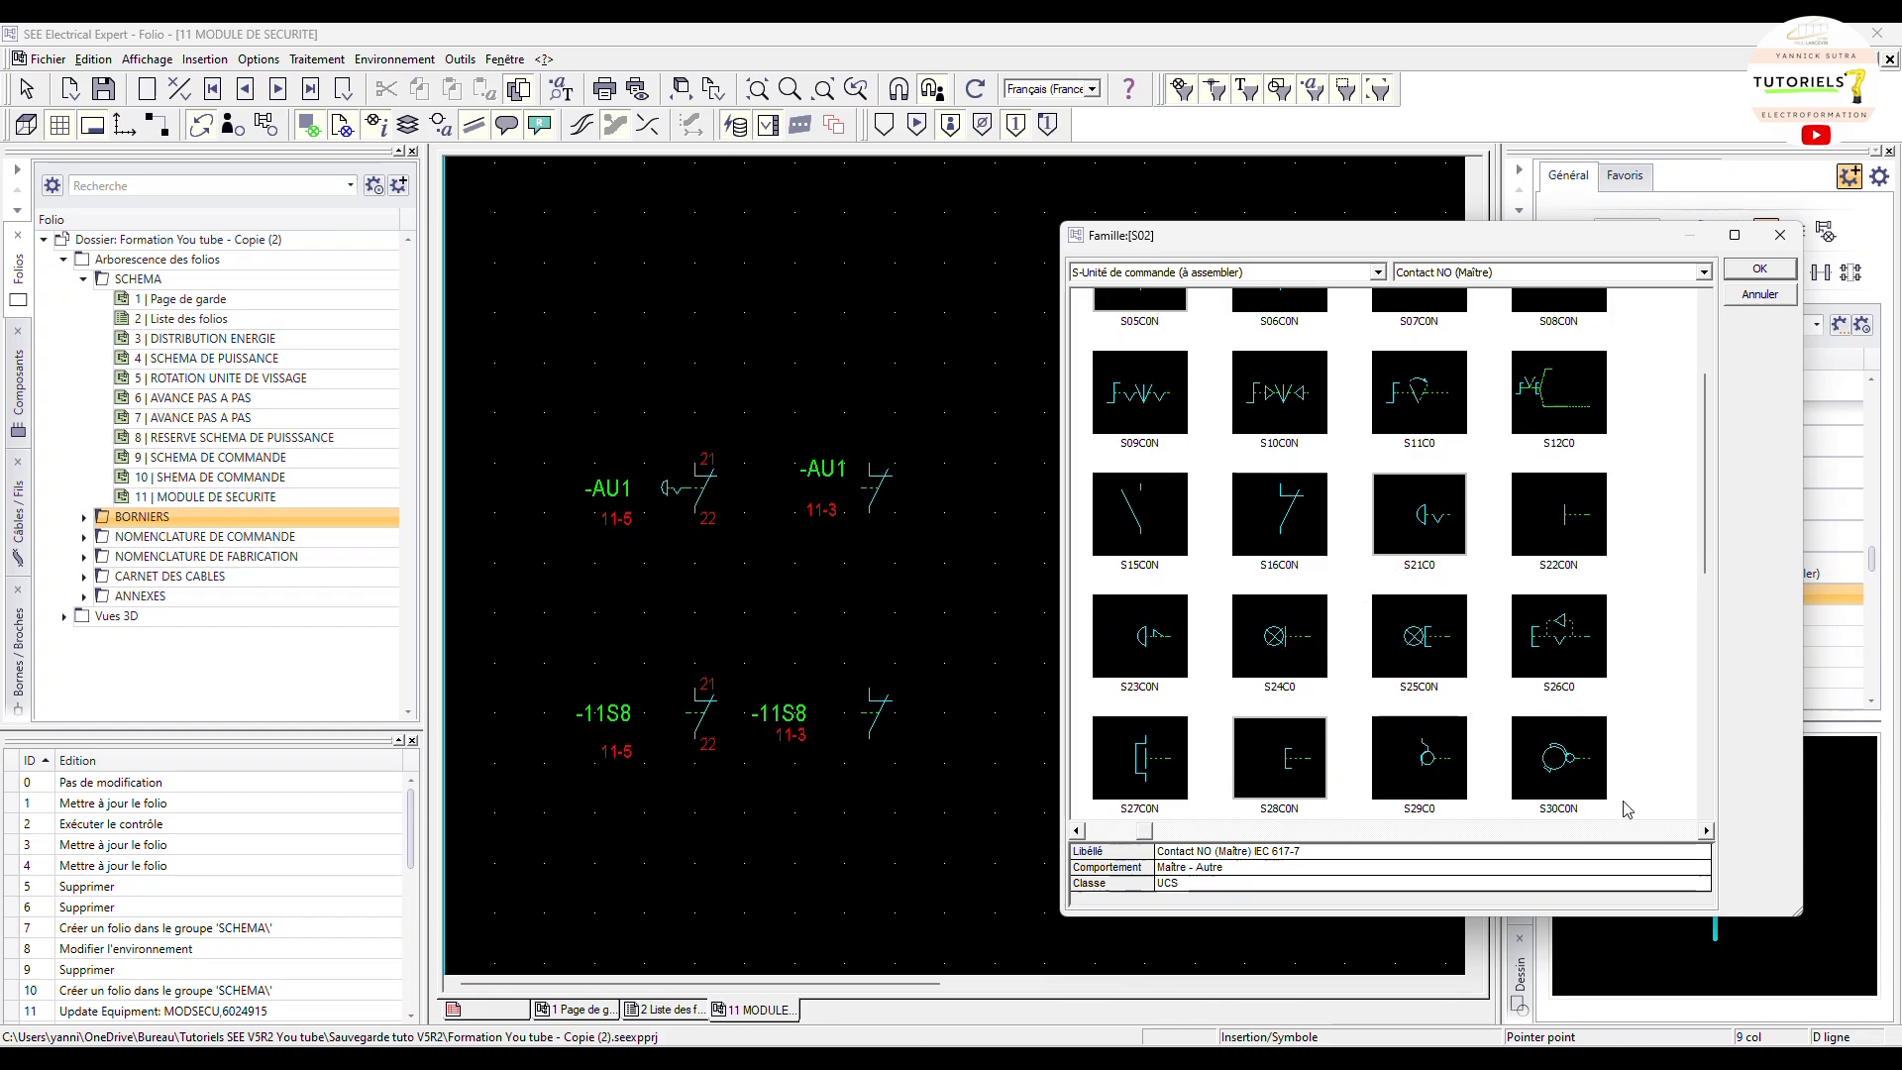
scroll(1441, 642, down, 3)
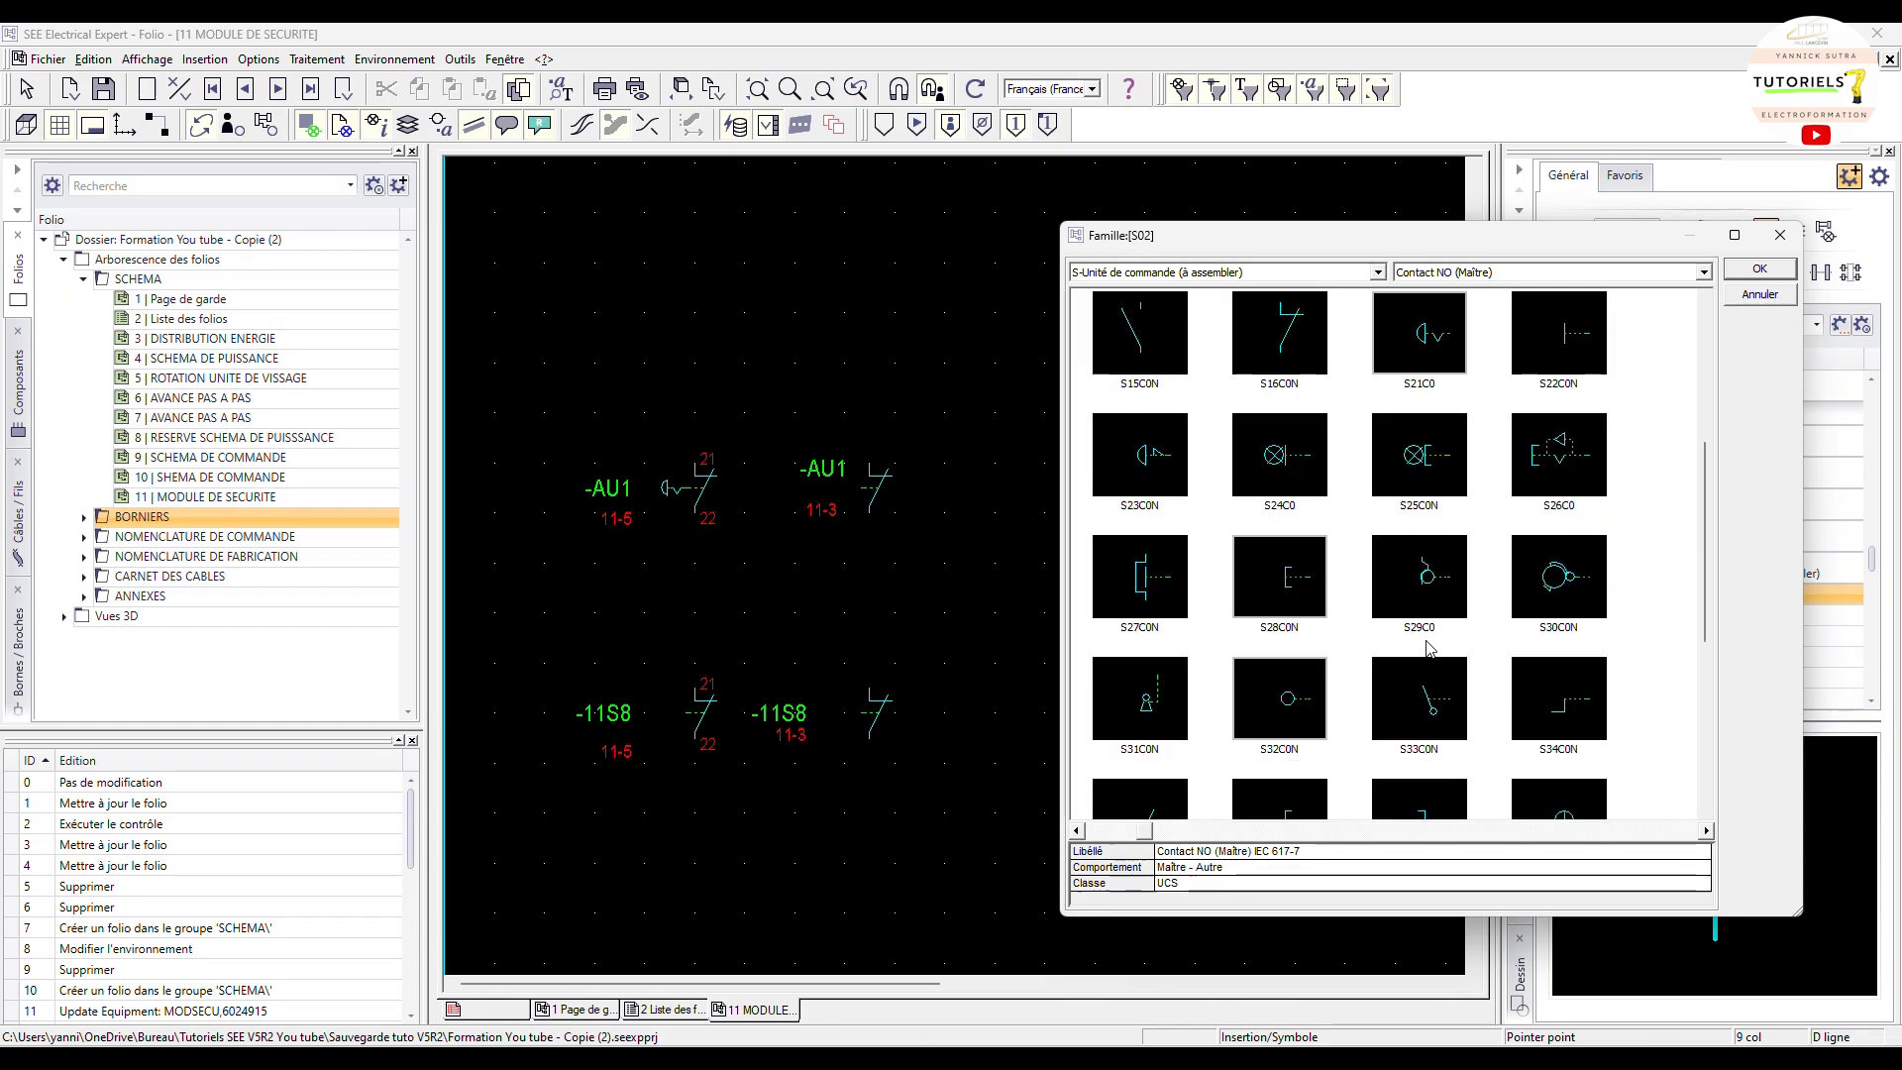
click(1289, 721)
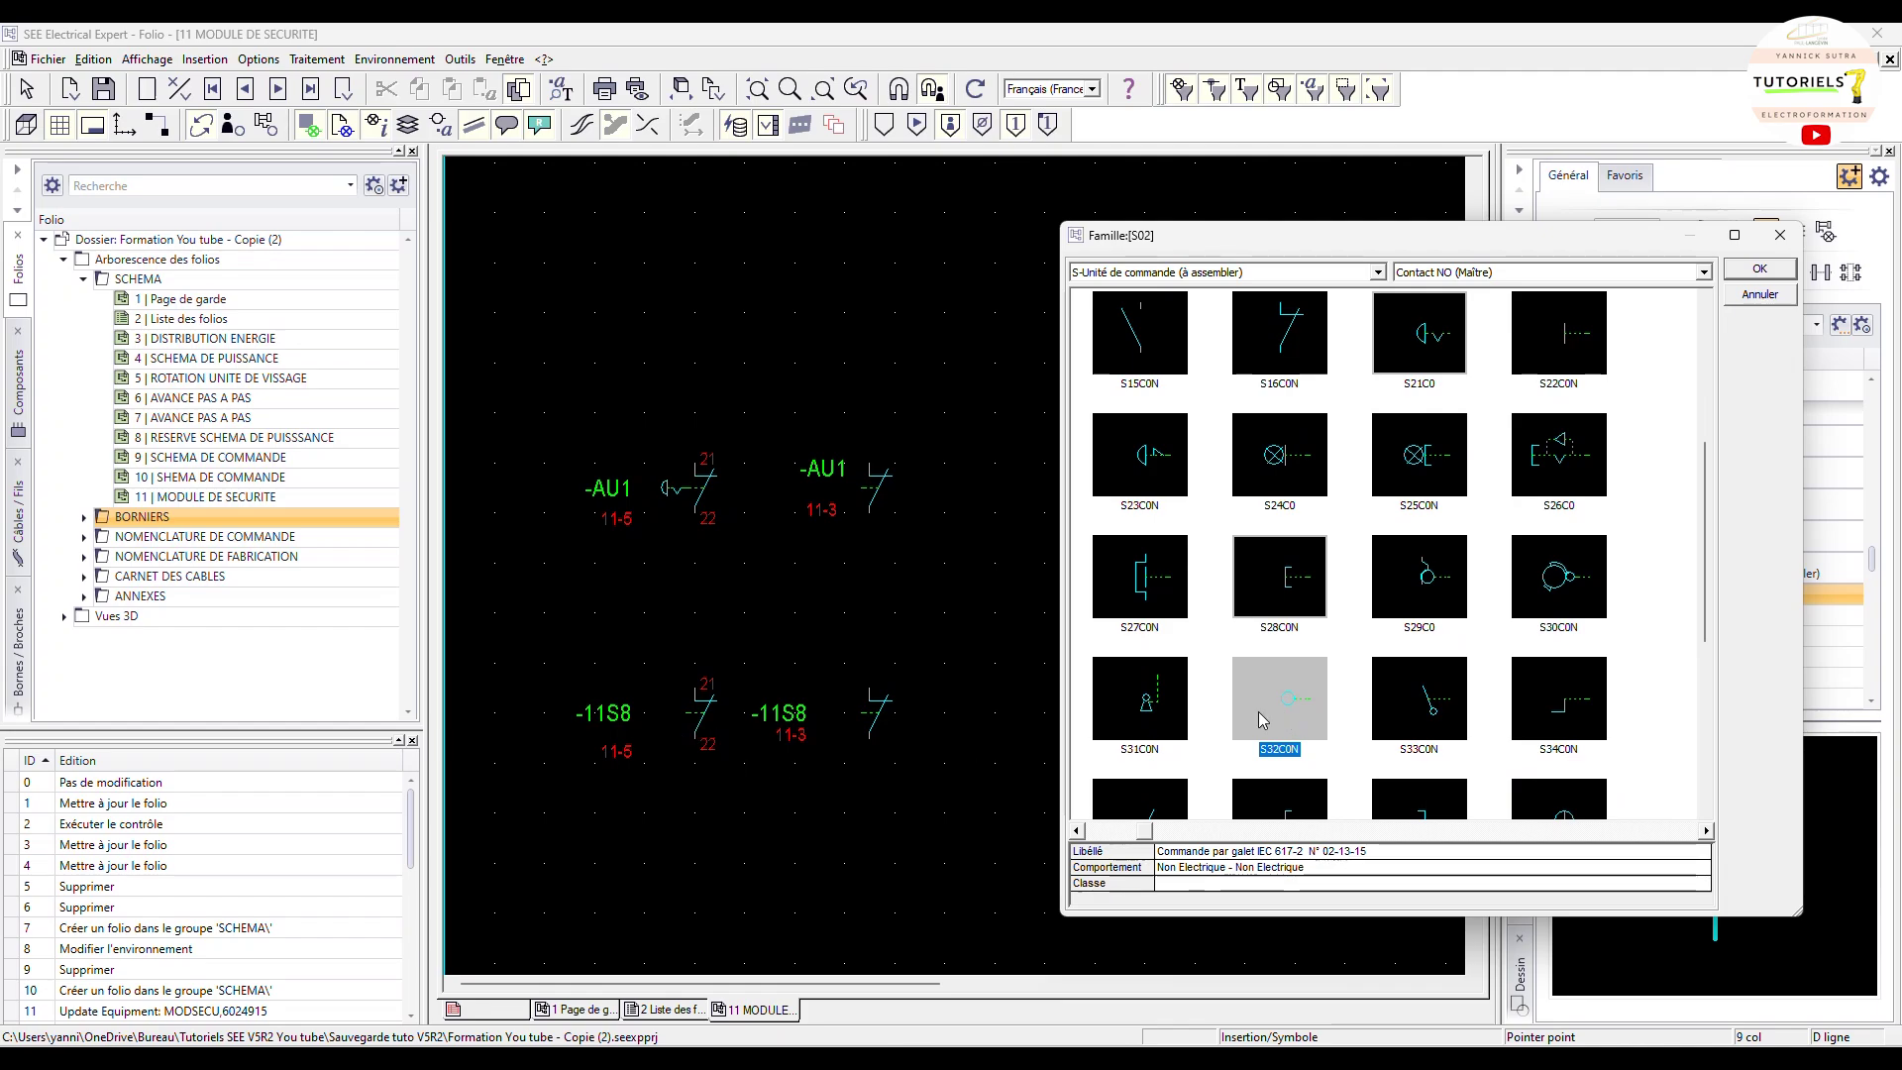
click(1781, 273)
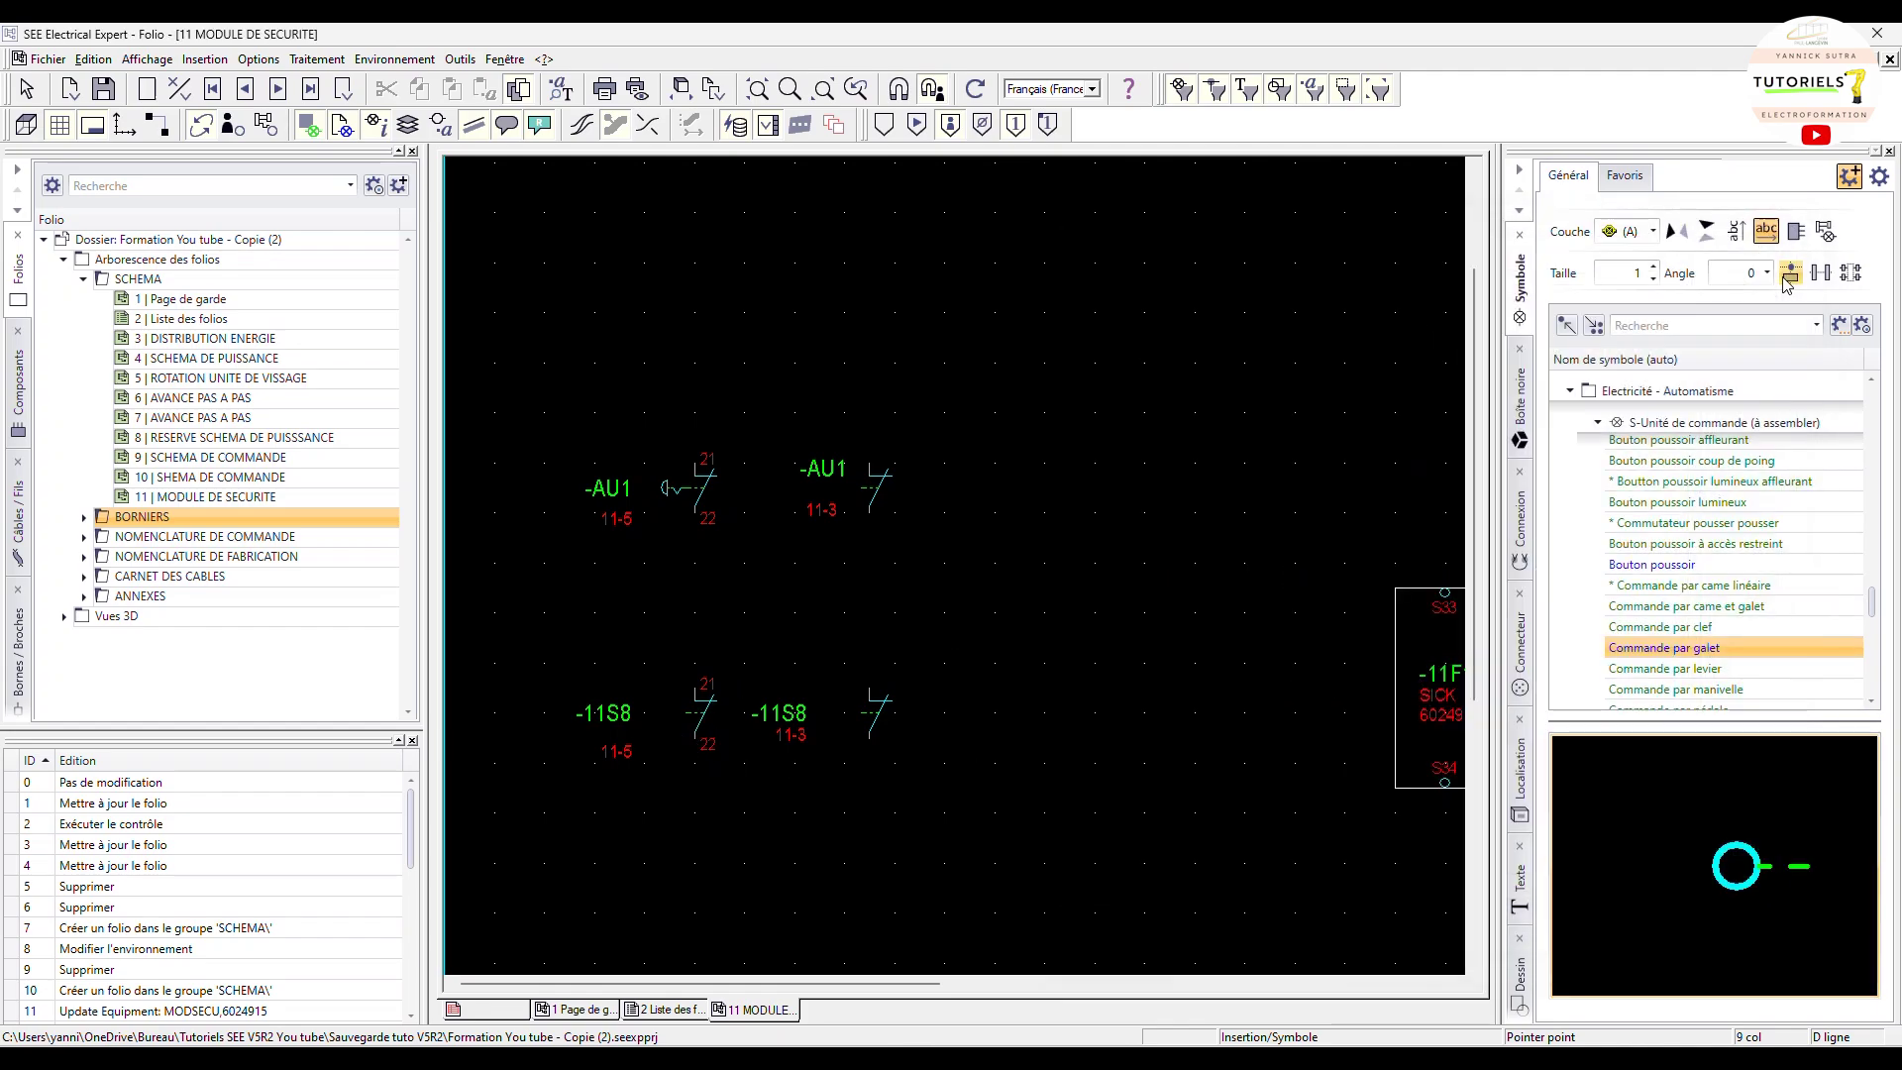
click(644, 713)
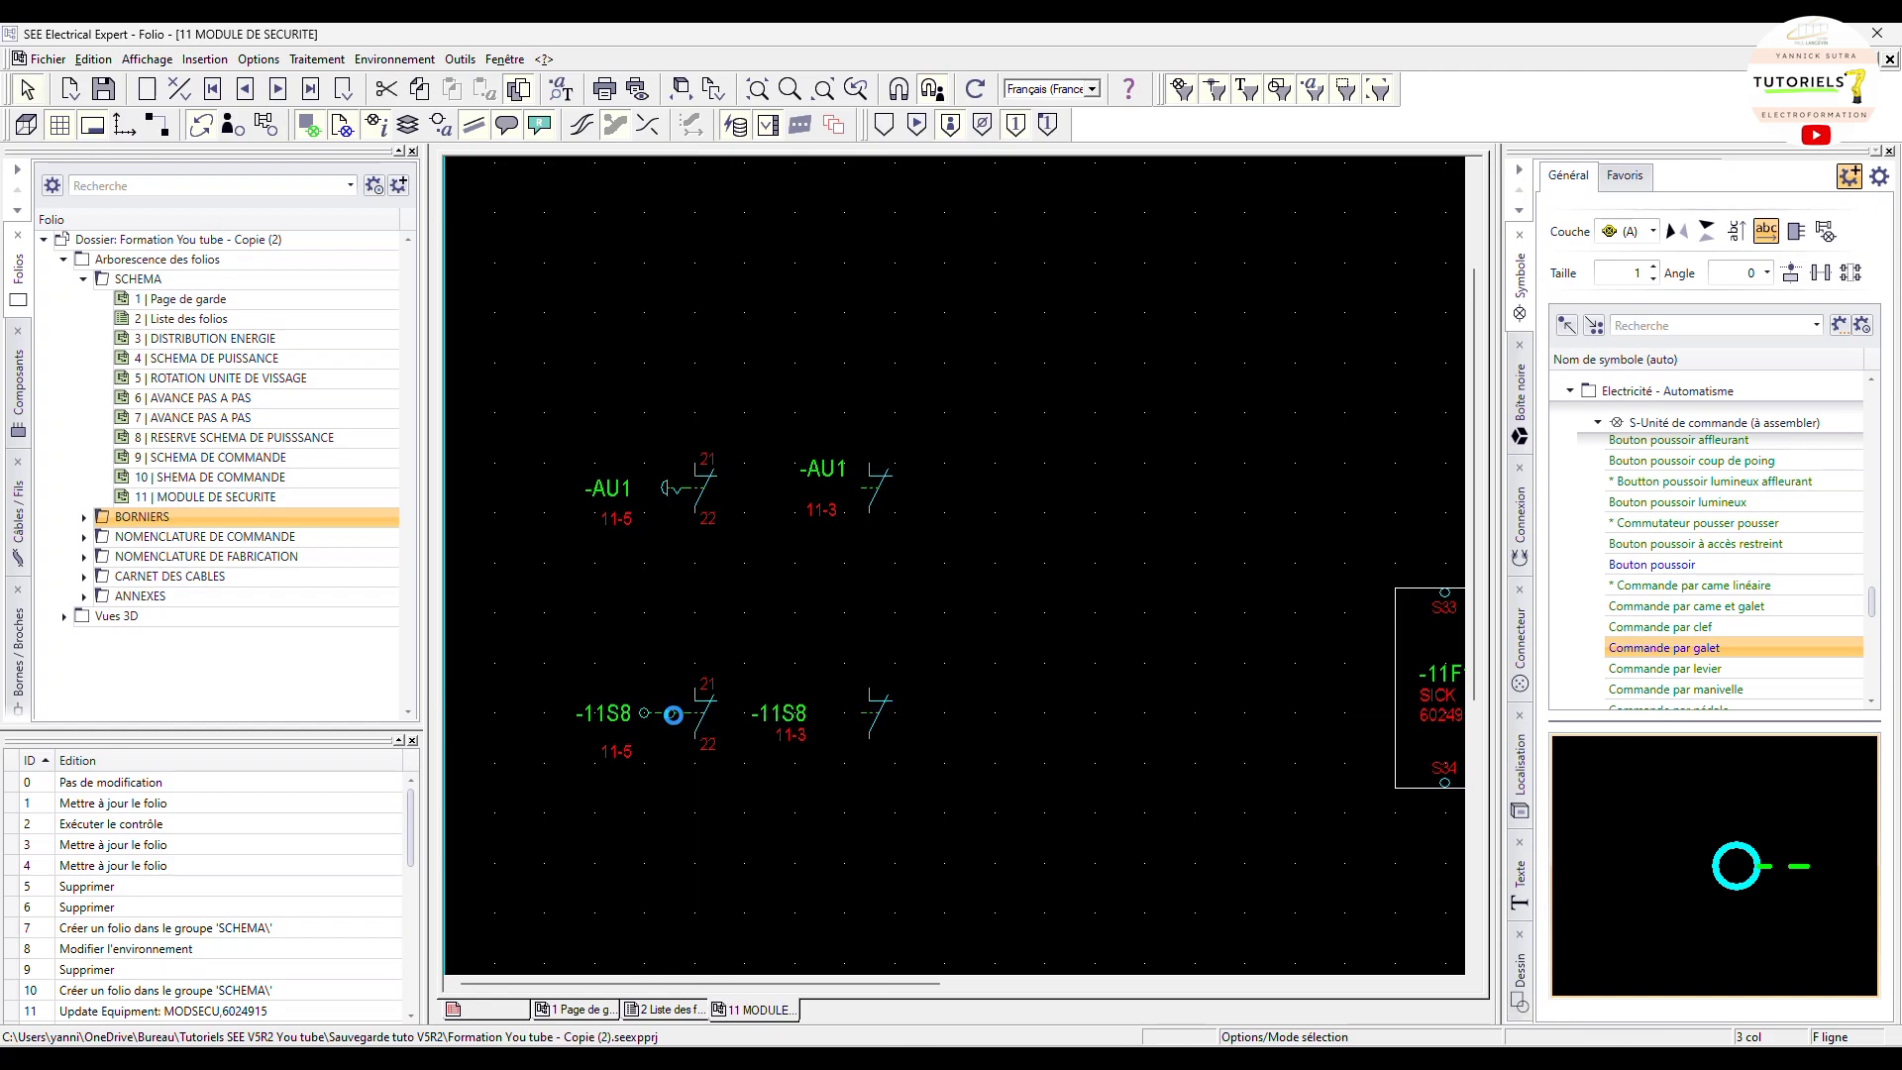
click(710, 813)
Step: Move only the four AU1 and 11S8 contacts together about two columns right and slightly down, closer to the 11F1 module
scroll(725, 810, down, 1)
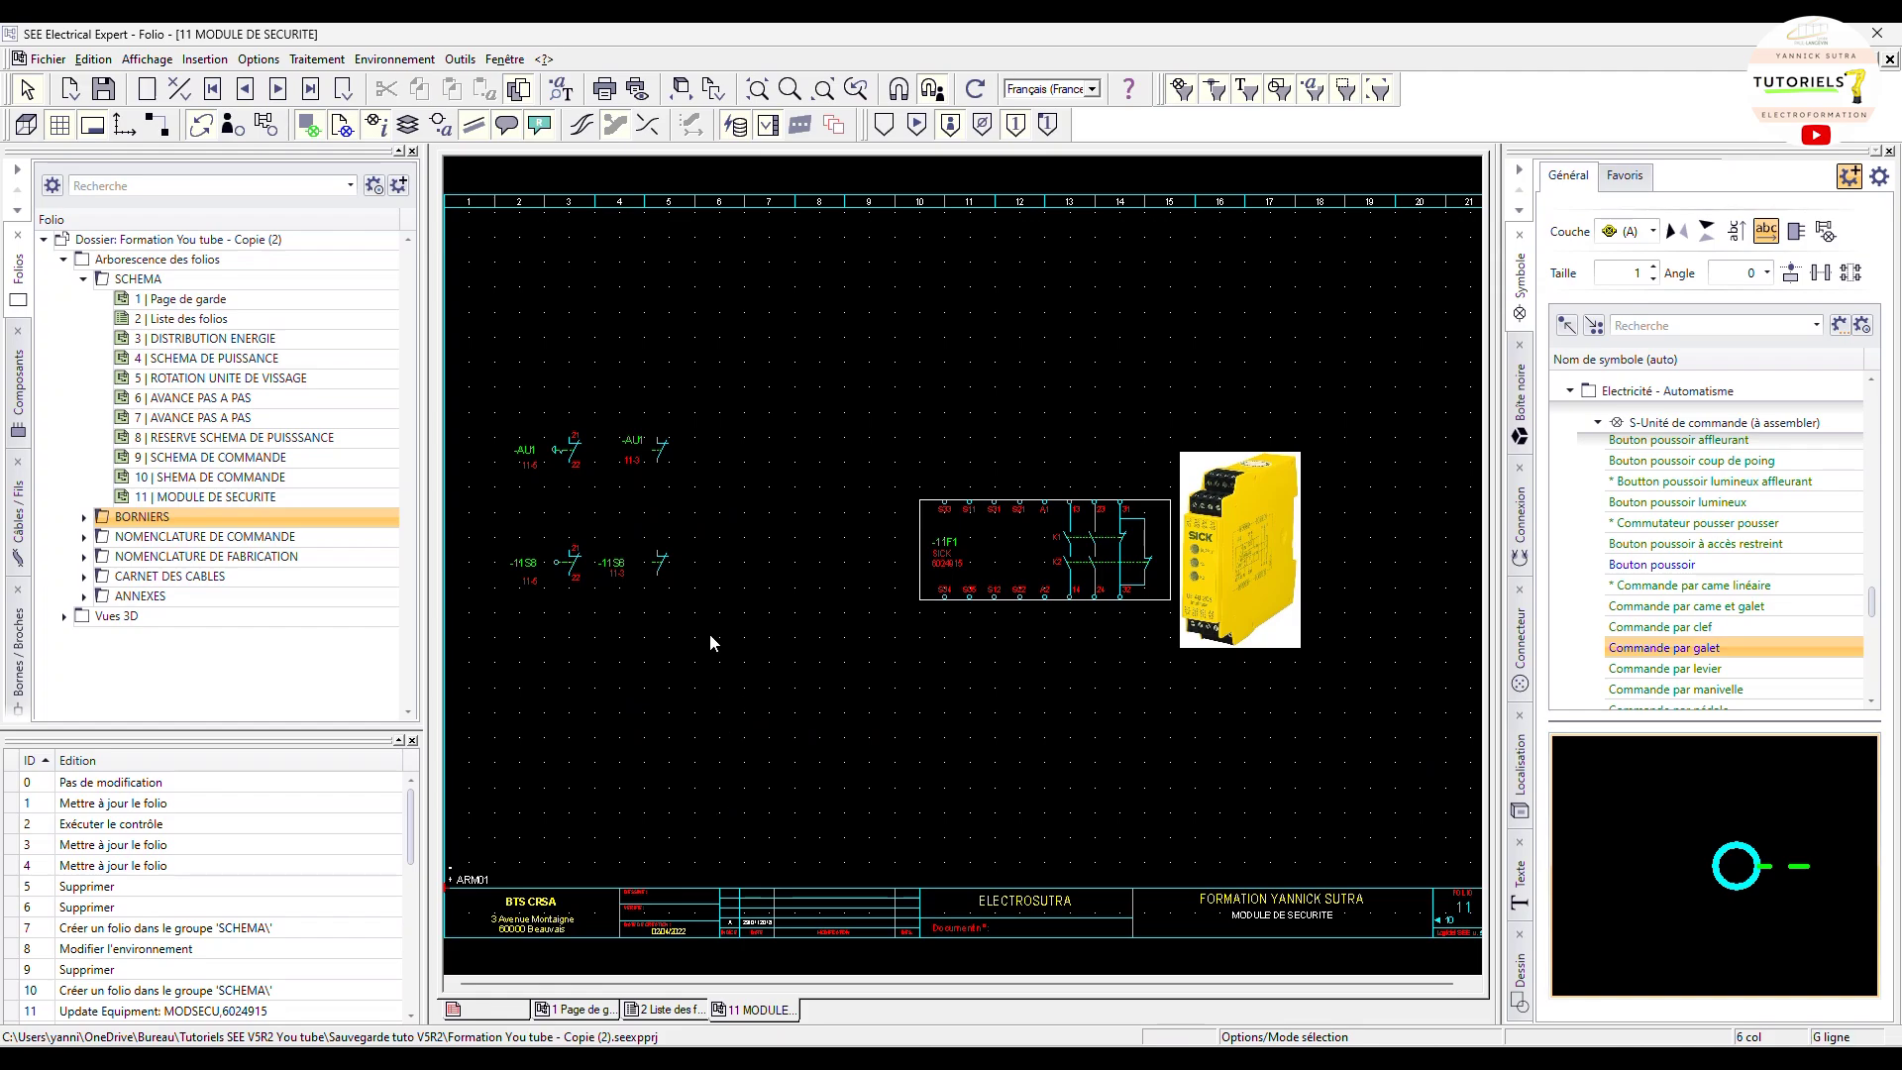
drag(954, 755, 489, 366)
mouse_move(671, 455)
mouse_down()
mouse_move(698, 507)
mouse_move(674, 463)
mouse_up()
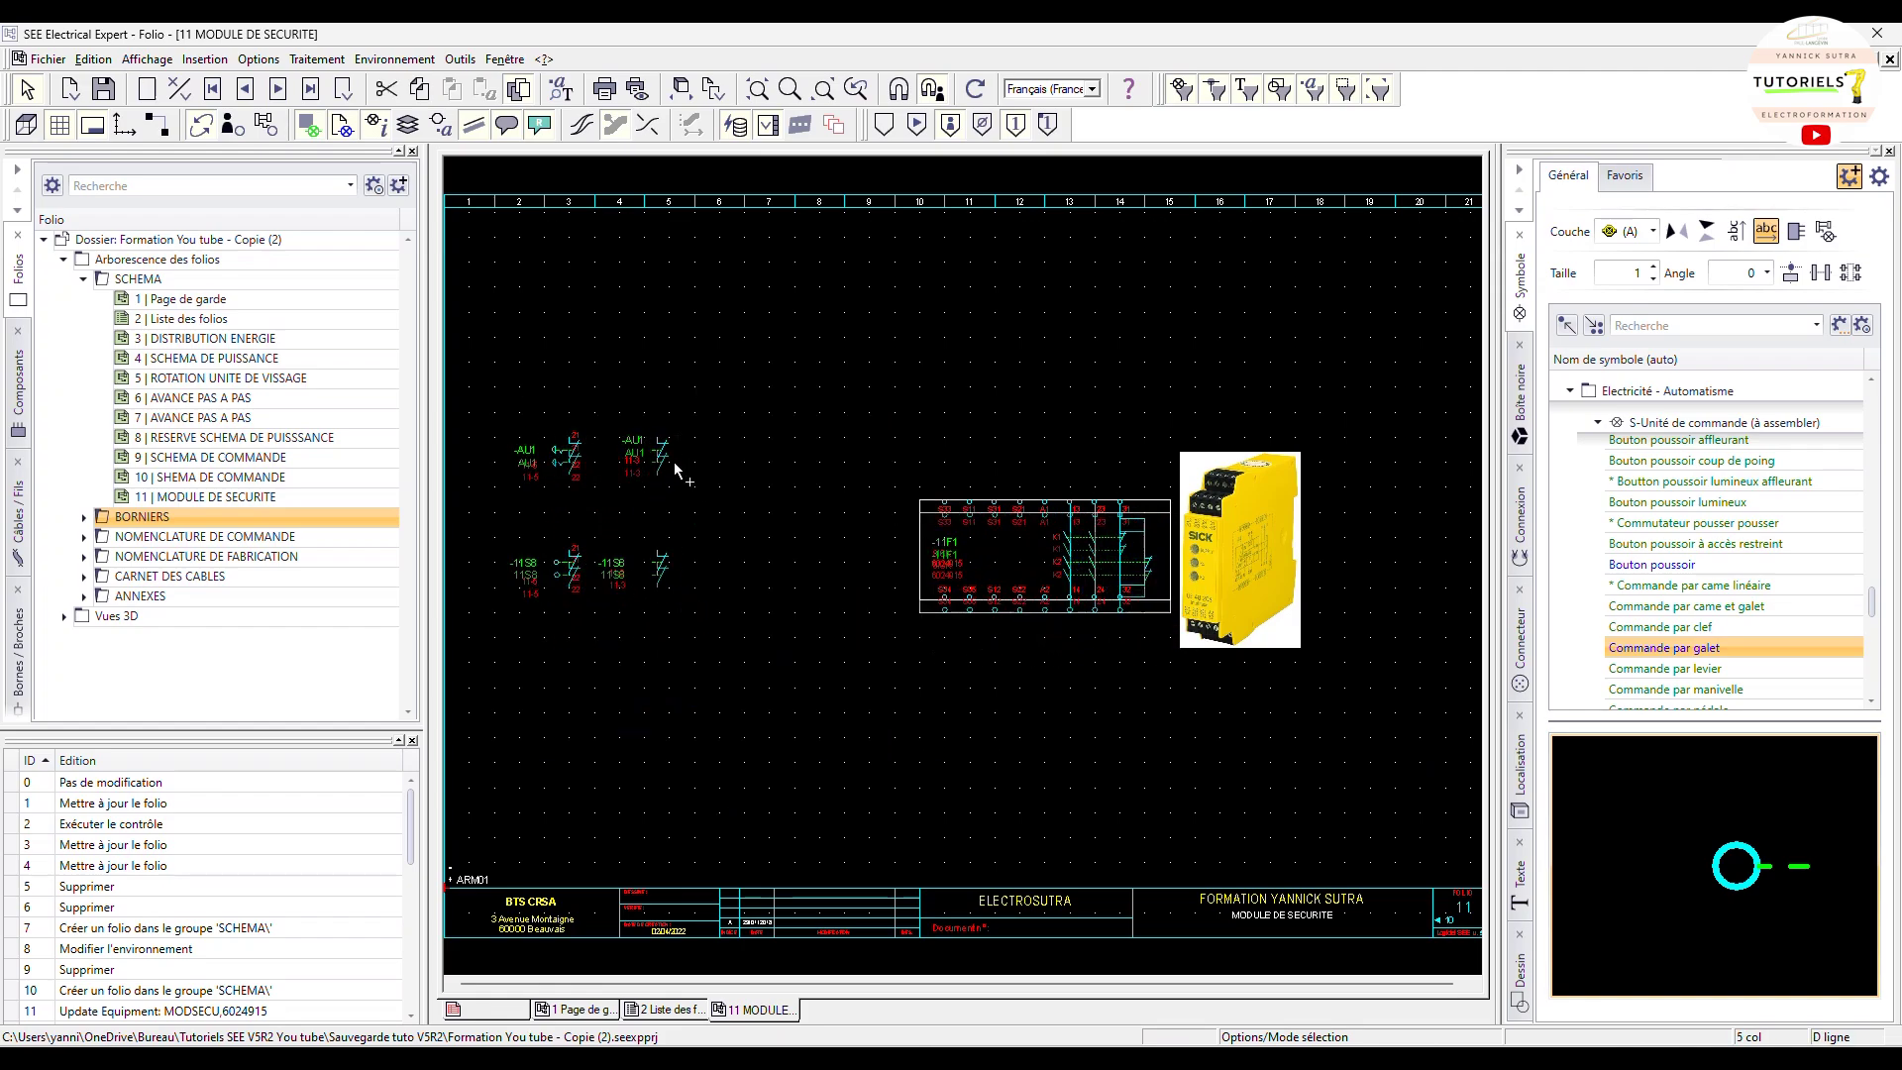
drag(743, 359, 433, 728)
drag(570, 457, 678, 501)
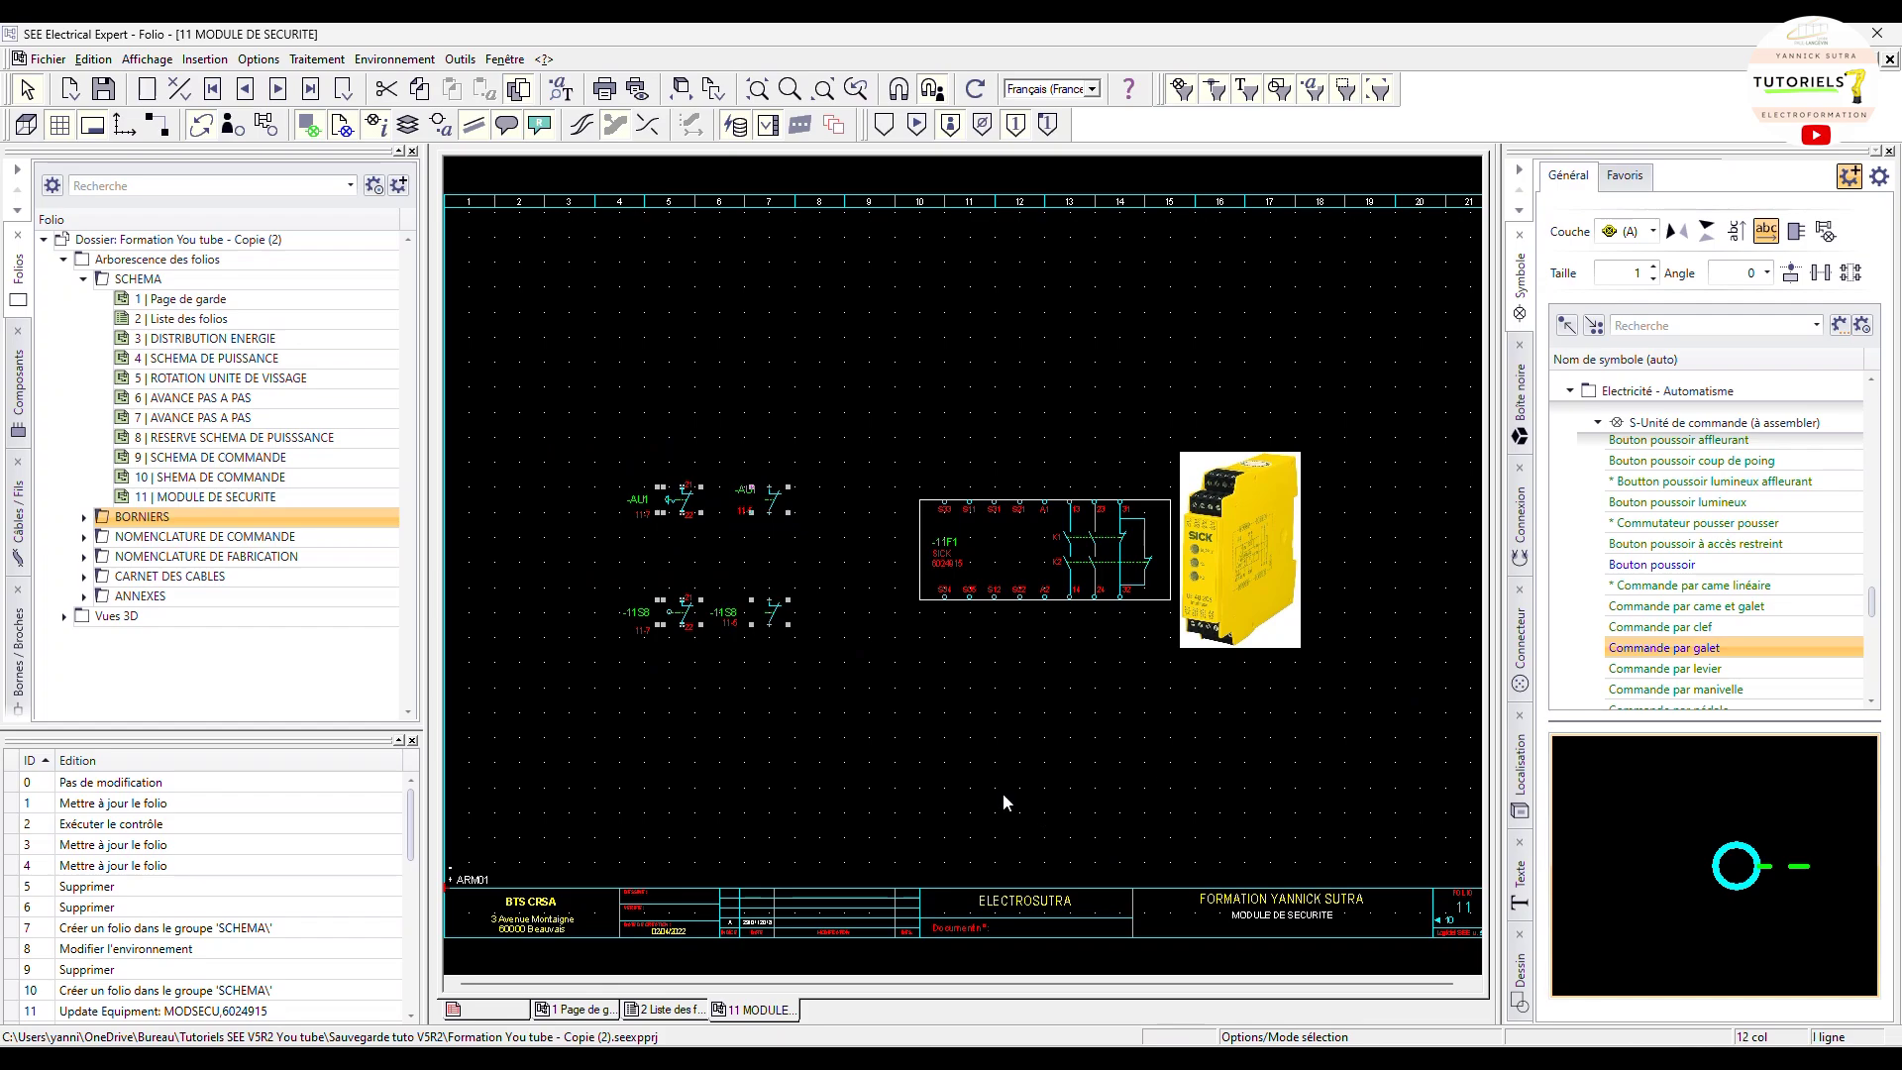
click(1059, 608)
scroll(735, 541, up, 1)
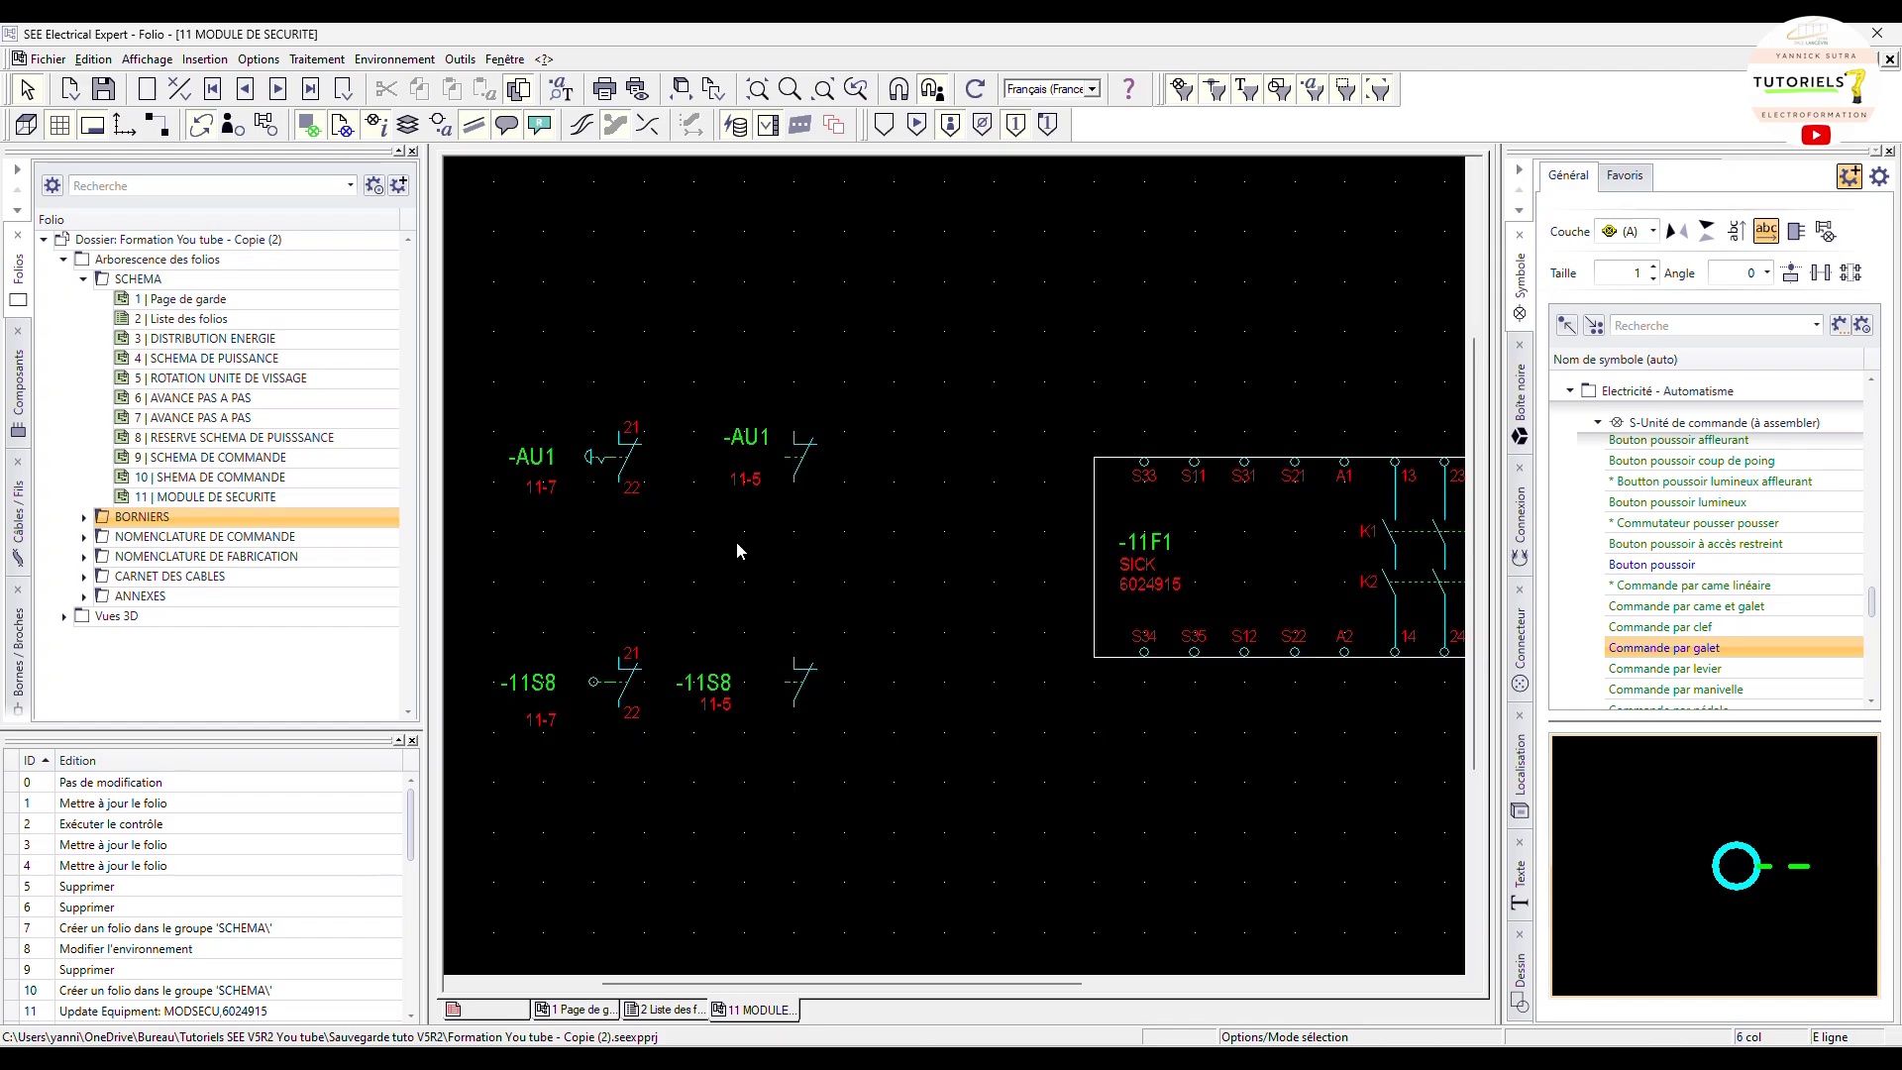
scroll(721, 543, down, 1)
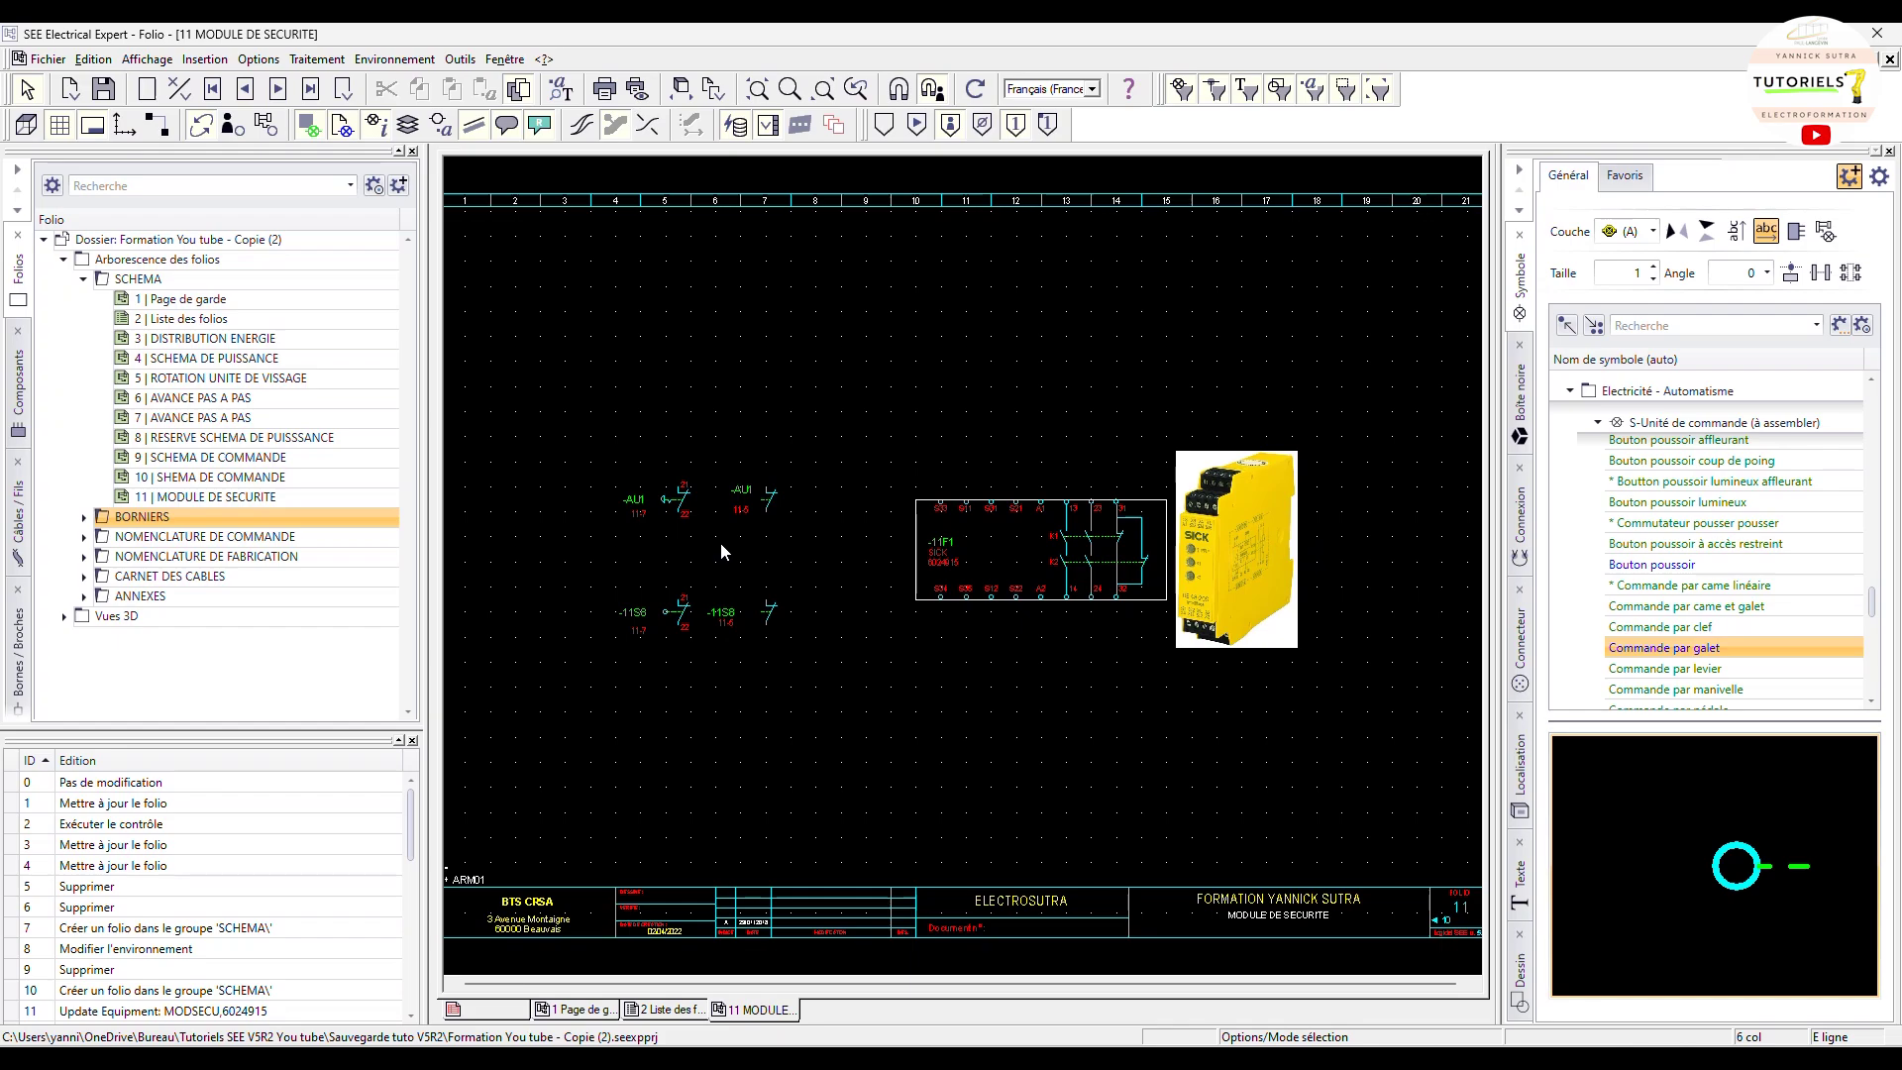